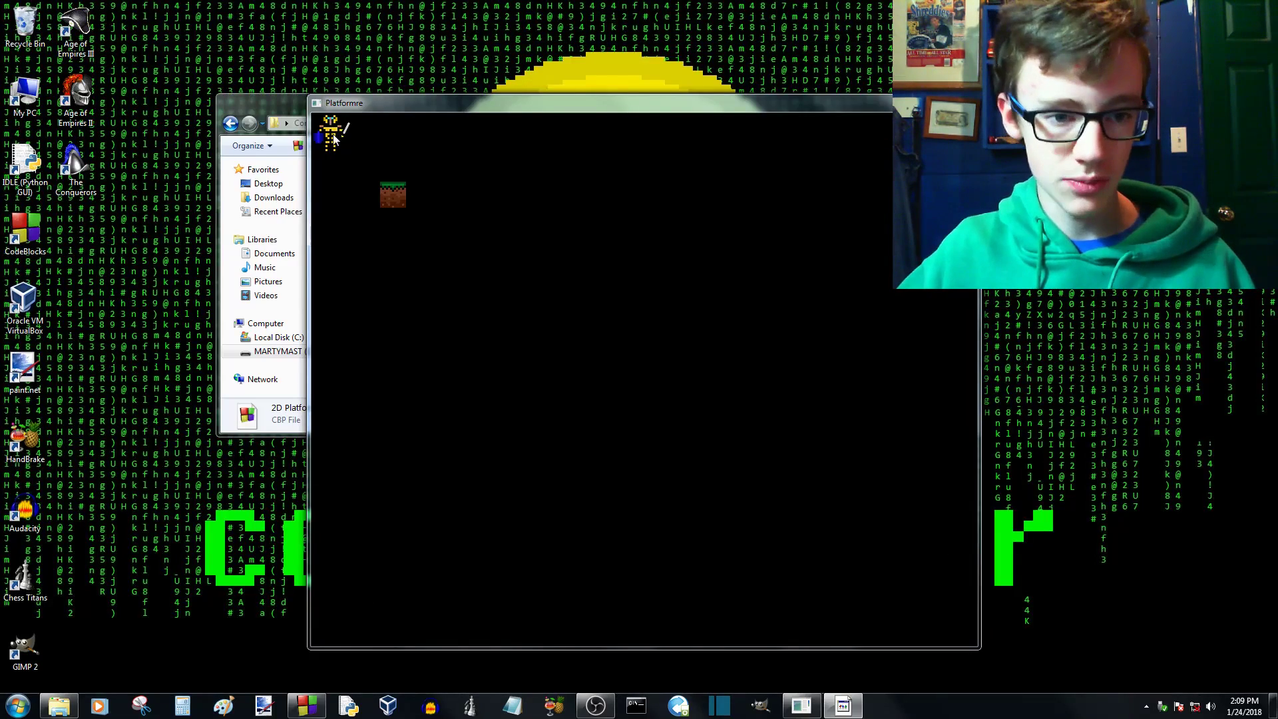
- Try out the player movement in the running Platformre game and quit the game
key(Right)
key(Down)
key(Up)
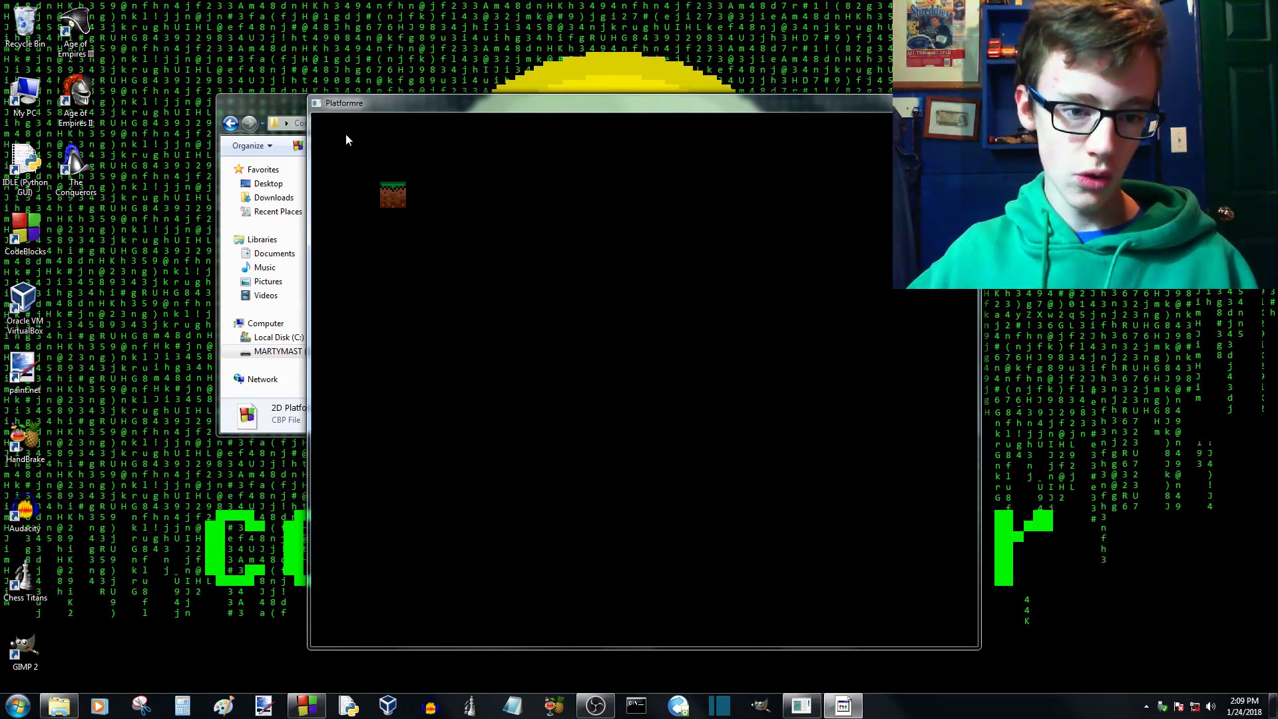
key(Escape)
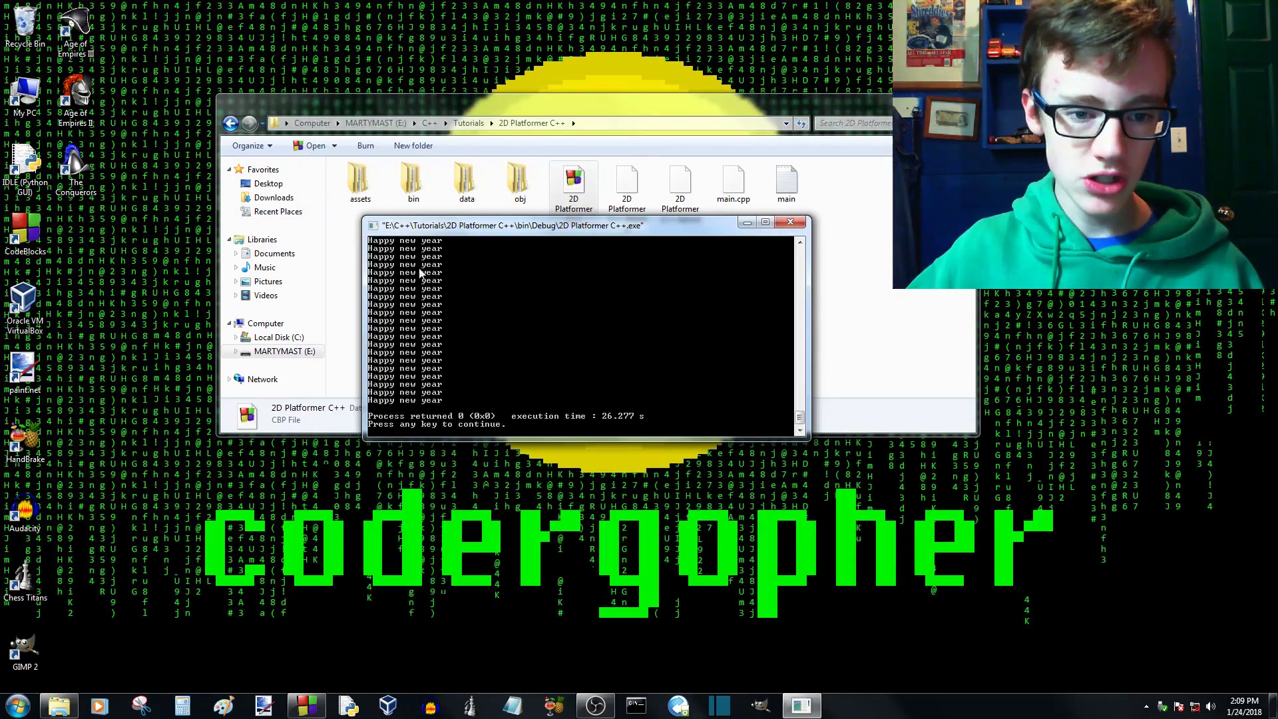
- Open the platformTextures image from the 2D Platformer C++ project's assets/images folder and inspect its tiles up close
click(873, 256)
double_click(360, 183)
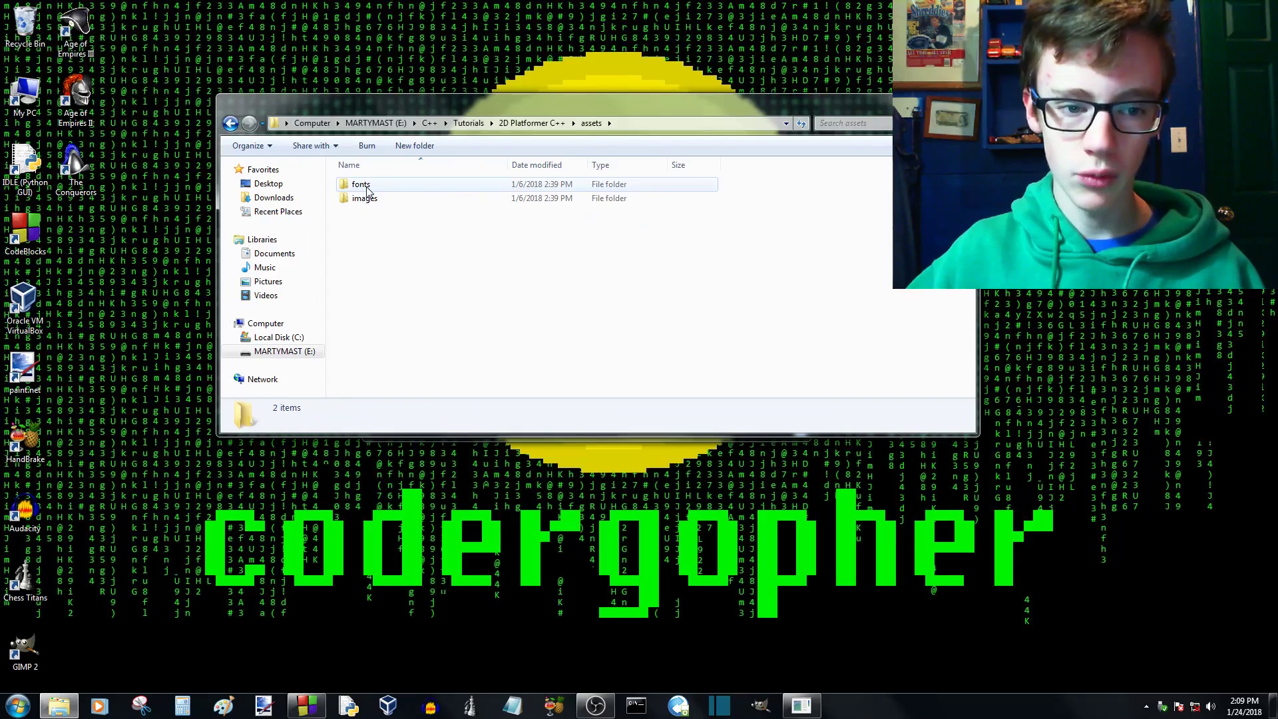
double_click(365, 197)
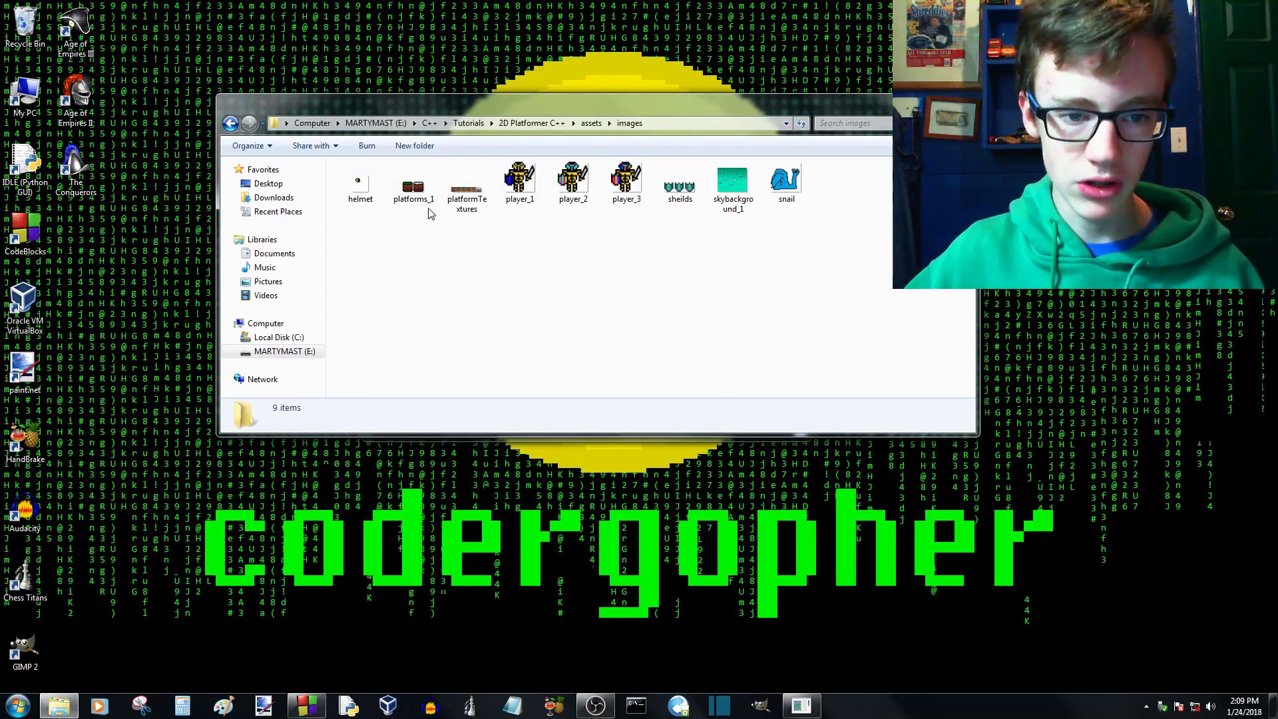
double_click(459, 190)
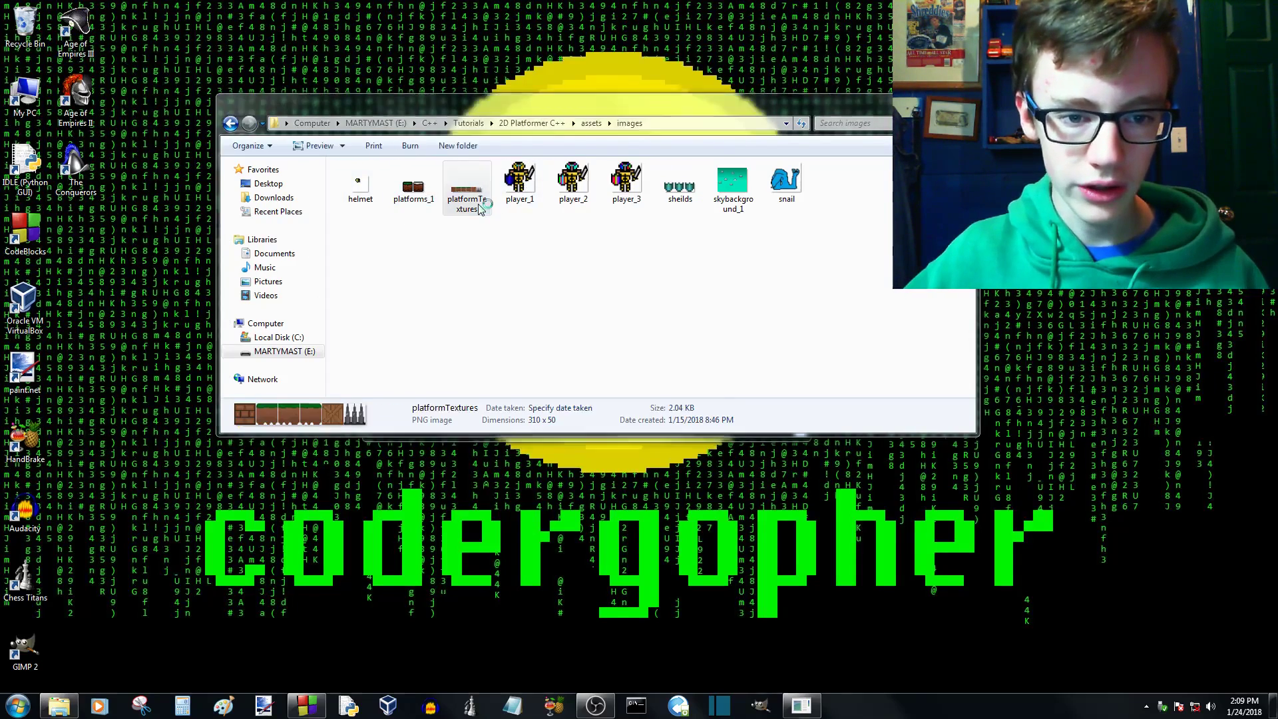
scroll(549, 346, up, 2)
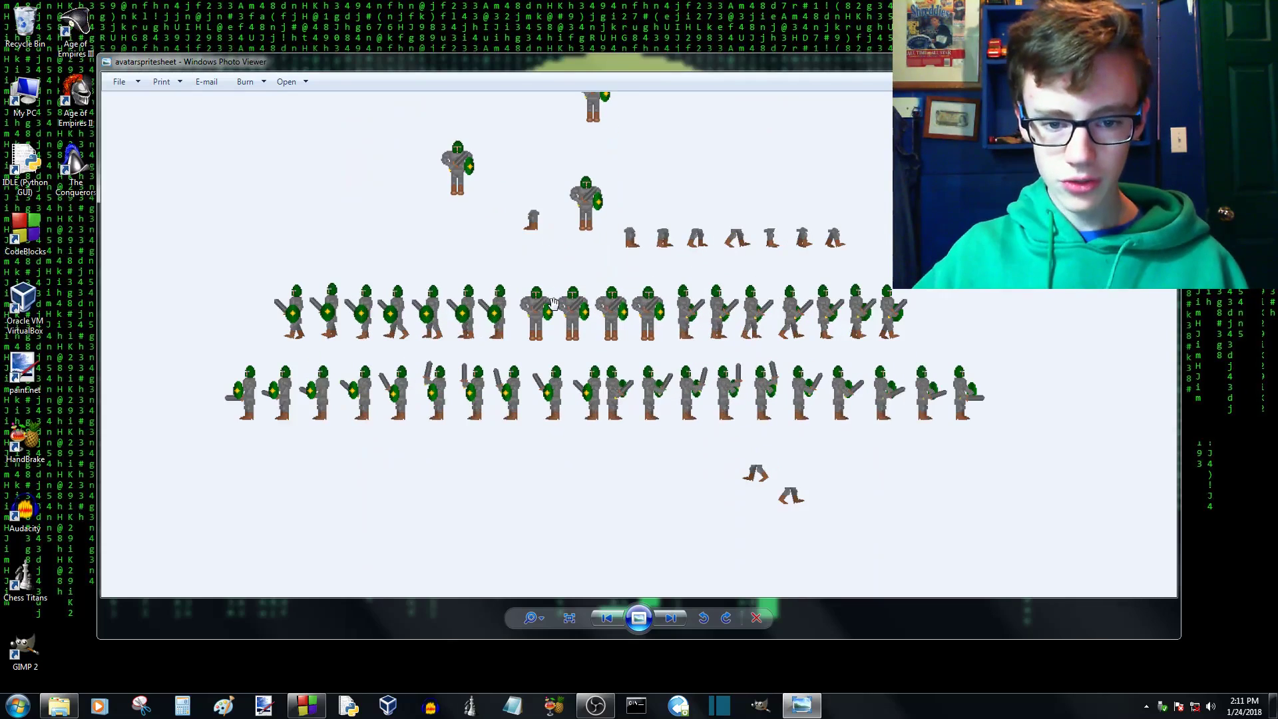
scroll(549, 308, up, 3)
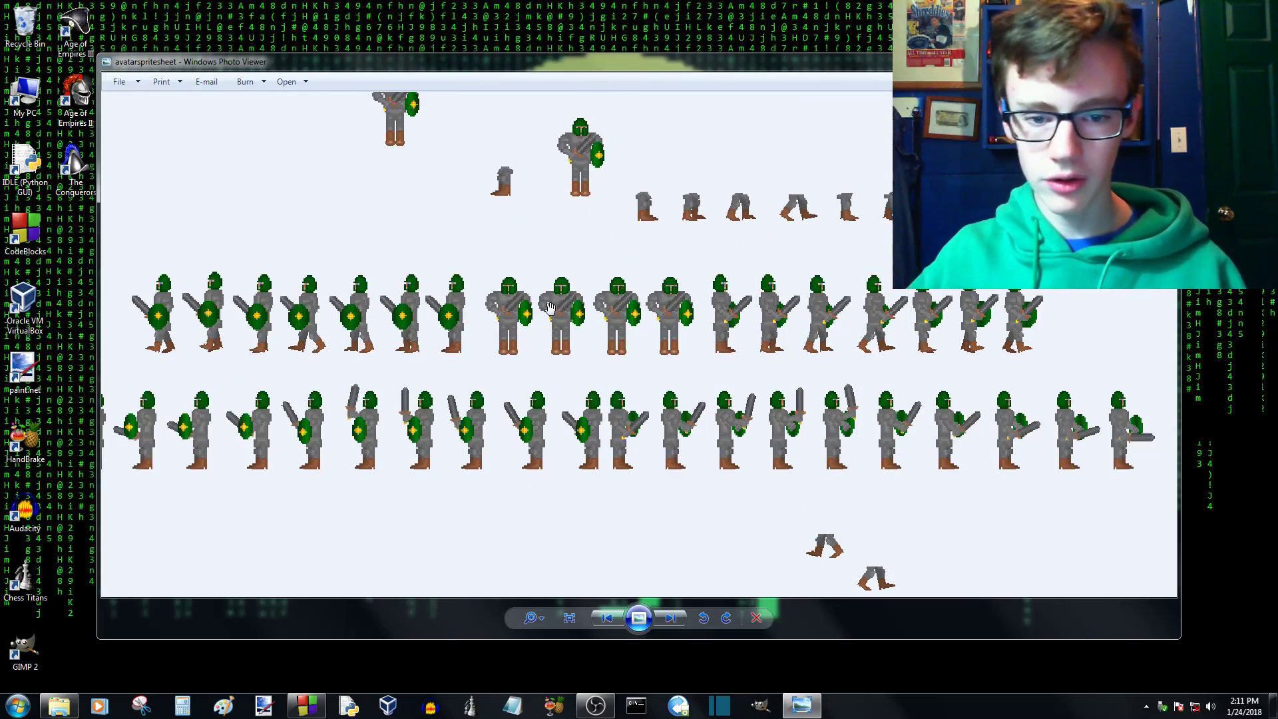
- Examine the walking and sword-swing animation frames in the avatarspritesheet image, and close the image and its folder
scroll(550, 308, down, 3)
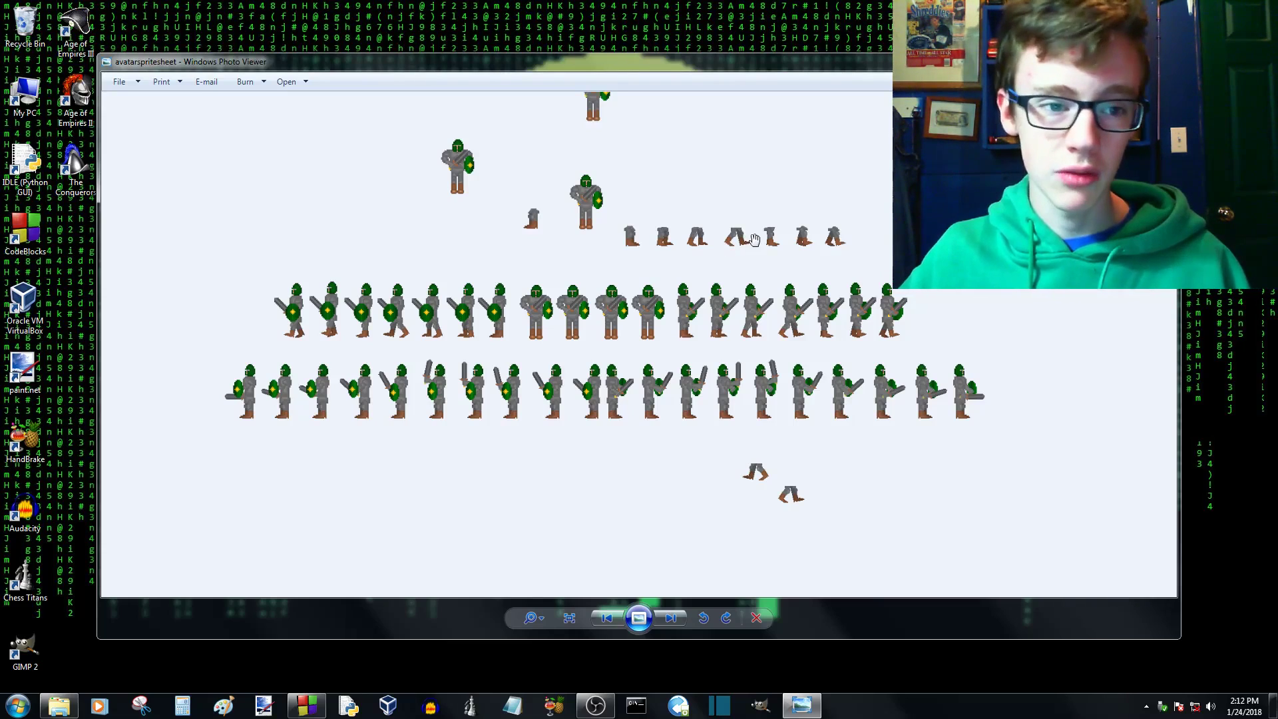
drag(754, 240, 744, 206)
scroll(582, 256, up, 1)
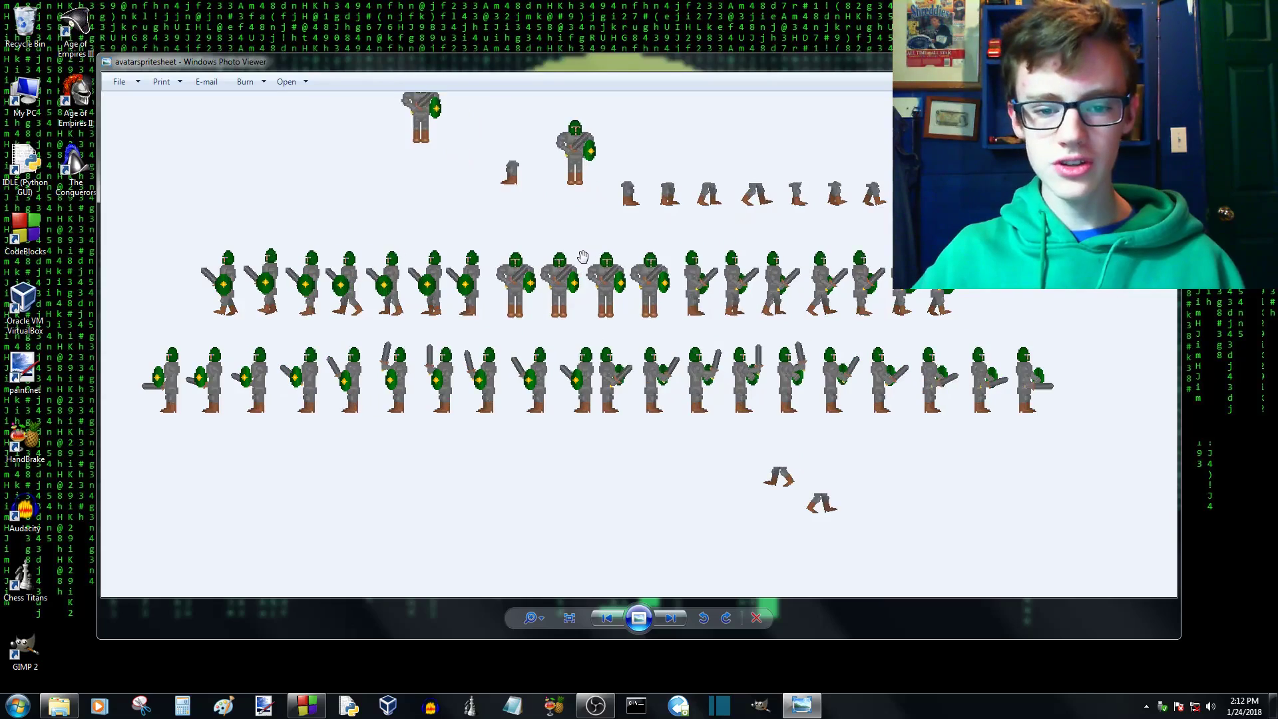
scroll(582, 256, up, 1)
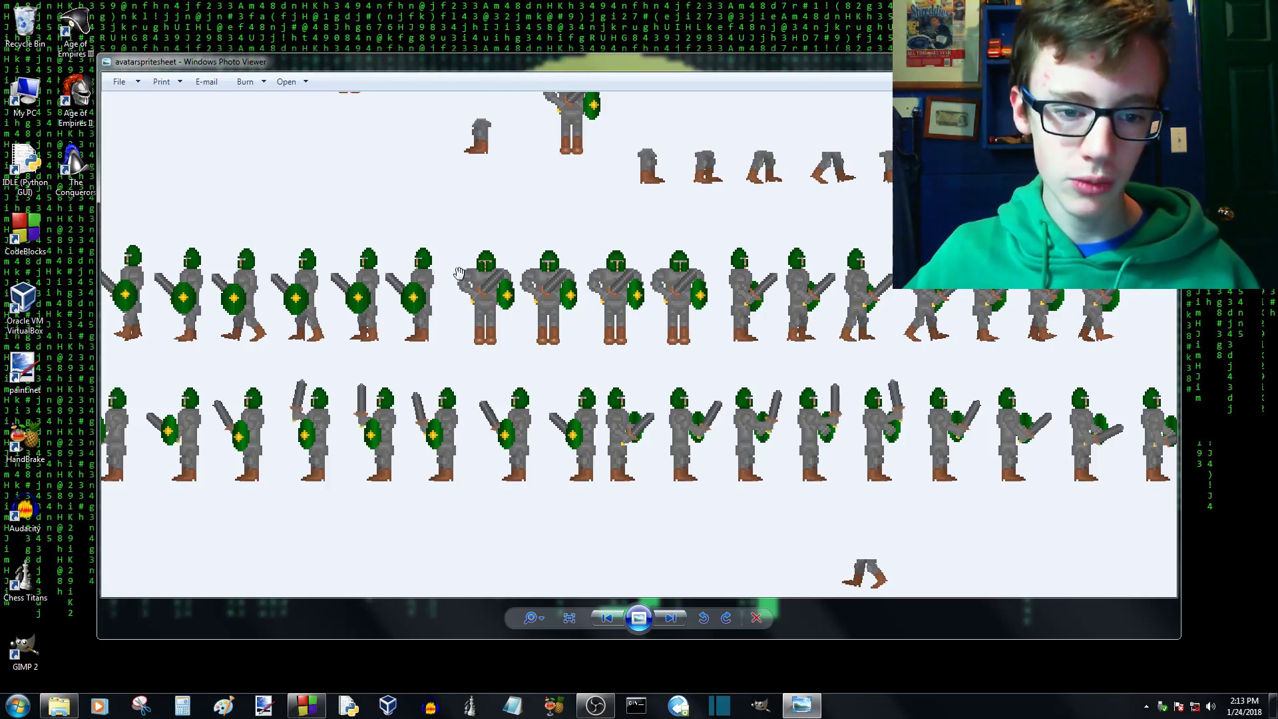
scroll(443, 269, up, 2)
scroll(443, 269, up, 3)
scroll(534, 320, down, 5)
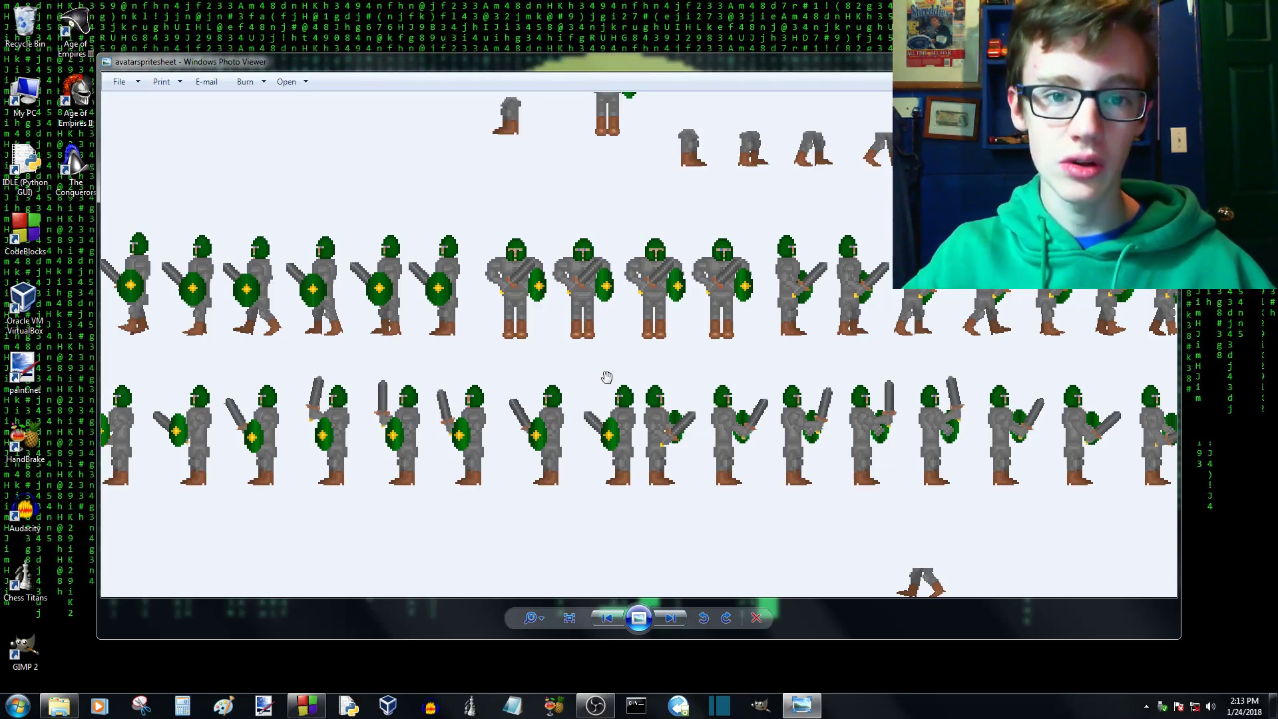
drag(685, 280, 721, 501)
click(1162, 60)
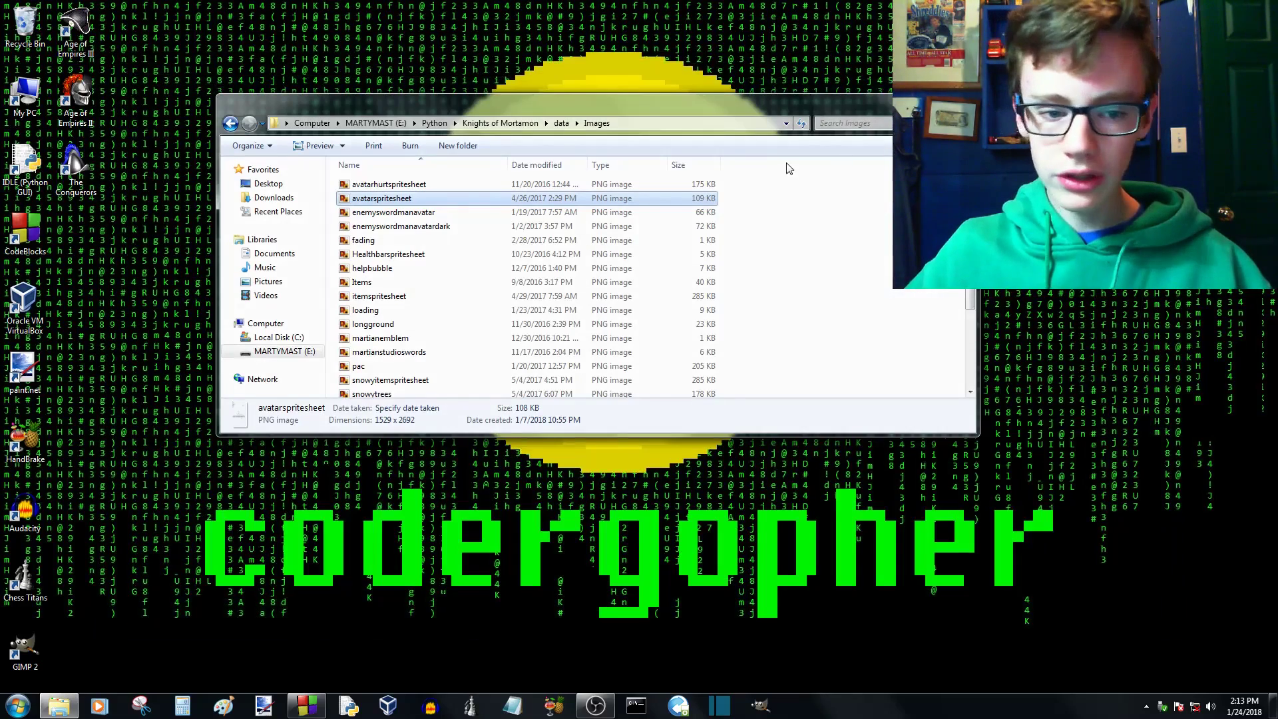
click(962, 101)
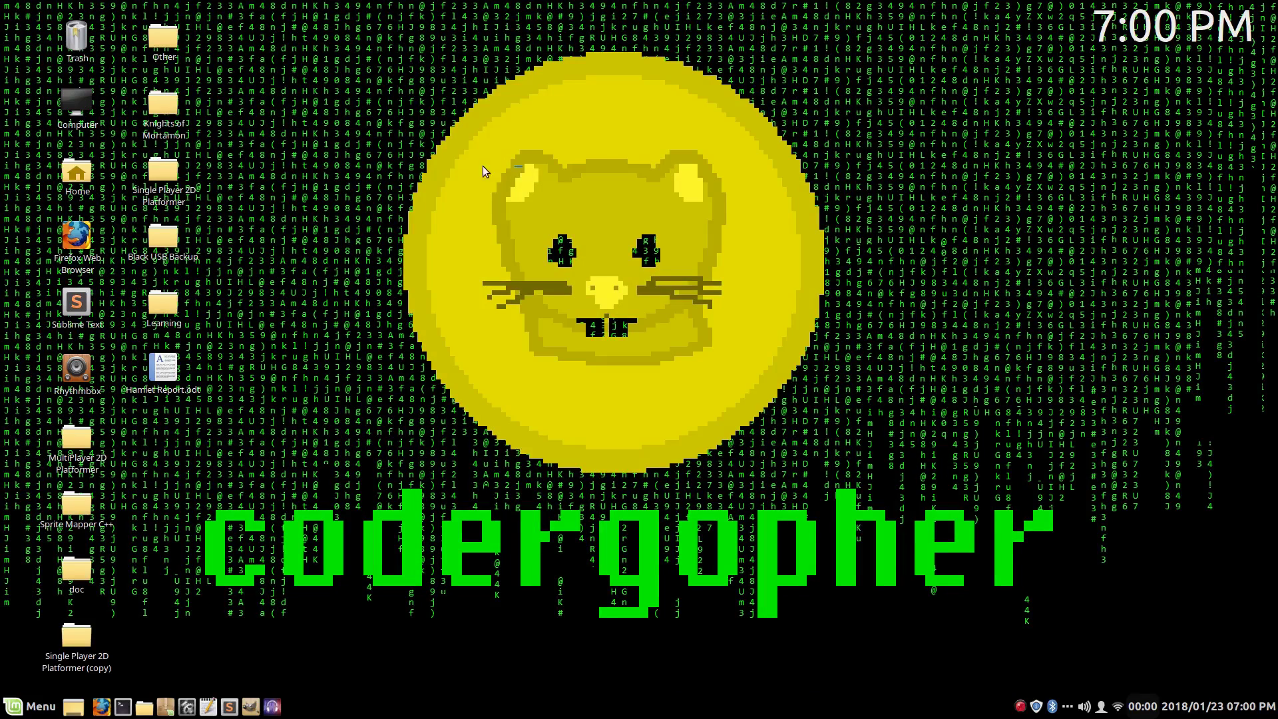
- Open Firefox, search Google for "gimp" and go to the official gimp.org site
double_click(75, 237)
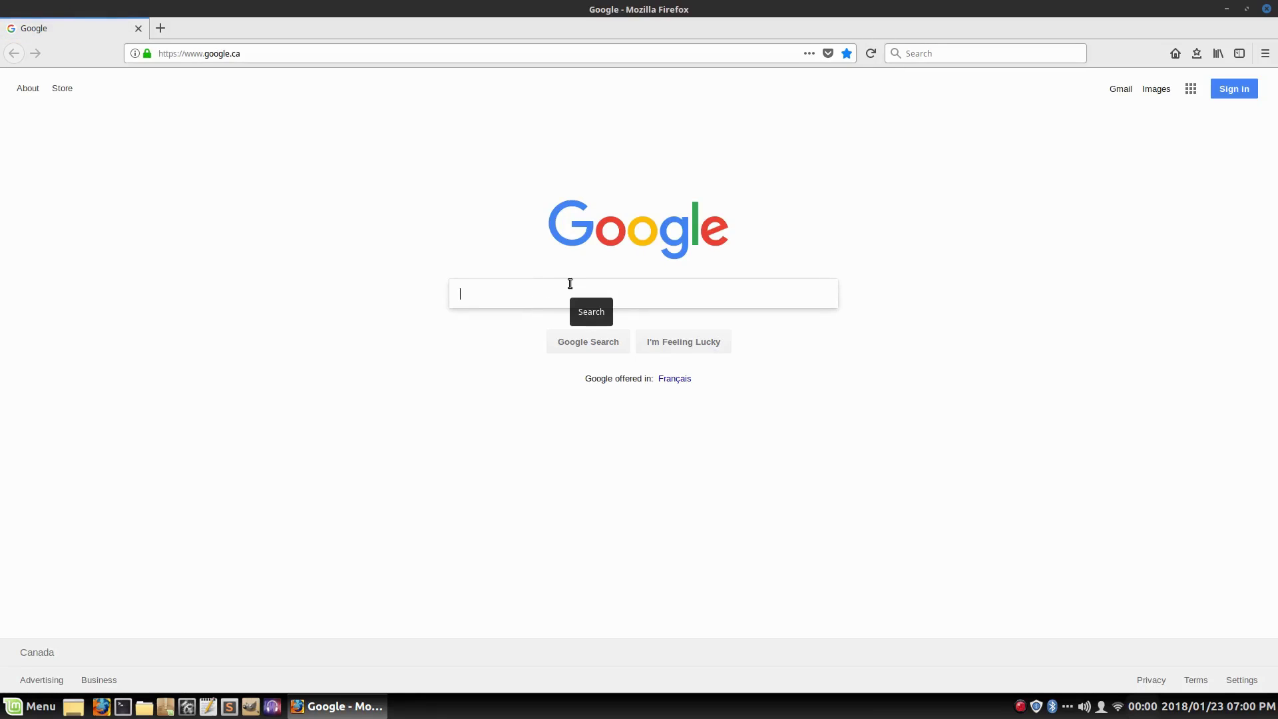
text(gimp)
key(Return)
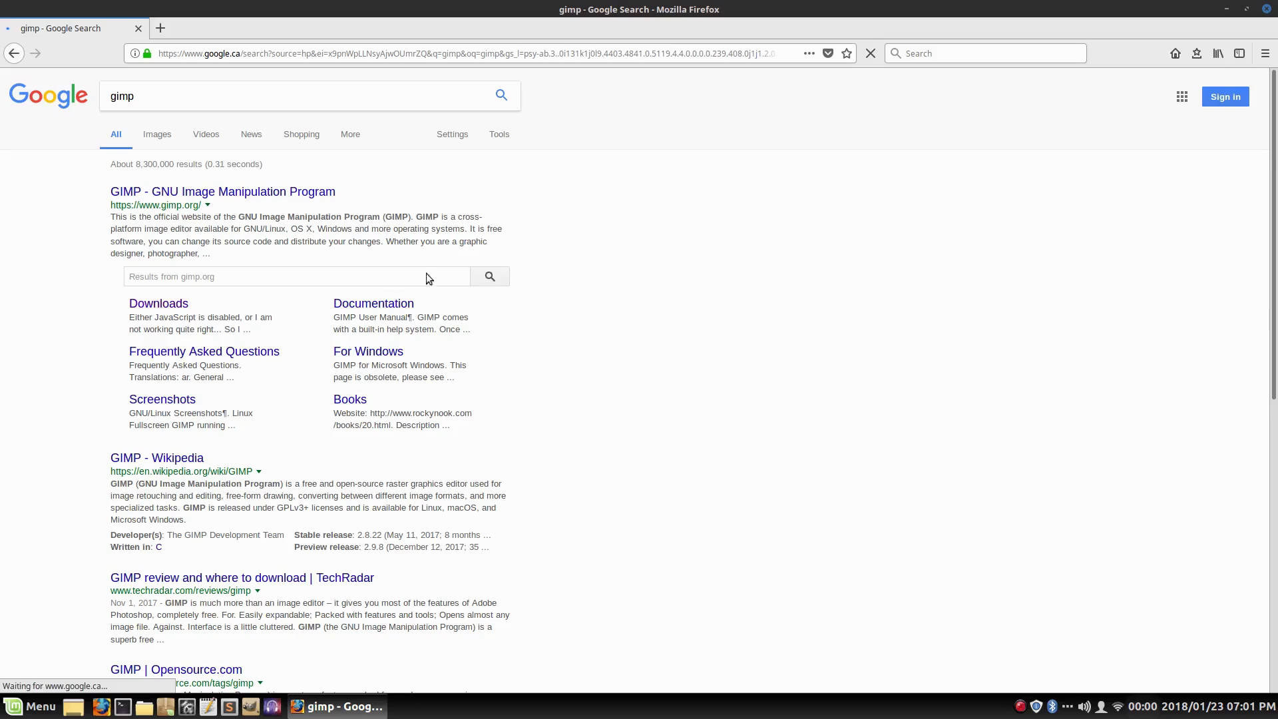
click(148, 194)
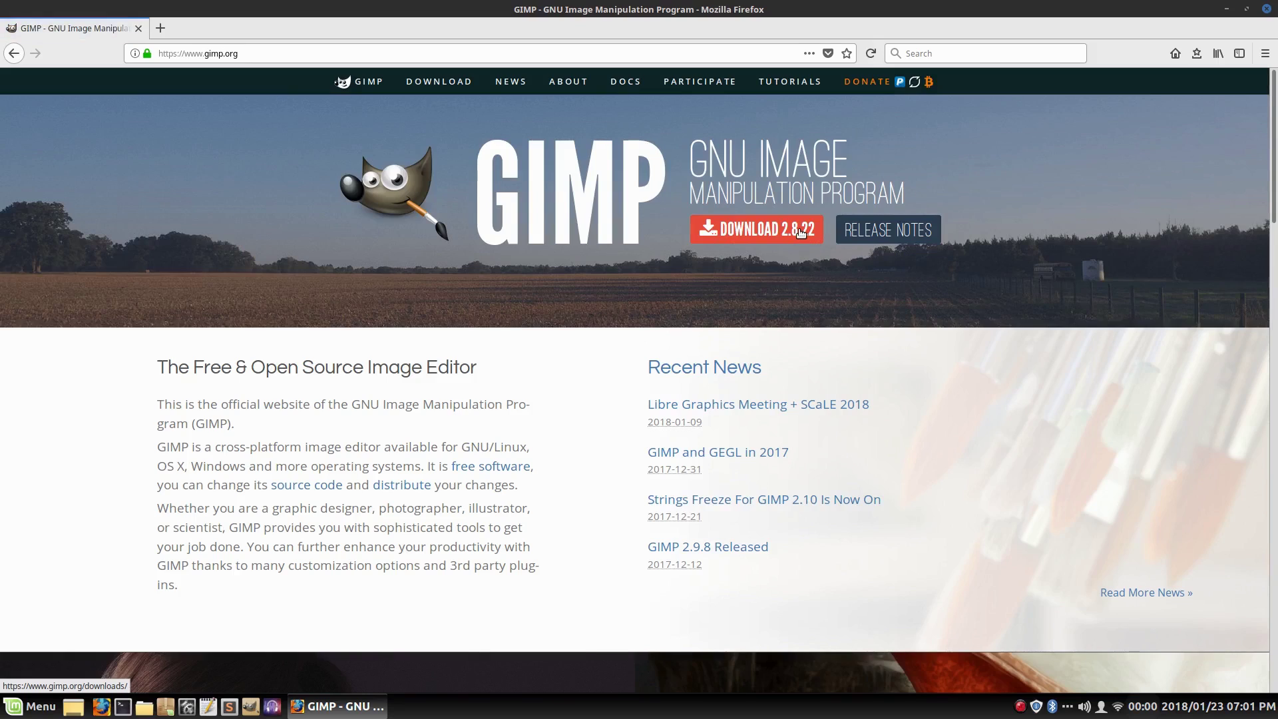
- Go to the GIMP 2.8.22 downloads page and show the downloads for Microsoft Windows
click(763, 238)
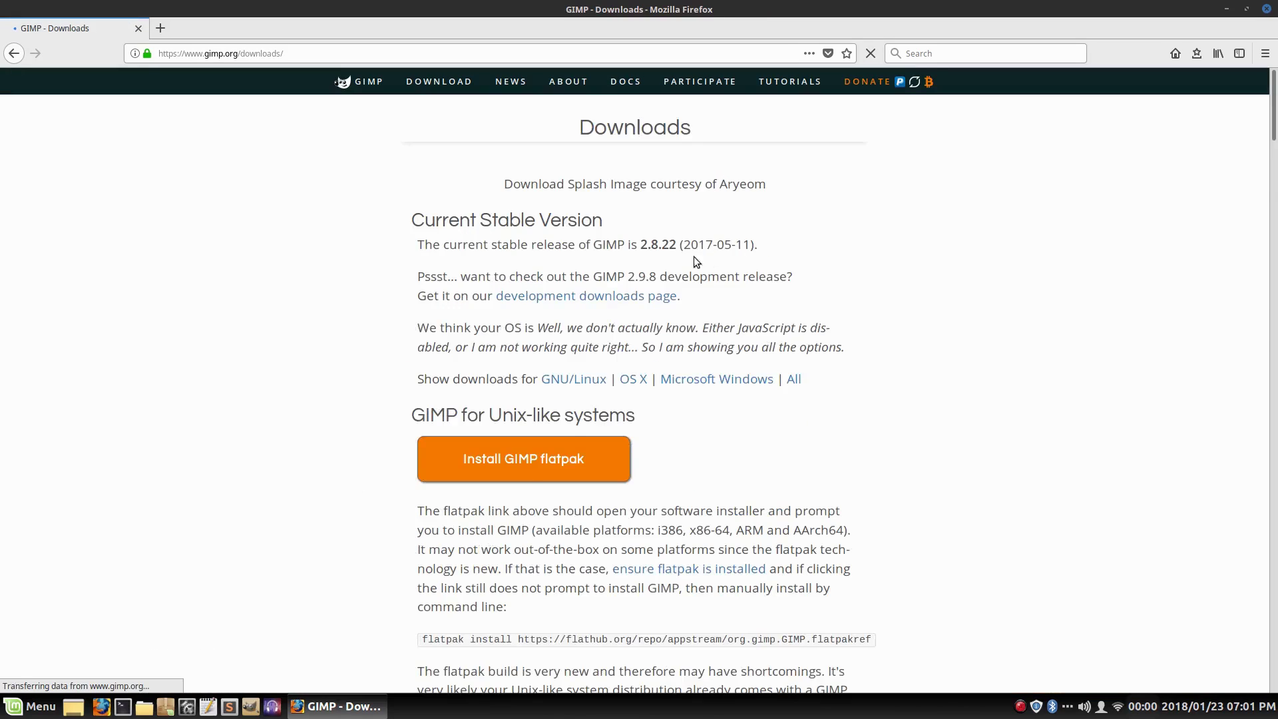
scroll(604, 317, down, 1)
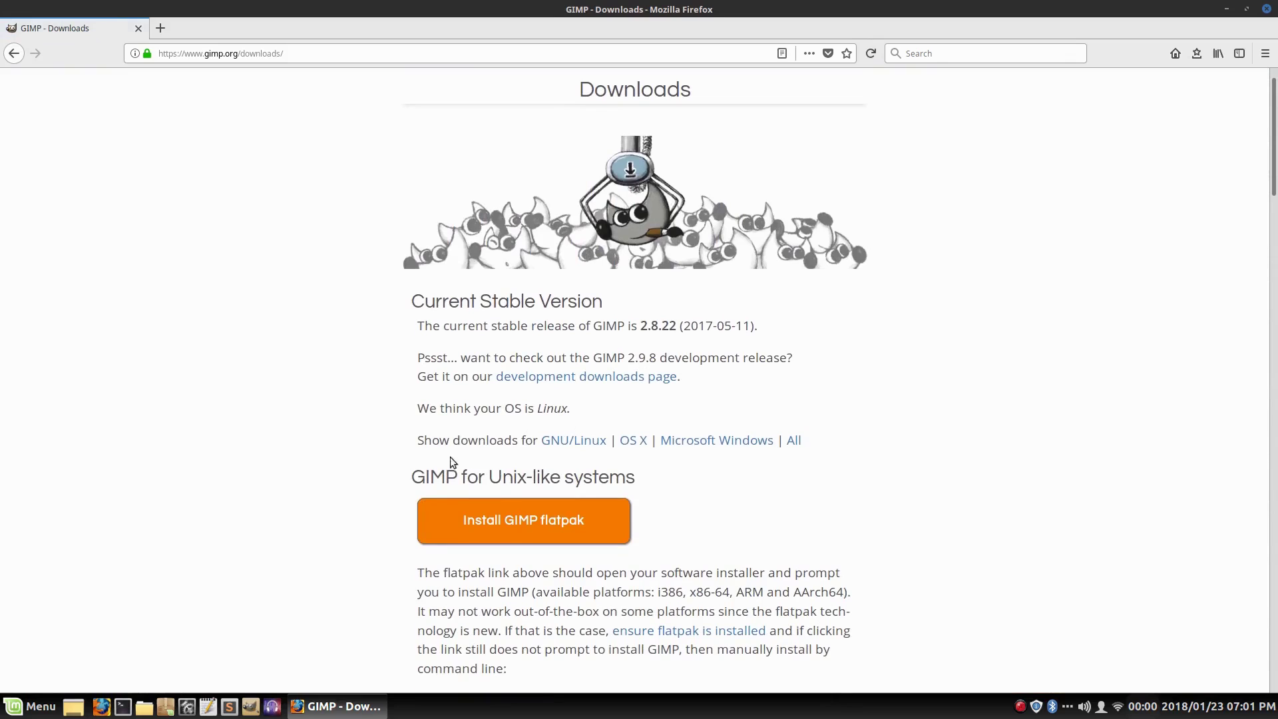
scroll(566, 426, down, 2)
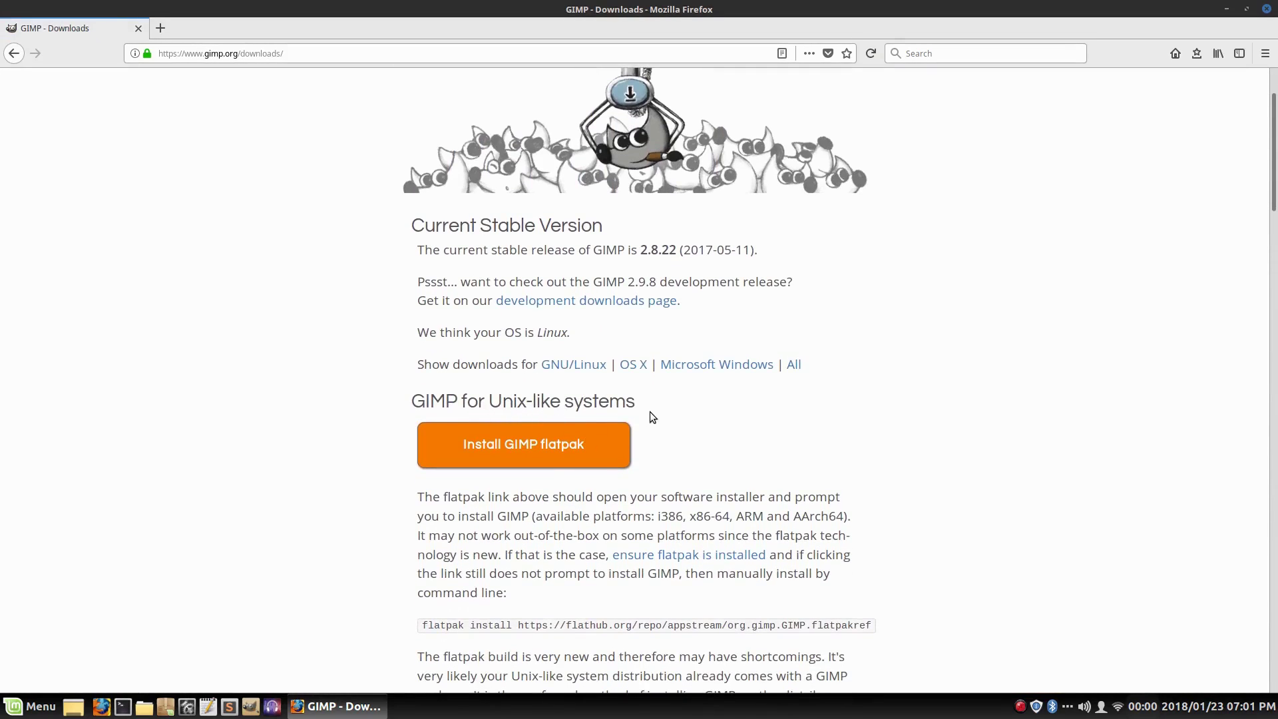
scroll(619, 393, down, 11)
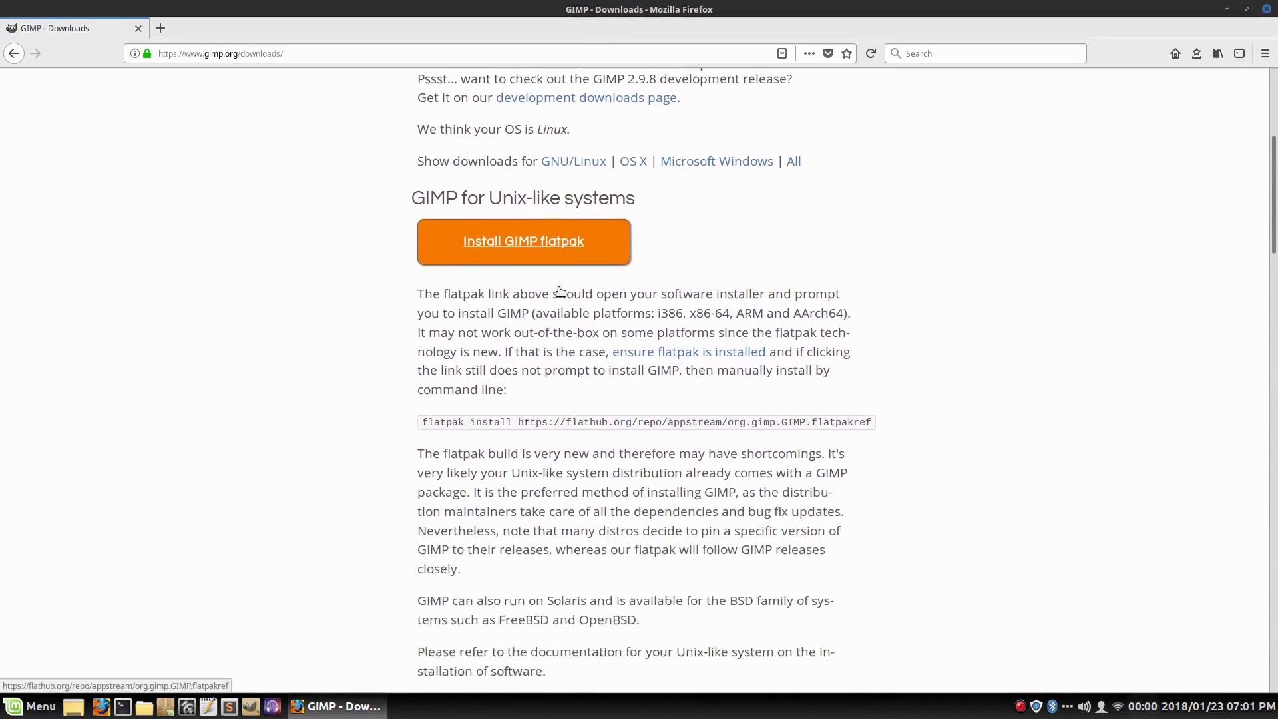
scroll(560, 288, up, 11)
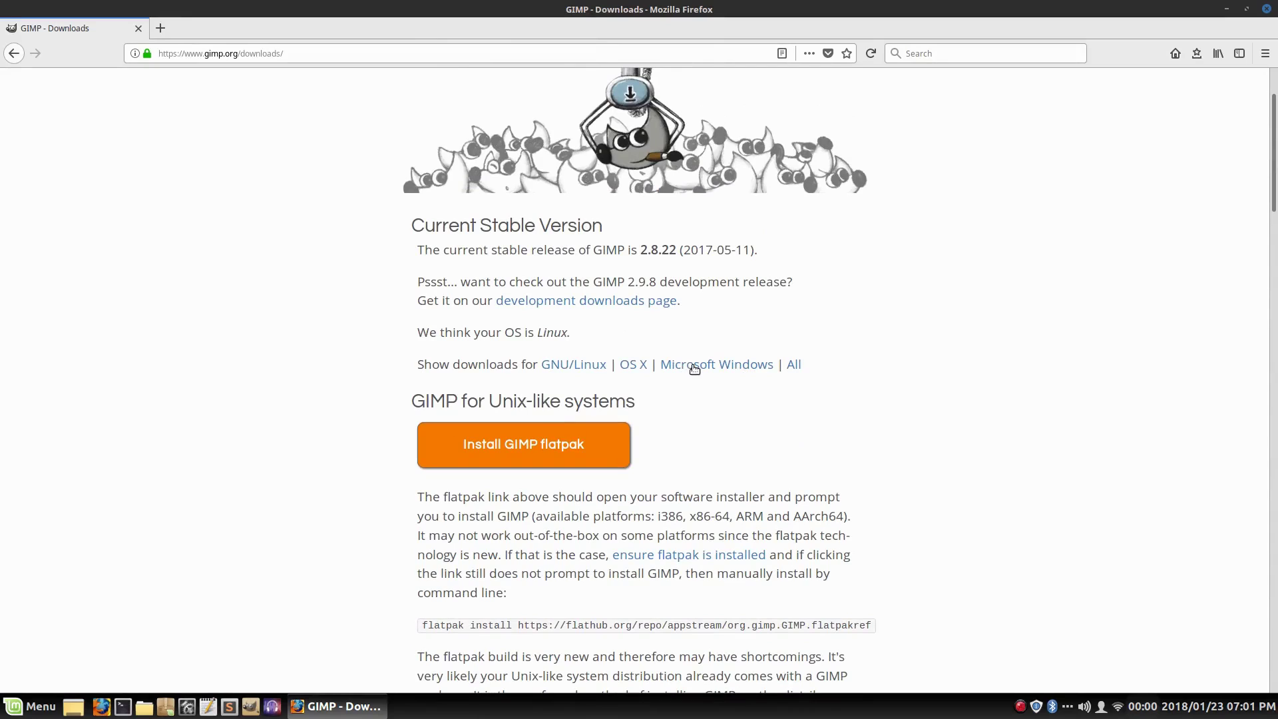
click(689, 369)
scroll(876, 405, down, 1)
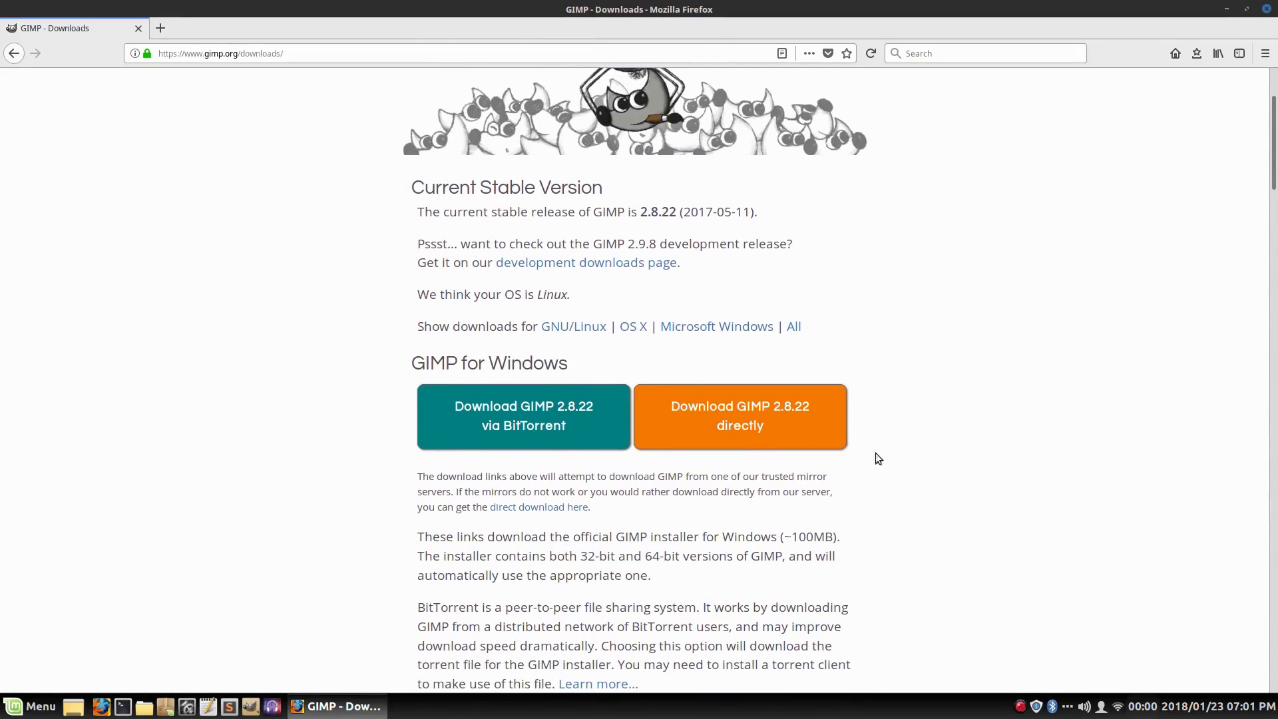
- Download the GIMP 2.8.22 Windows installer directly and save gimp-2.8.22-setup.exe to disk
click(766, 420)
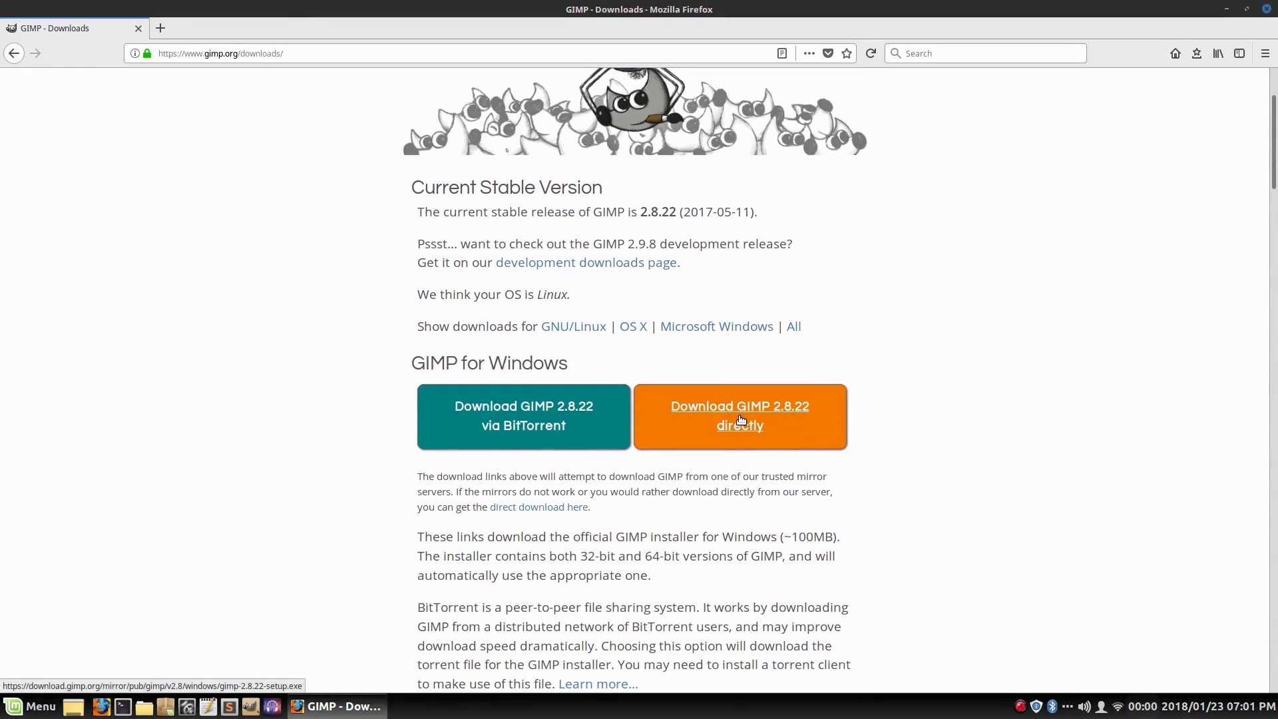
drag(625, 289, 585, 227)
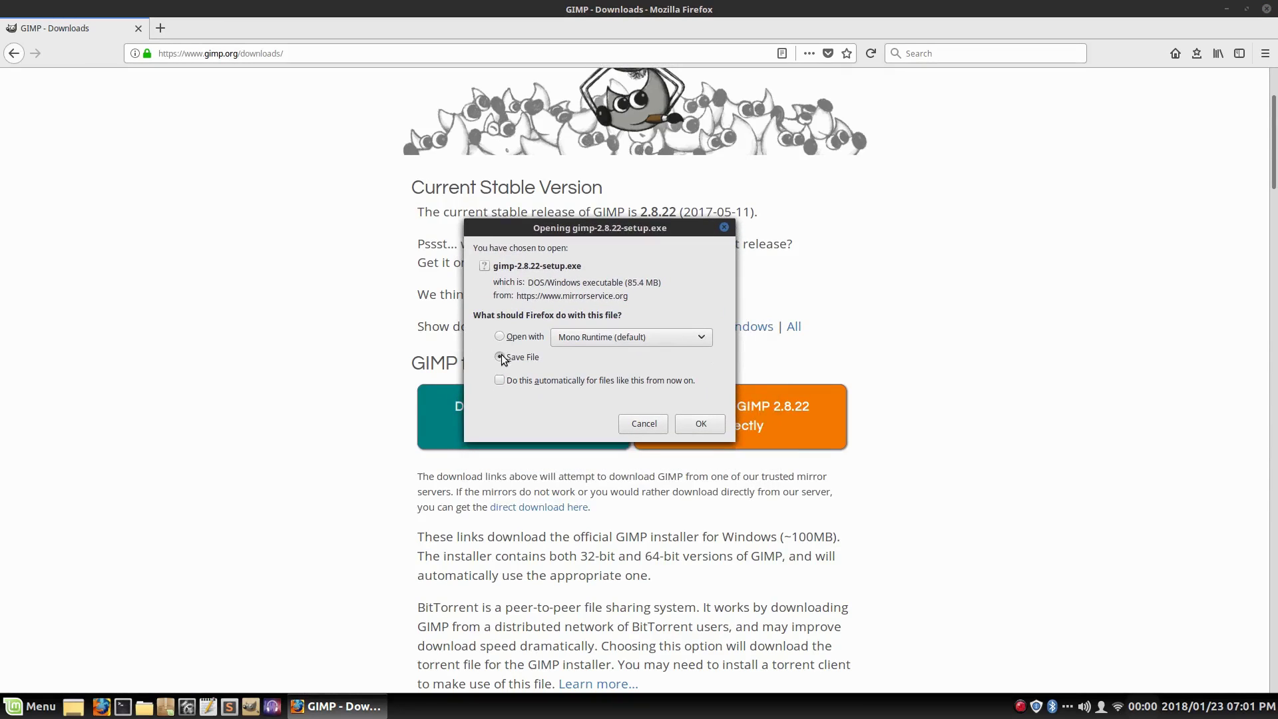
click(716, 426)
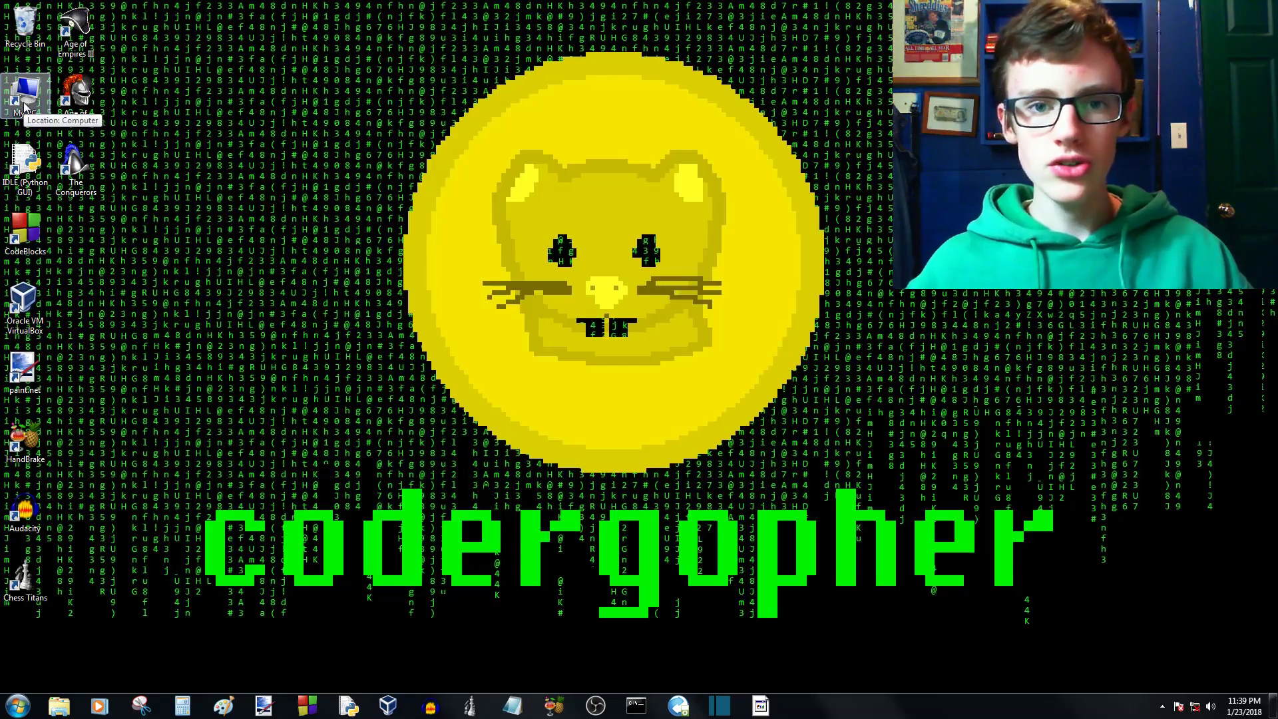
- Browse the computer's folders for the GIMP installer and launch gimp-2.8.22-setup from Installers\Programs
double_click(25, 103)
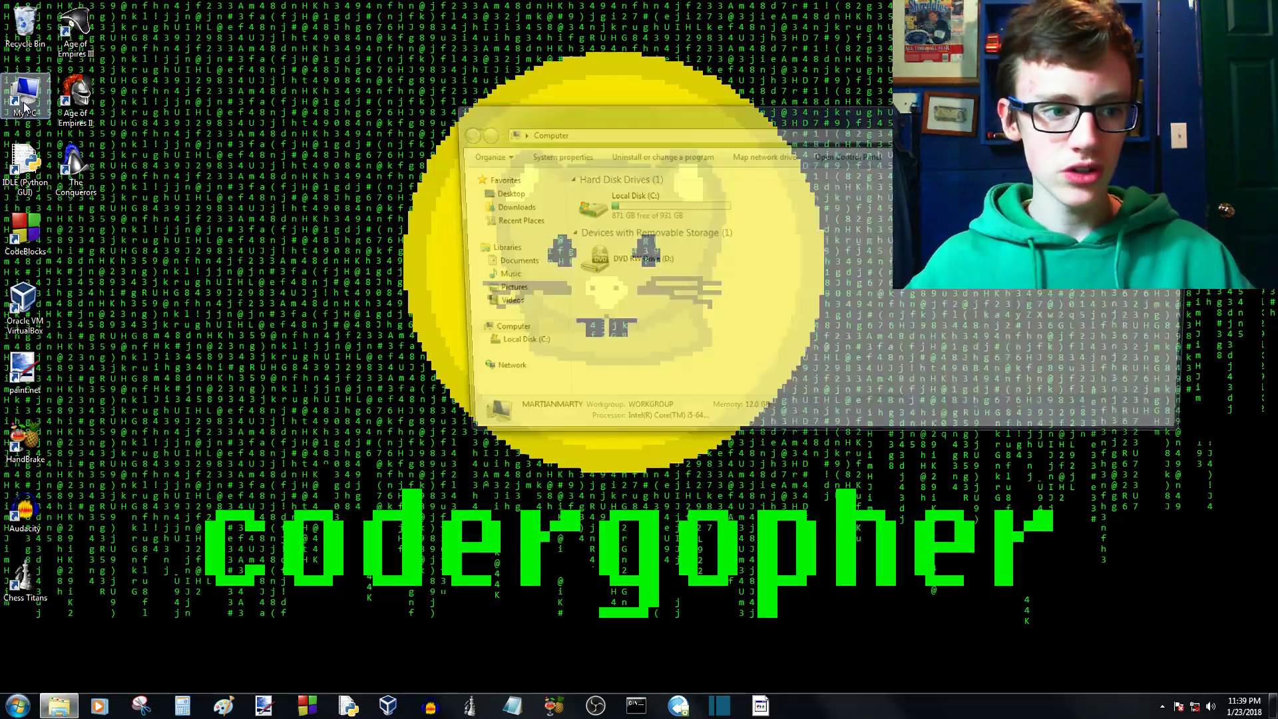
click(1187, 109)
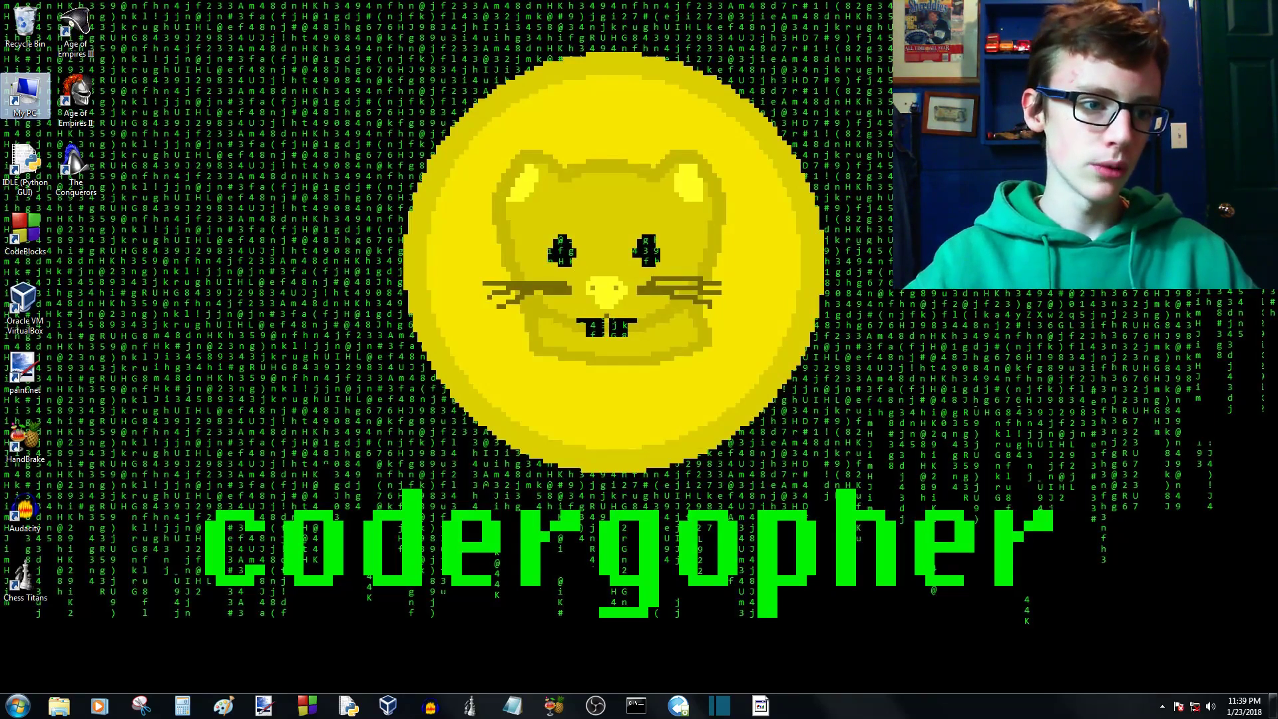
double_click(9, 114)
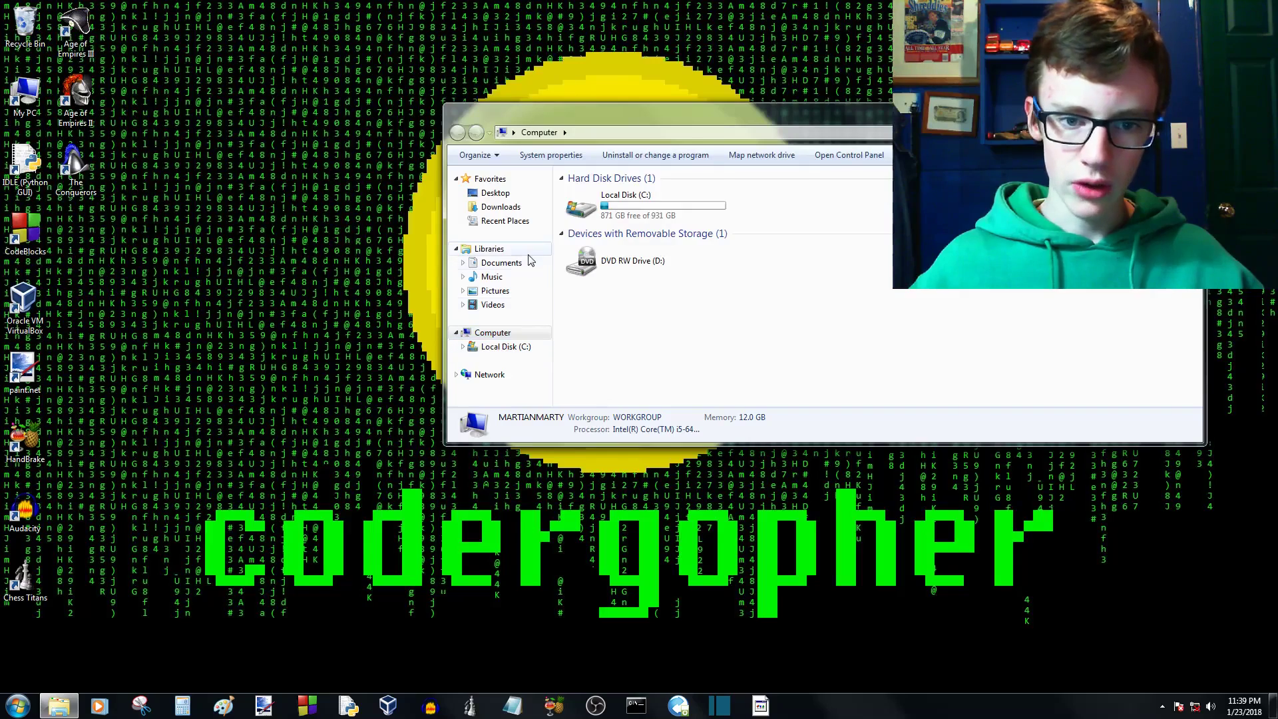
click(498, 209)
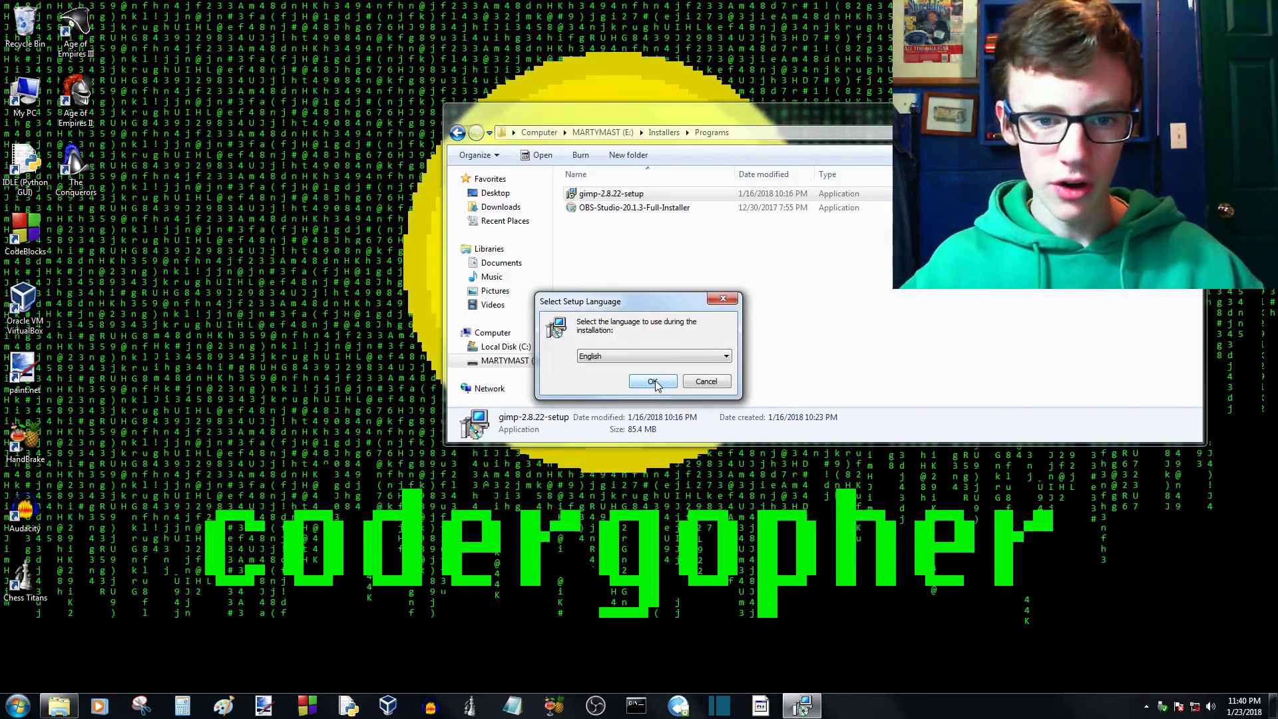
- Install GIMP 2.8 with English as the setup language and without customization, and finish the setup wizard
click(654, 382)
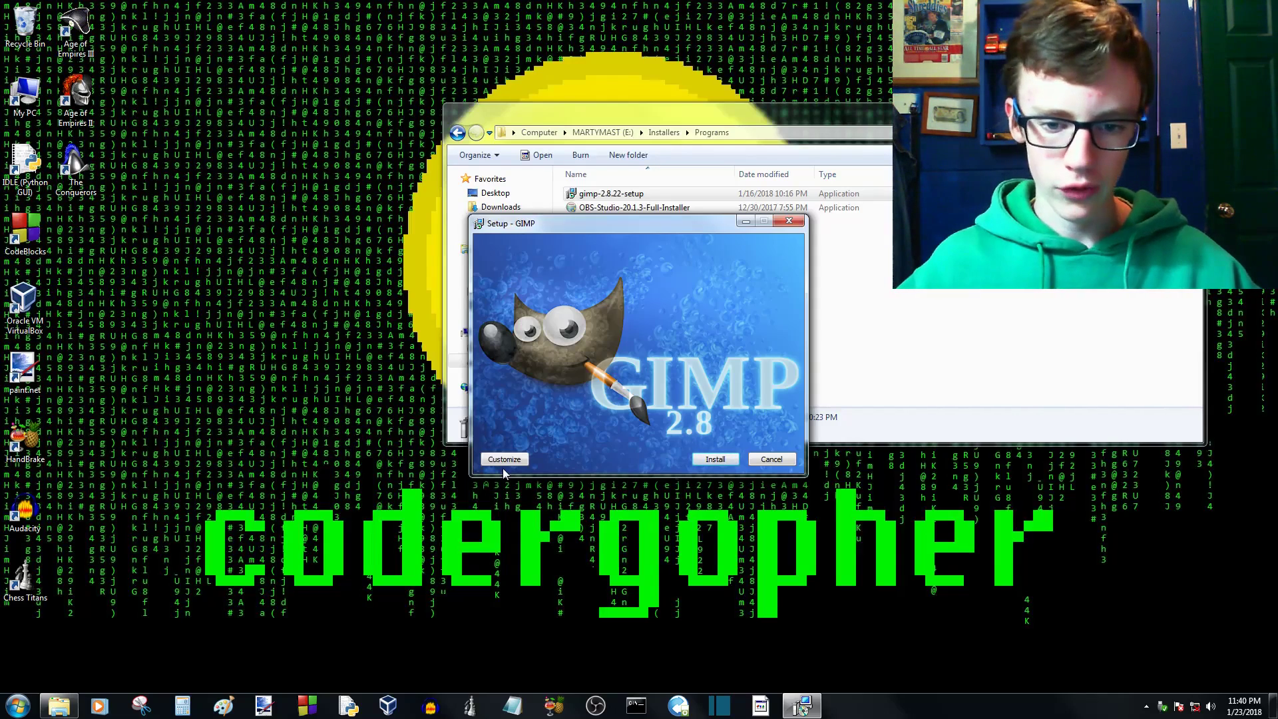
click(722, 461)
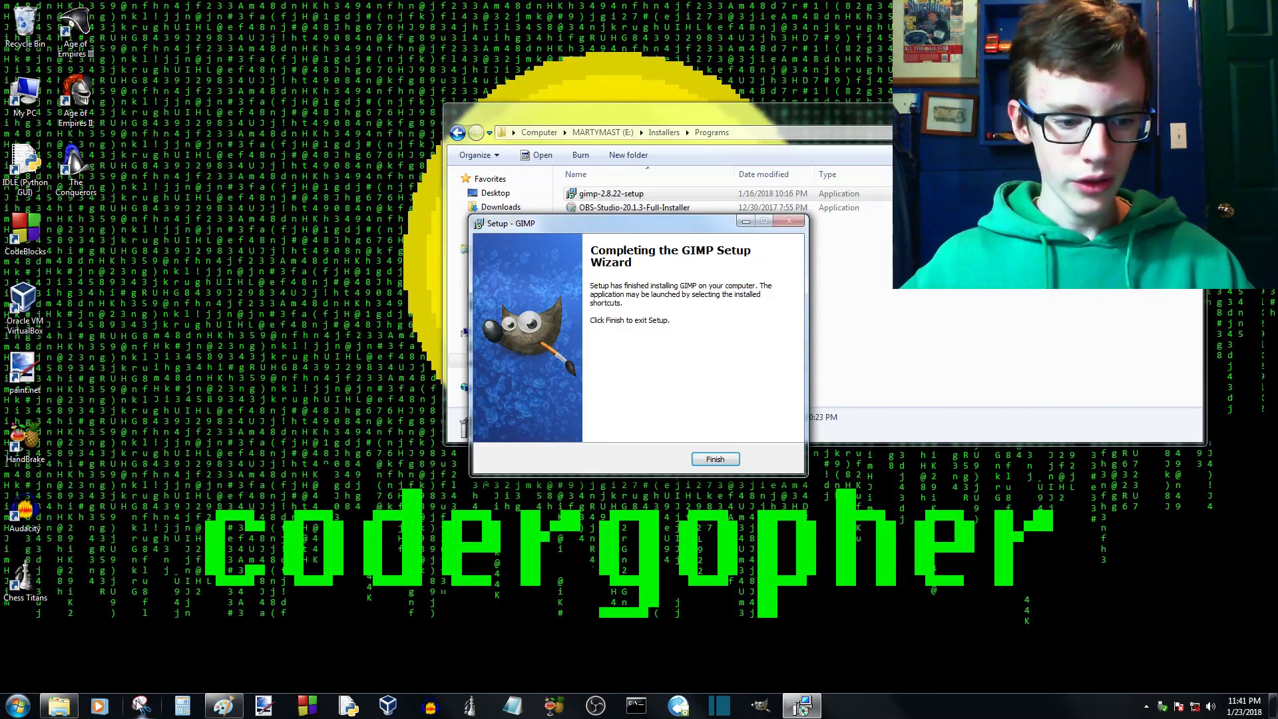
mouse_move(224, 705)
click(256, 672)
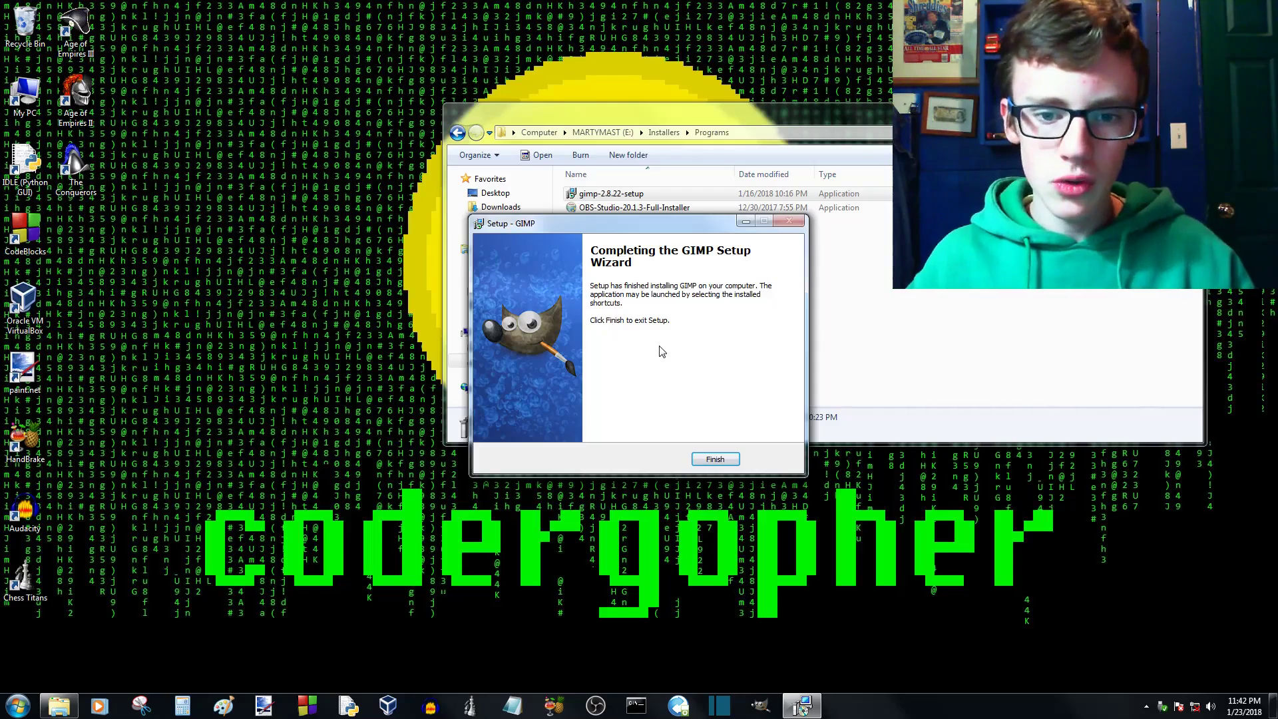
click(705, 458)
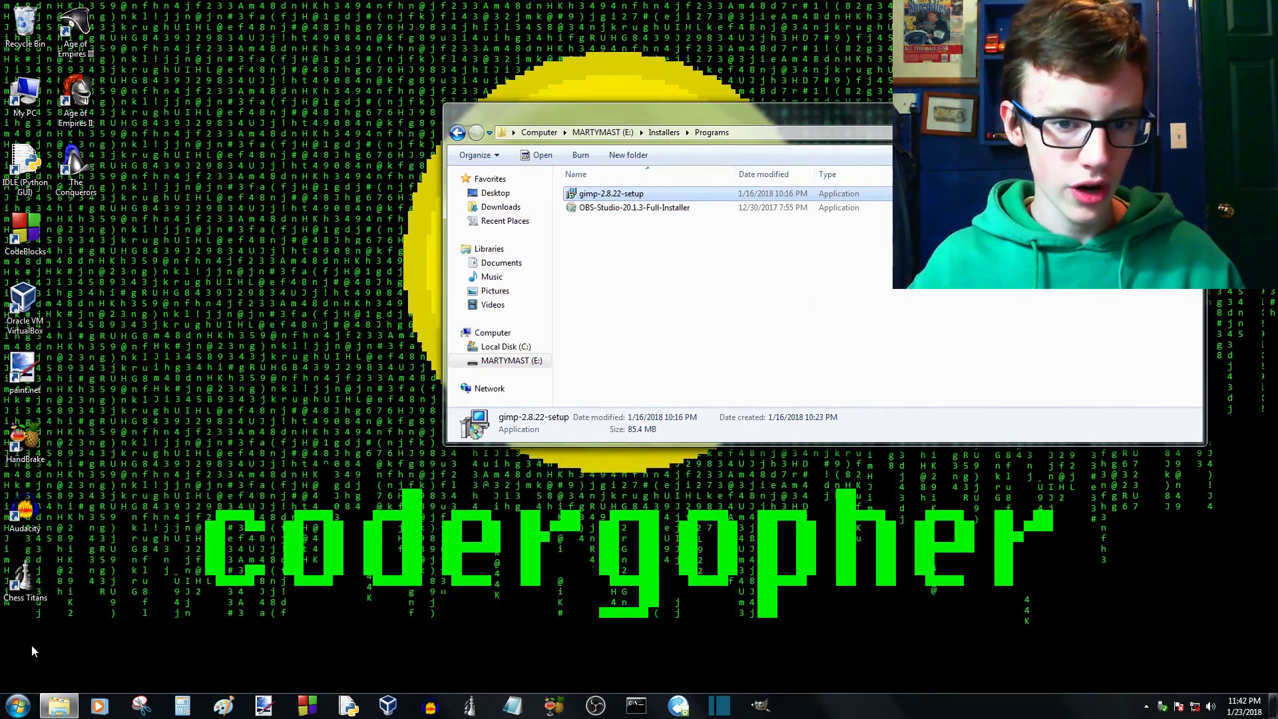
- Launch GIMP and move the floating Tool Options window over beside the color dialog
click(18, 705)
drag(47, 569, 100, 622)
drag(100, 622, 30, 642)
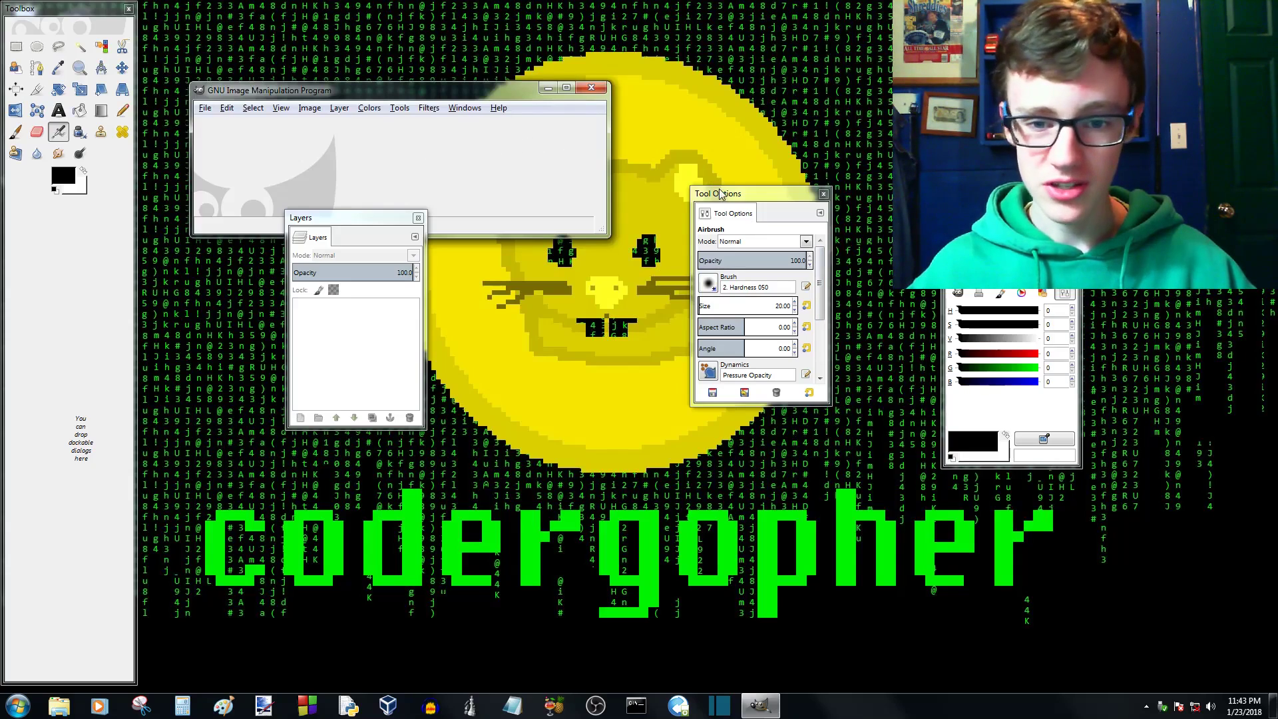
drag(719, 193, 1051, 84)
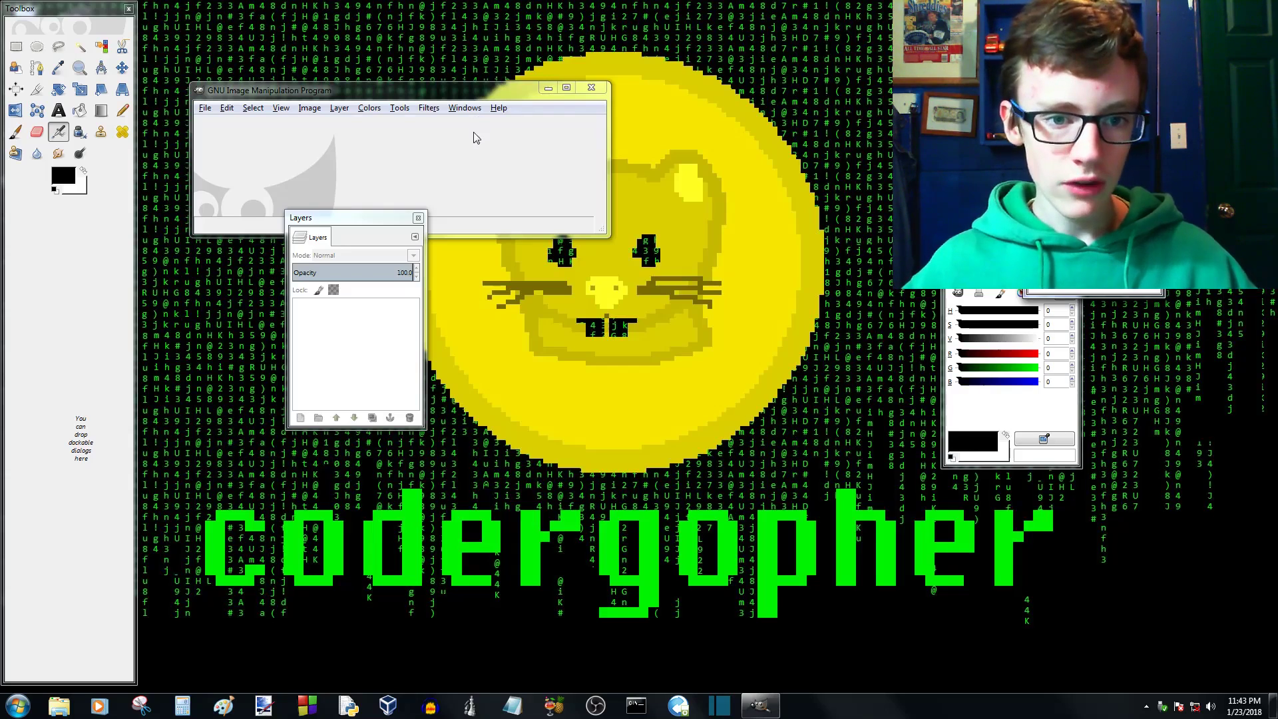
- Switch the interface to single-window mode and close the docked Layers dialog
click(458, 167)
click(469, 112)
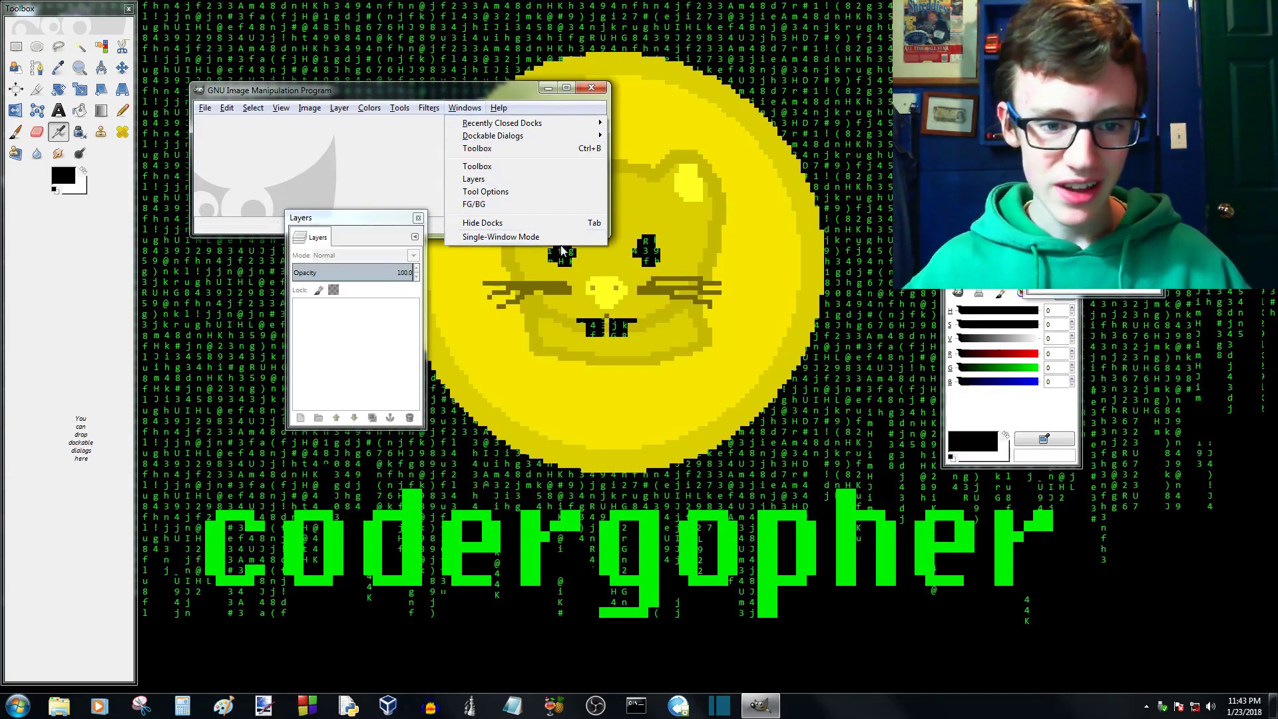
click(504, 238)
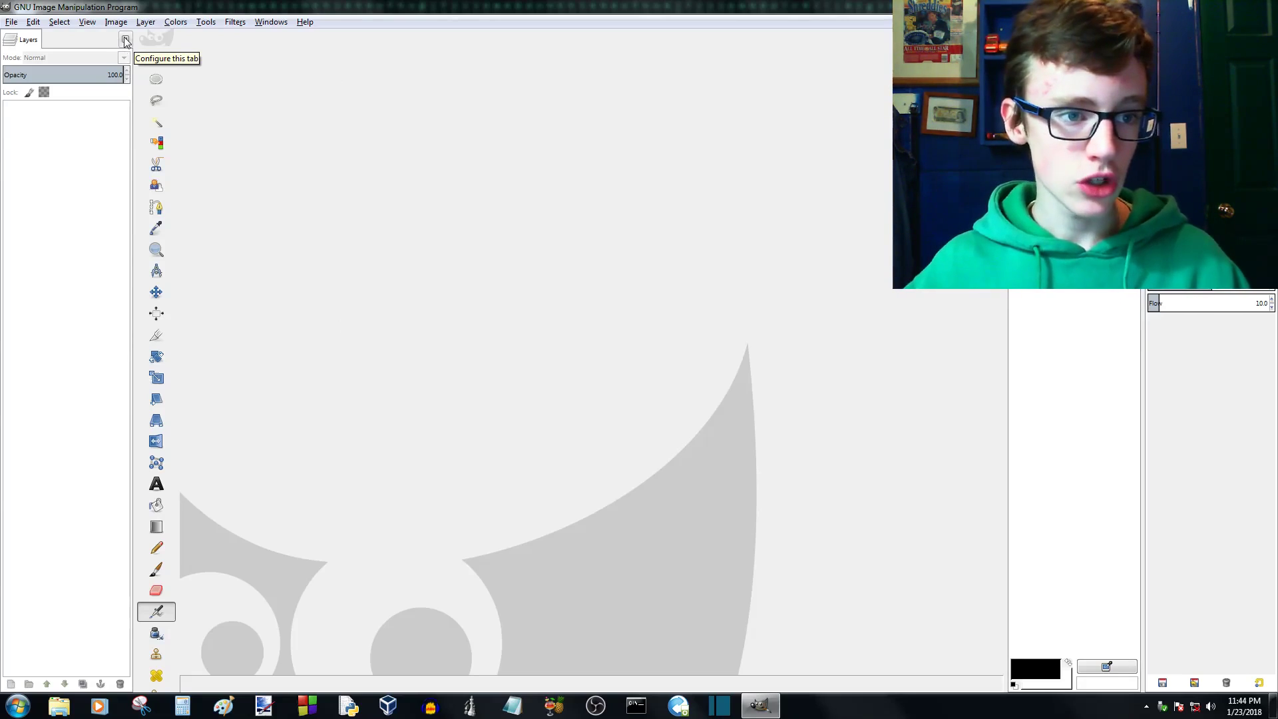
click(126, 41)
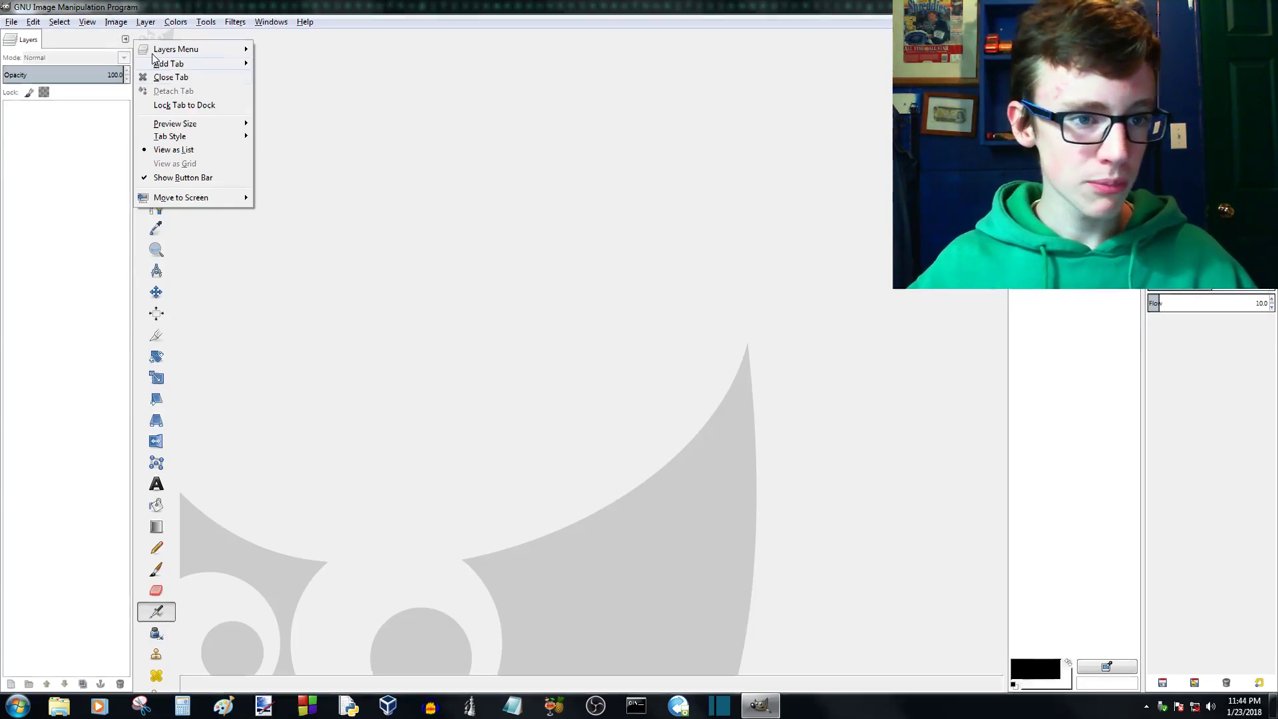
click(180, 77)
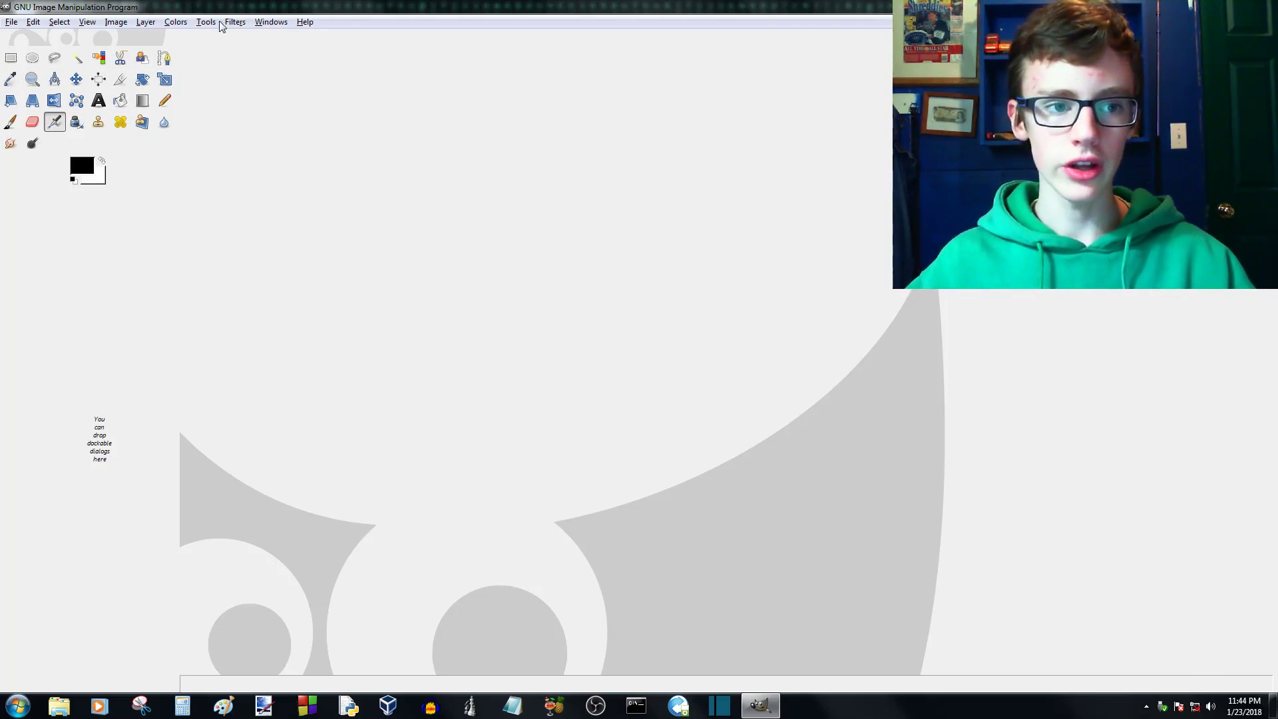
- Widen the toolbox column slightly, keeping all the tools in compact rows
click(255, 26)
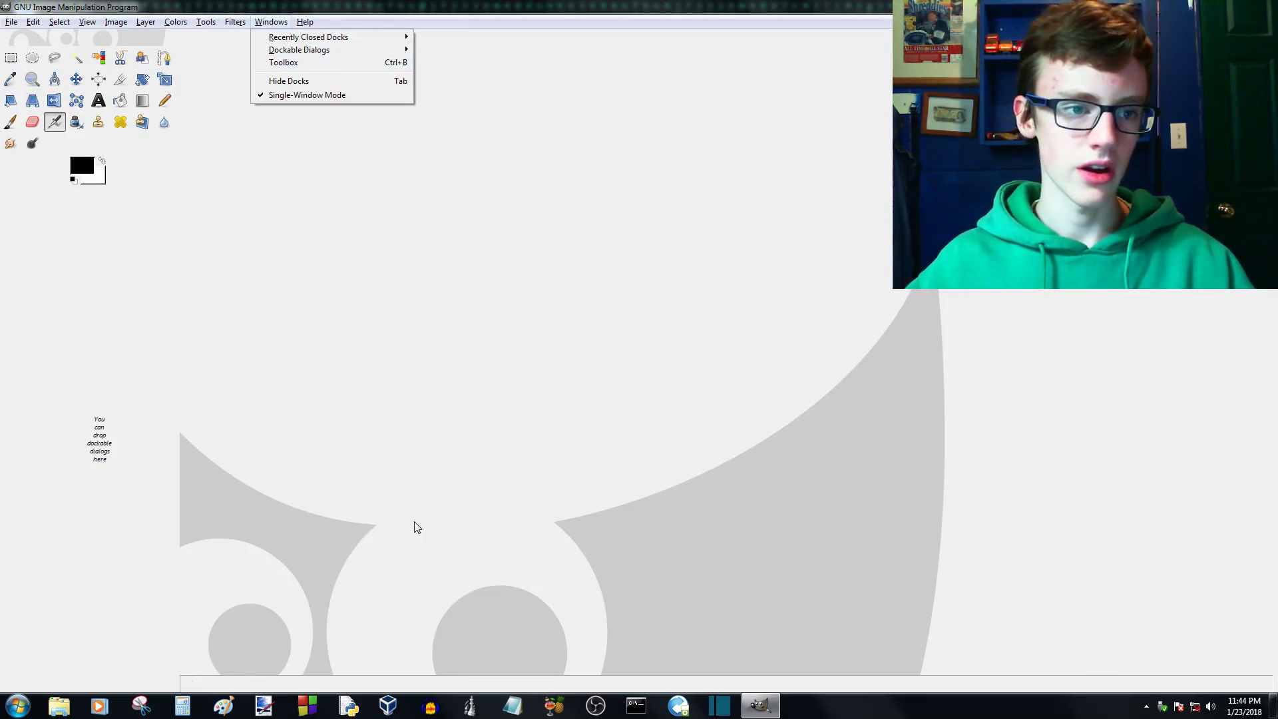
click(352, 382)
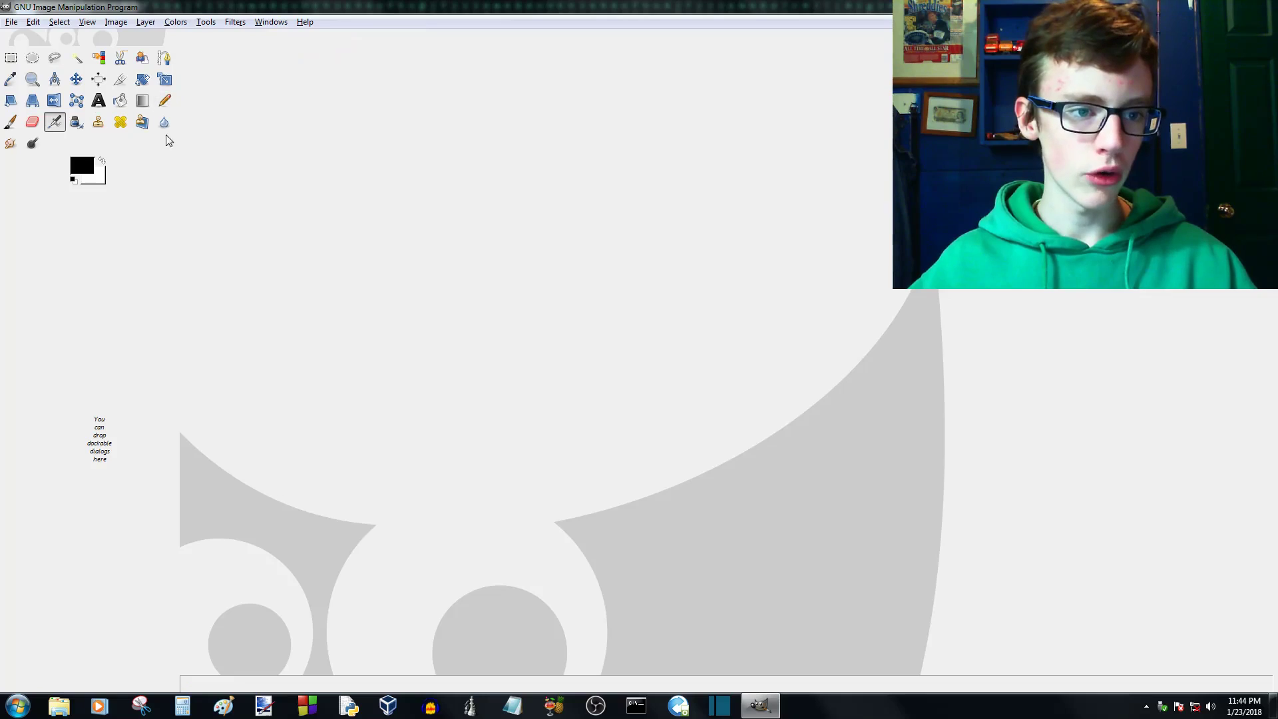
mouse_move(177, 202)
mouse_down()
mouse_move(38, 221)
mouse_move(211, 225)
mouse_move(188, 209)
mouse_up()
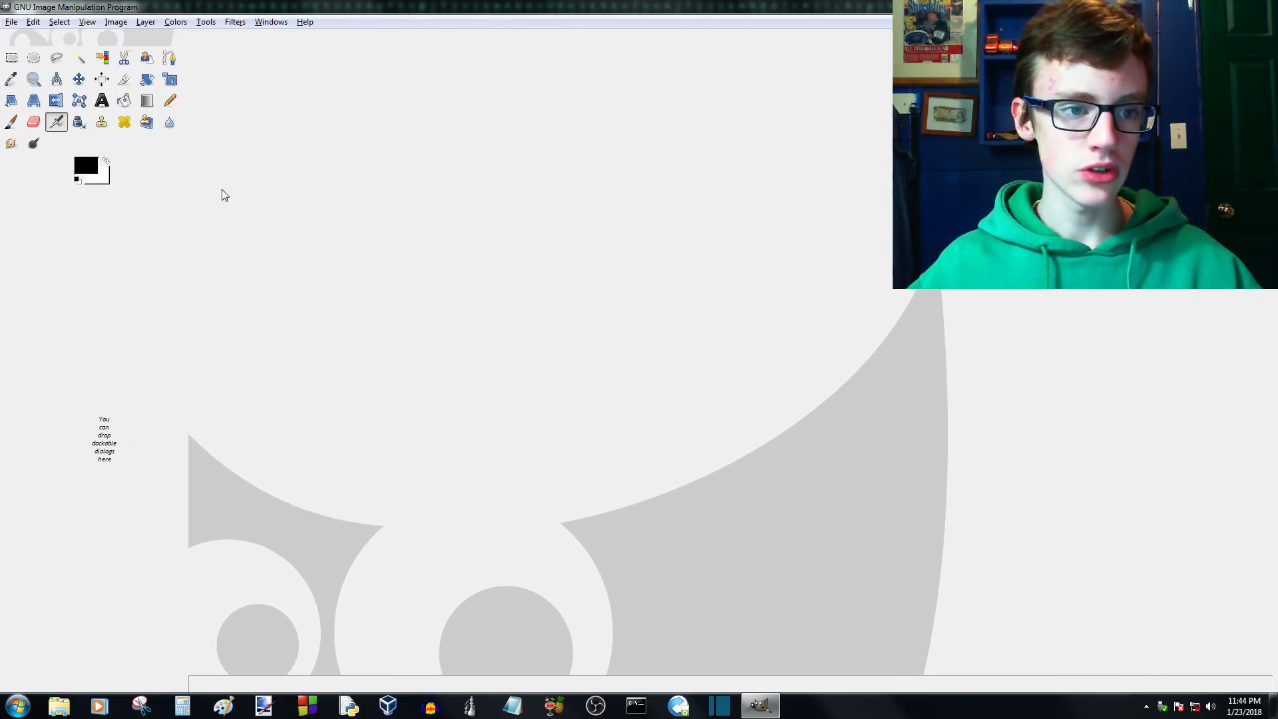
- Open the Tool Options dialog and dock it directly beneath the toolbox
click(270, 22)
mouse_move(322, 51)
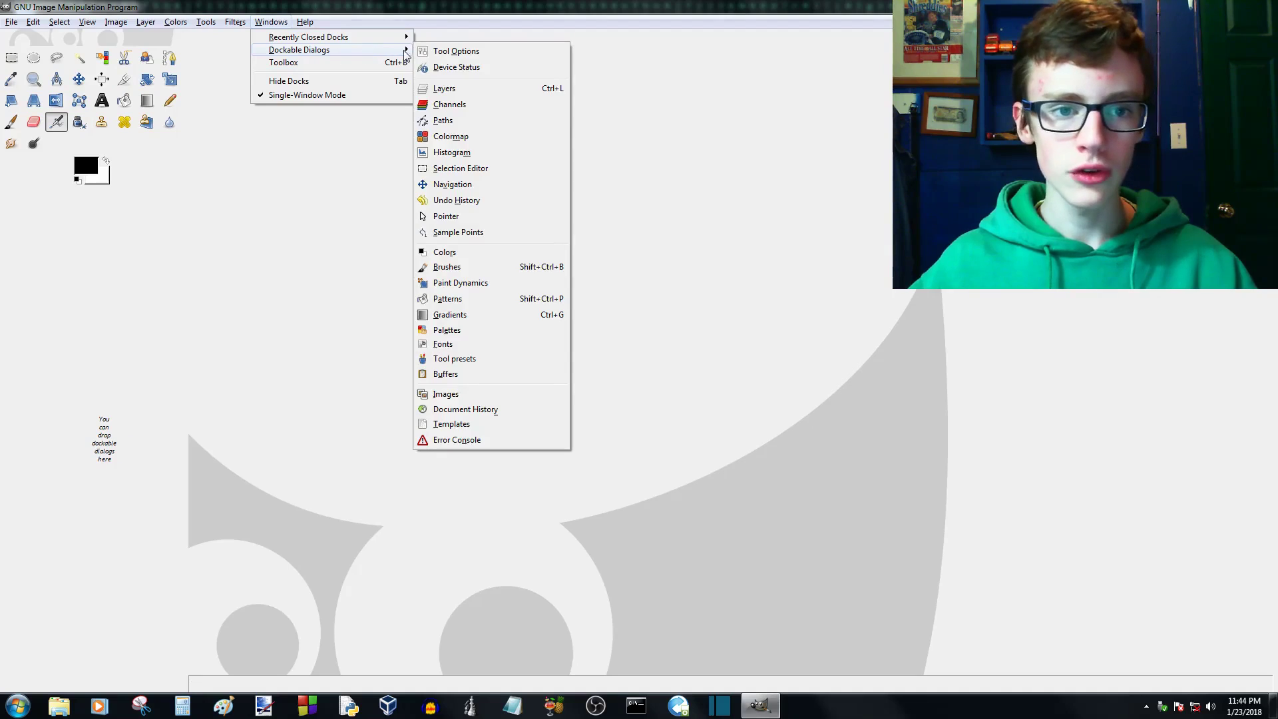
click(469, 52)
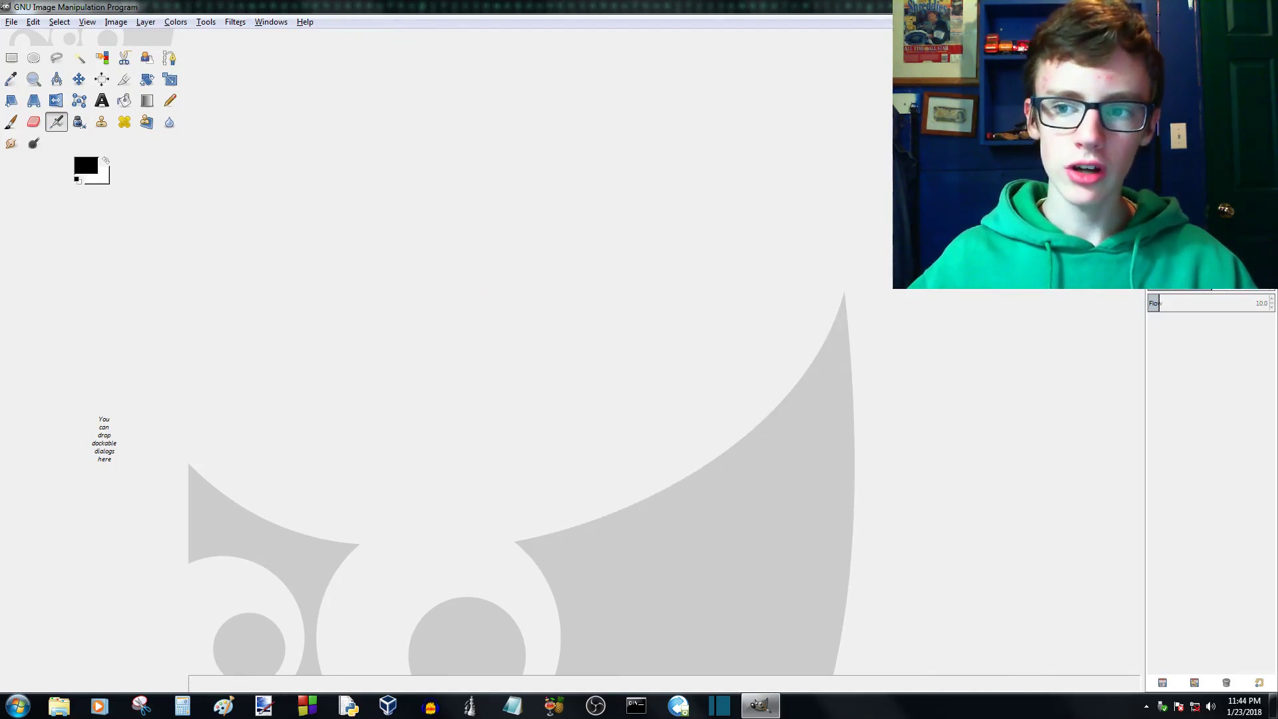
drag(1164, 282, 114, 526)
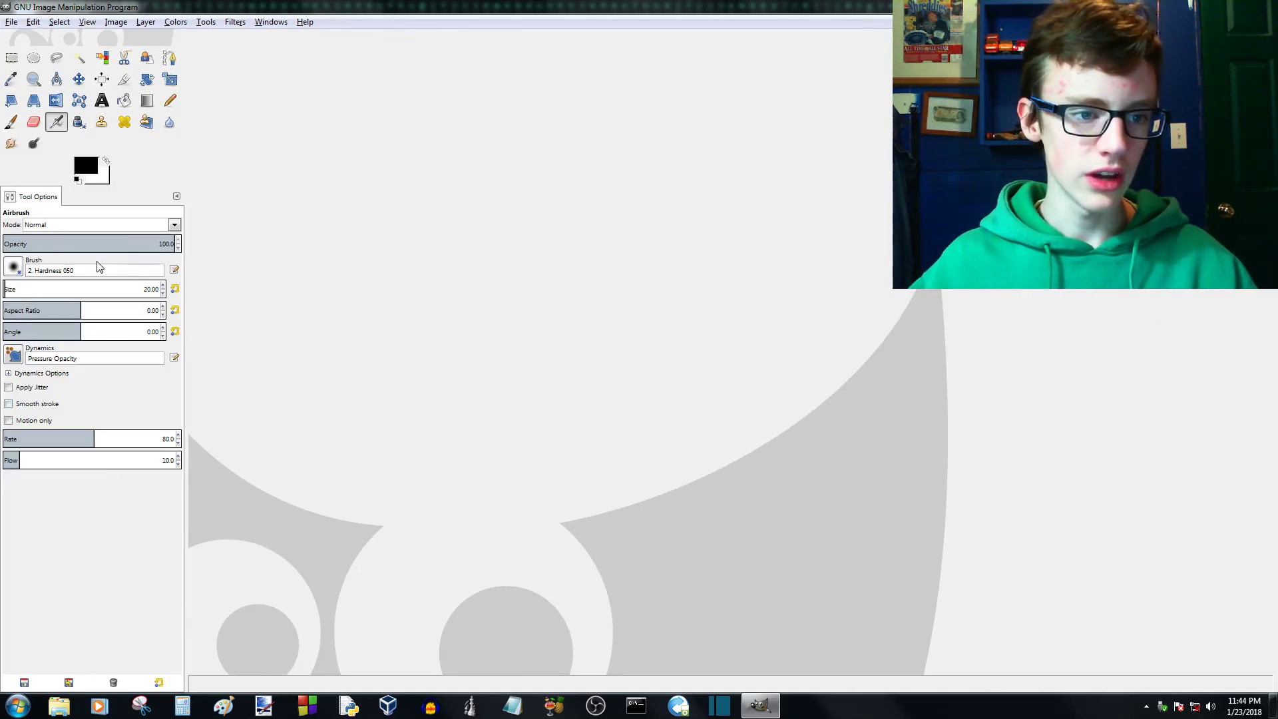
- Add the Colors dialog as a tab beside Tool Options
click(265, 20)
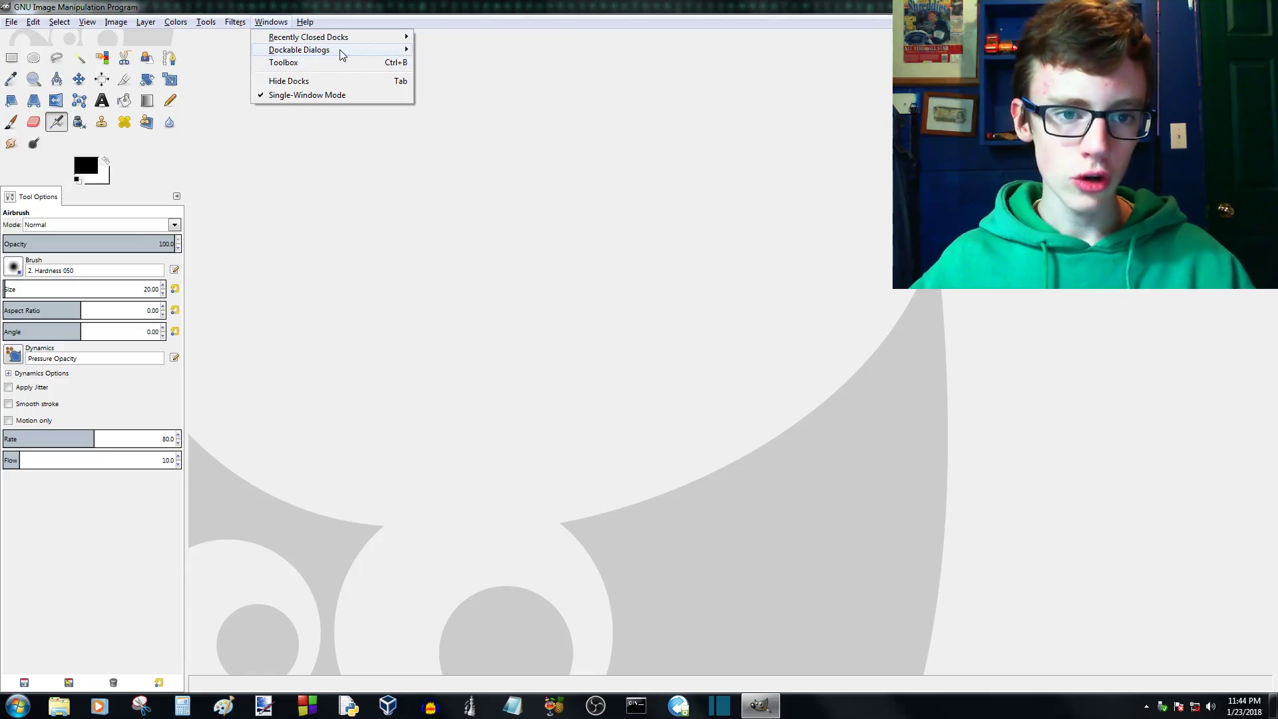
mouse_move(342, 53)
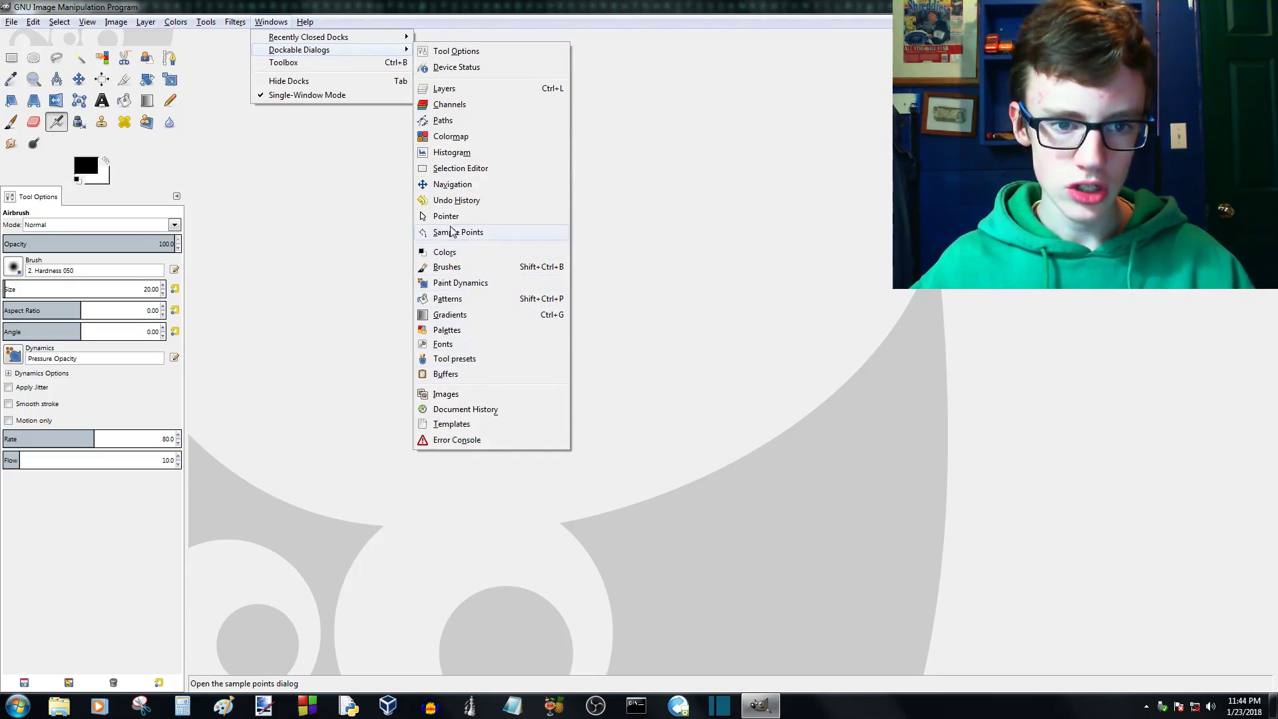
click(444, 253)
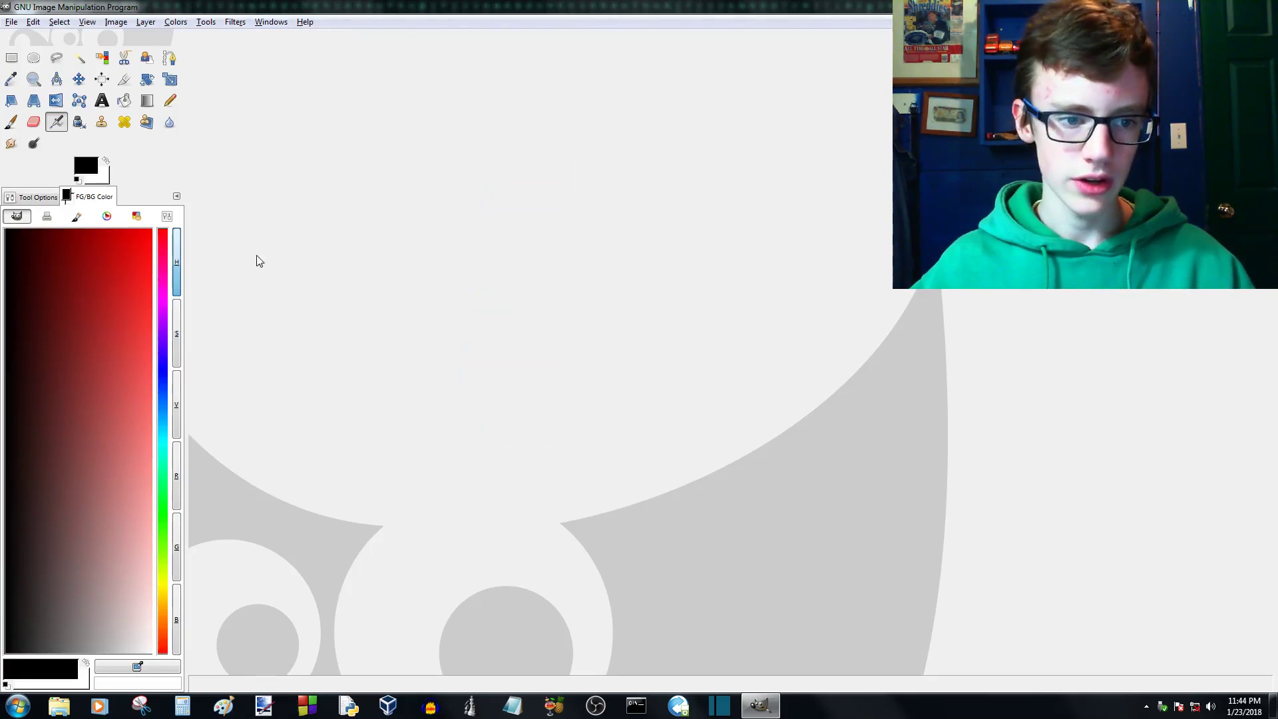
- Separate the FG/BG Color dialog from Tool Options and dock it in its own section between the toolbox and Tool Options
click(45, 197)
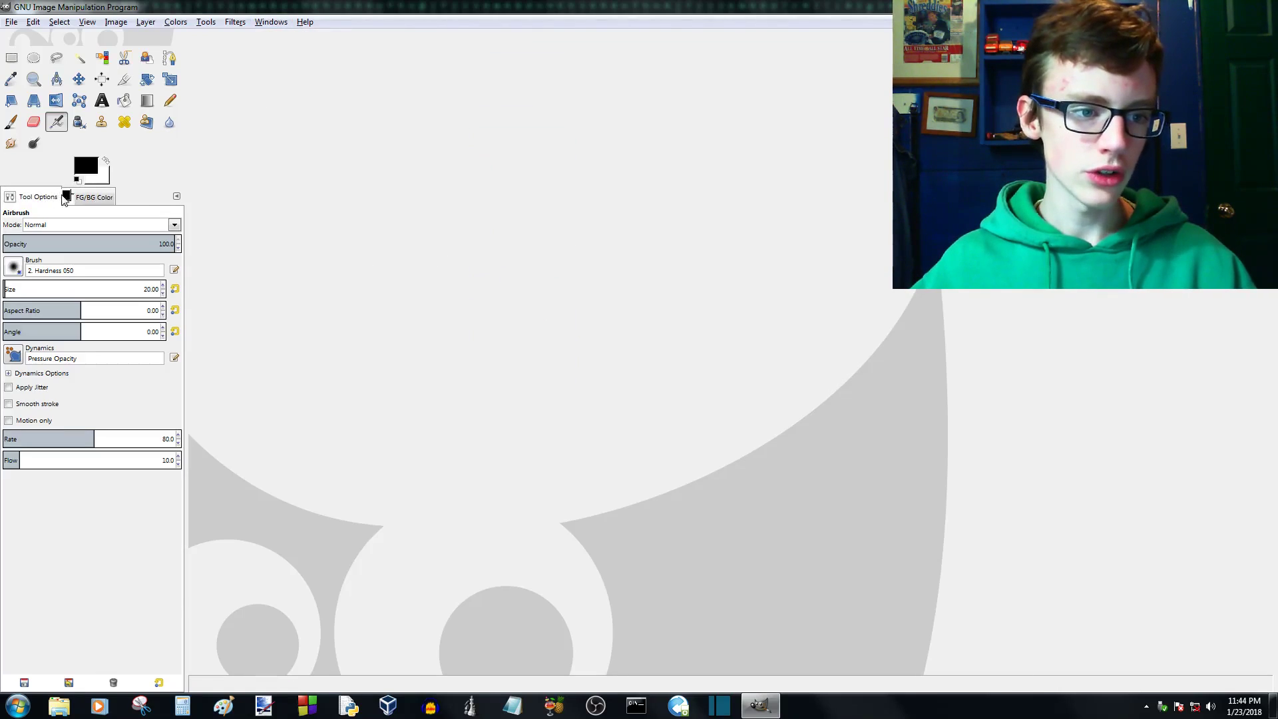
click(66, 197)
click(30, 197)
click(74, 197)
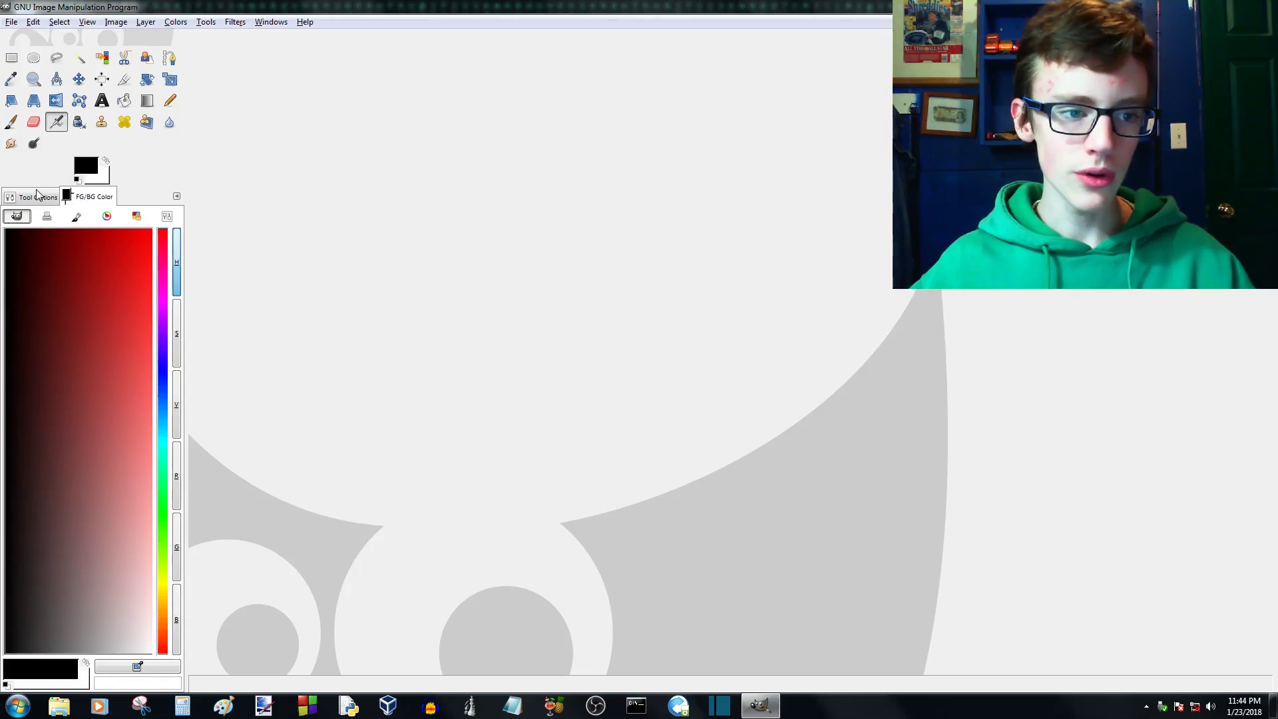
click(29, 193)
drag(97, 197, 136, 198)
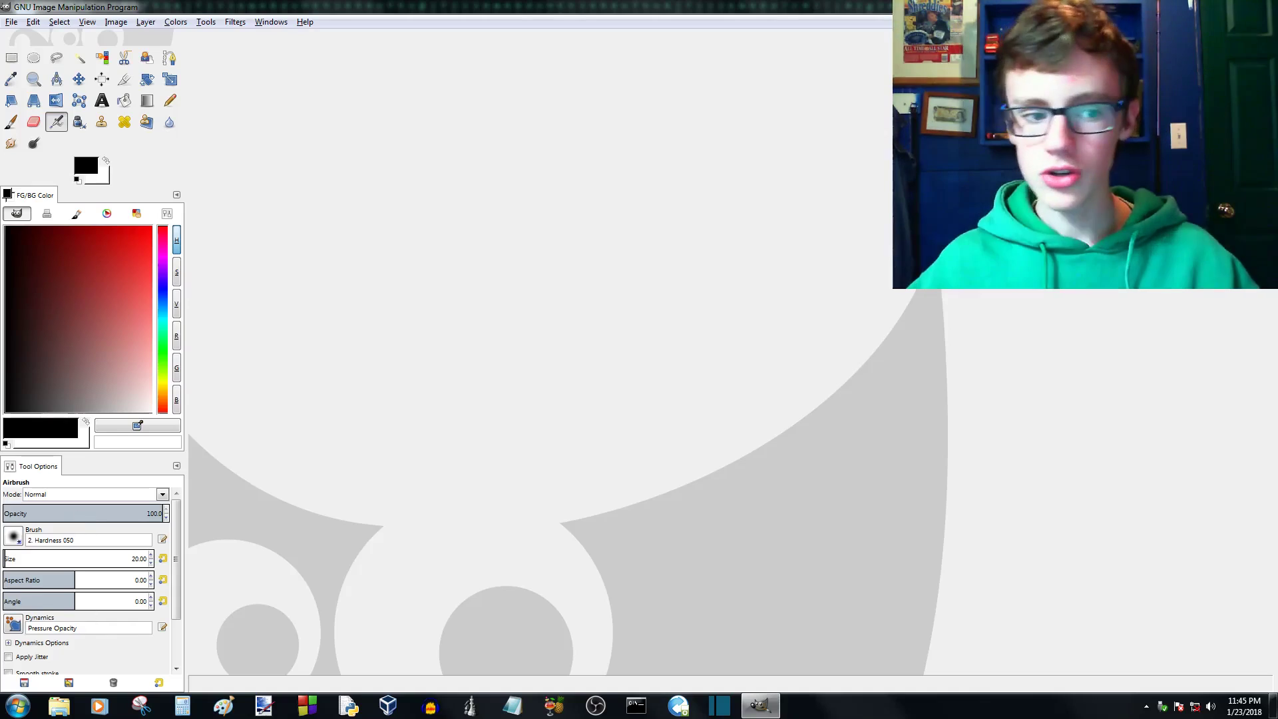
mouse_move(42, 478)
mouse_down()
mouse_move(101, 273)
mouse_move(79, 175)
mouse_move(53, 484)
mouse_move(46, 465)
mouse_up()
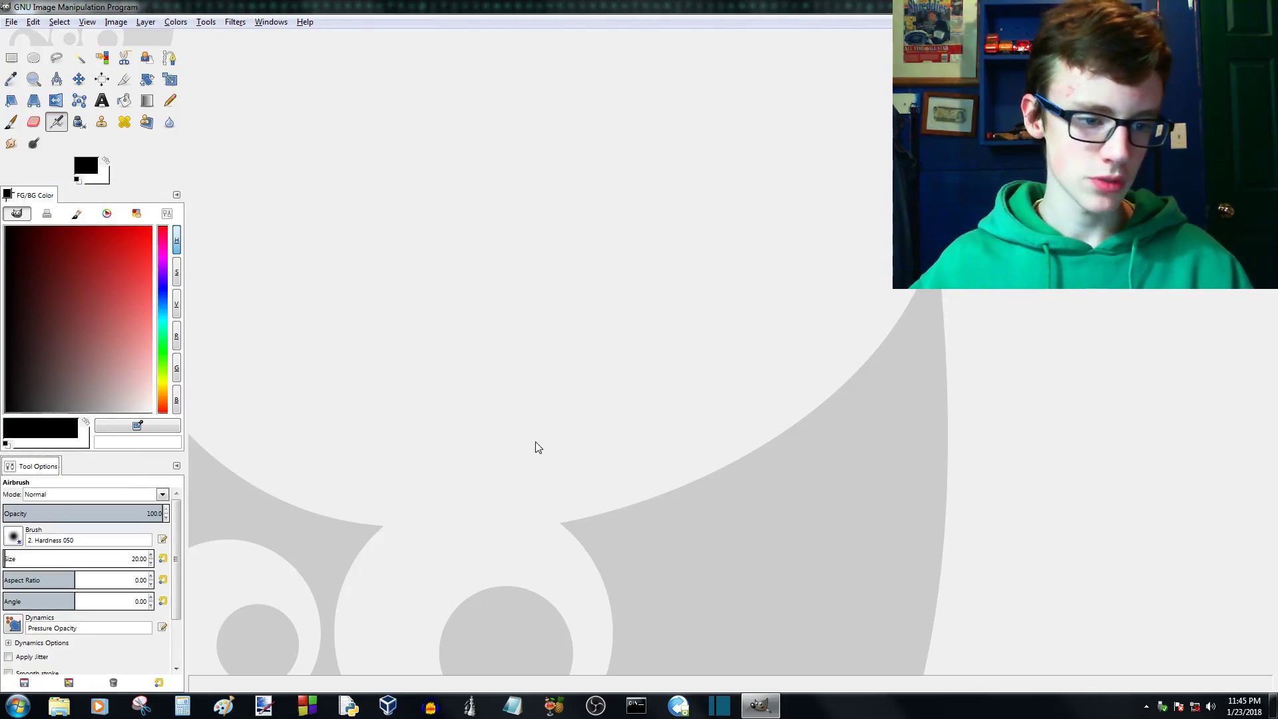
- Add the Layers dialog, dock it as a tab beside Tool Options, and bring Tool Options back to the front
click(269, 22)
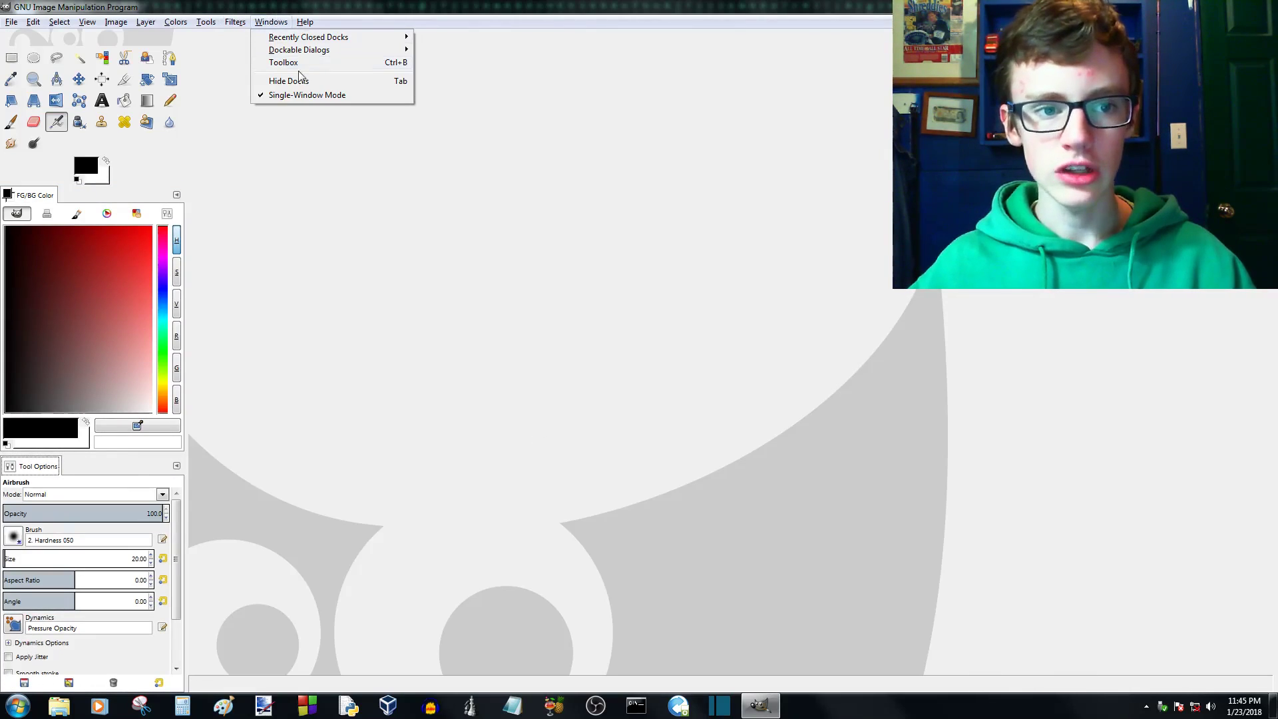
mouse_move(387, 51)
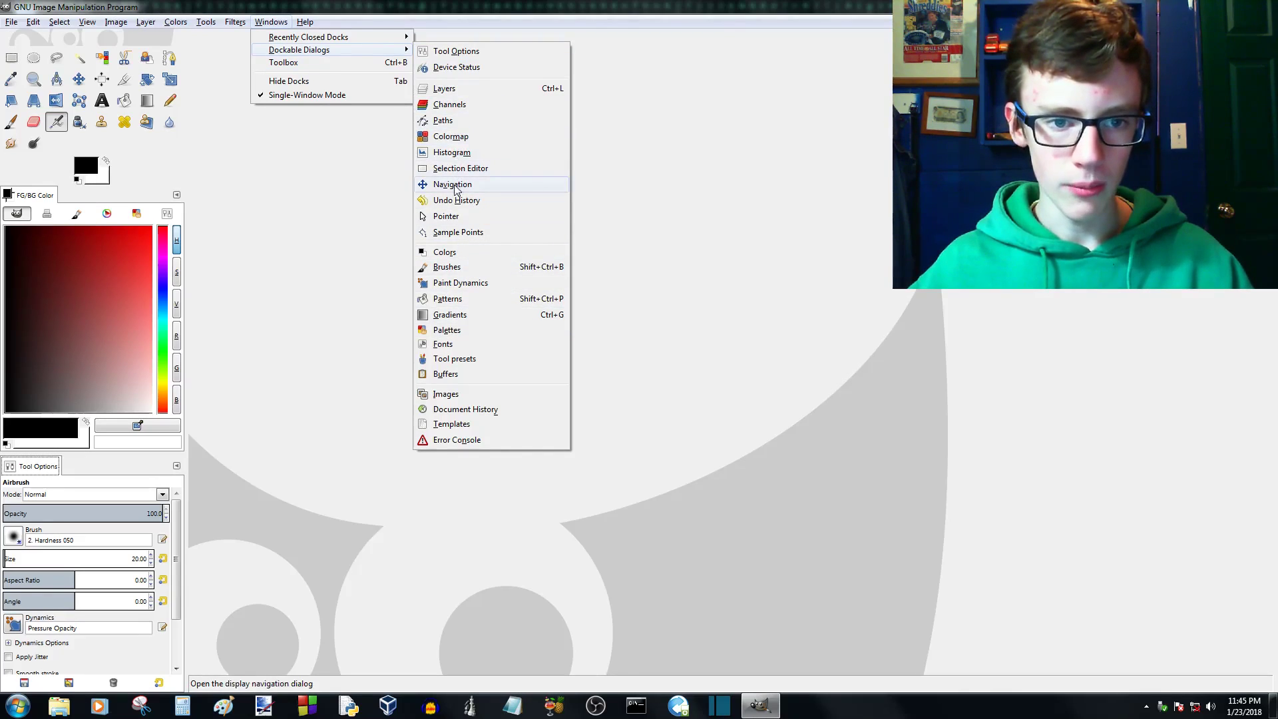
click(444, 89)
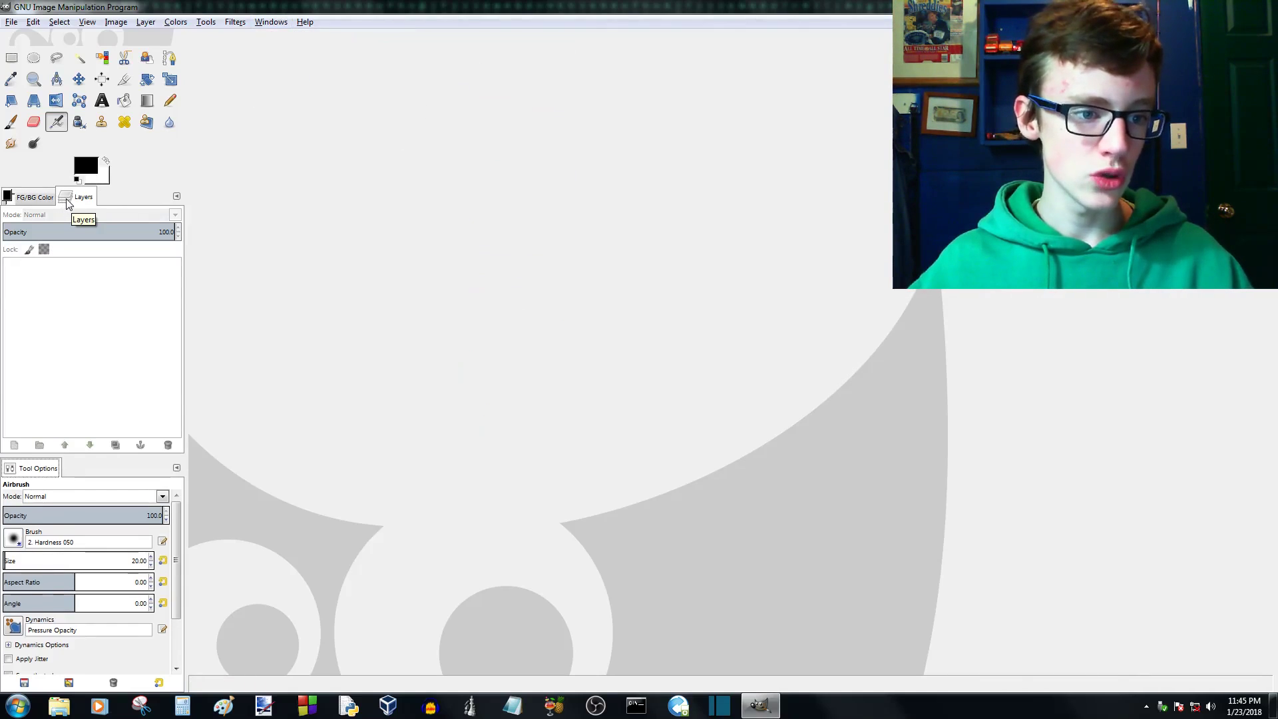
drag(67, 203, 76, 475)
click(30, 471)
click(91, 468)
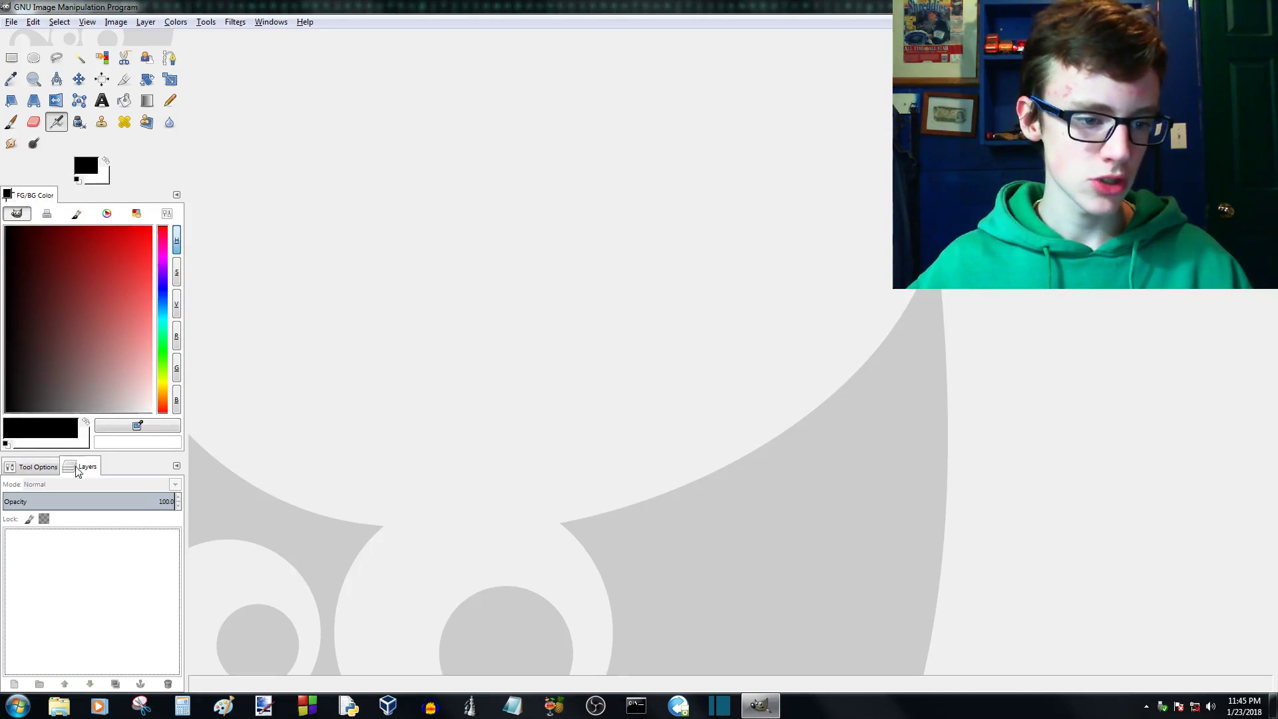
click(43, 472)
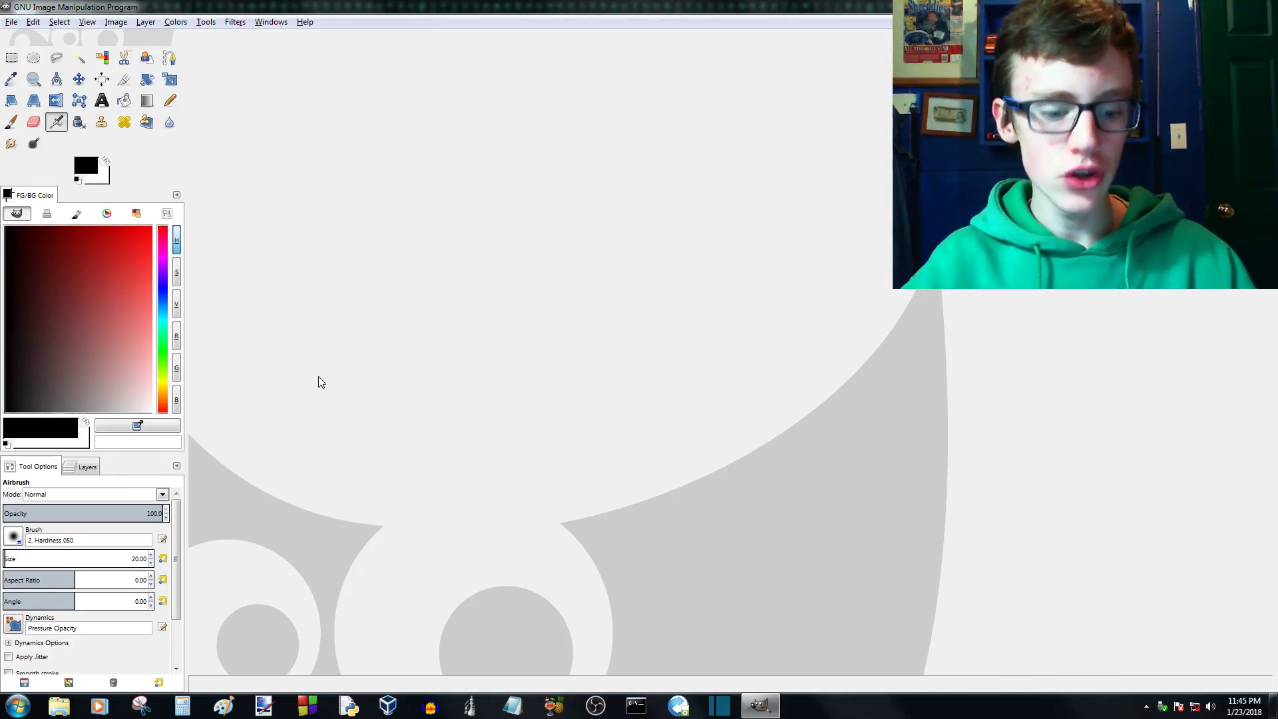
- Create a new image 50 px wide and 50 px high
key(ctrl+n)
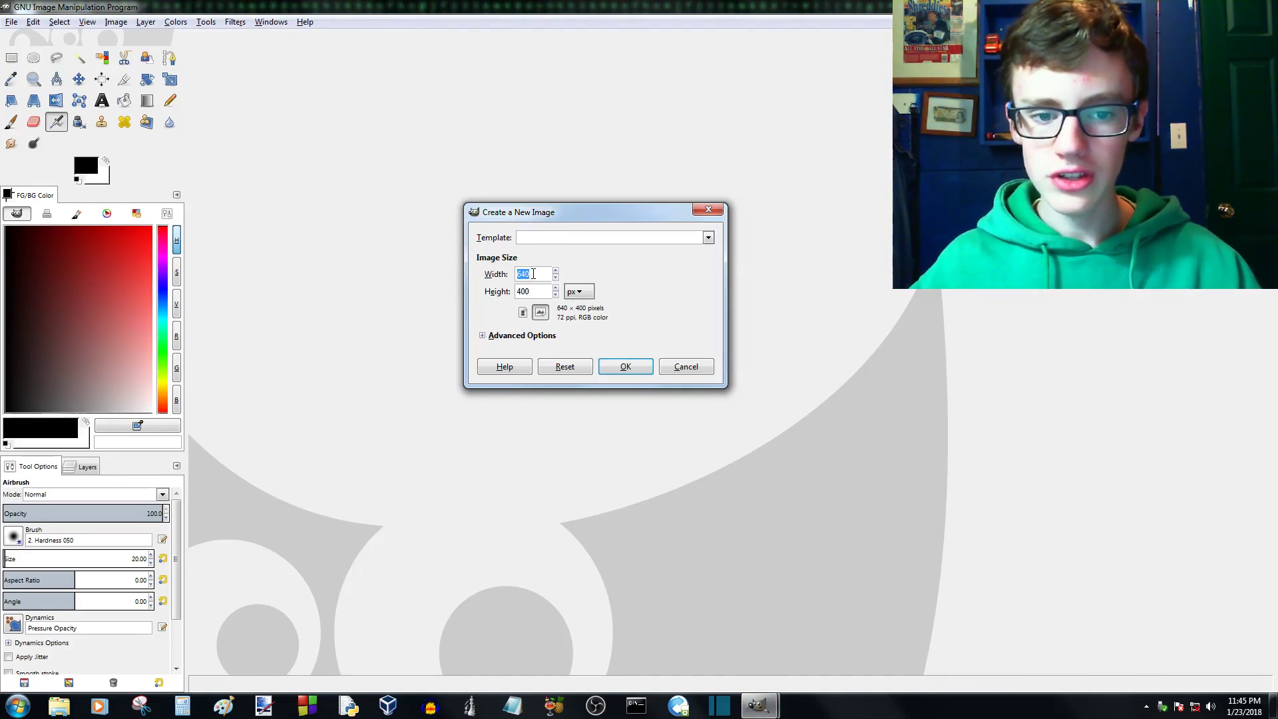
click(576, 292)
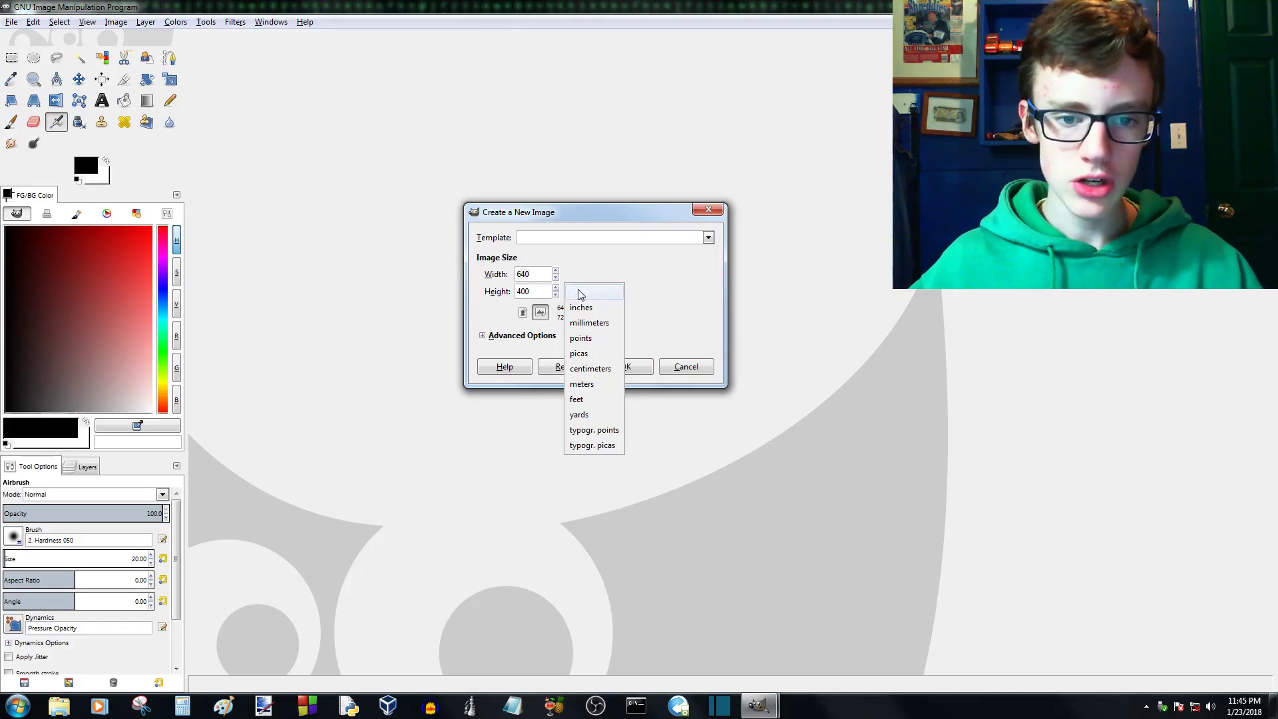
click(580, 295)
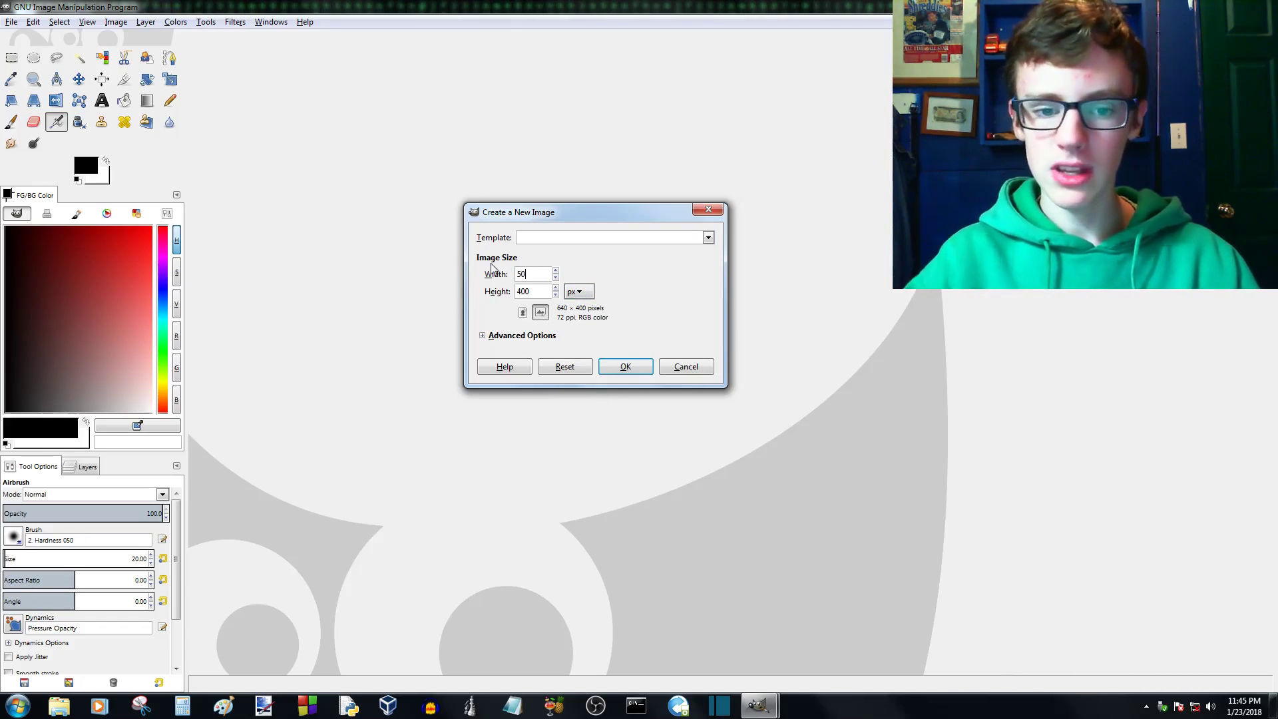
click(531, 291)
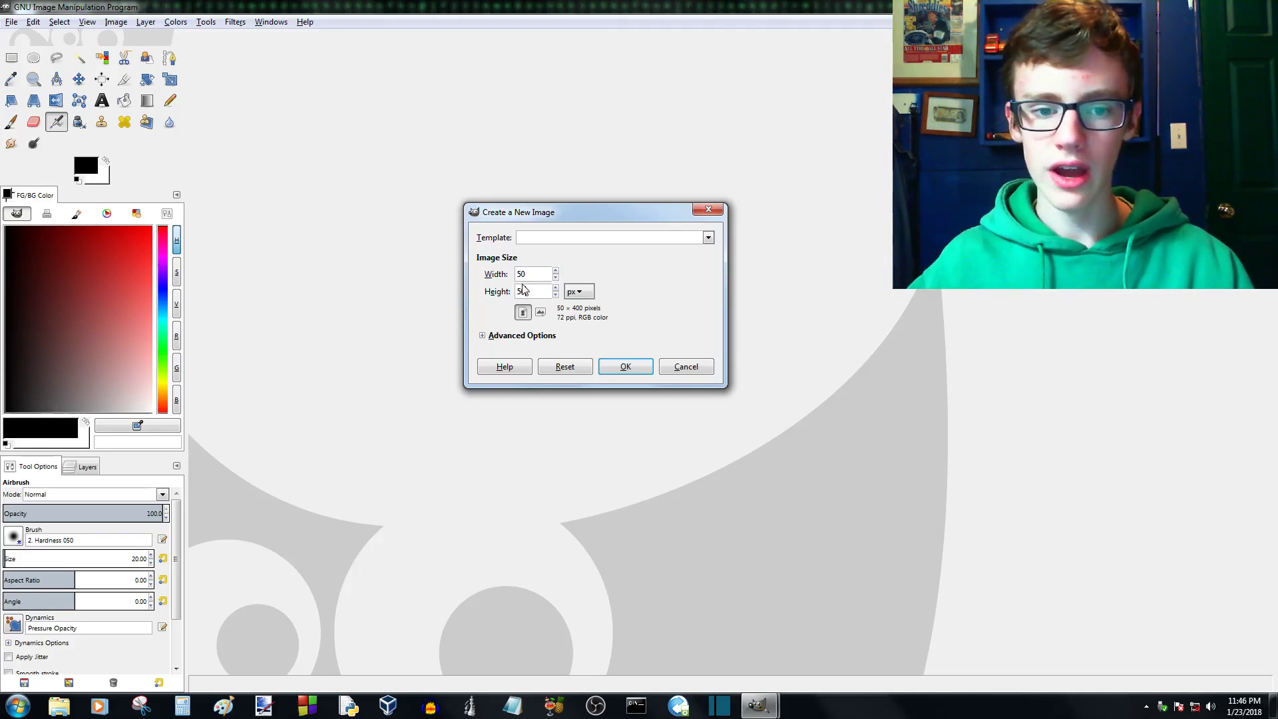
click(625, 367)
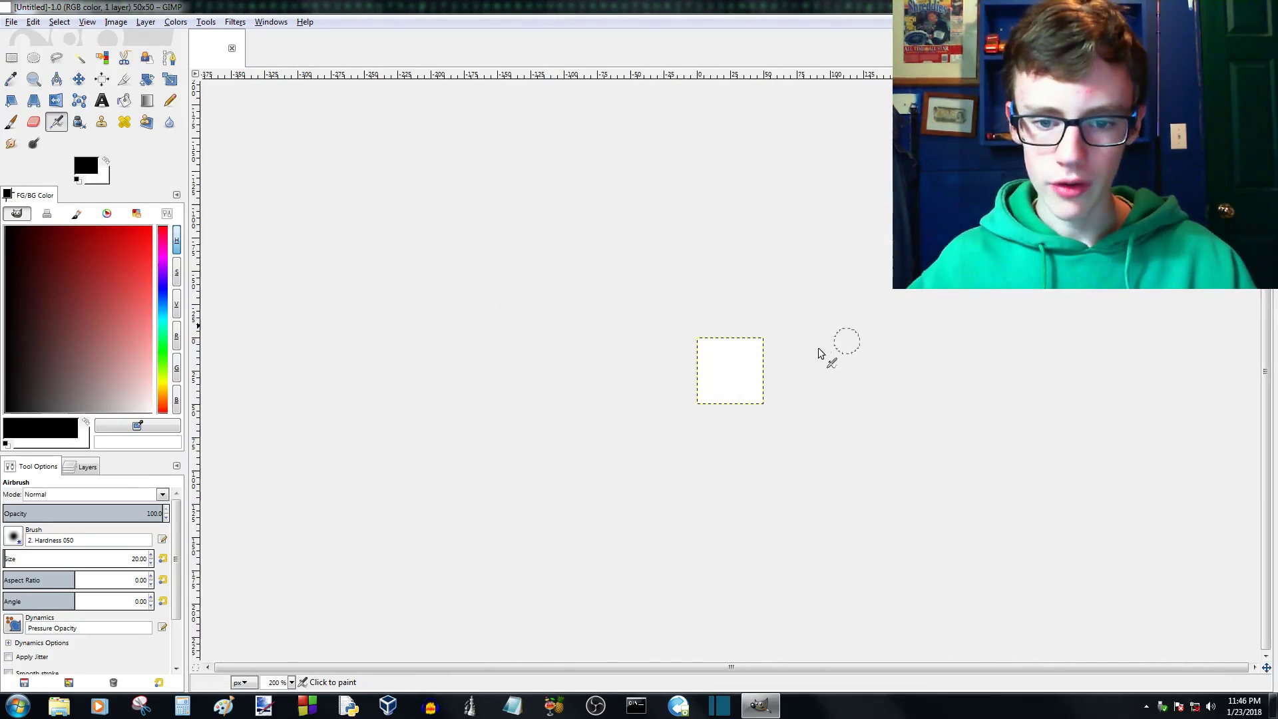
- Shrink the FG/BG Color section to give the lower dock more room, and show the Layers dialog there
scroll(884, 354, up, 5)
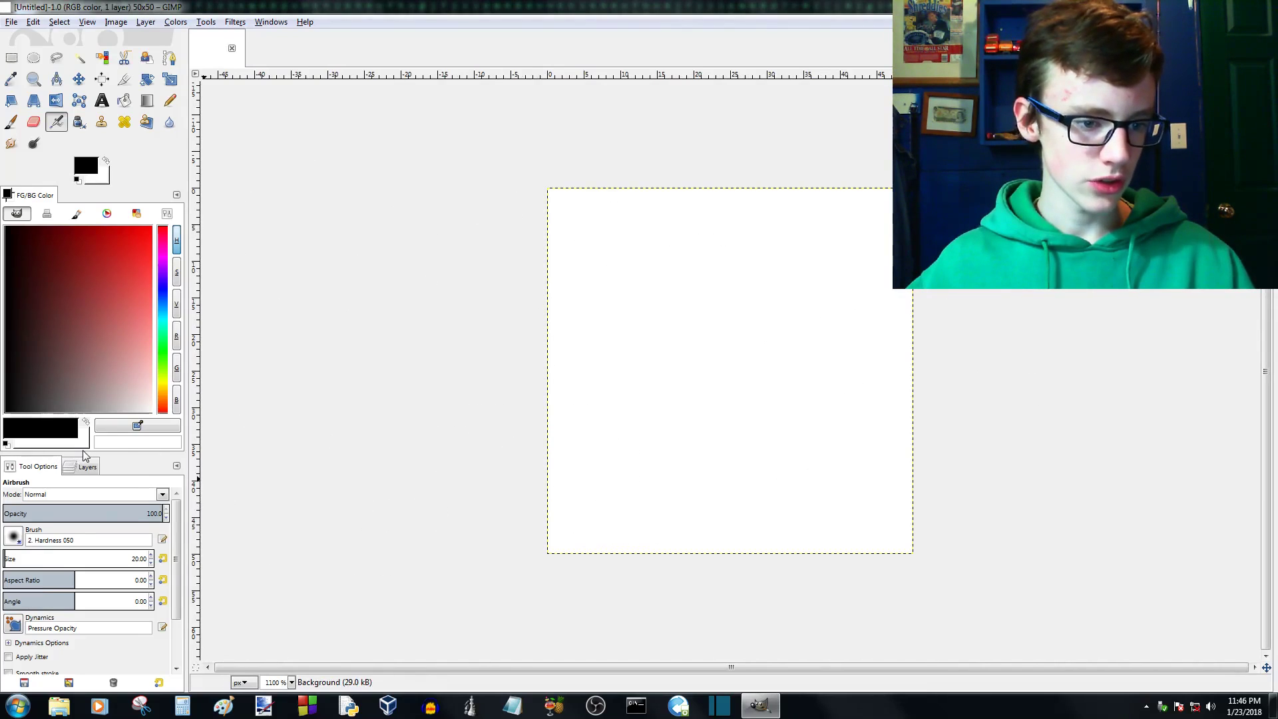
drag(84, 454, 93, 363)
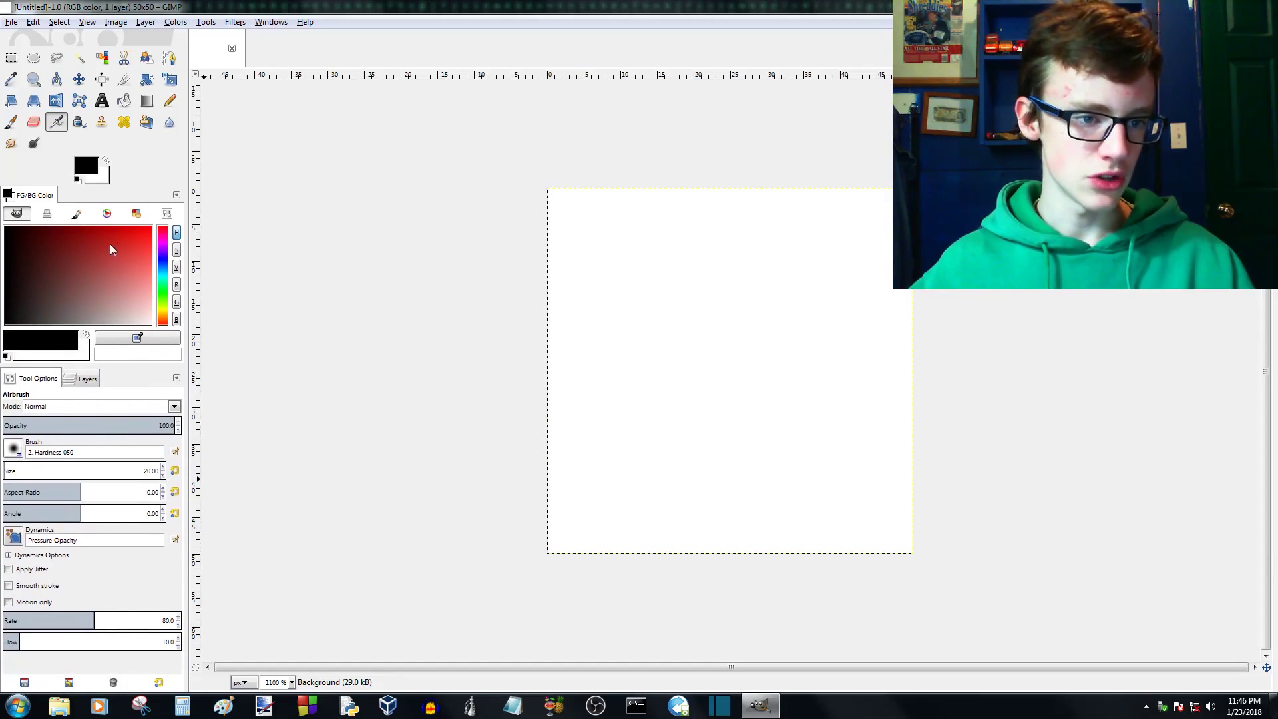
click(88, 379)
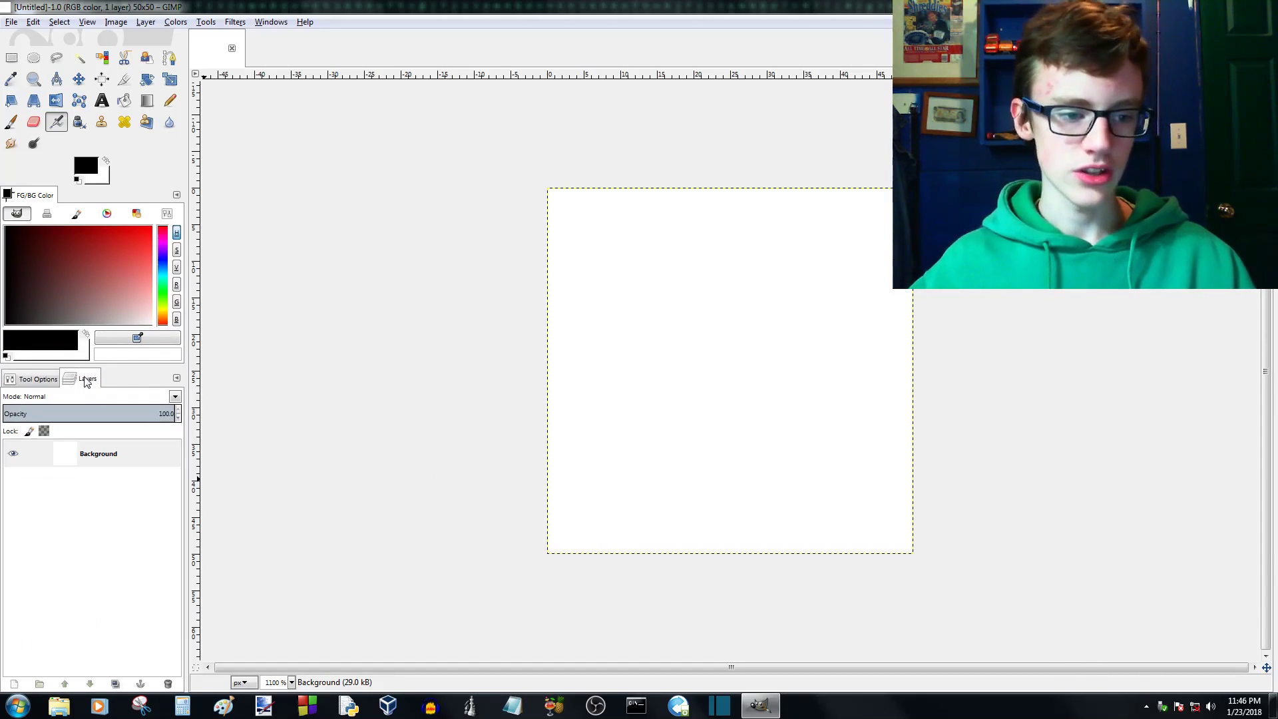
- Add an alpha channel to the Background layer, then select the whole canvas and delete its white fill to make it transparent
click(72, 453)
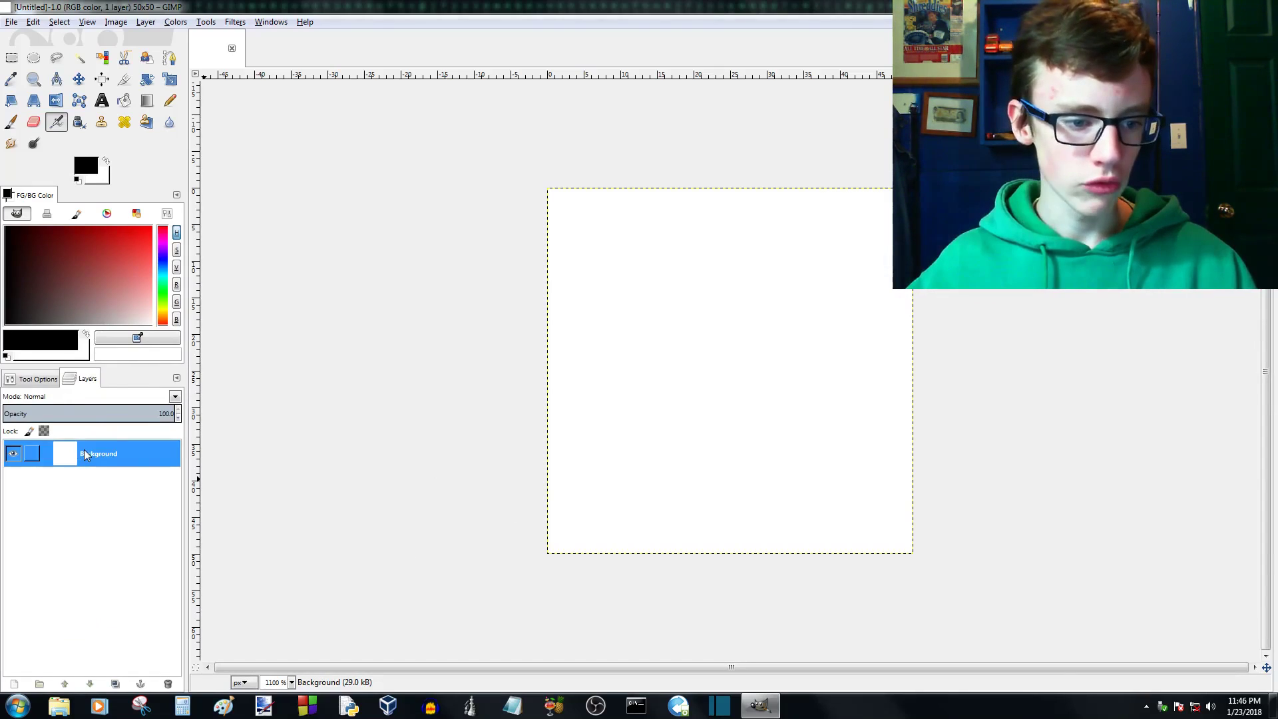
right_click(84, 449)
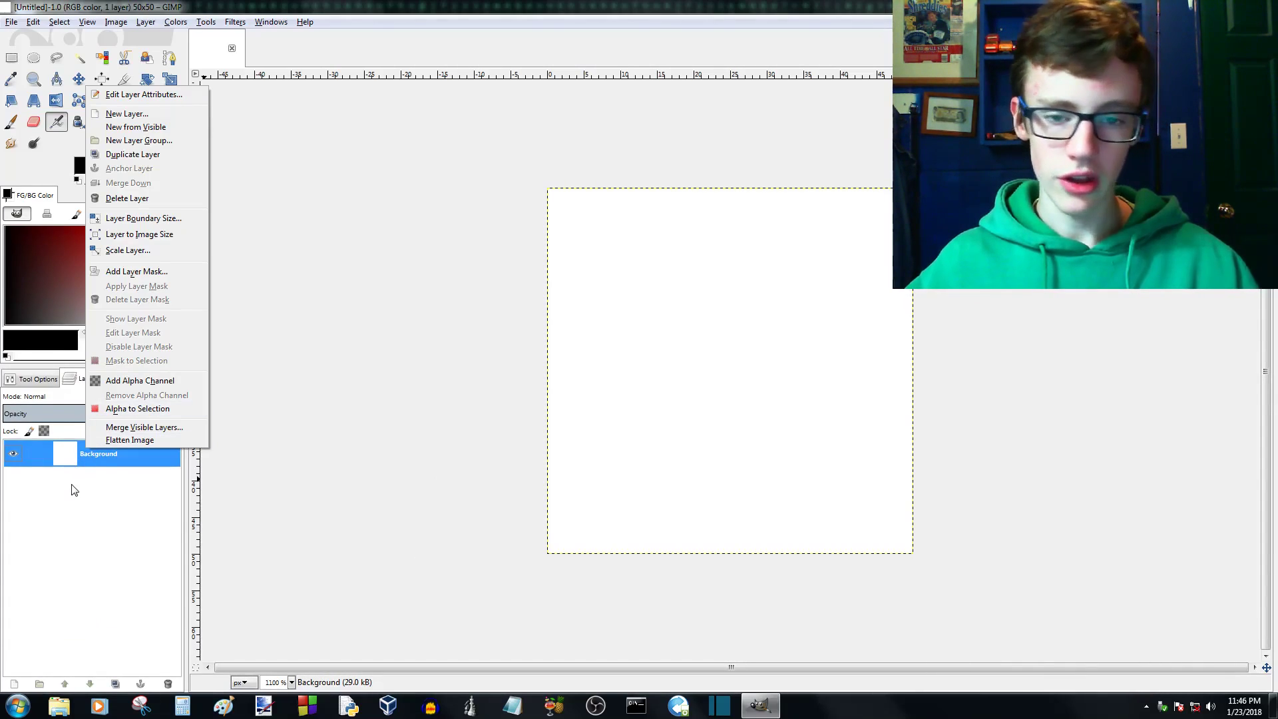
click(133, 381)
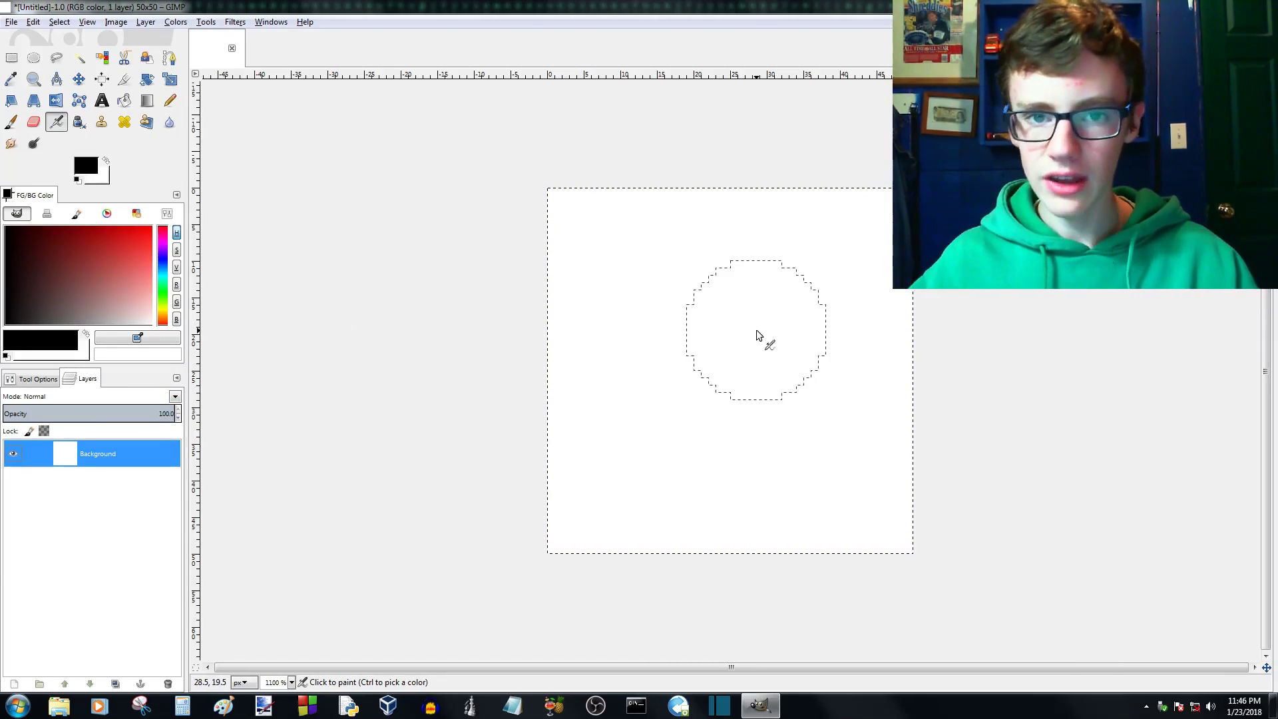
key(Delete)
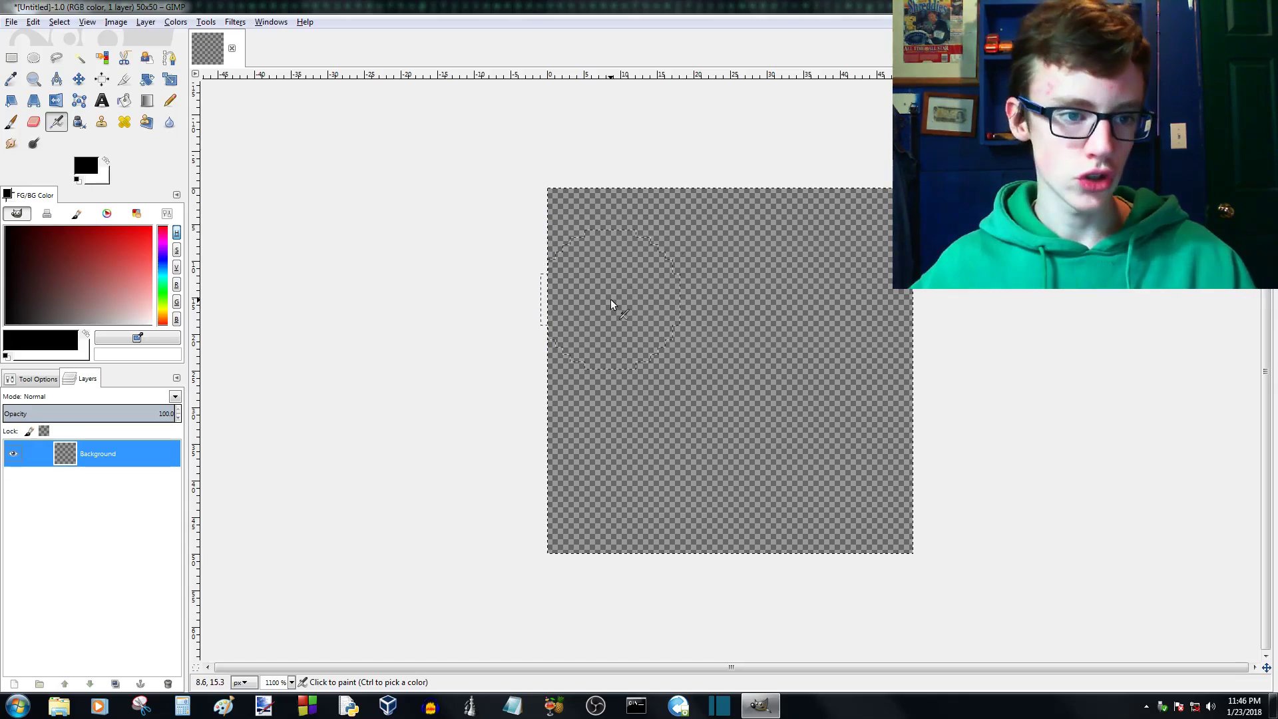
- Choose the Pencil tool and reduce its brush size to 1.00 in the tool options
click(167, 100)
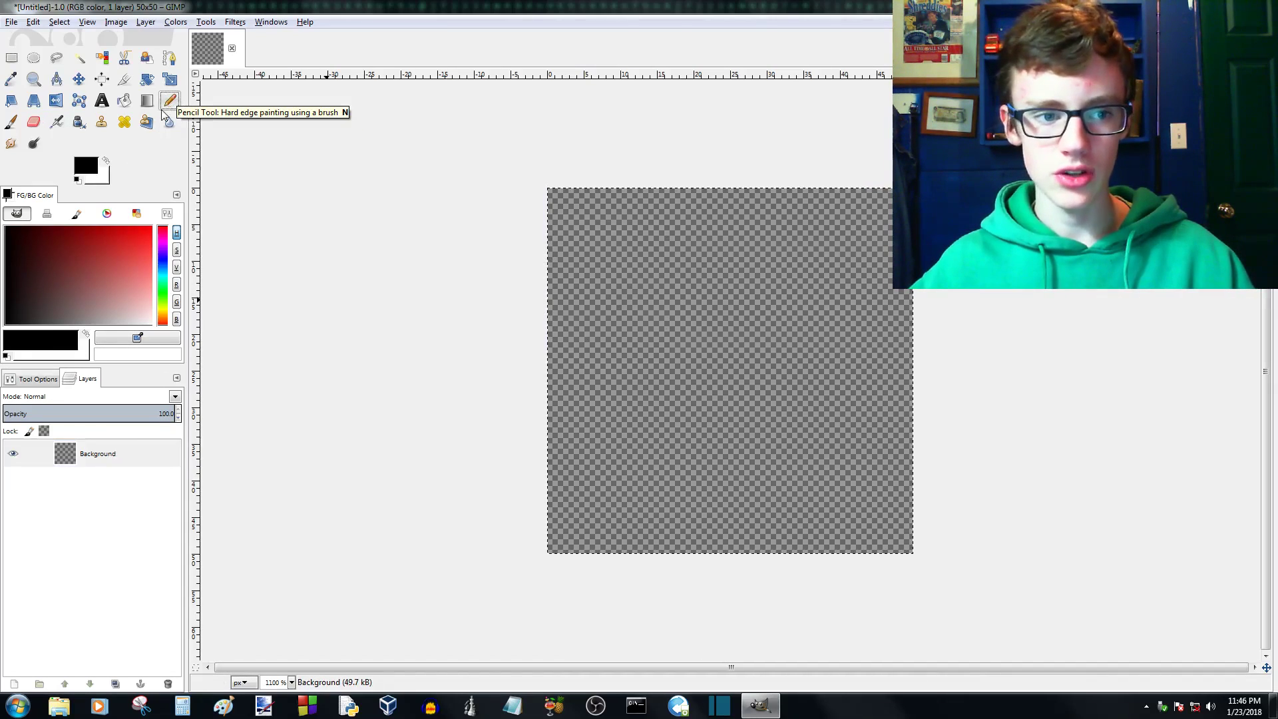
click(33, 379)
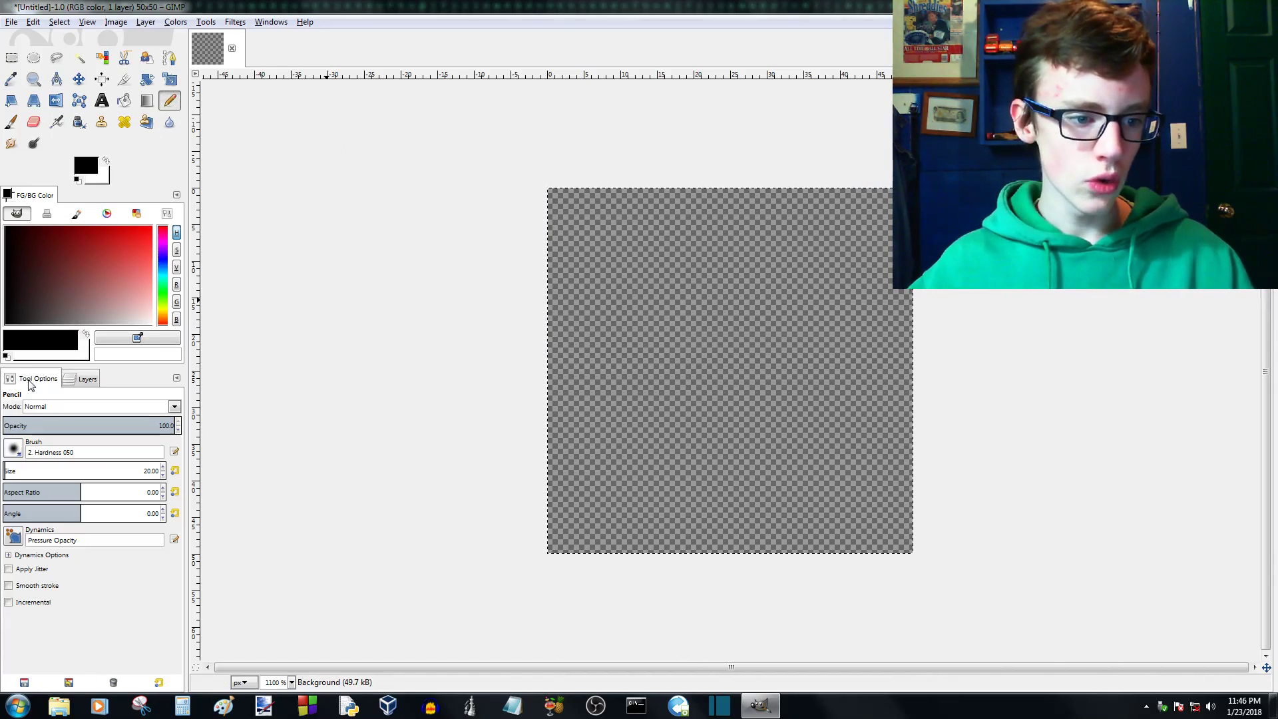
scroll(27, 472, down, 2)
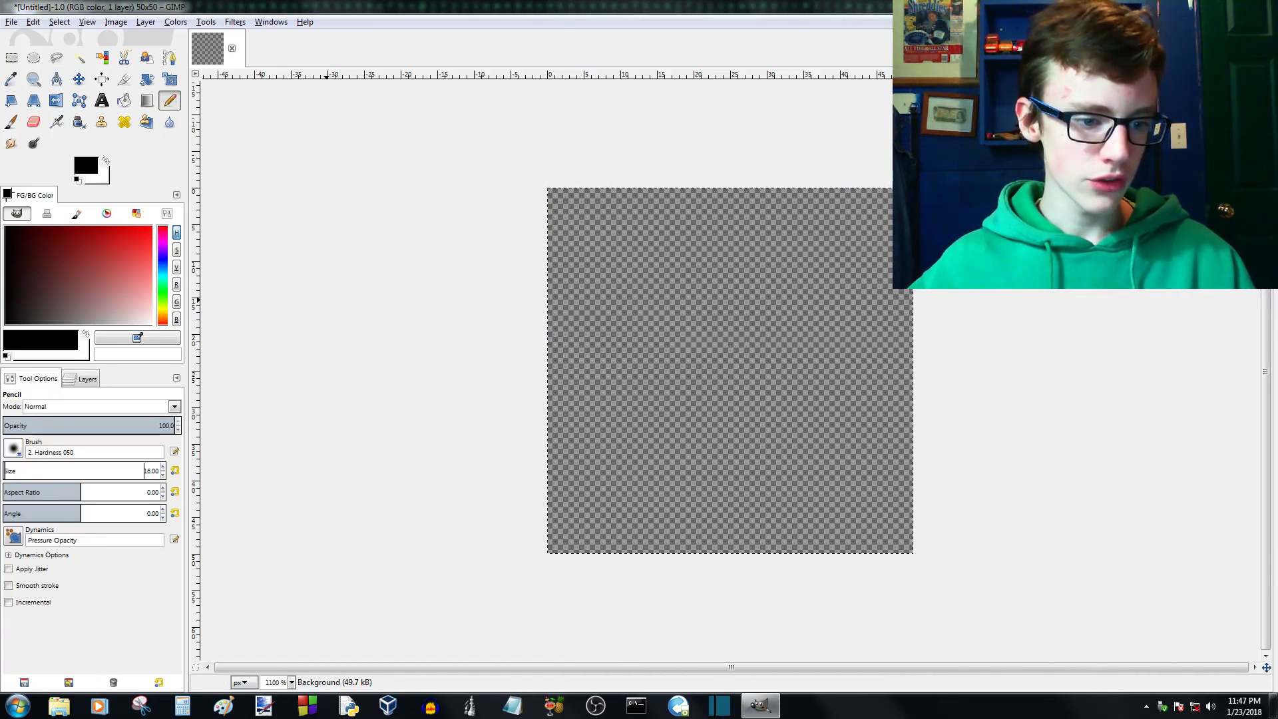
scroll(19, 471, down, 5)
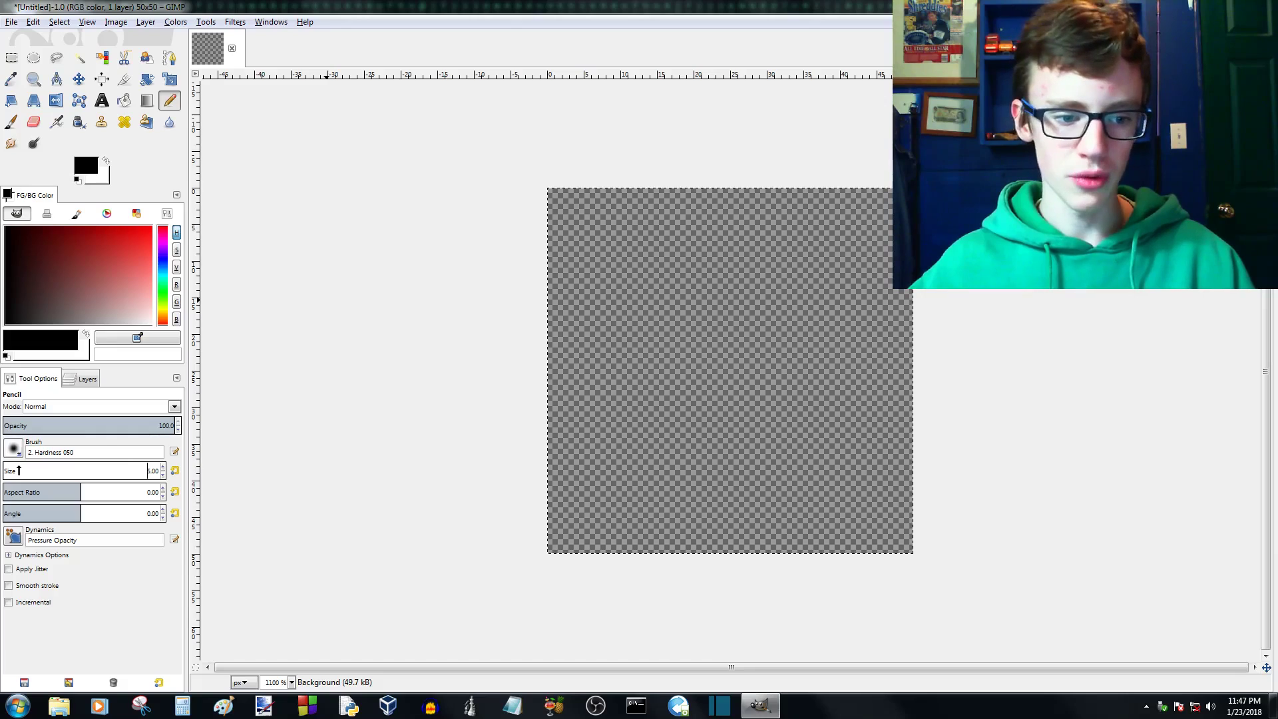
scroll(19, 470, down, 4)
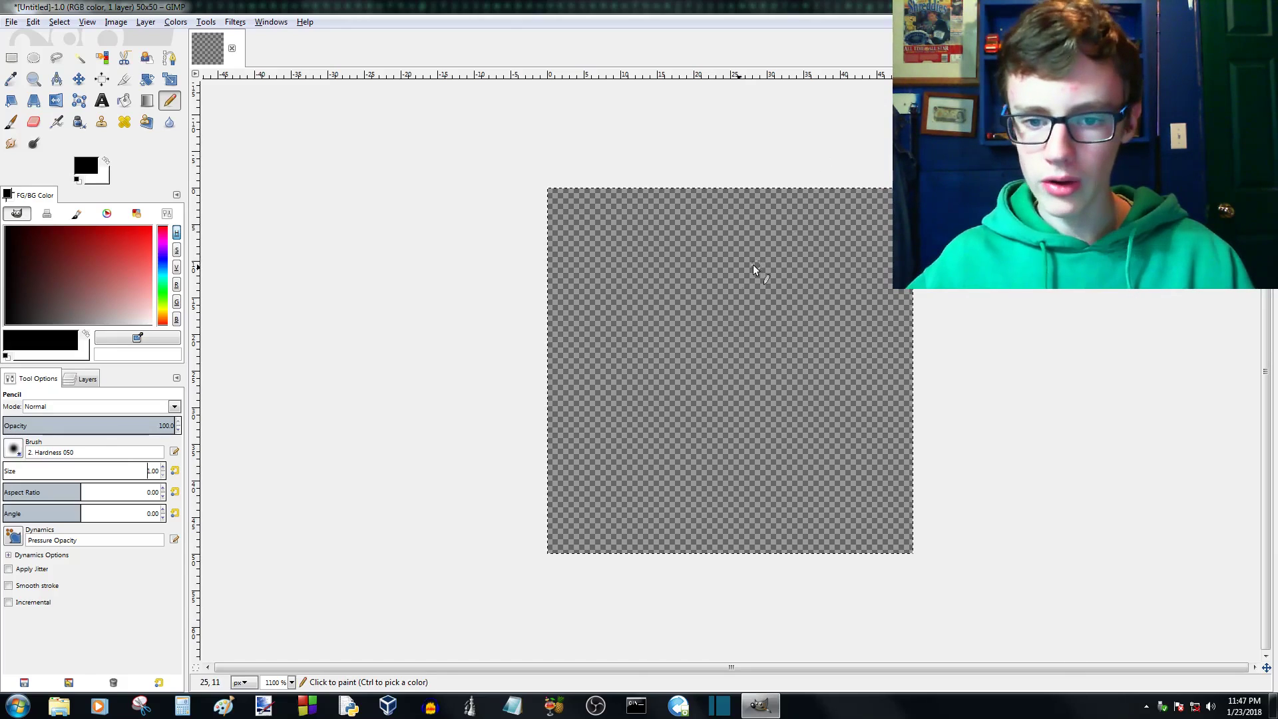
- Look over the blank transparent canvas at different zoom levels and positions, ending near its upper-left corner
scroll(709, 299, down, 5)
scroll(734, 382, down, 1)
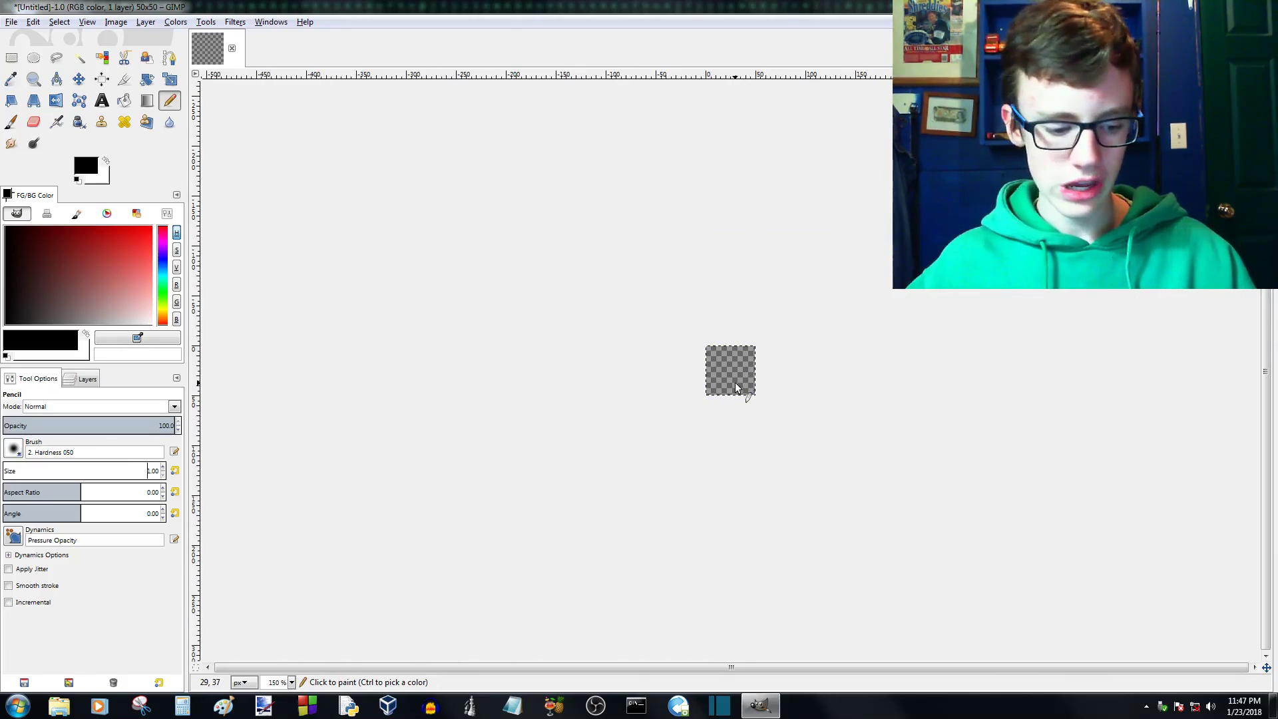
scroll(735, 382, up, 5)
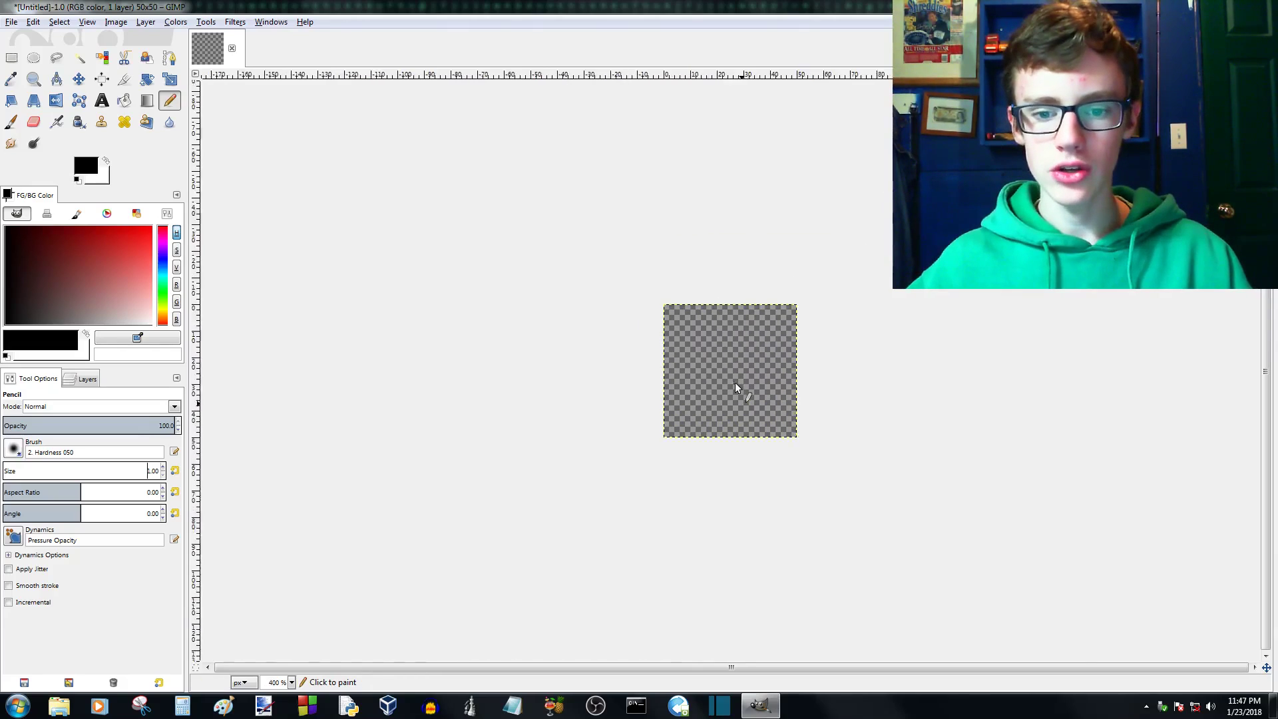
scroll(735, 382, down, 5)
scroll(734, 382, up, 7)
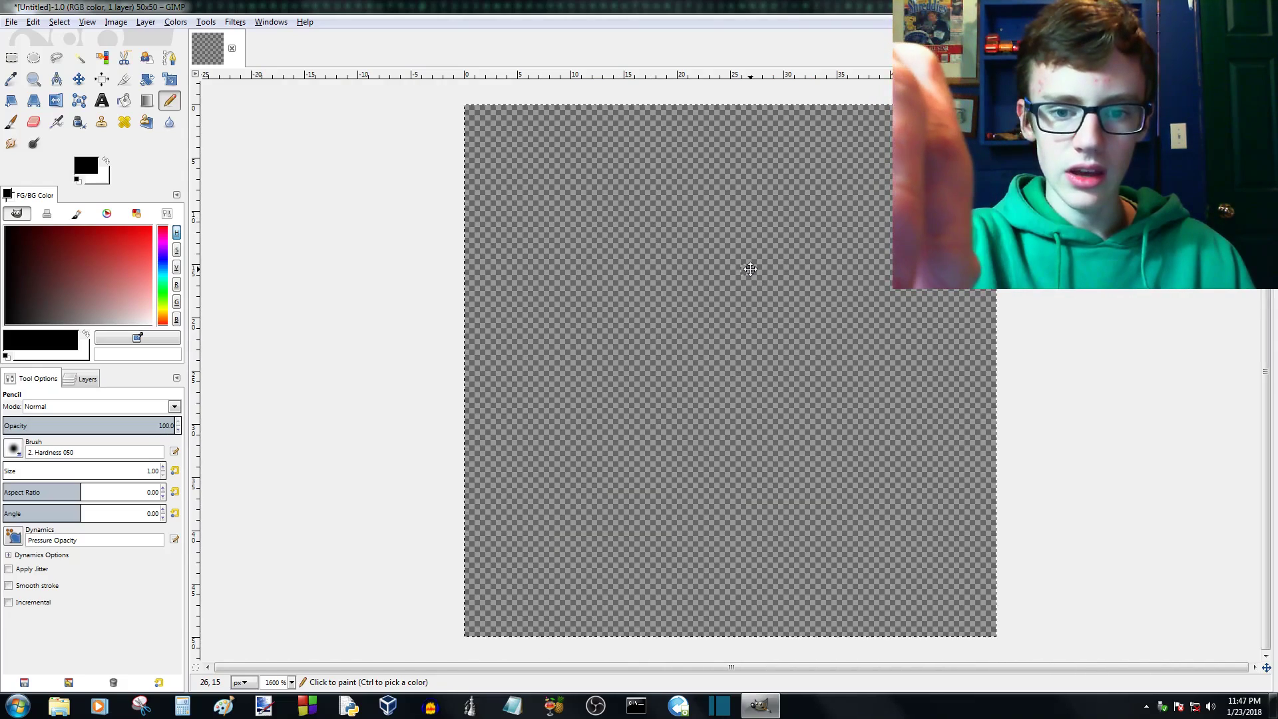
mouse_move(750, 269)
mouse_down()
mouse_move(739, 285)
mouse_move(635, 278)
mouse_move(615, 241)
mouse_move(841, 241)
mouse_move(733, 393)
mouse_move(698, 343)
mouse_move(710, 310)
mouse_up()
drag(459, 181, 287, 213)
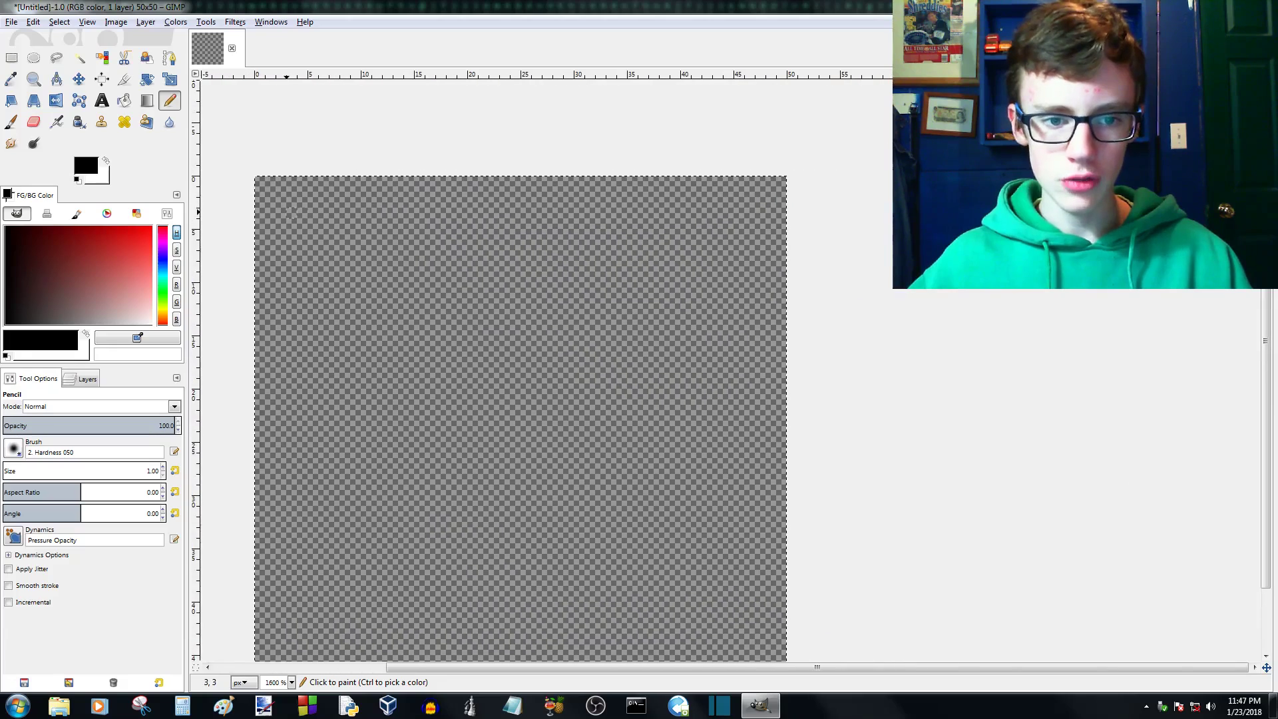
drag(753, 214, 697, 282)
scroll(695, 283, up, 4)
scroll(668, 263, down, 3)
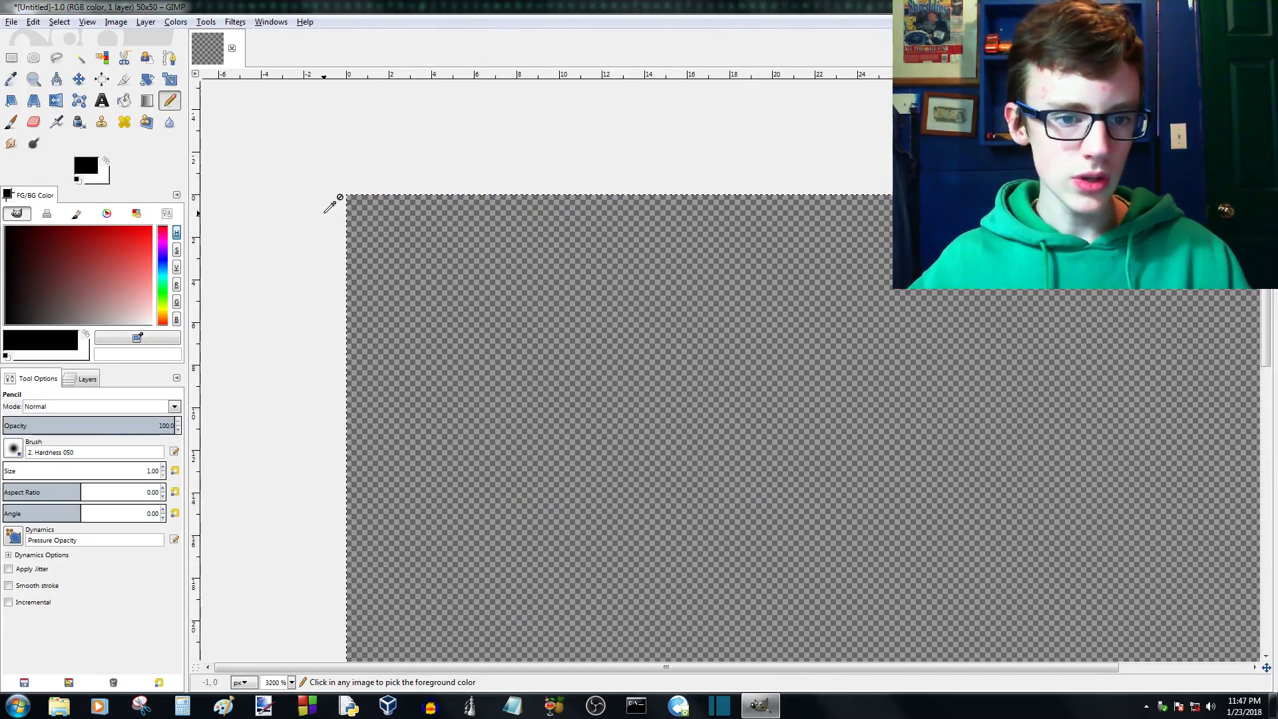
- Pencil a small closed black outline about 6 px wide and 5 px high near the canvas's upper-left corner
scroll(386, 230, up, 3)
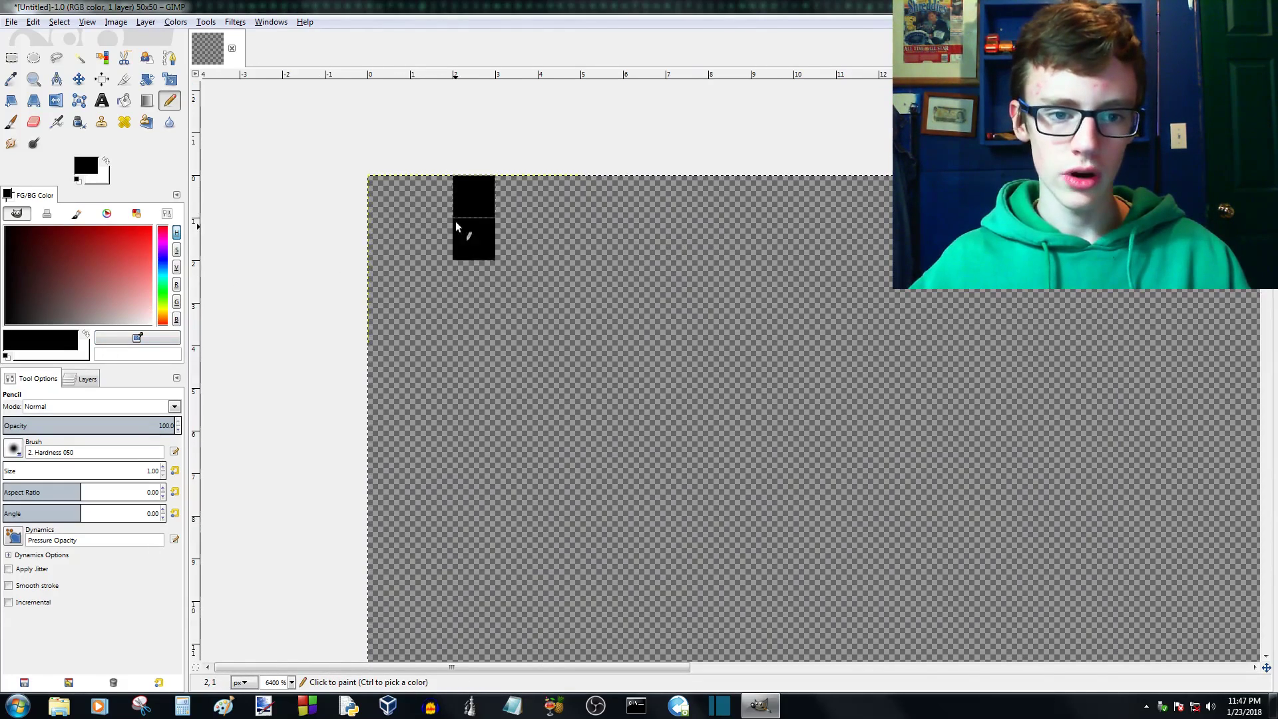
mouse_move(456, 226)
mouse_down()
mouse_move(453, 309)
mouse_move(539, 386)
mouse_up()
mouse_move(645, 200)
mouse_down()
mouse_move(530, 200)
mouse_move(619, 193)
mouse_move(659, 330)
mouse_move(625, 354)
mouse_up()
- Bucket-fill the inside of the black outline with red a51a1a, and try undoing and redoing the fill
click(124, 100)
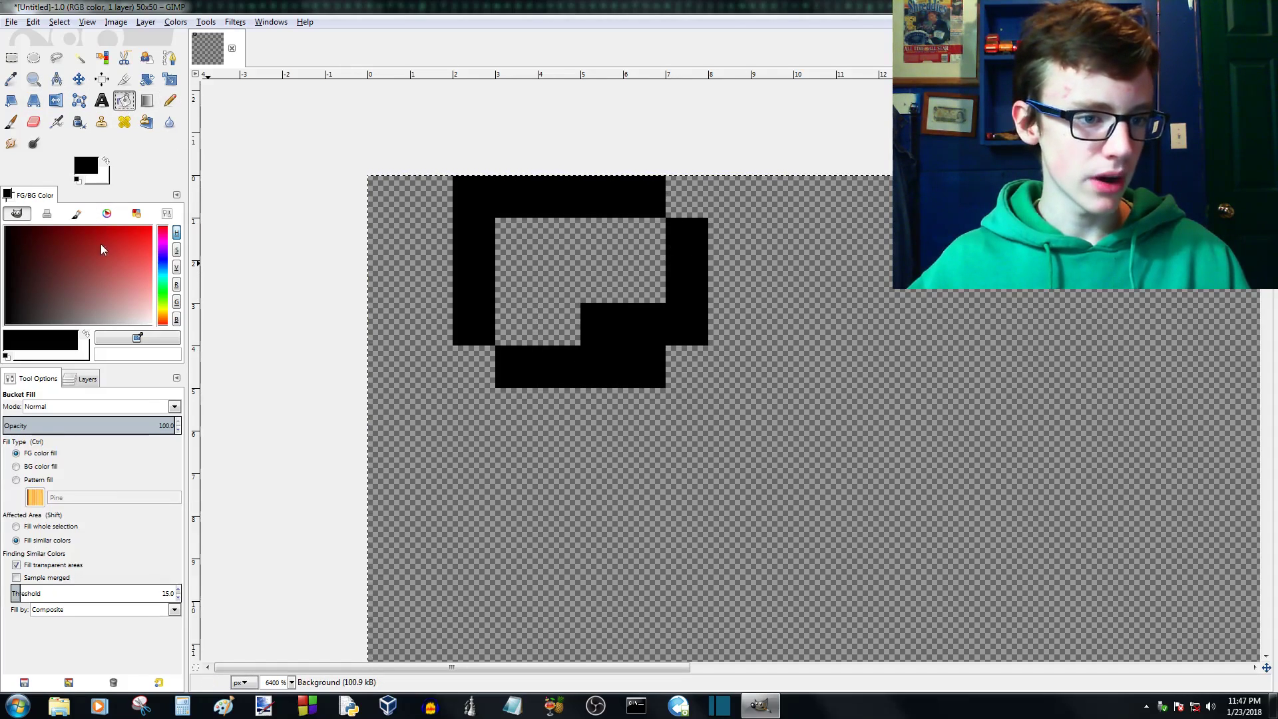
click(100, 244)
click(549, 235)
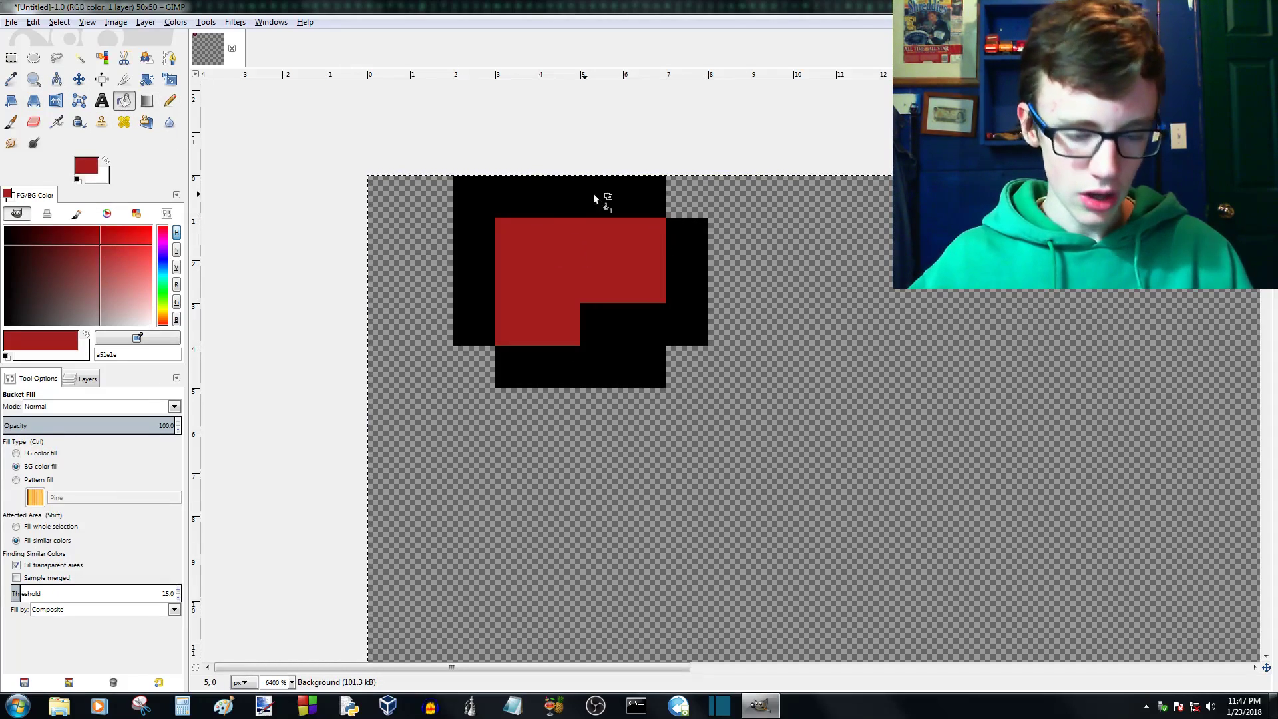
key(ctrl+z)
key(ctrl+y)
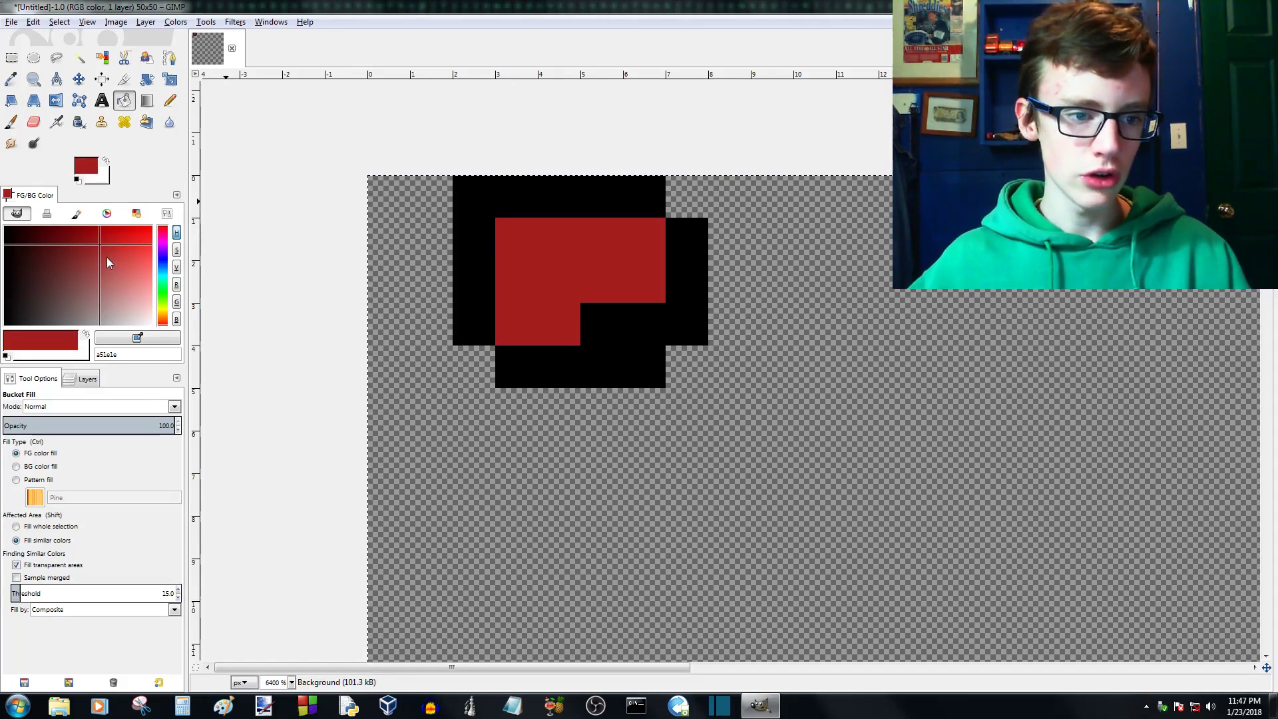
- Set the foreground color to dark red 6a1616 and pencil over the shape's black outline with it
drag(100, 248, 65, 246)
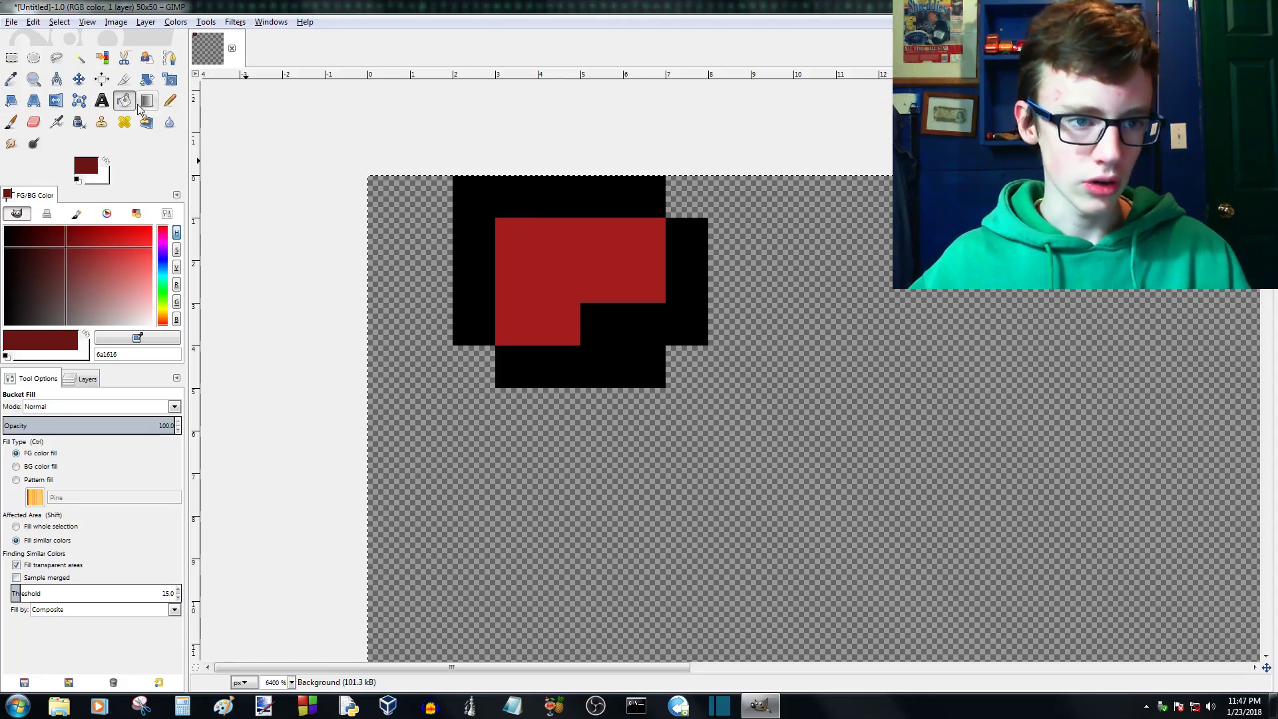
click(170, 99)
mouse_move(474, 200)
mouse_down()
mouse_move(626, 197)
mouse_move(473, 223)
mouse_up()
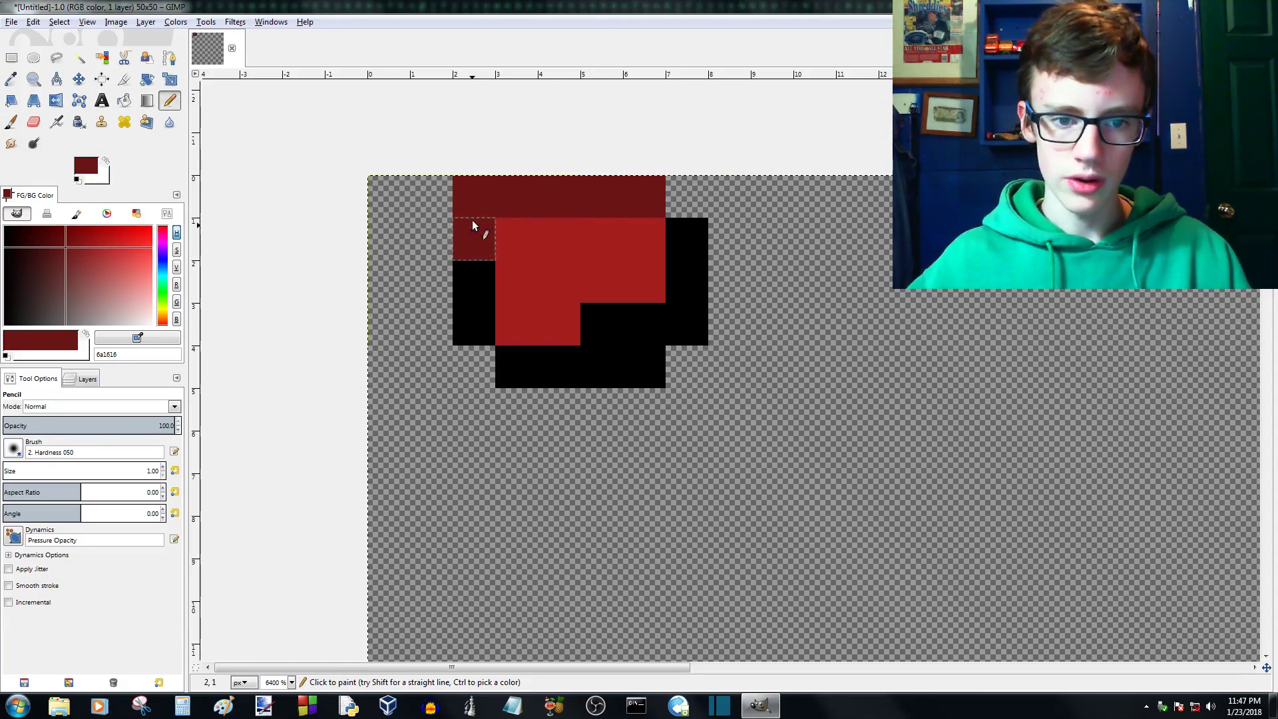
drag(564, 371, 615, 341)
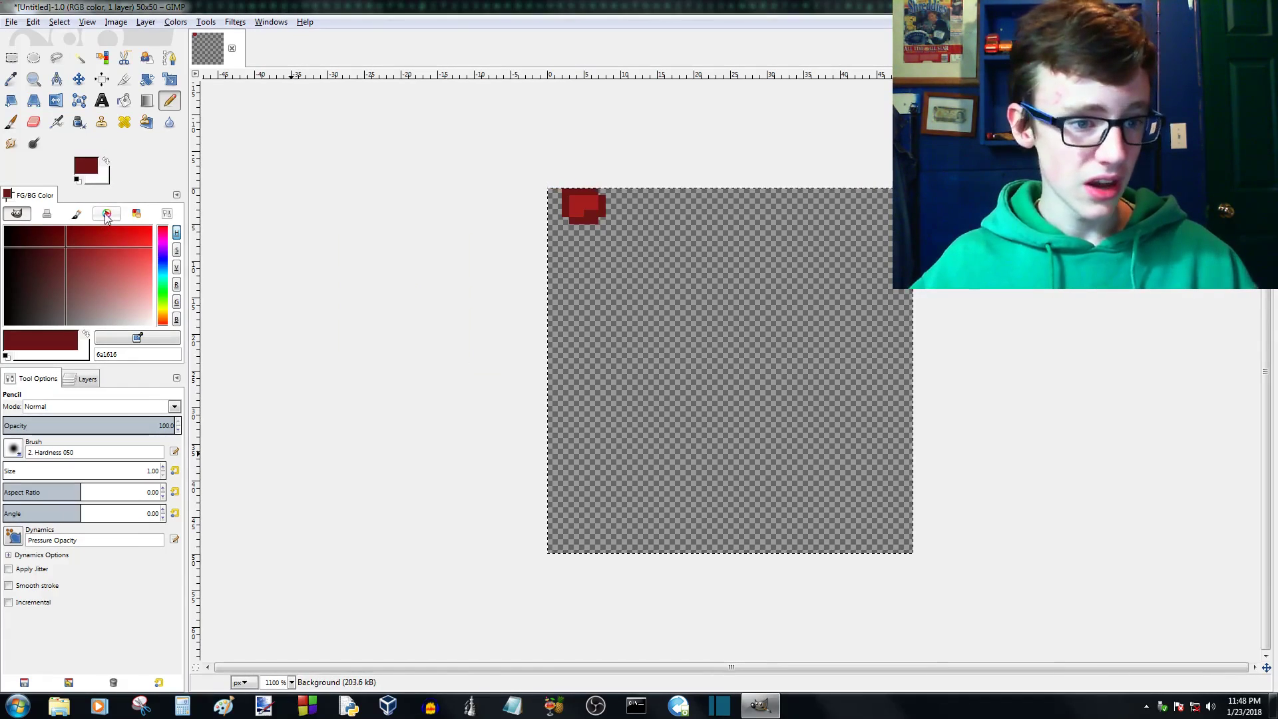
- Select a rectangle about 22 x 10 px around the red shape and delete its pixels from the canvas
click(6, 227)
click(11, 58)
drag(635, 246, 475, 172)
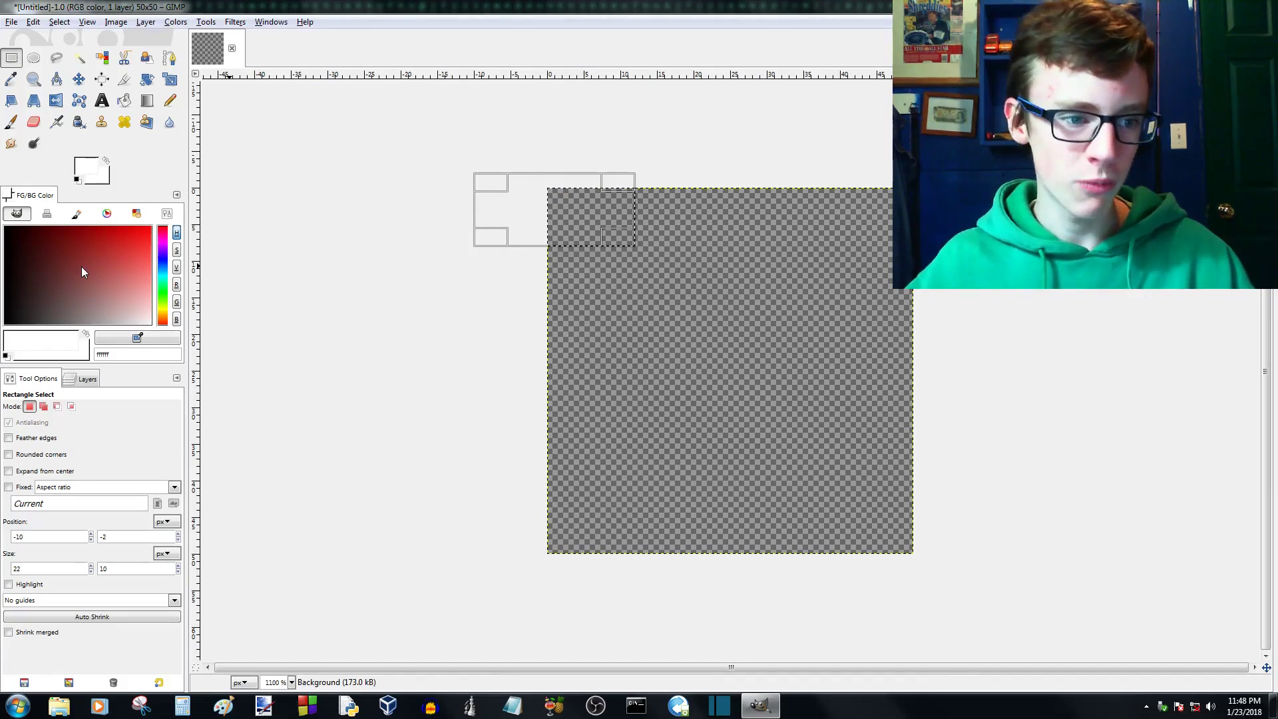
- Switch the color selector to the color wheel, set the foreground color to black 000000, and take the Pencil tool
click(106, 213)
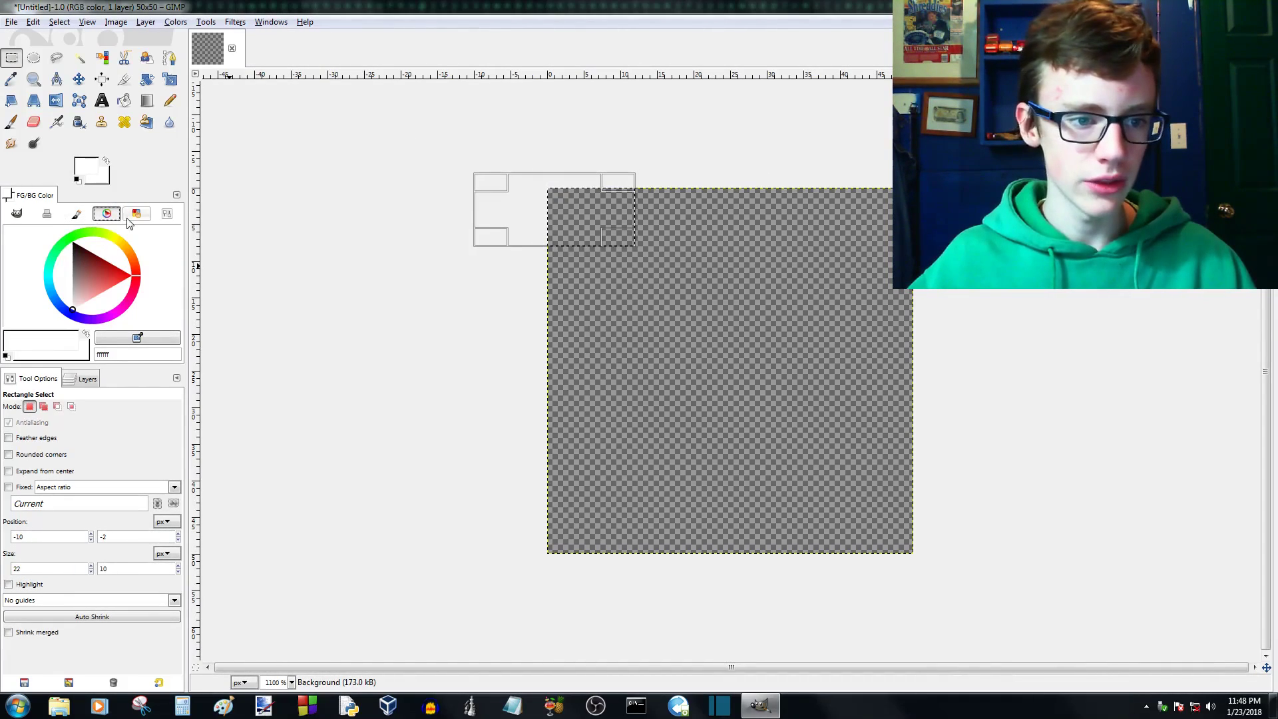
mouse_move(74, 265)
mouse_down()
mouse_move(76, 255)
mouse_move(73, 313)
mouse_move(110, 280)
mouse_move(149, 283)
mouse_move(122, 239)
mouse_move(98, 229)
mouse_move(154, 262)
mouse_move(104, 297)
mouse_move(132, 303)
mouse_move(89, 273)
mouse_move(161, 273)
mouse_move(87, 260)
mouse_move(74, 243)
mouse_up()
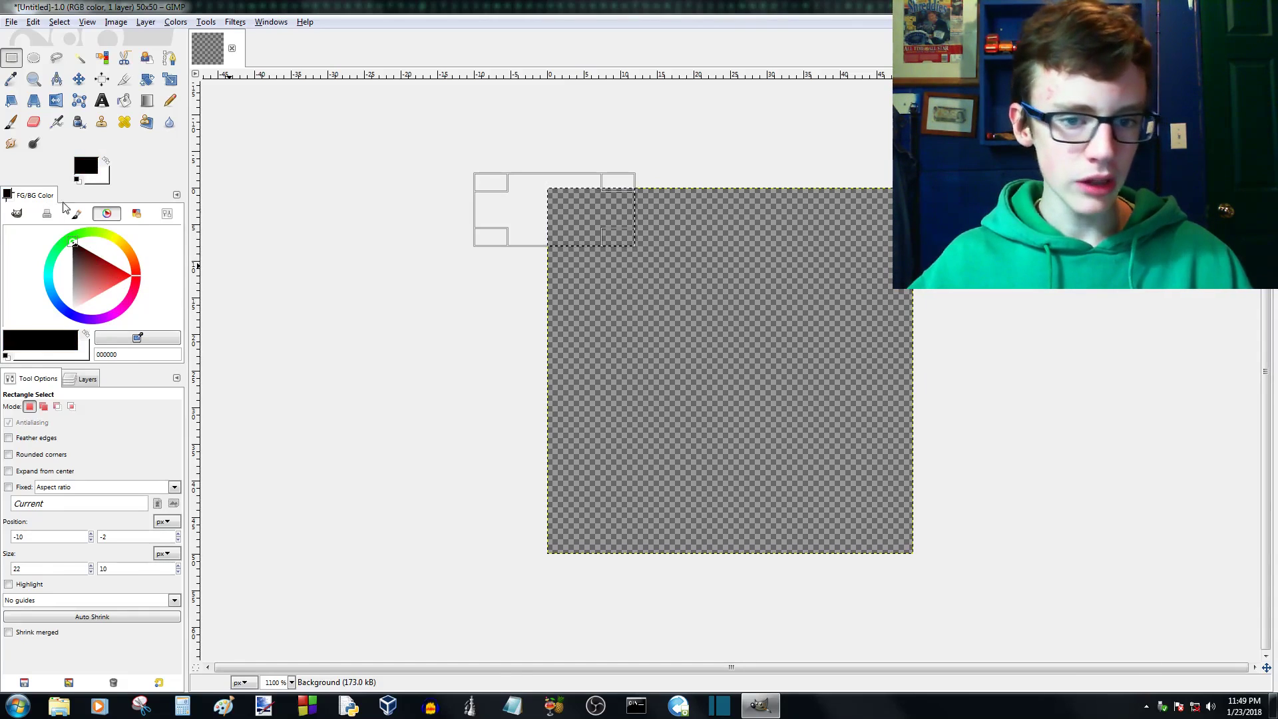
click(170, 100)
- Clear the leftover rectangular selection in the canvas's upper-left corner so the whole canvas can be painted
scroll(577, 201, up, 2)
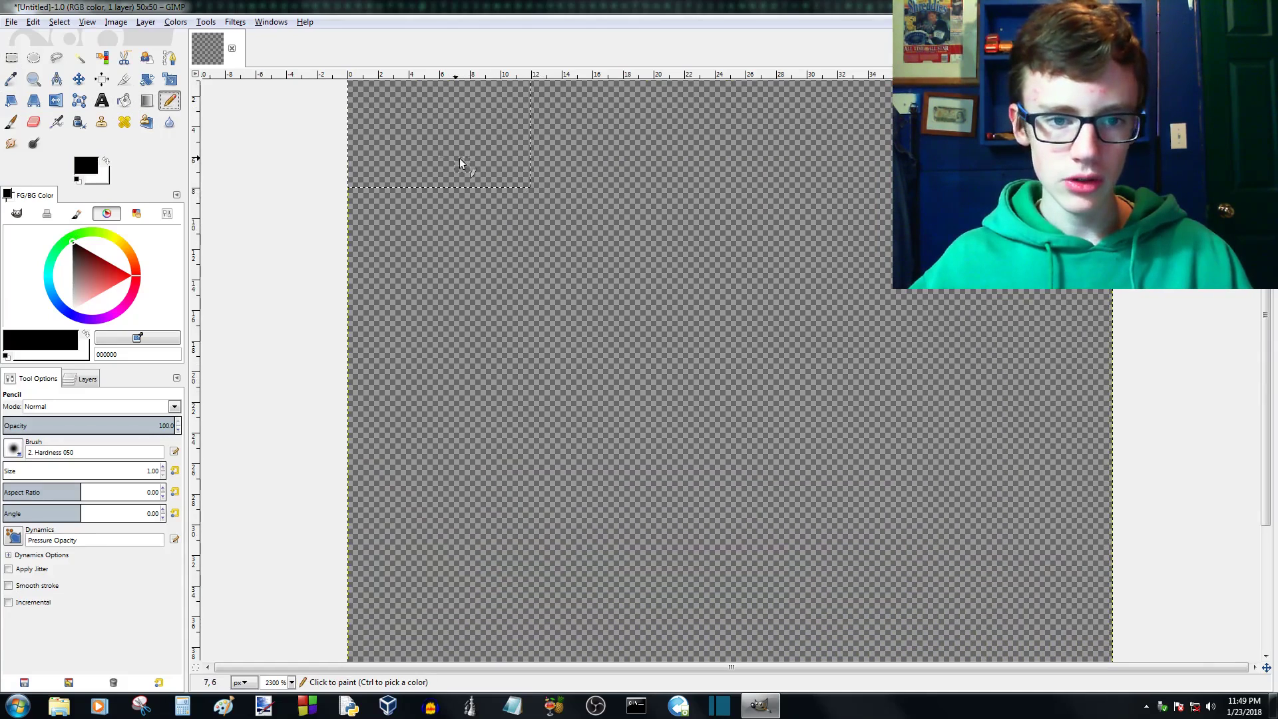
click(12, 58)
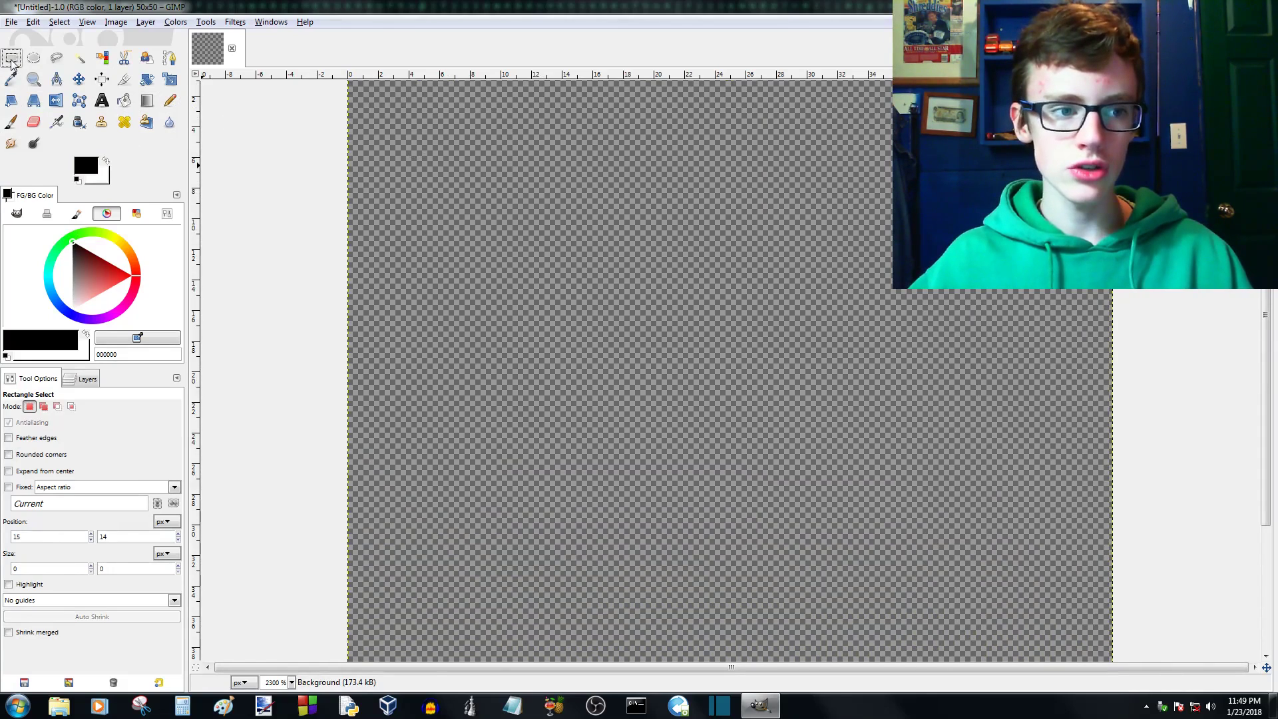
scroll(394, 178, down, 1)
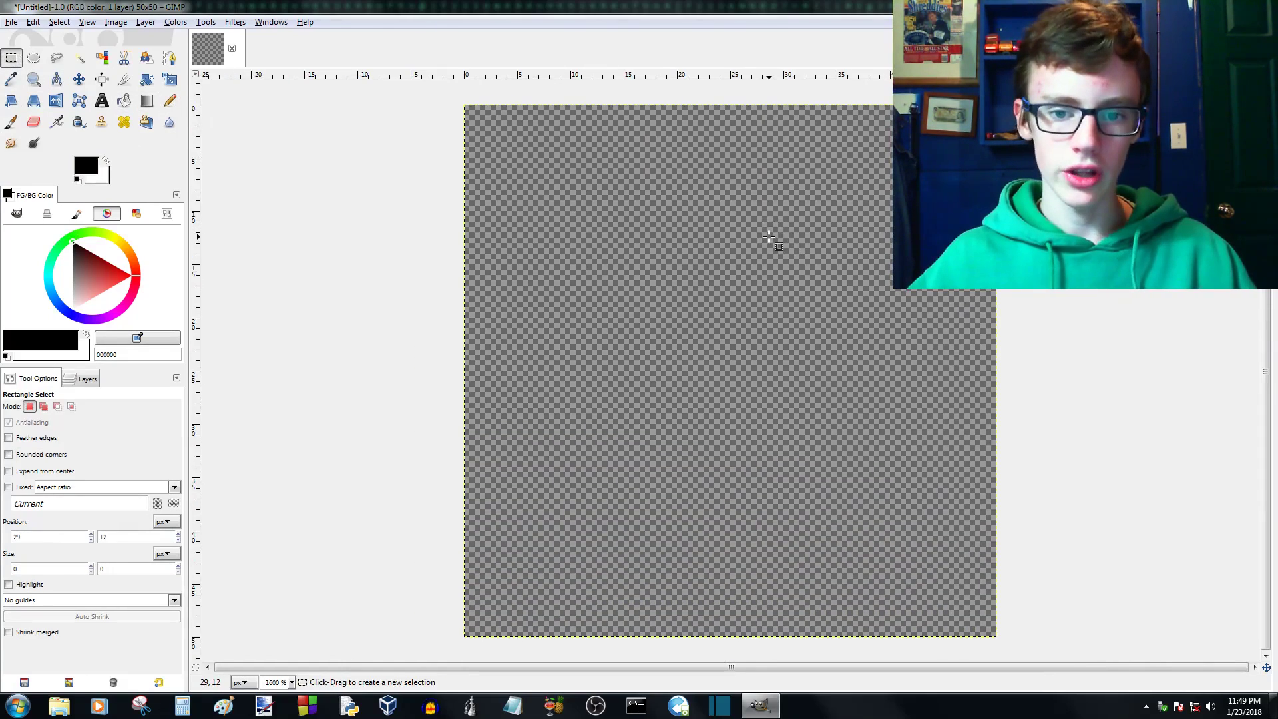
- Pencil a black outline's 5 px tall left side and stepped bottom edge in the canvas's upper-left corner, undoing stray marks
click(169, 100)
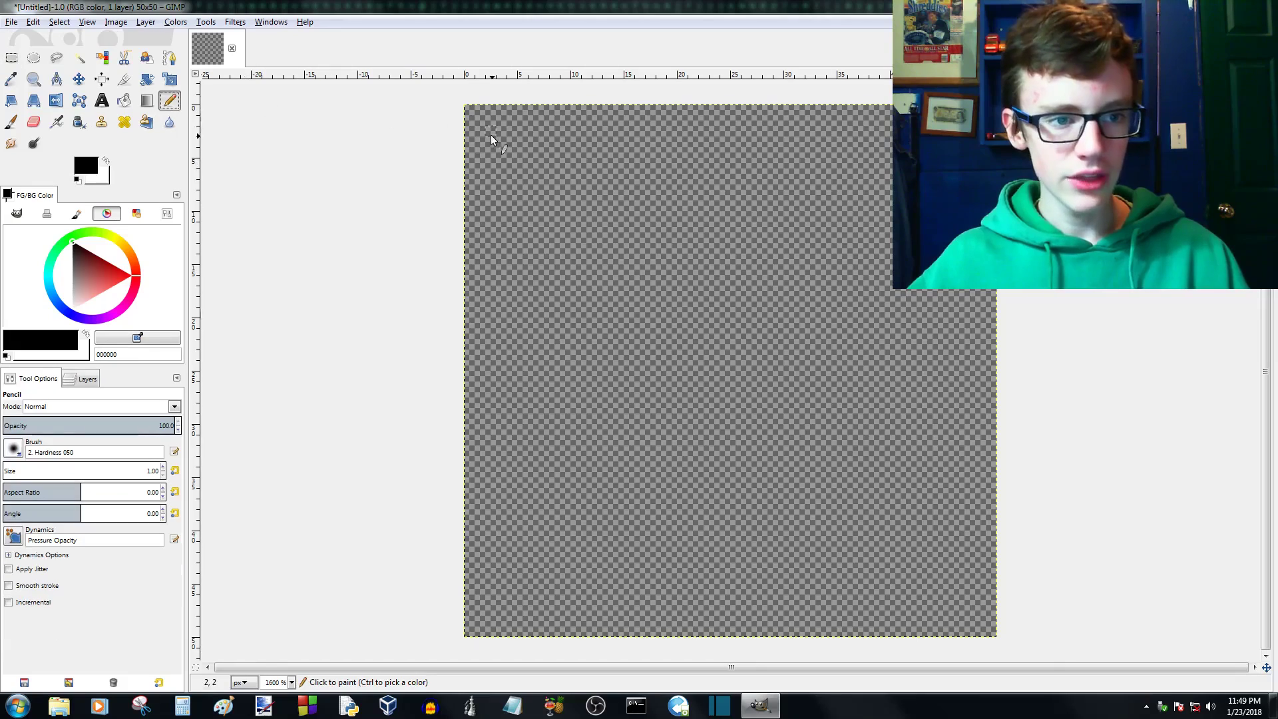
scroll(462, 101, up, 3)
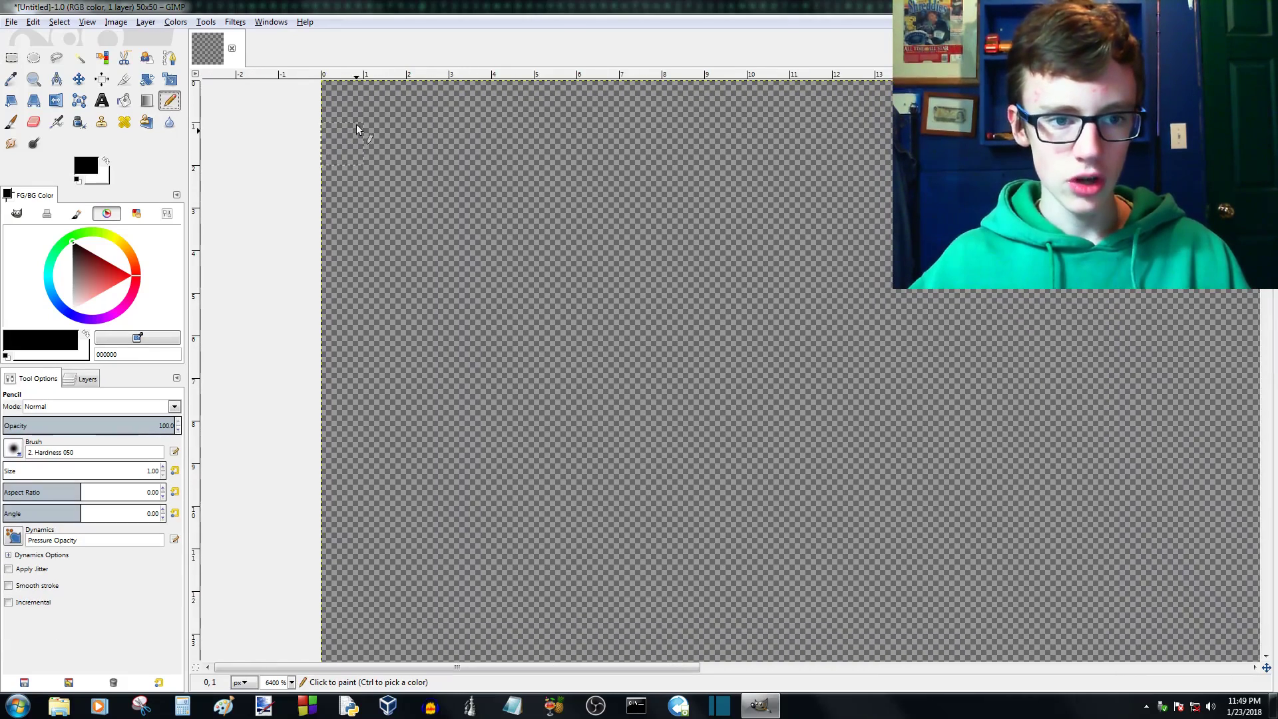
drag(357, 114, 411, 190)
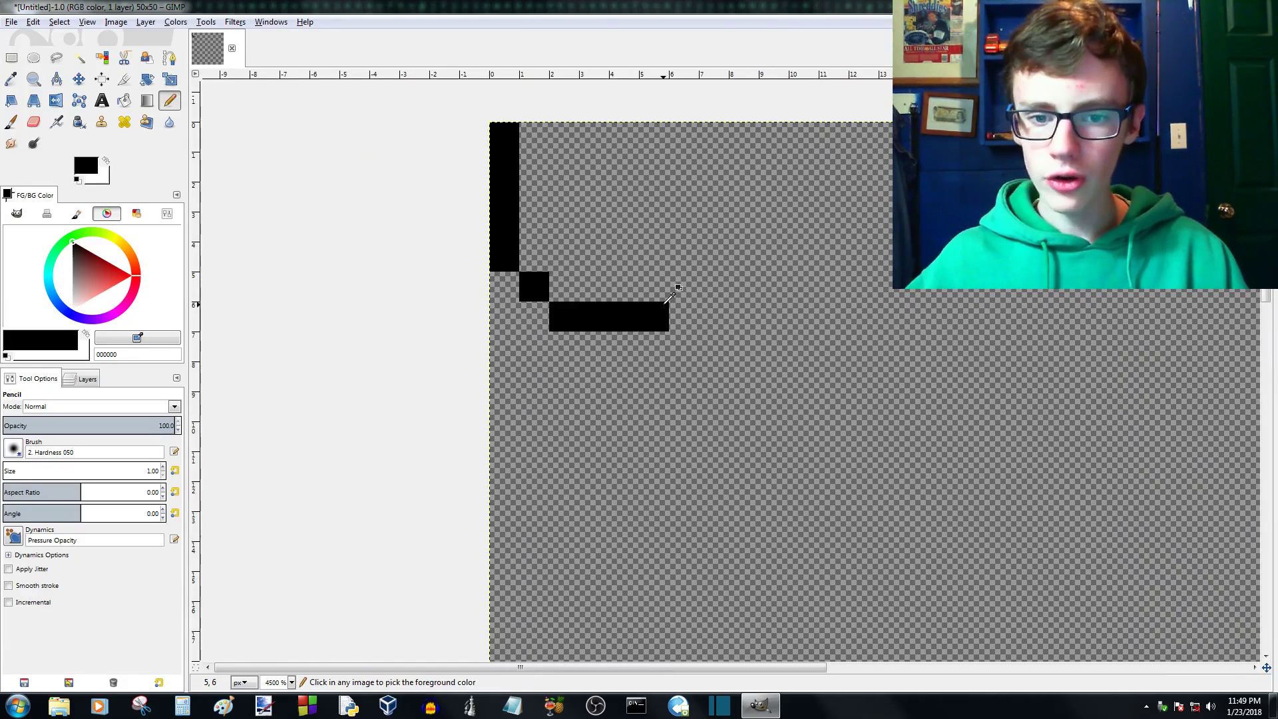
scroll(662, 301, up, 1)
click(674, 291)
scroll(674, 291, up, 1)
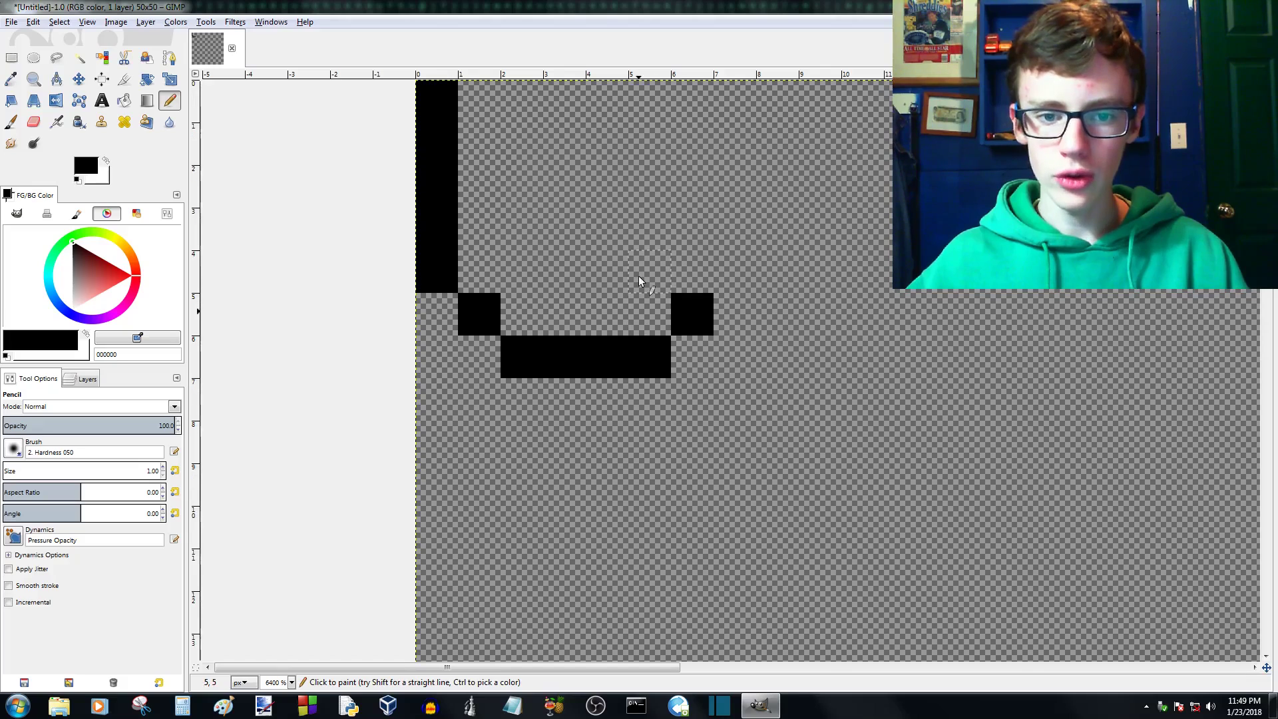
key(ctrl+z)
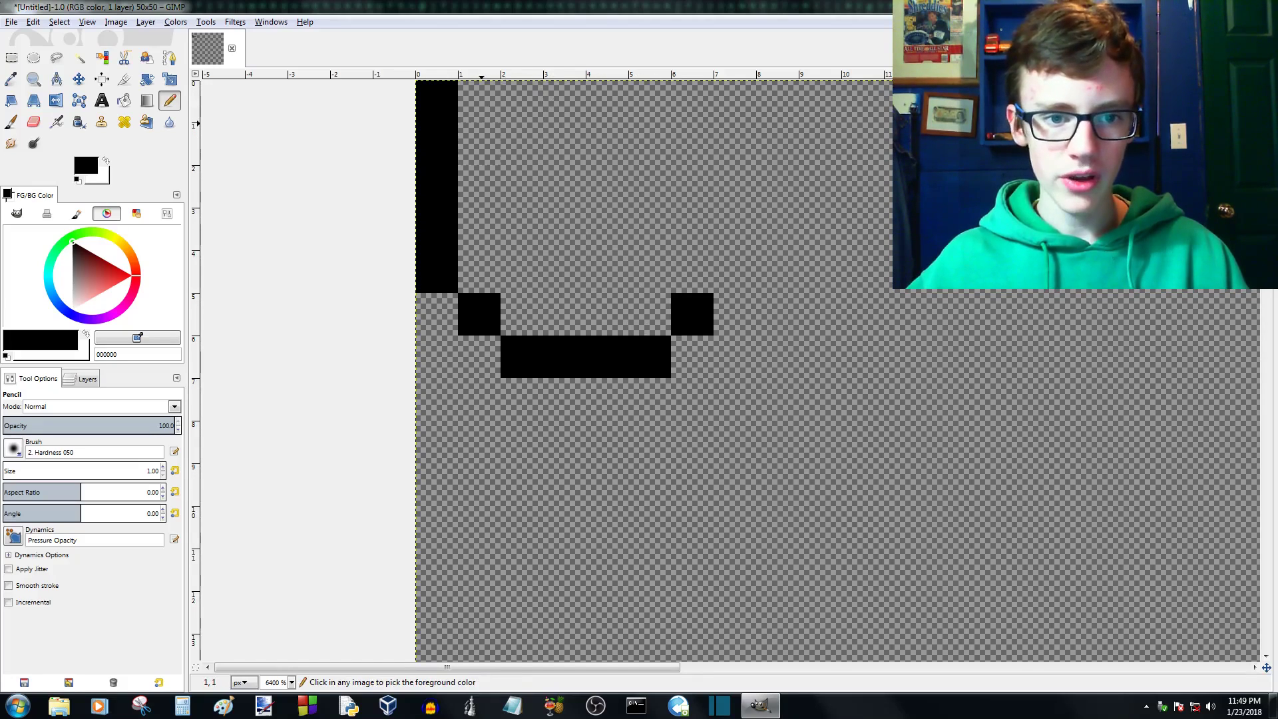
- Pencil the outline's stepped top edge with a raised middle pixel and its straight right side in black
click(490, 134)
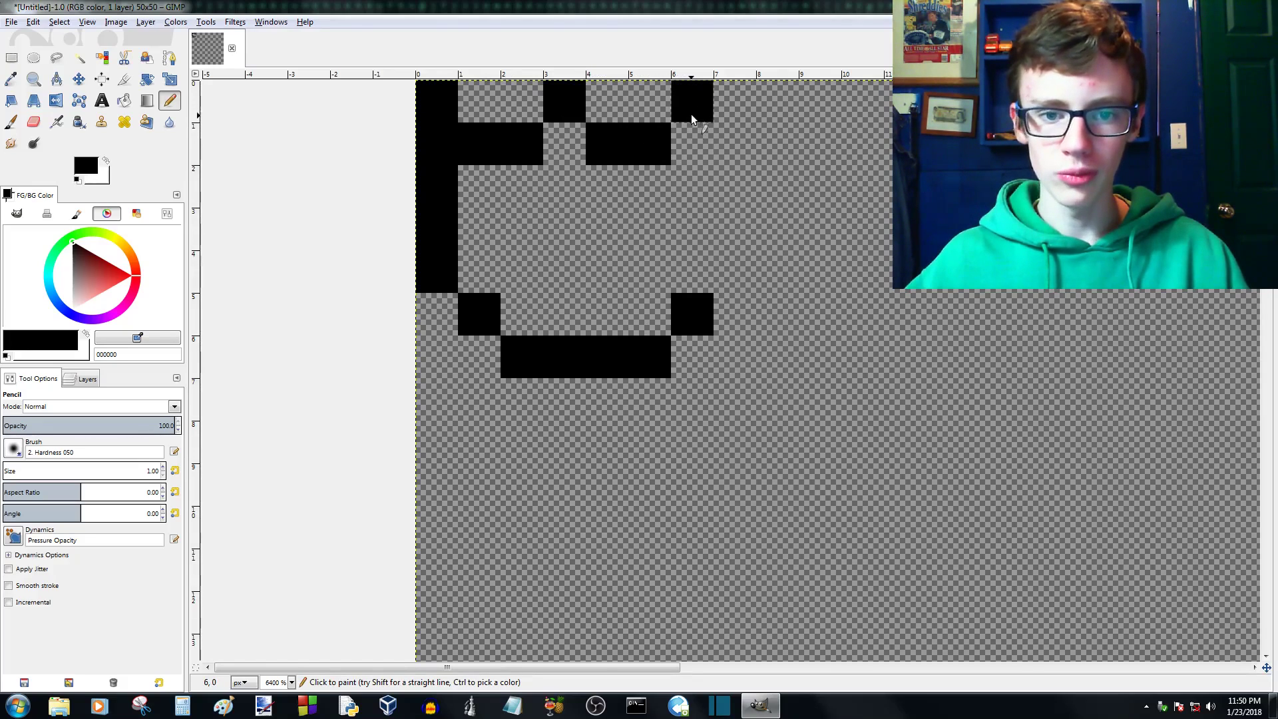
drag(691, 115, 697, 234)
scroll(693, 289, down, 1)
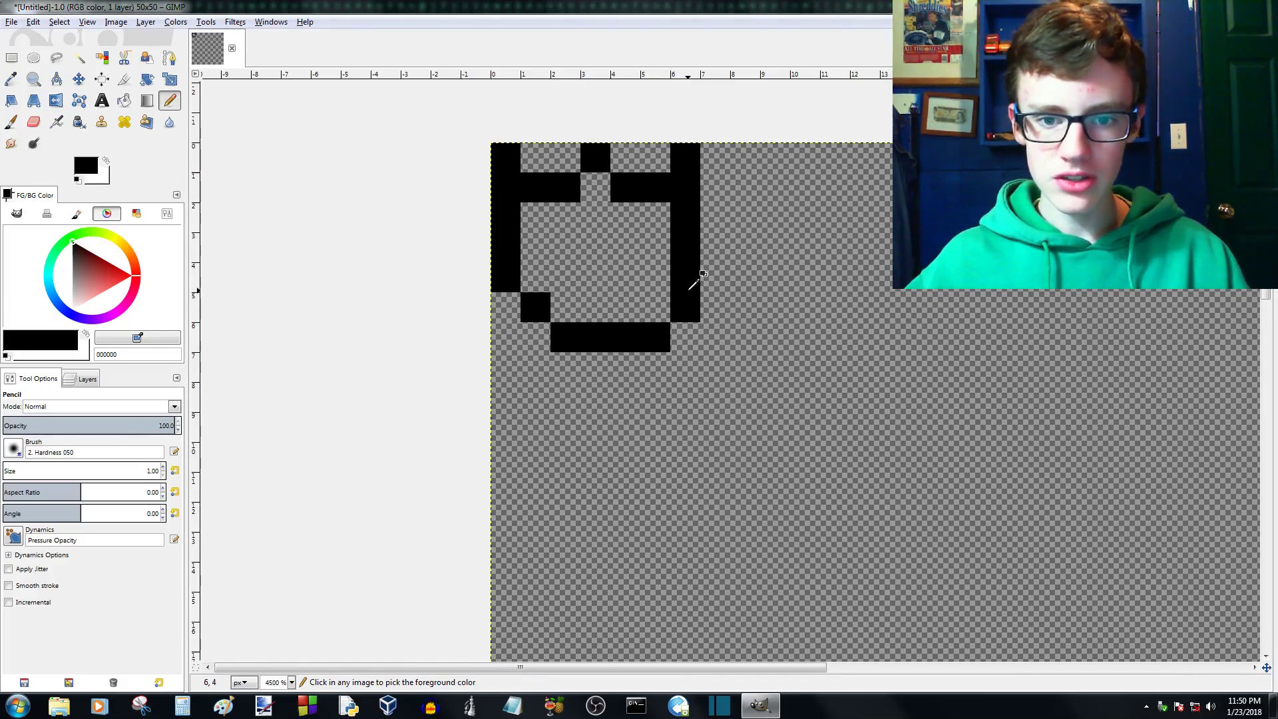
- Erase the bottom edge's last pixel and the right side's lowest pixel using one-pixel rectangular selections
scroll(699, 252, down, 1)
scroll(671, 319, up, 1)
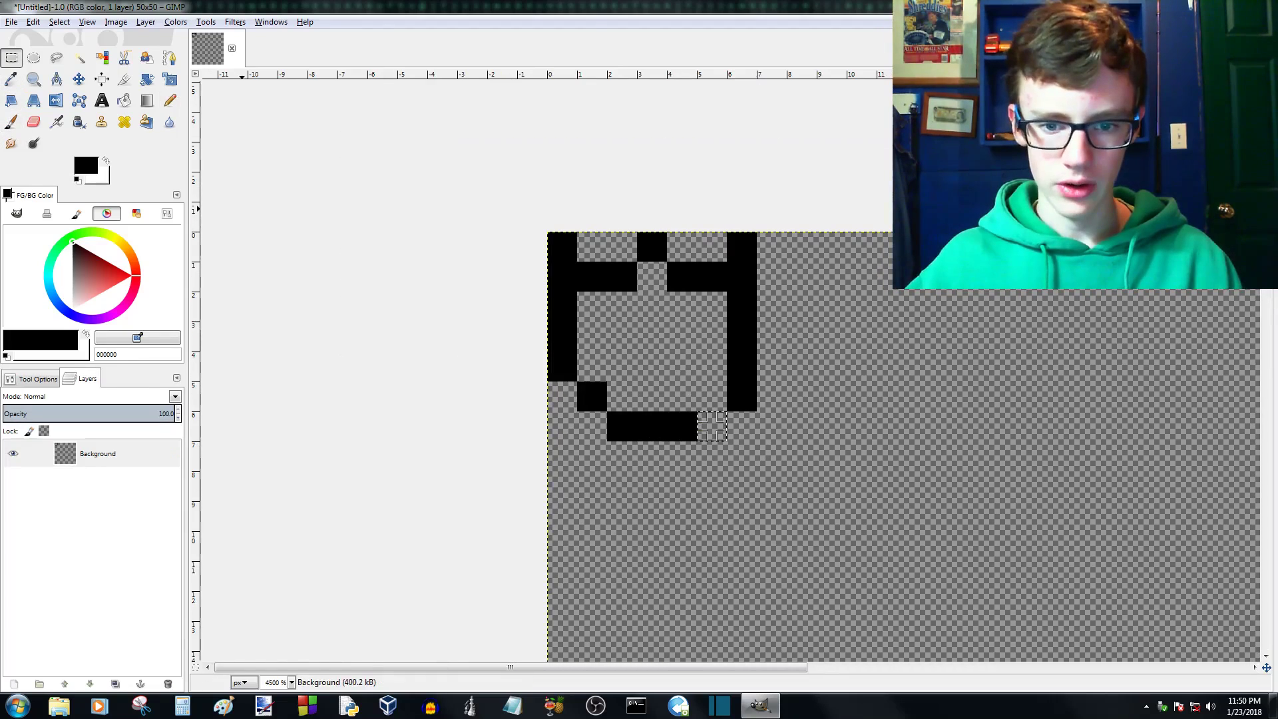
click(762, 391)
scroll(754, 390, up, 2)
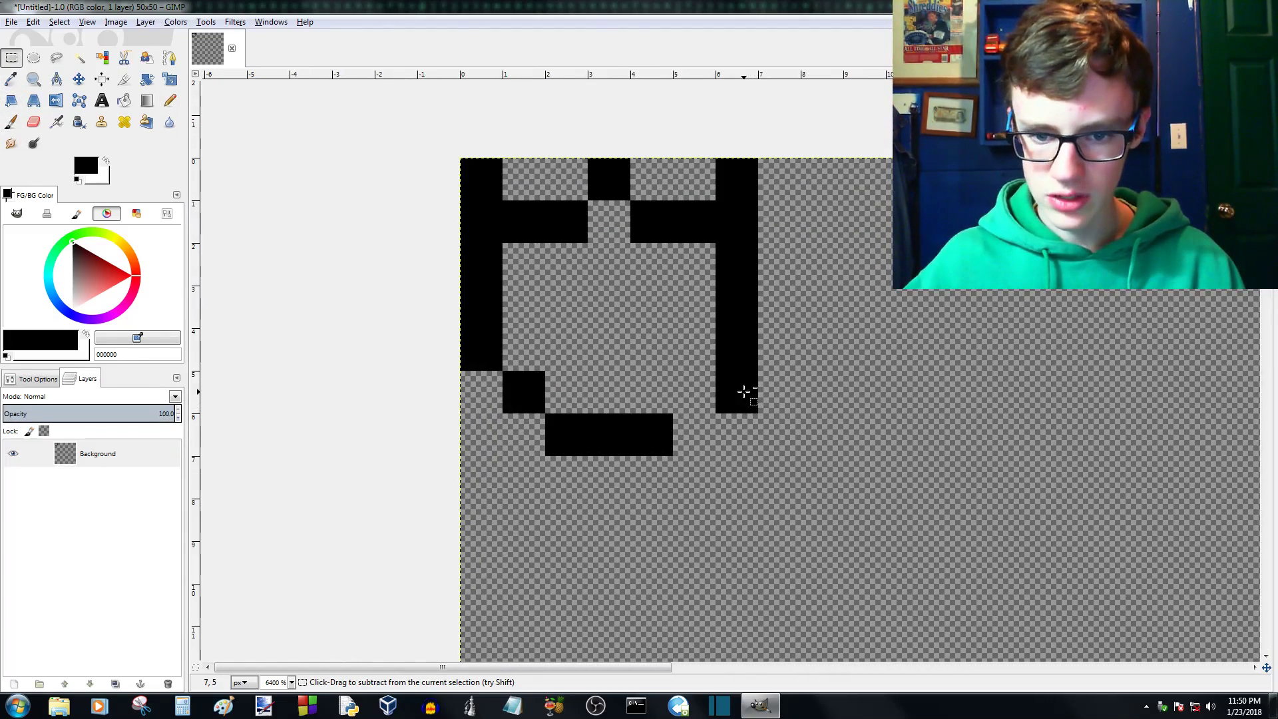
drag(757, 381, 707, 419)
key(Delete)
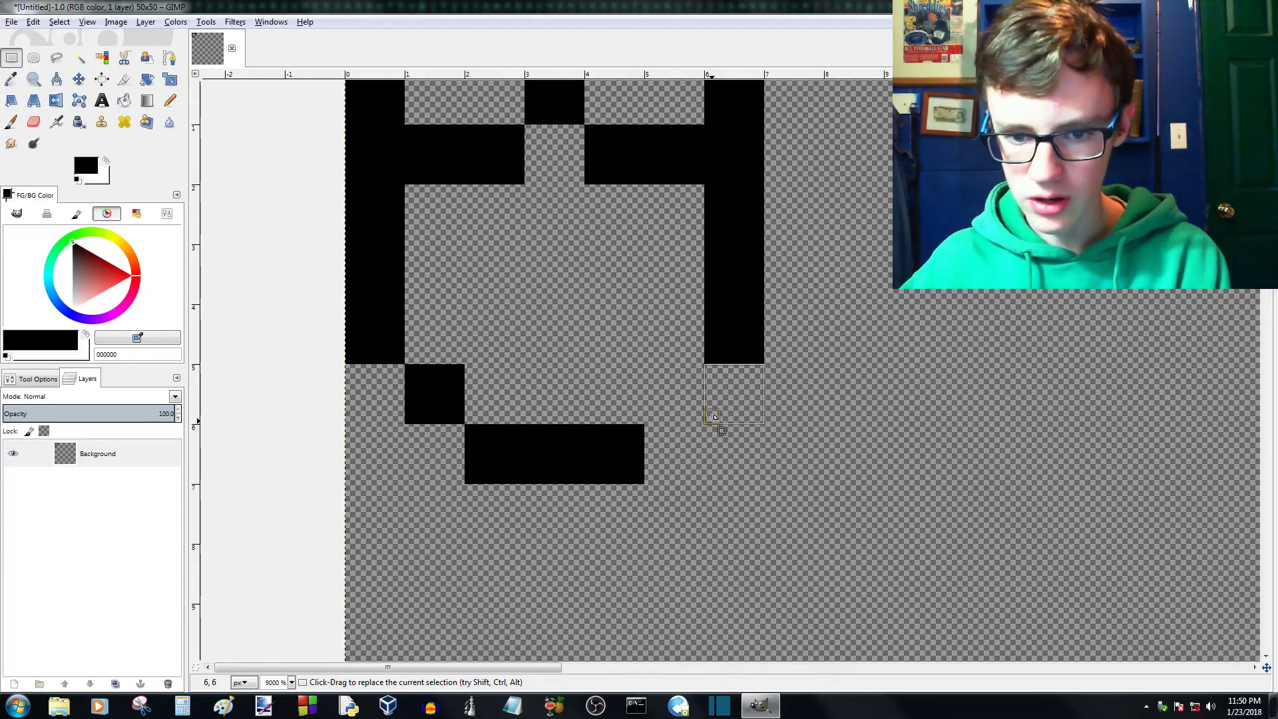
- Try to draw inside the black outline with the Pencil tool
click(170, 100)
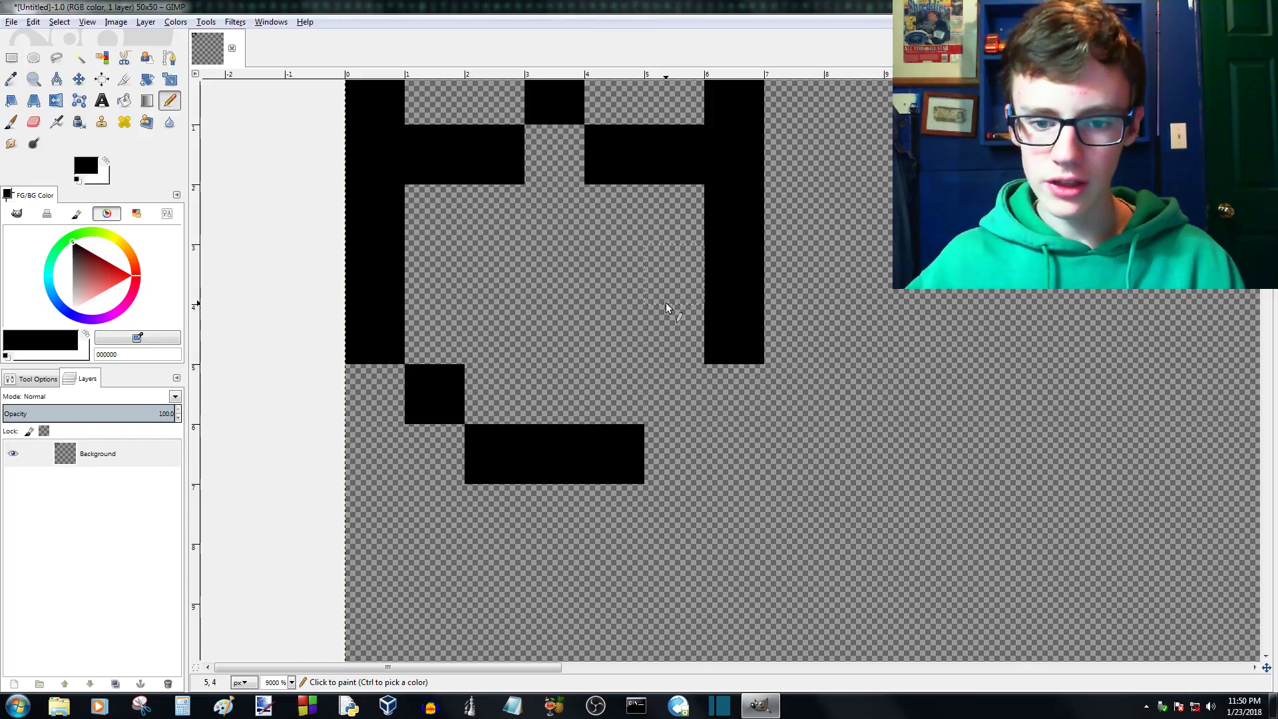
drag(534, 275, 582, 251)
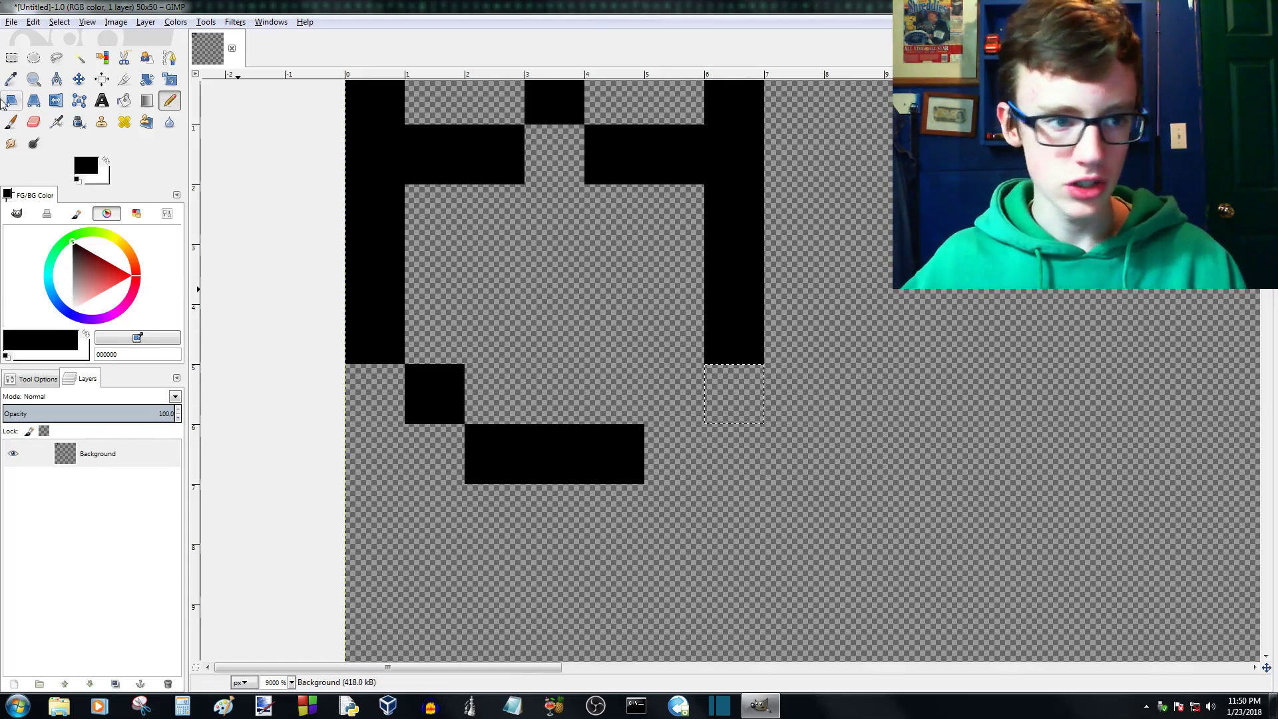
- Clear the one-pixel selection and pencil the black outline's missing pixel connecting the bottom edge to the right side
click(11, 57)
click(586, 338)
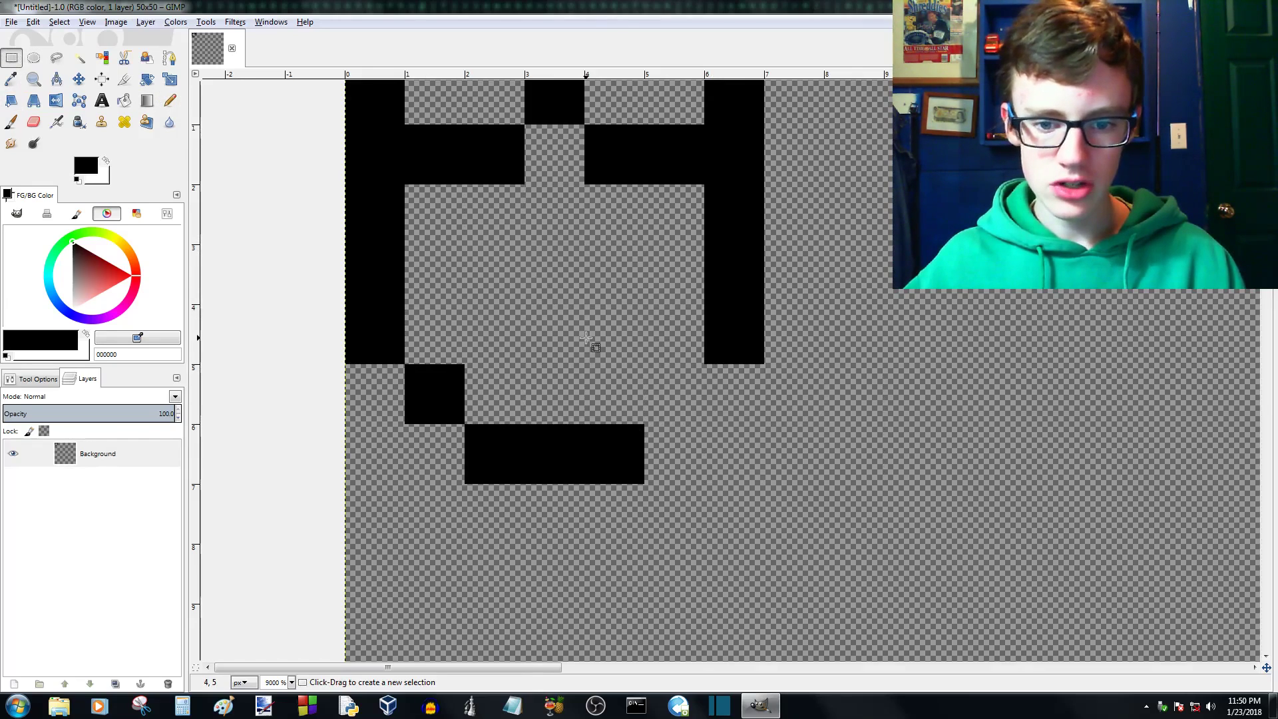
click(170, 100)
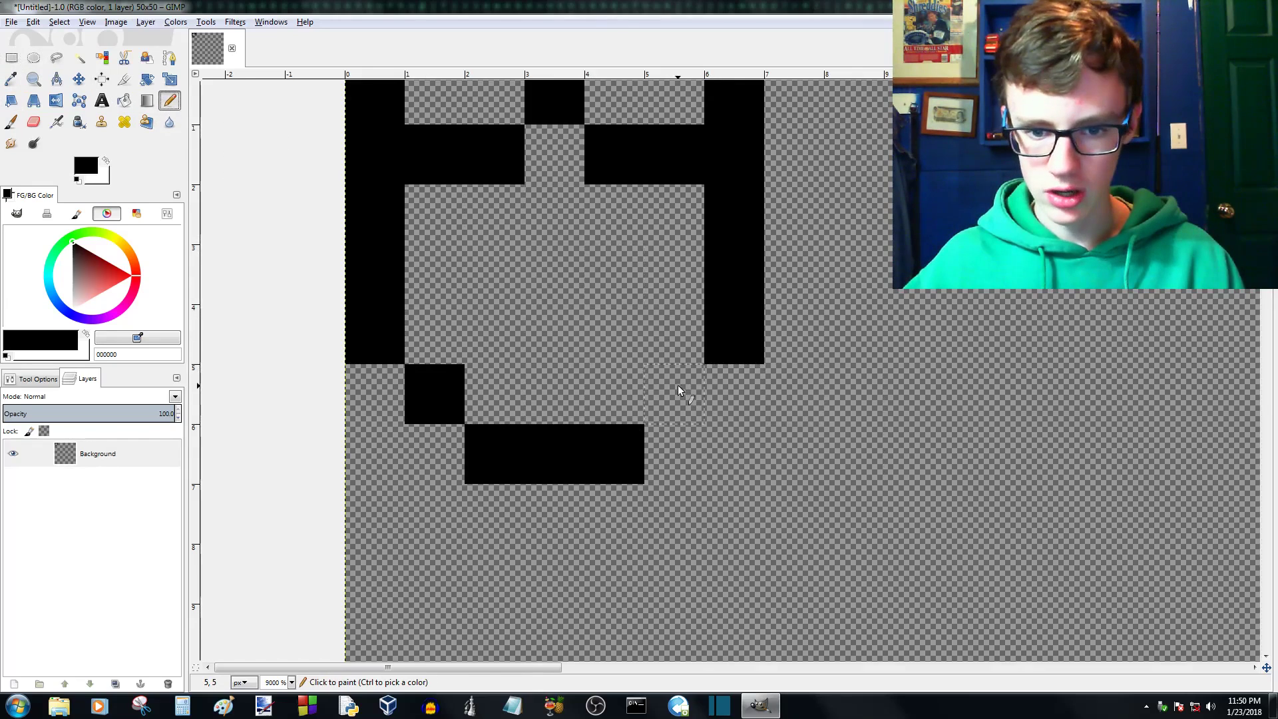
scroll(709, 366, down, 3)
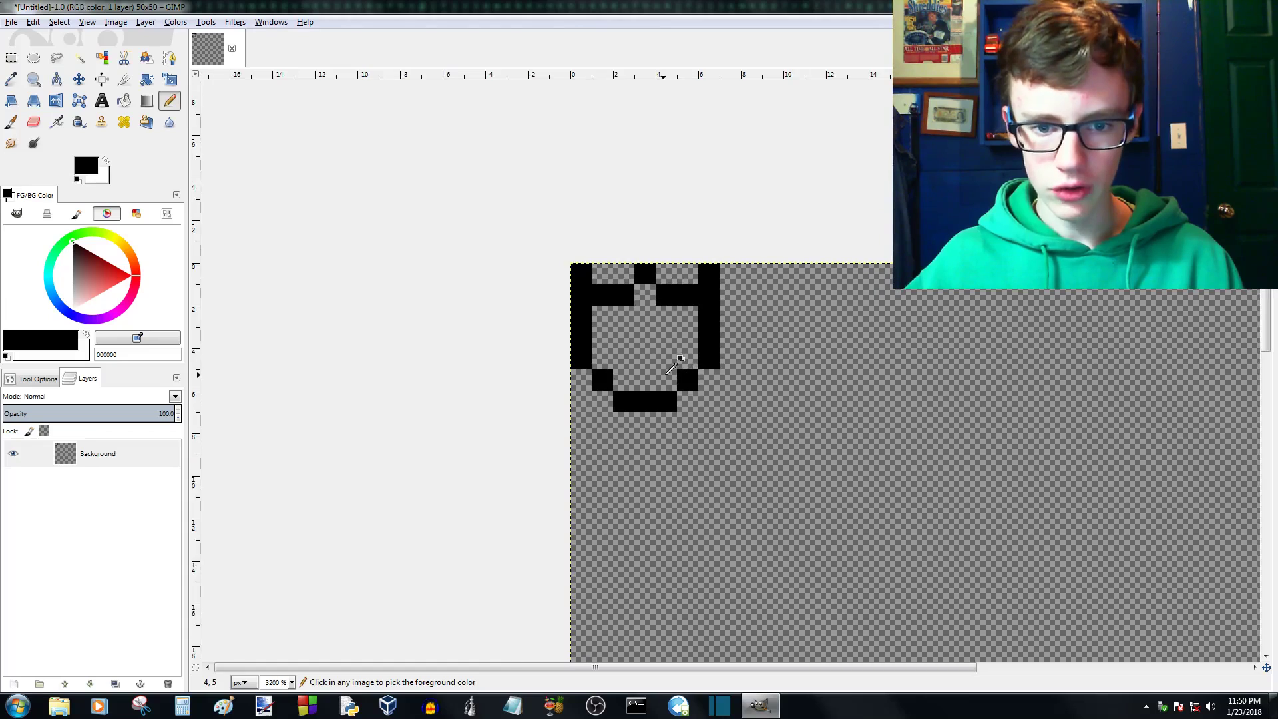
scroll(669, 371, up, 1)
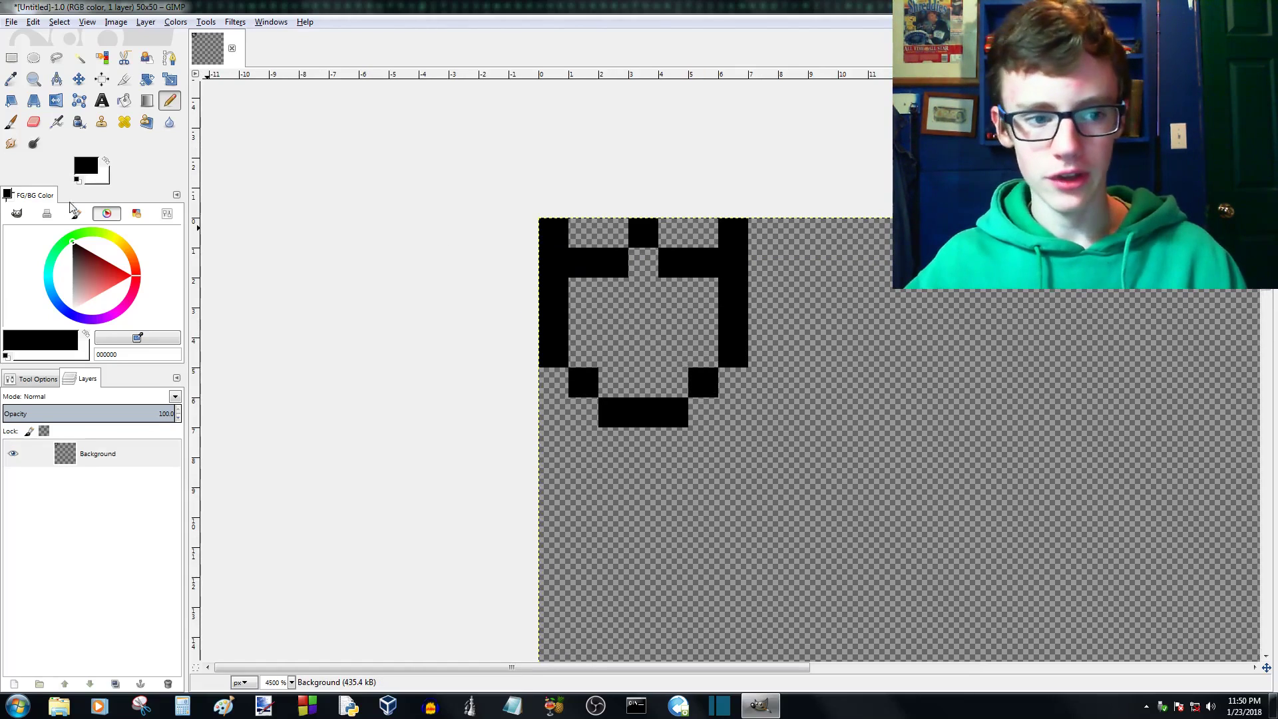
- Set the foreground colour to teal 53cbc5 and bring up the options of the Bucket Fill tool
click(48, 272)
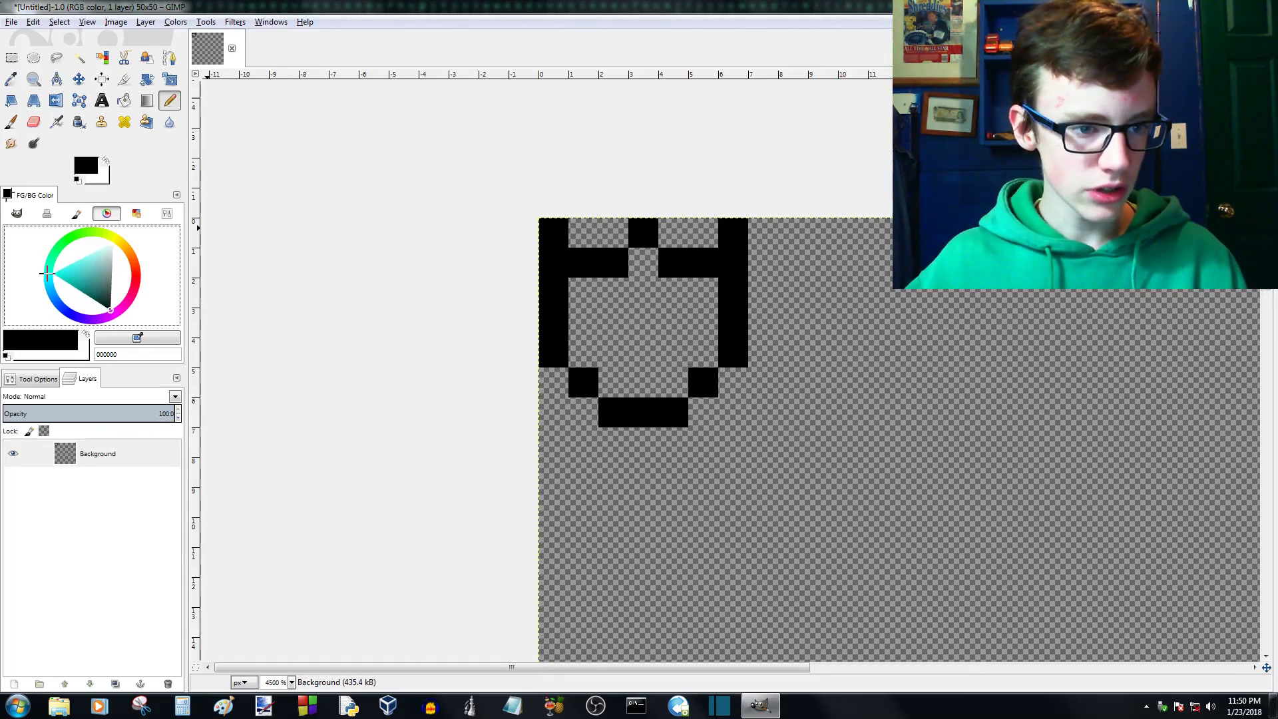
click(76, 273)
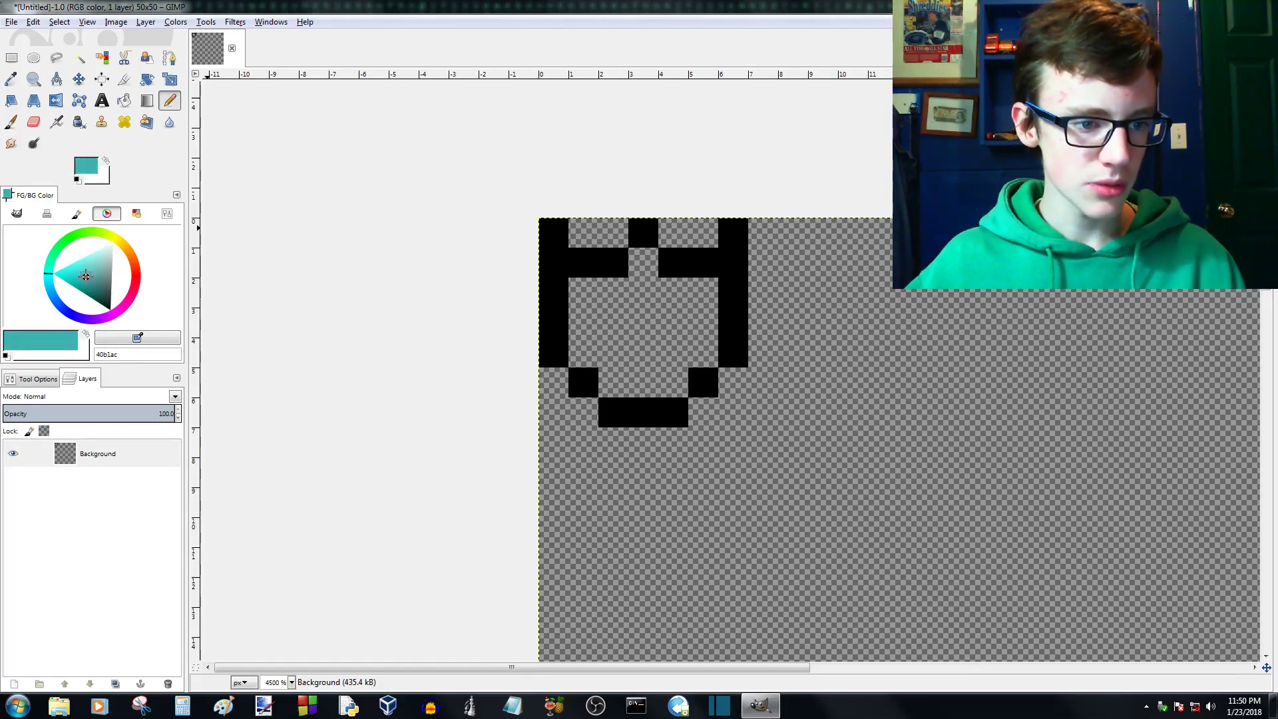
drag(85, 274, 84, 269)
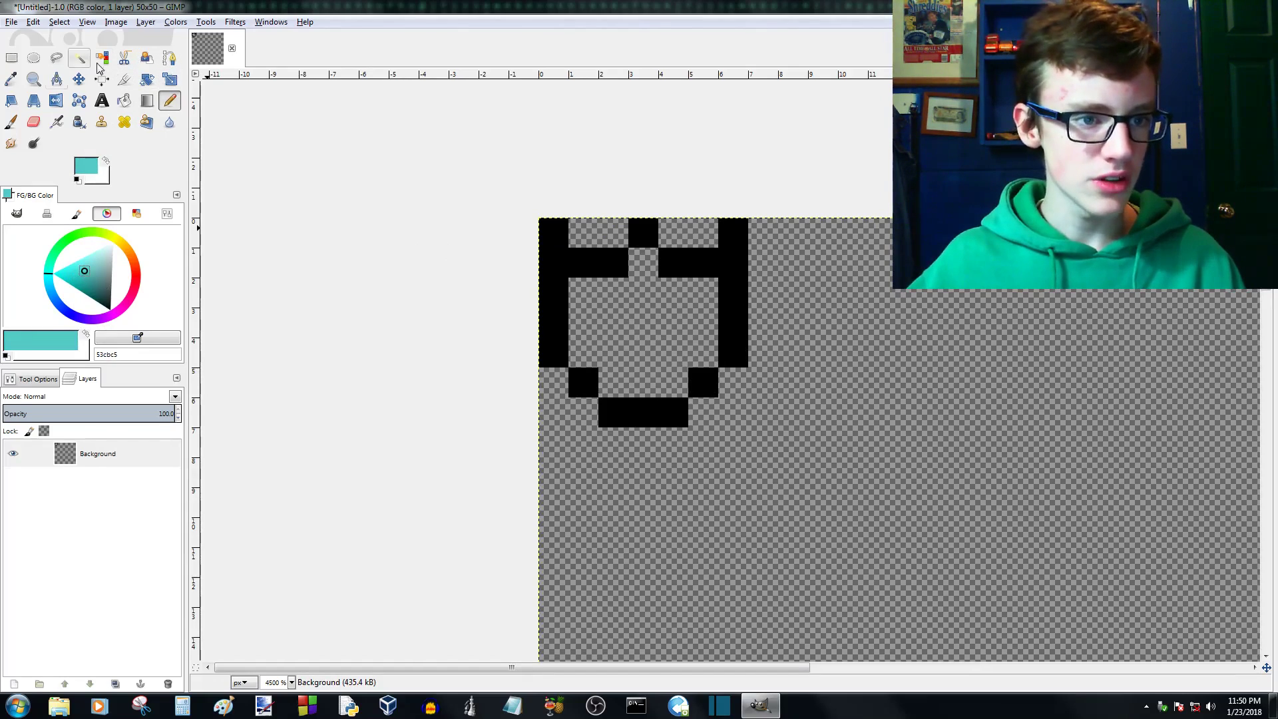
click(123, 101)
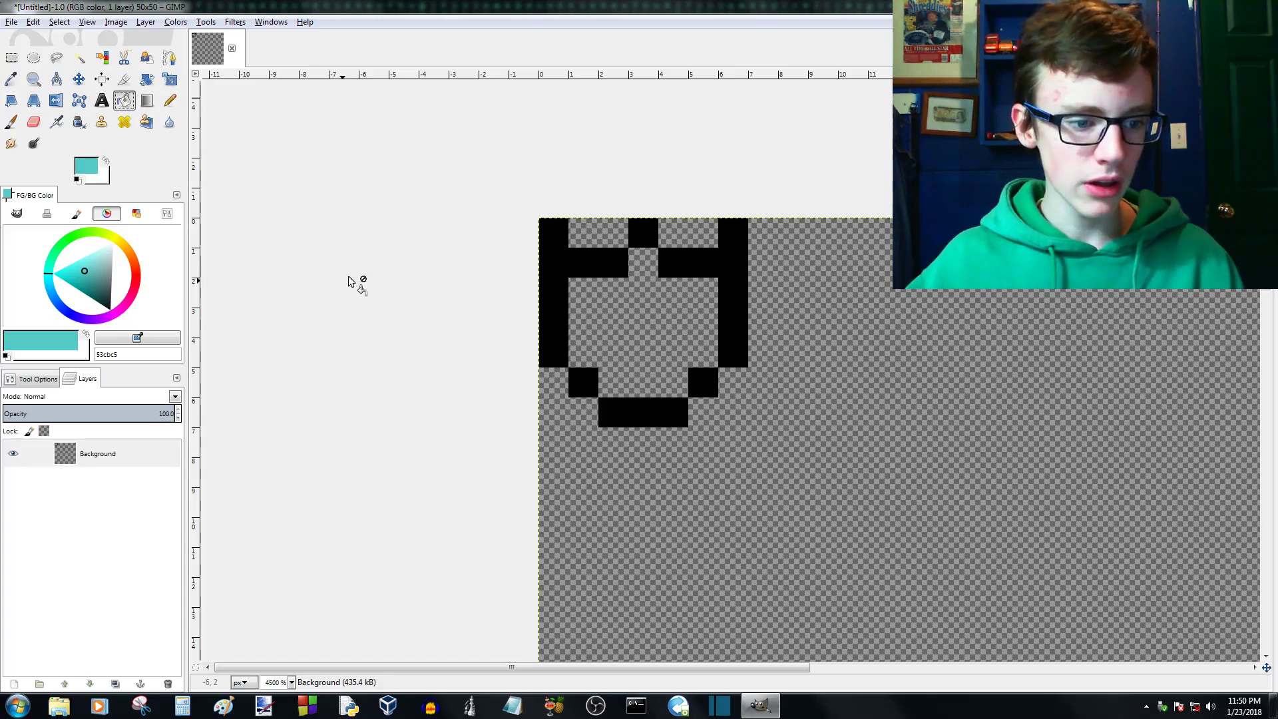
click(37, 378)
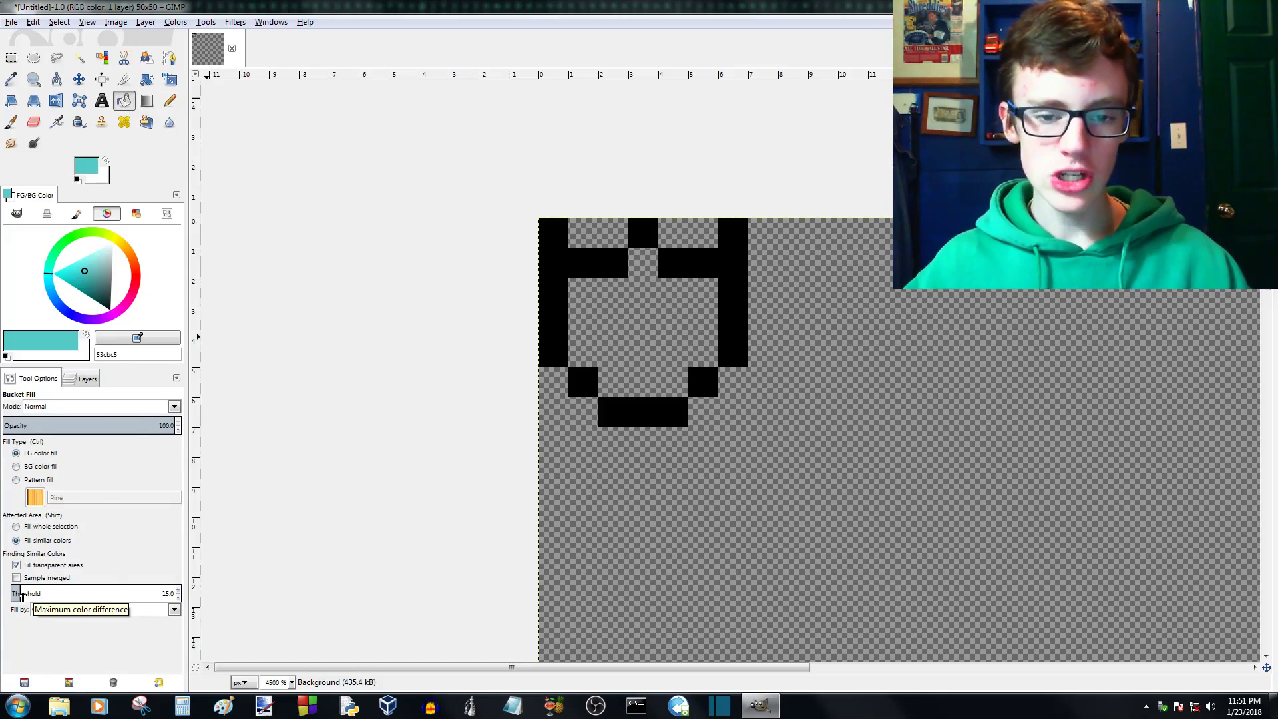
- Try a teal Bucket Fill inside the outline with the threshold at 255, and undo it
drag(21, 595, 193, 602)
click(628, 317)
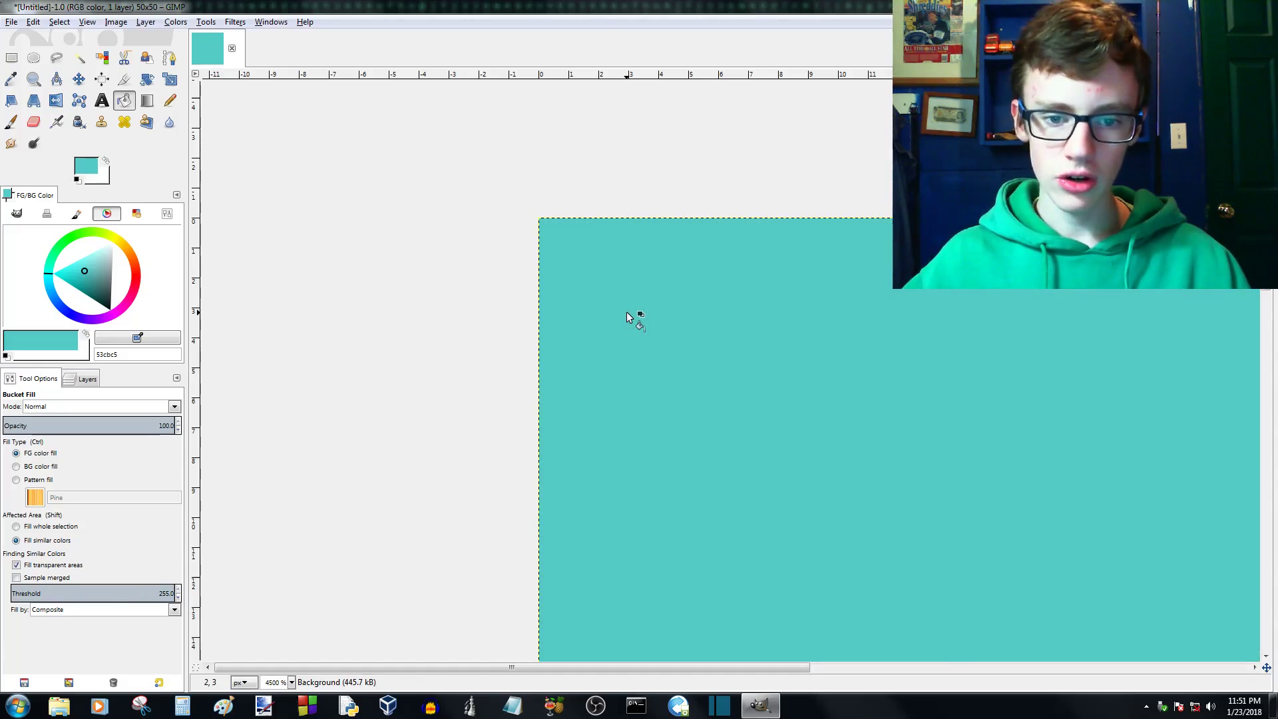
key(ctrl+z)
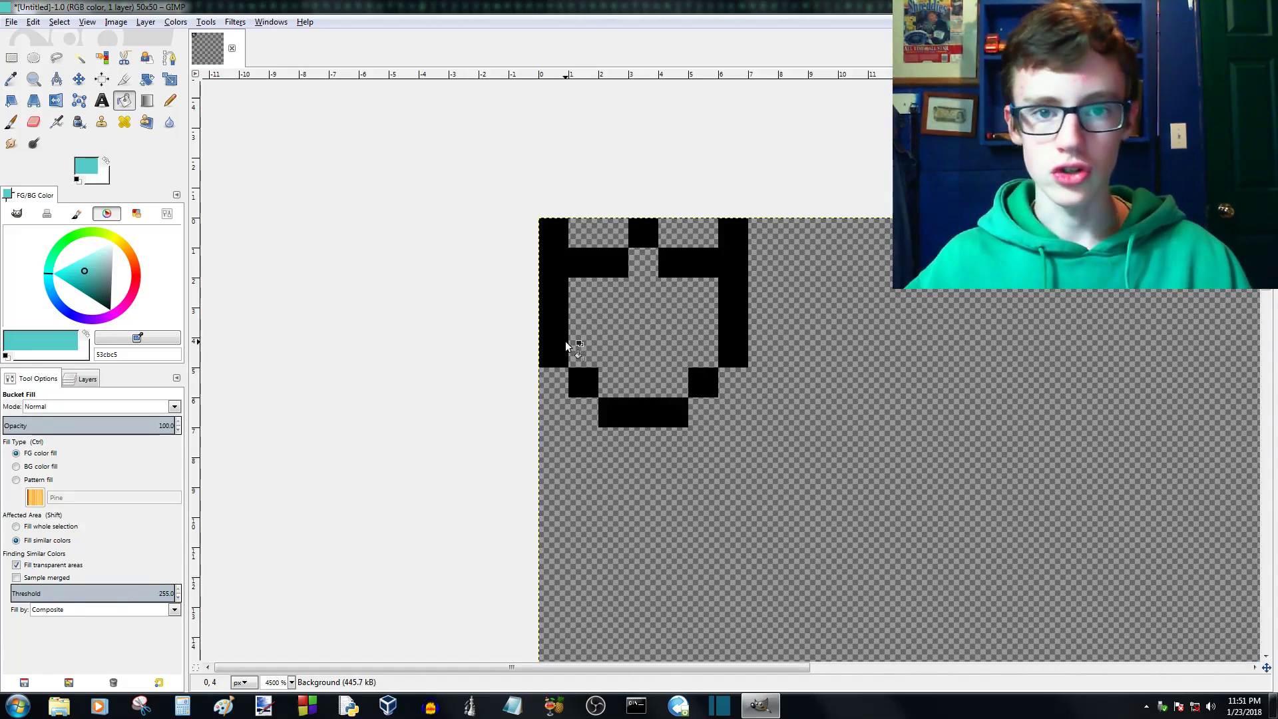
- Set the Bucket Fill threshold to 0 and fill the outline's interior with teal, undoing a trial fill on the black outline
click(25, 593)
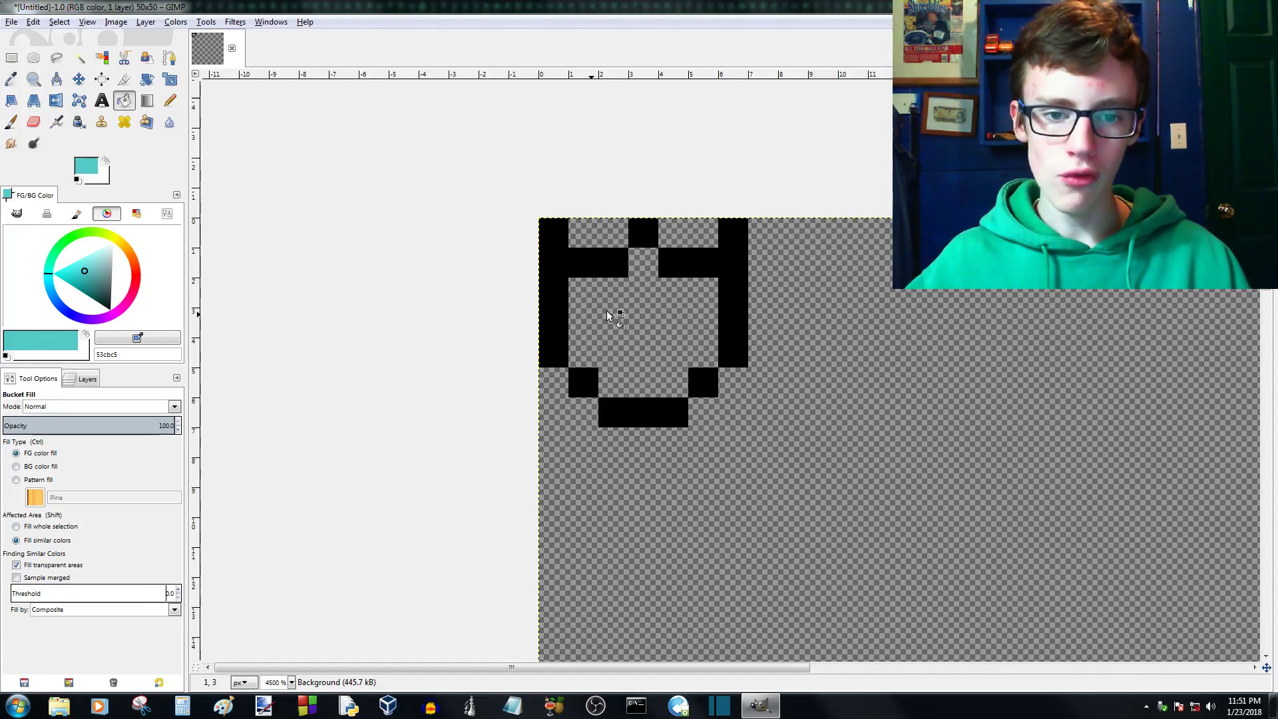
click(570, 275)
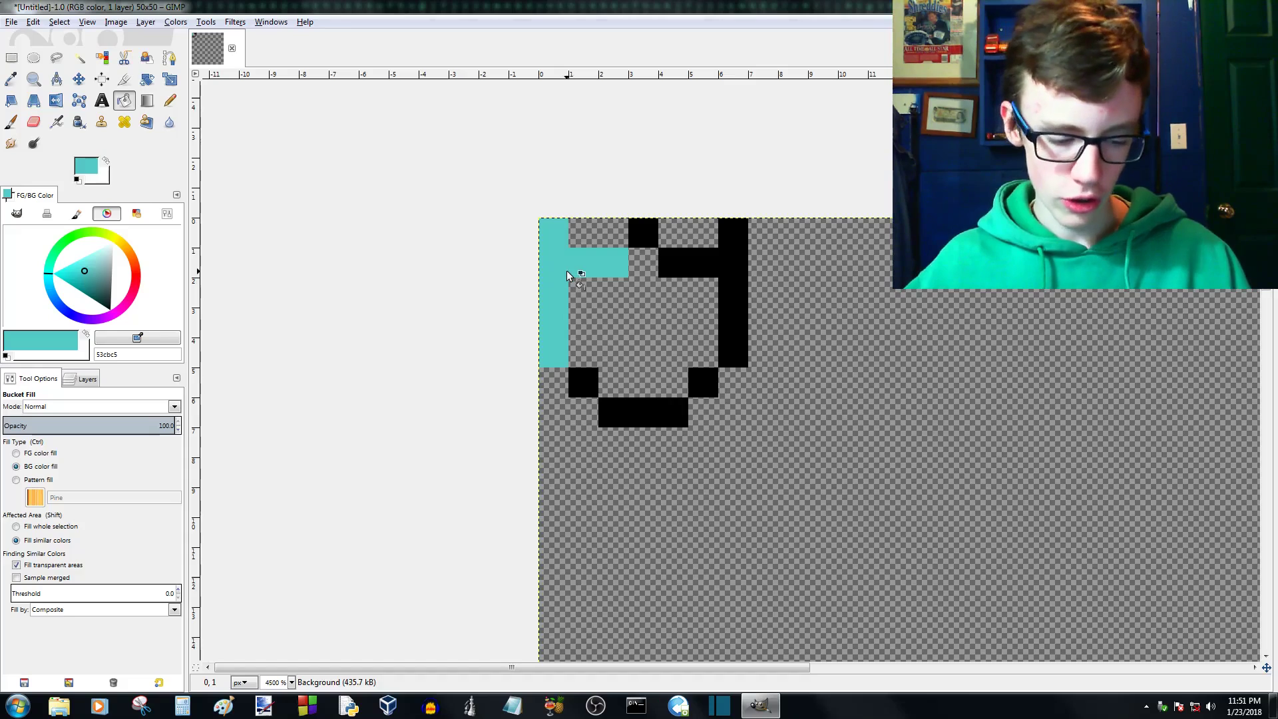
key(ctrl+z)
click(621, 330)
scroll(620, 327, up, 1)
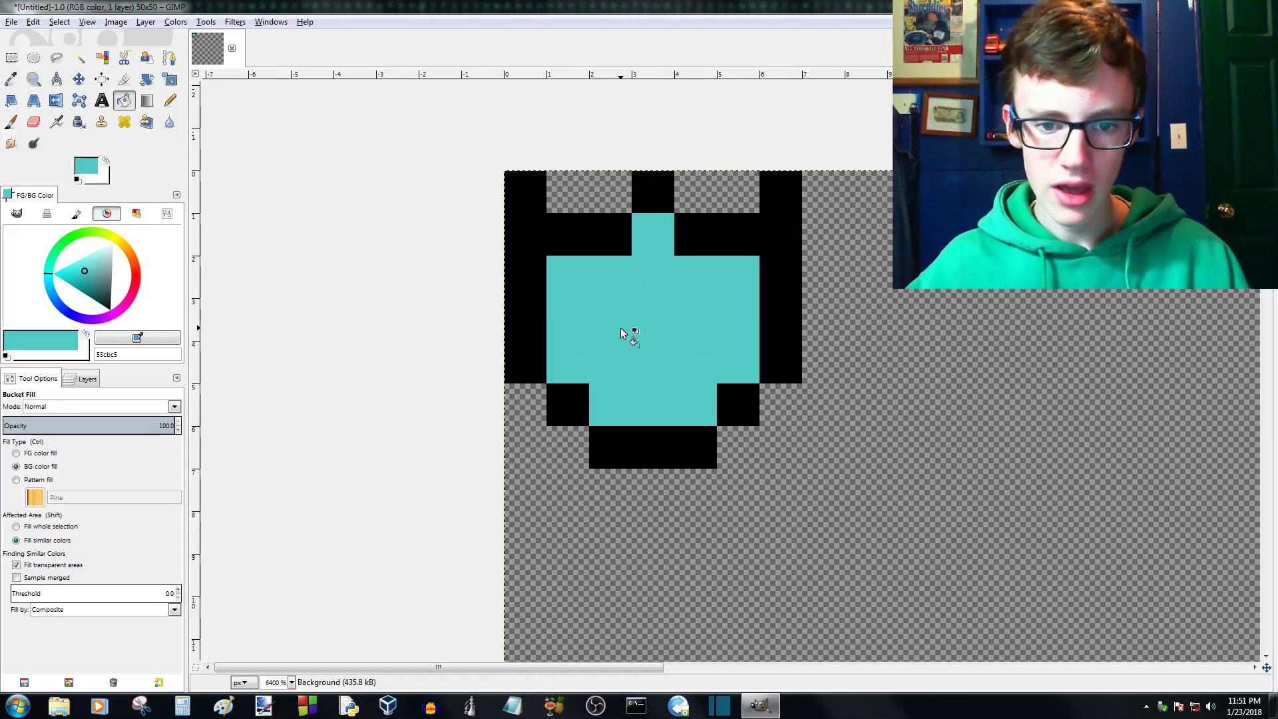
scroll(716, 289, down, 5)
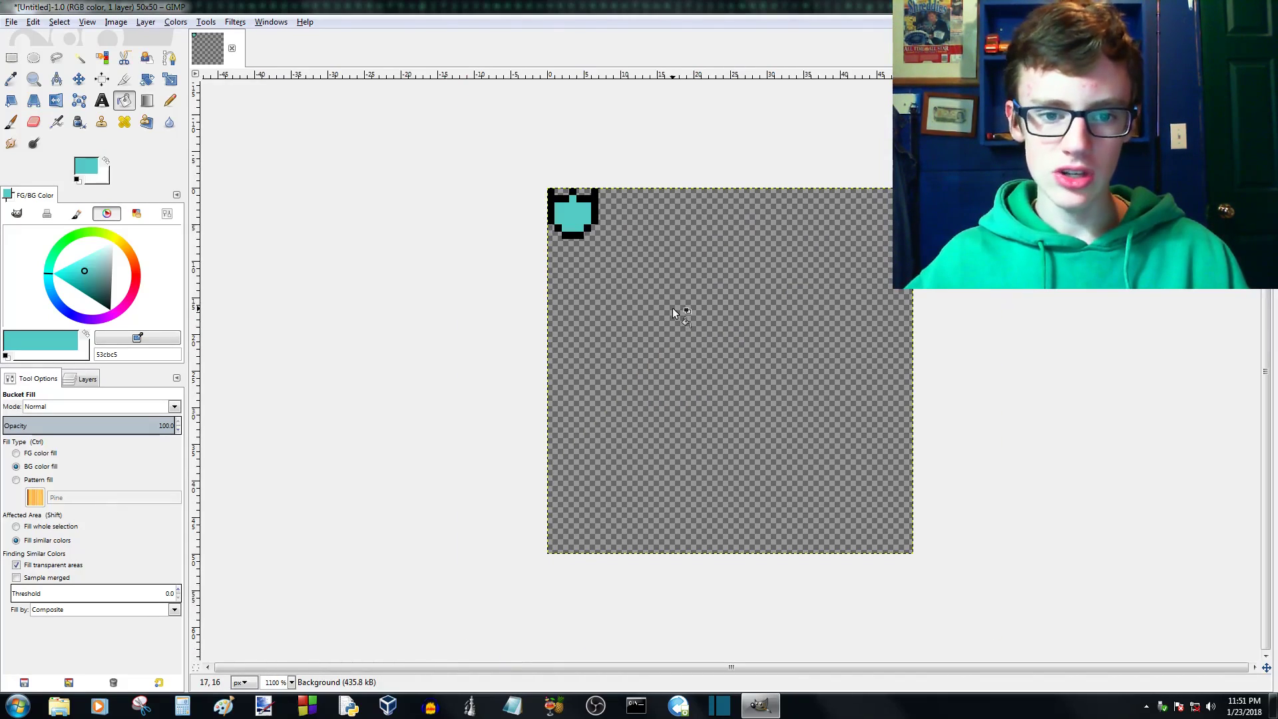
scroll(562, 179, up, 2)
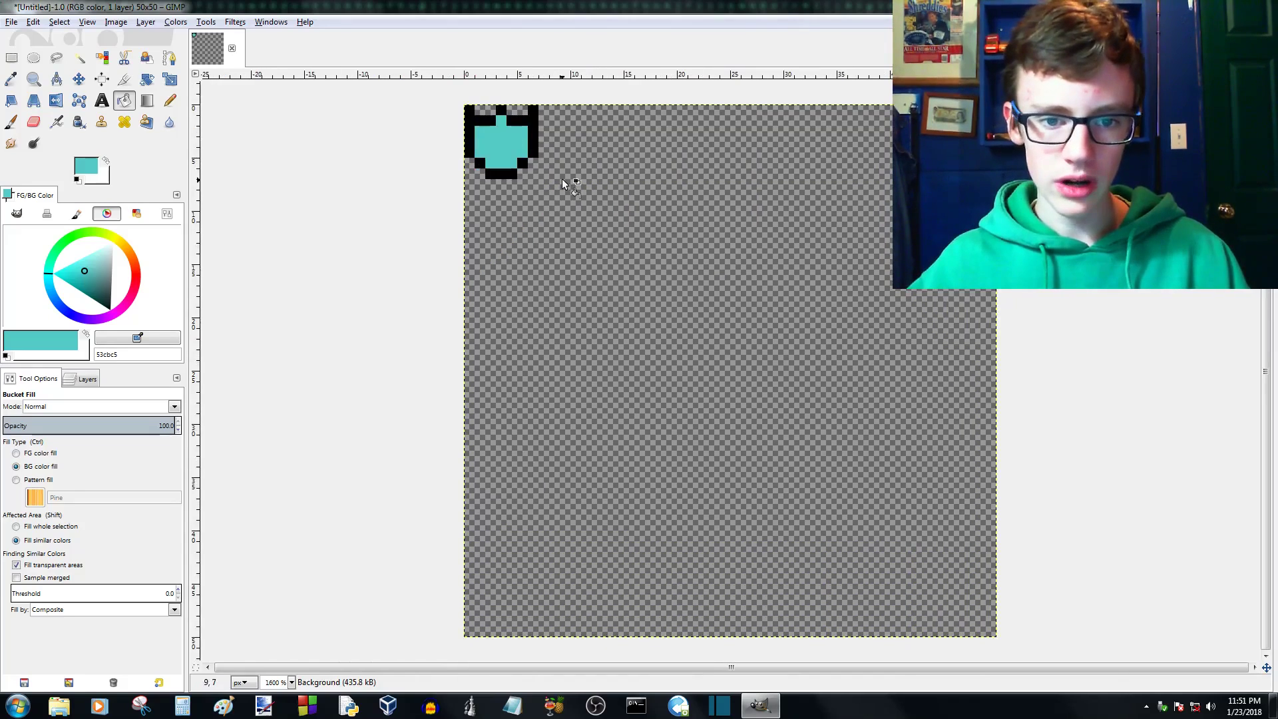
scroll(399, 153, up, 2)
scroll(385, 138, up, 1)
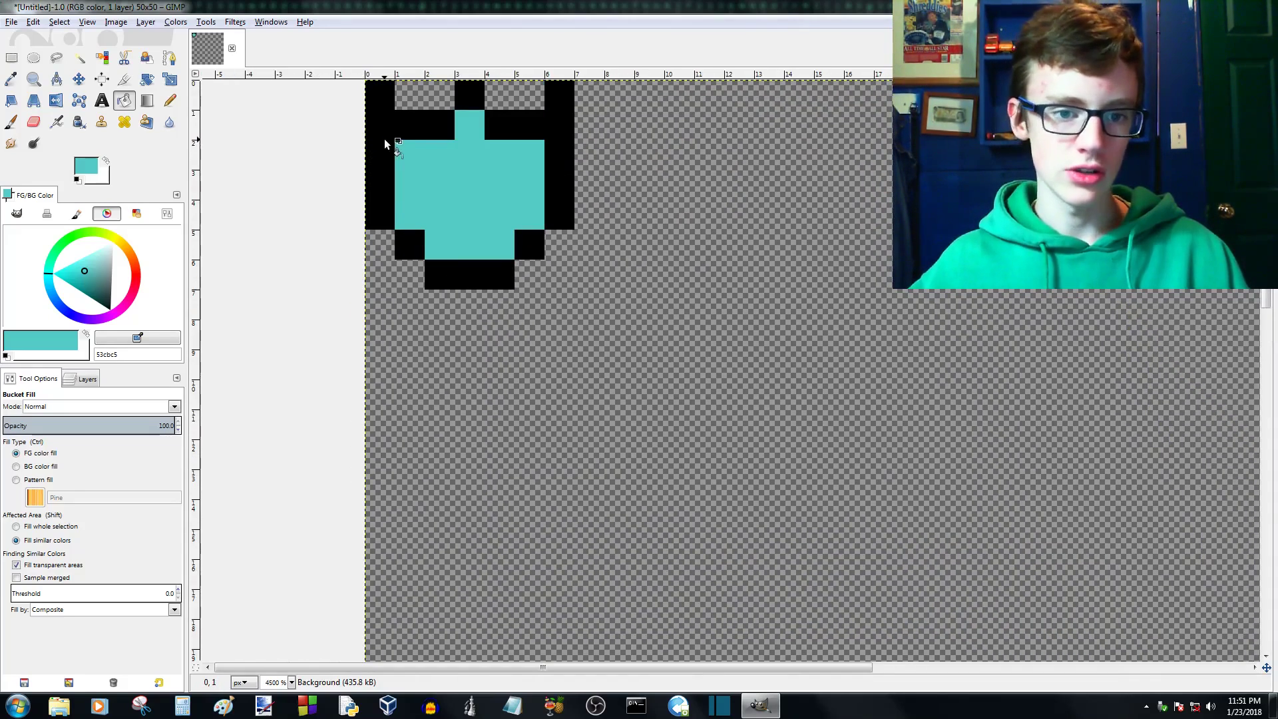
- Choose the Blend tool and set the background colour to a dark green for the gradient
click(149, 102)
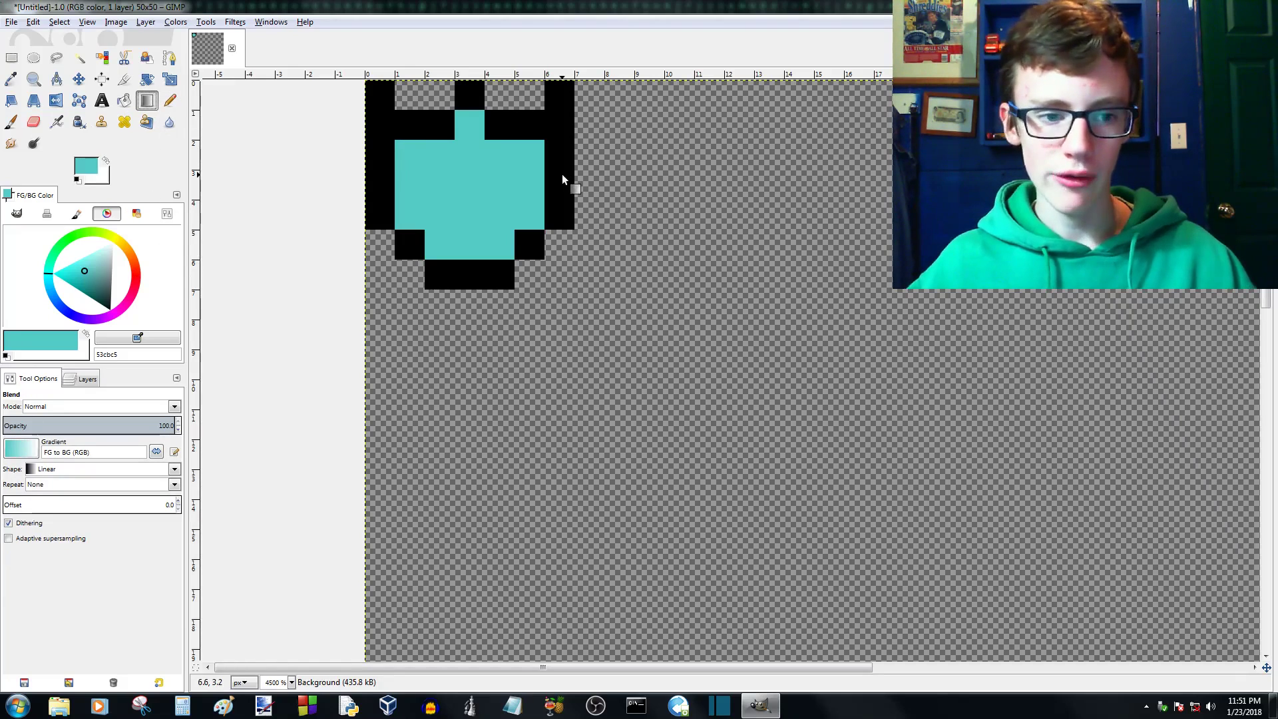
click(103, 178)
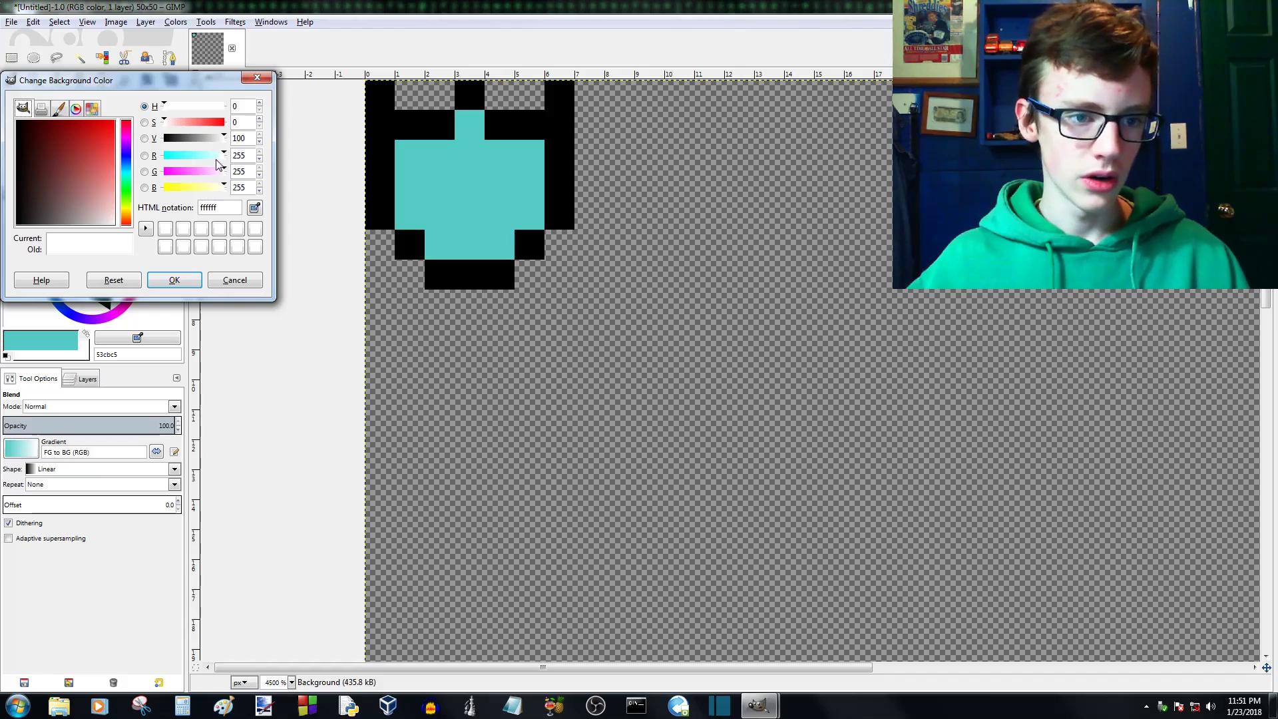
click(126, 177)
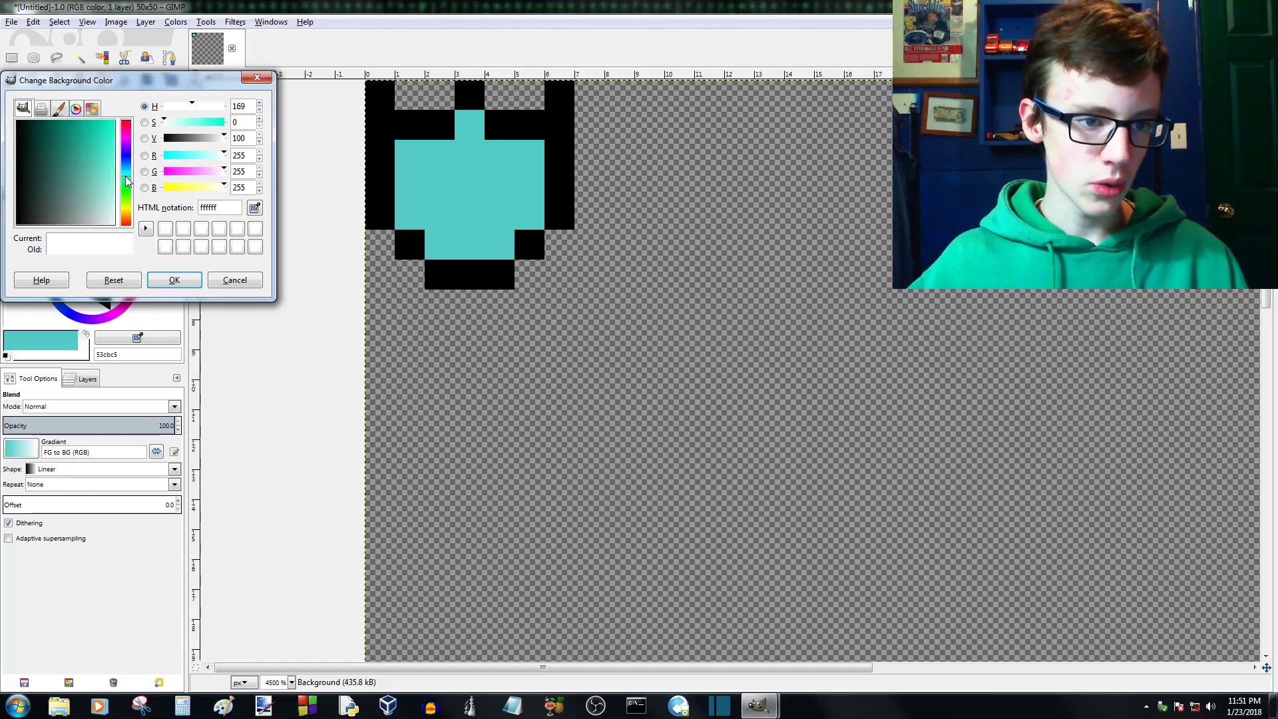
click(75, 113)
drag(78, 170, 58, 191)
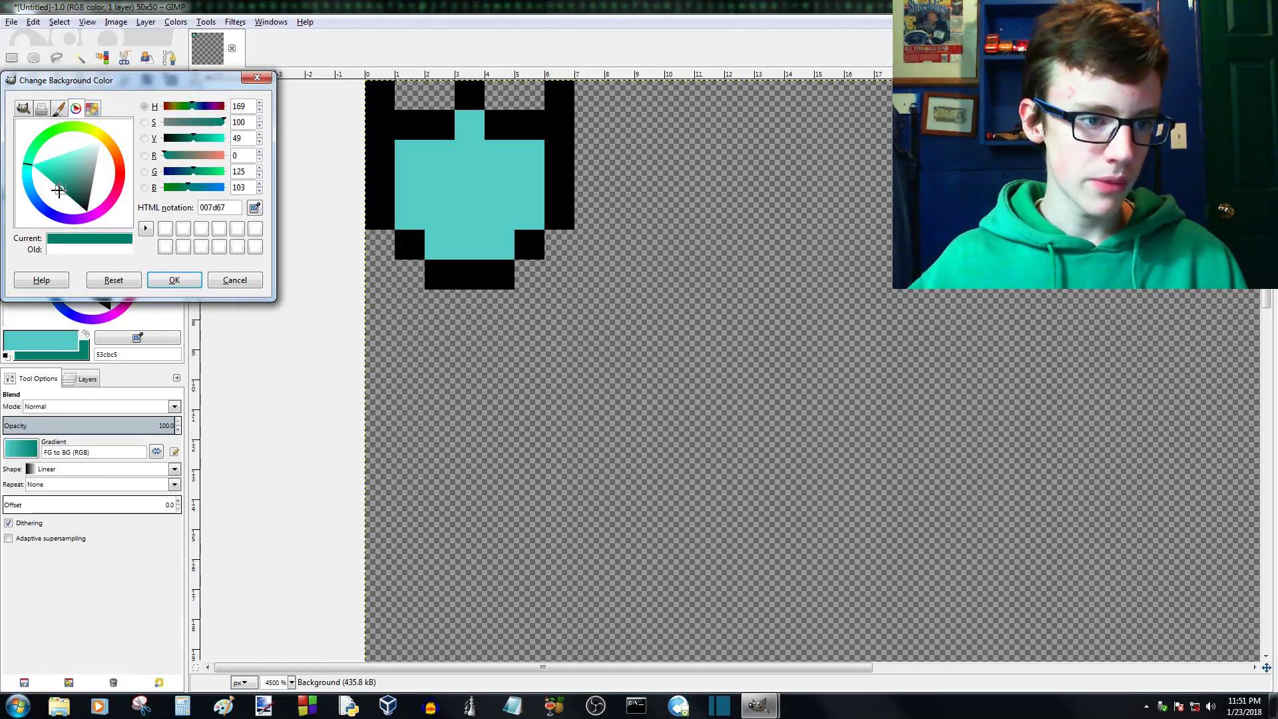
click(74, 198)
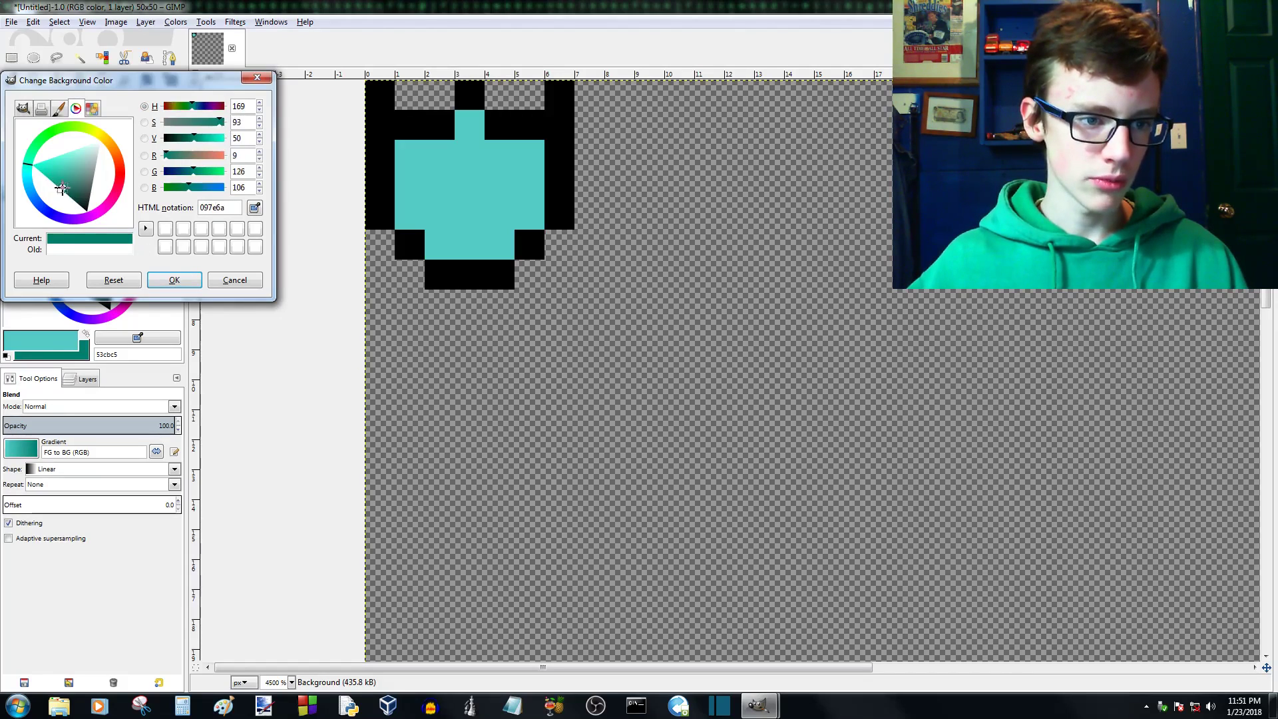
click(174, 279)
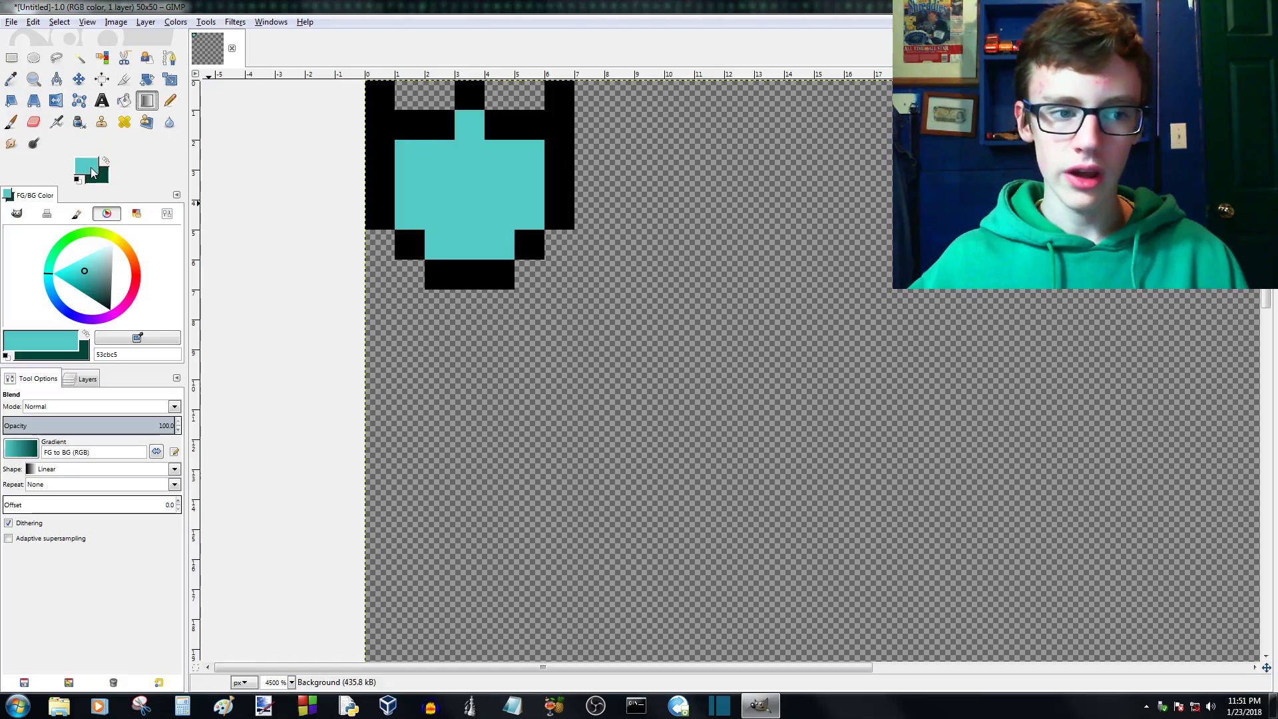
- Try a vertical linear gradient from teal to dark green across the canvas, and undo it
scroll(608, 224, down, 1)
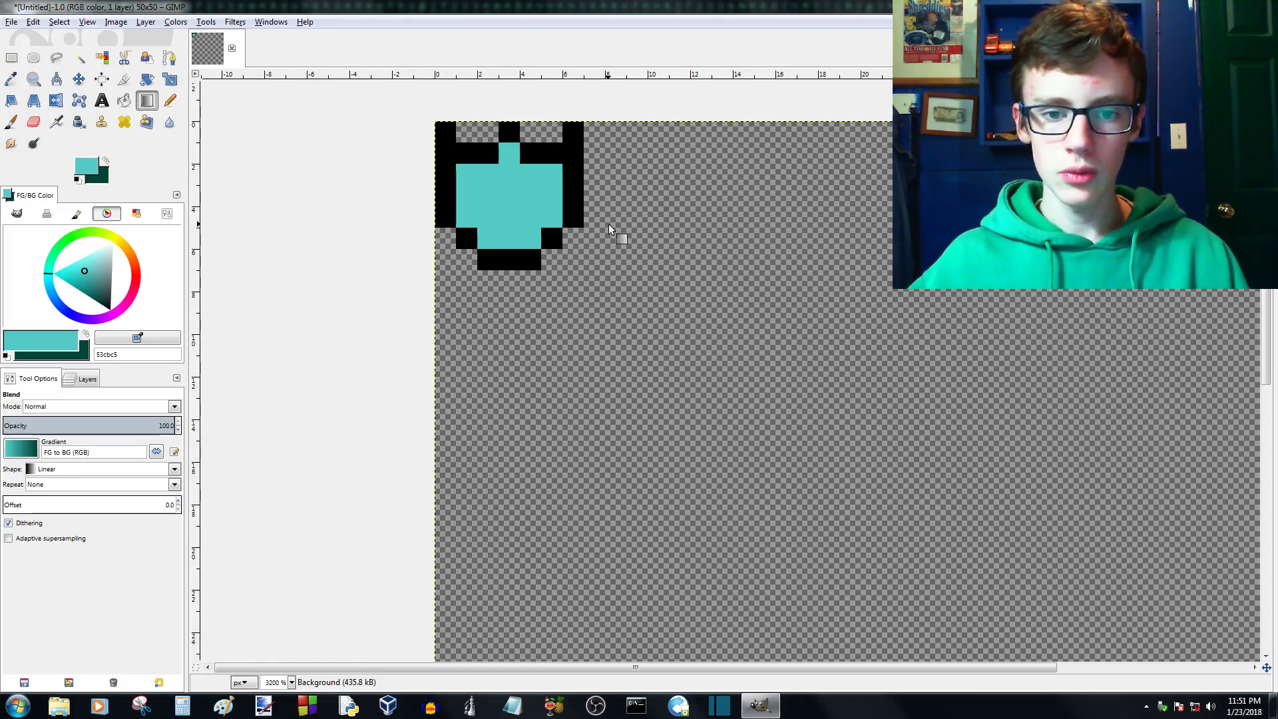
scroll(725, 210, down, 1)
drag(583, 153, 585, 458)
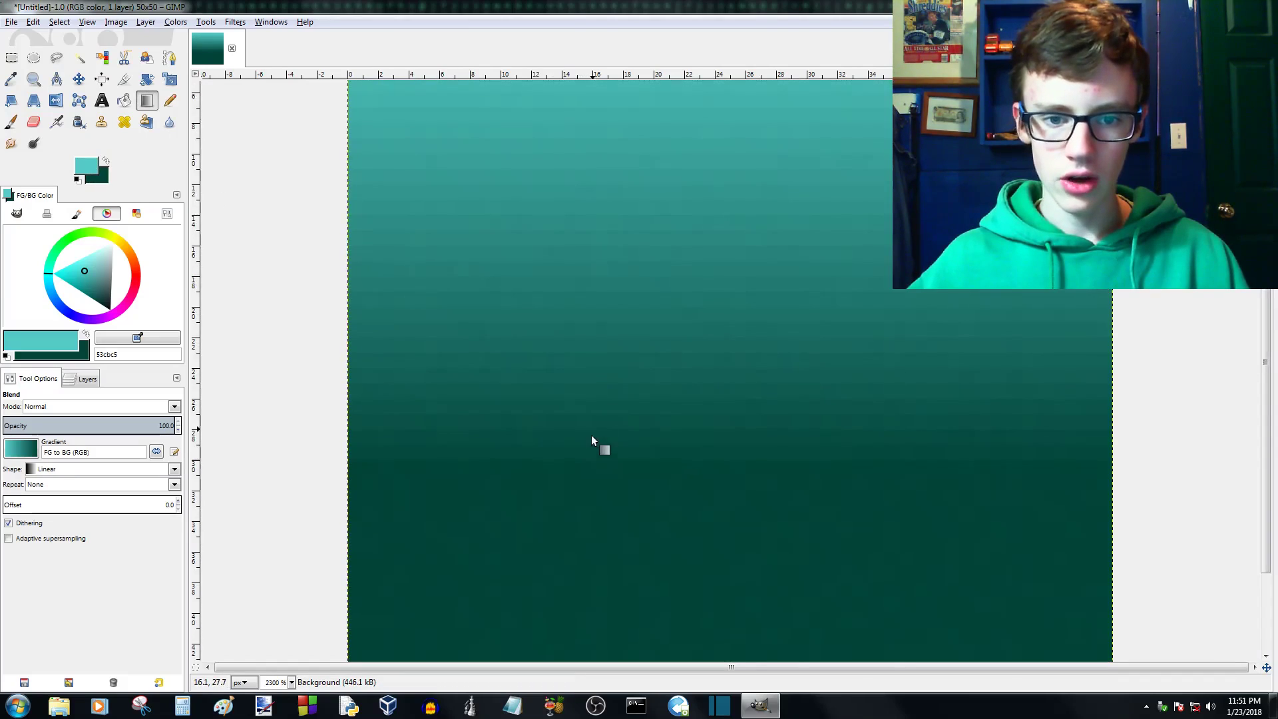
scroll(591, 434, down, 2)
scroll(681, 310, down, 2)
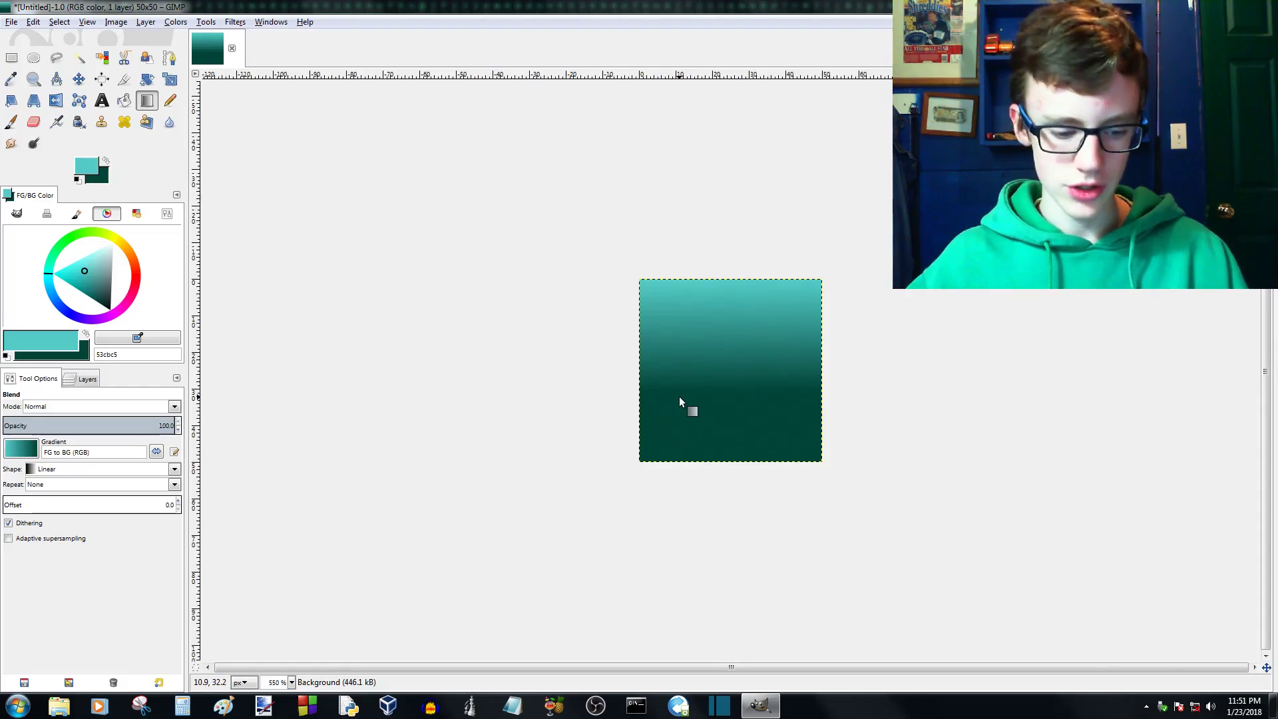
key(ctrl+z)
drag(699, 273, 710, 488)
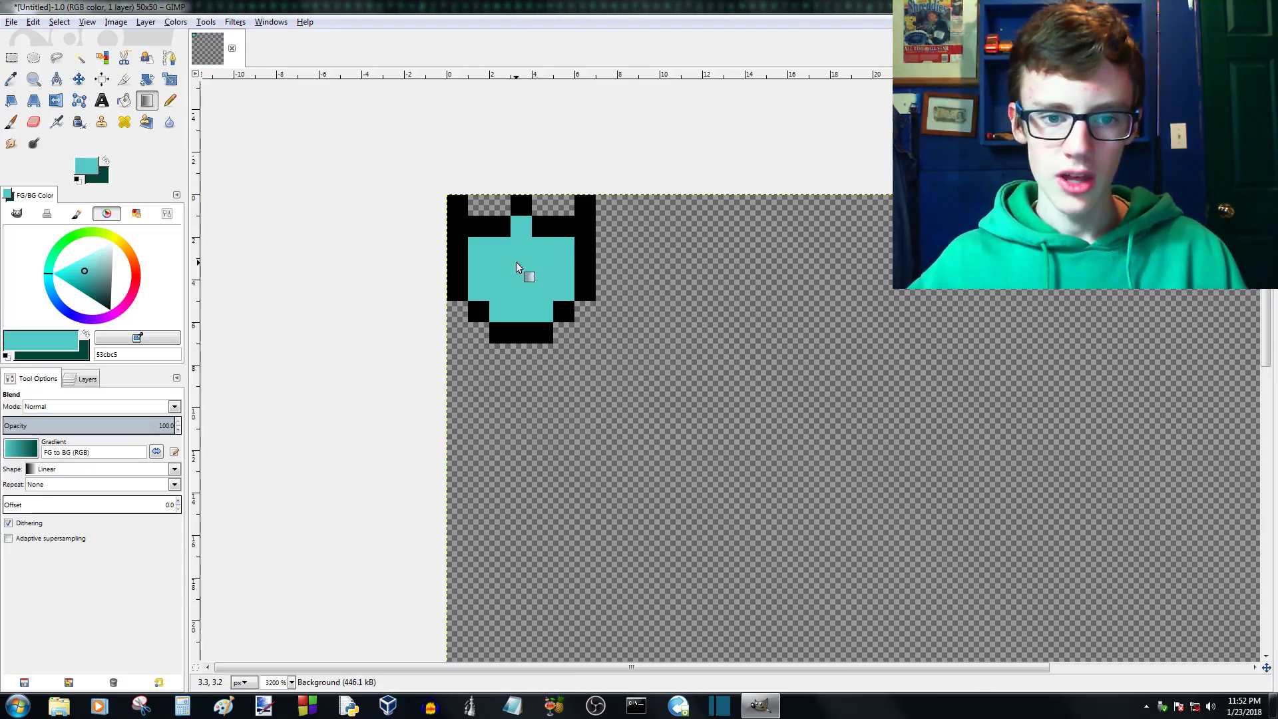
- Switch to the Pencil tool, try a teal pixel in the gap beside the outline's upper-left corner, and undo it
scroll(518, 258, up, 2)
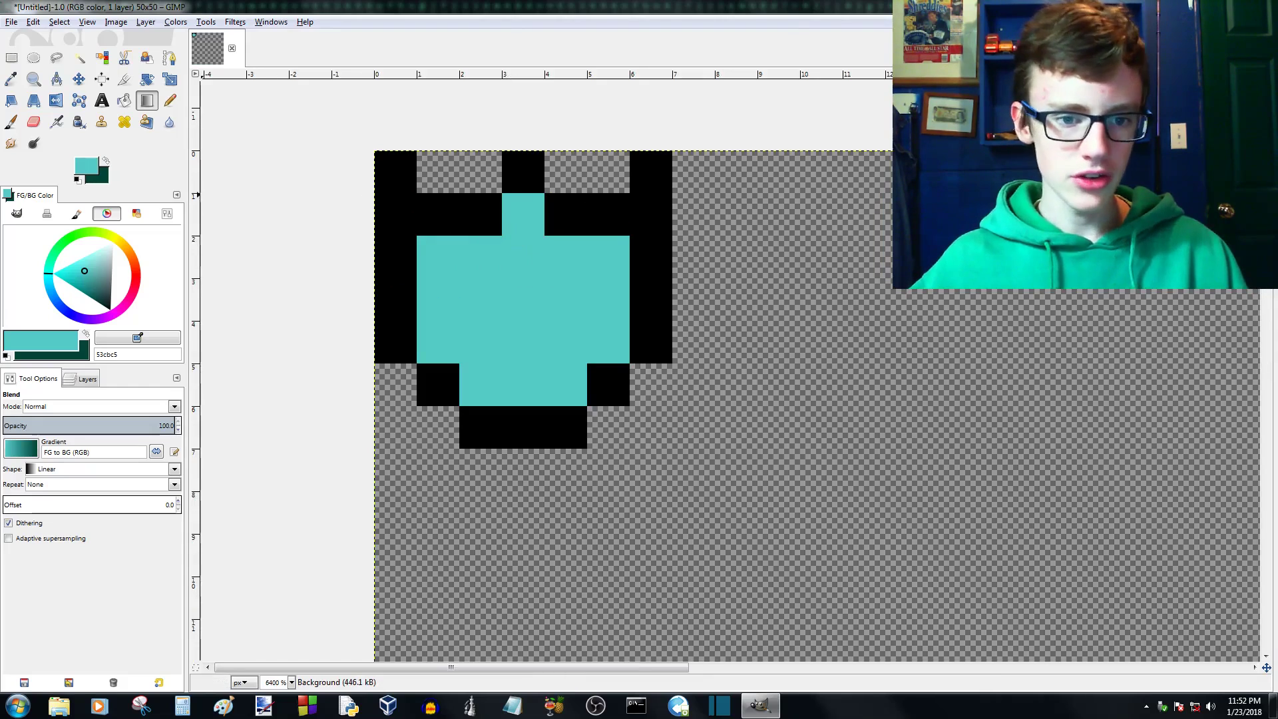
click(170, 100)
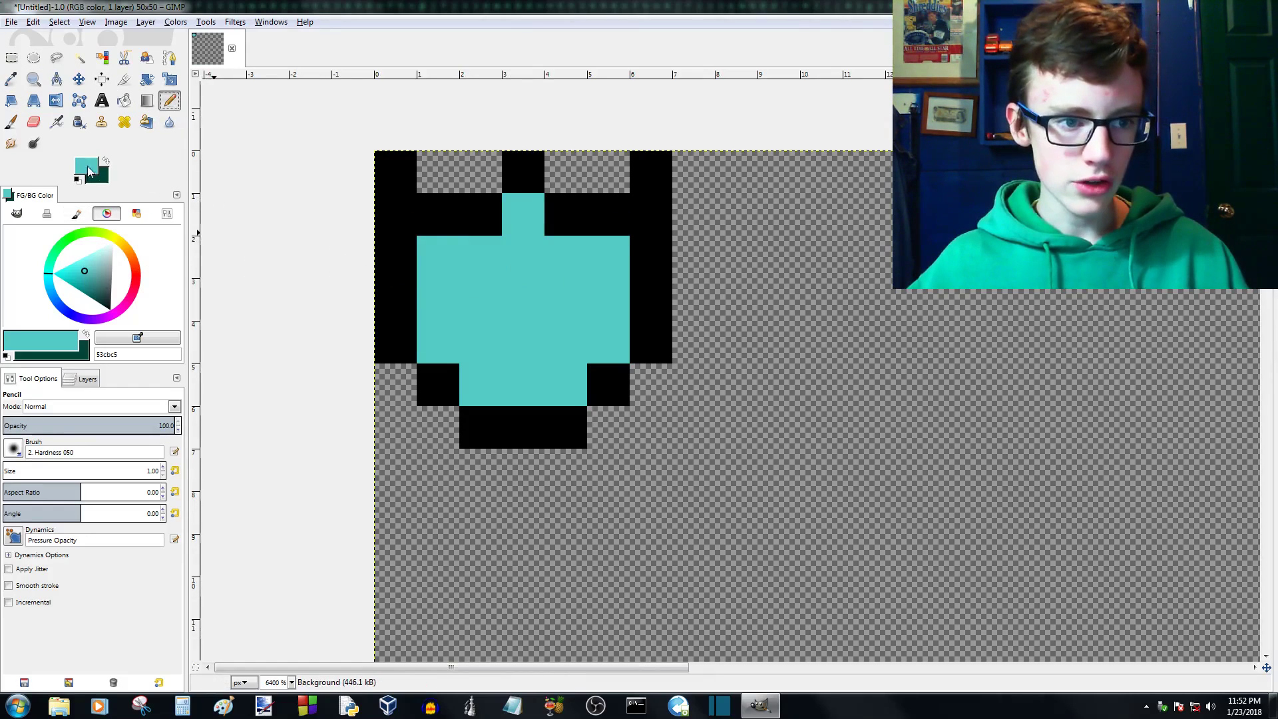
click(11, 79)
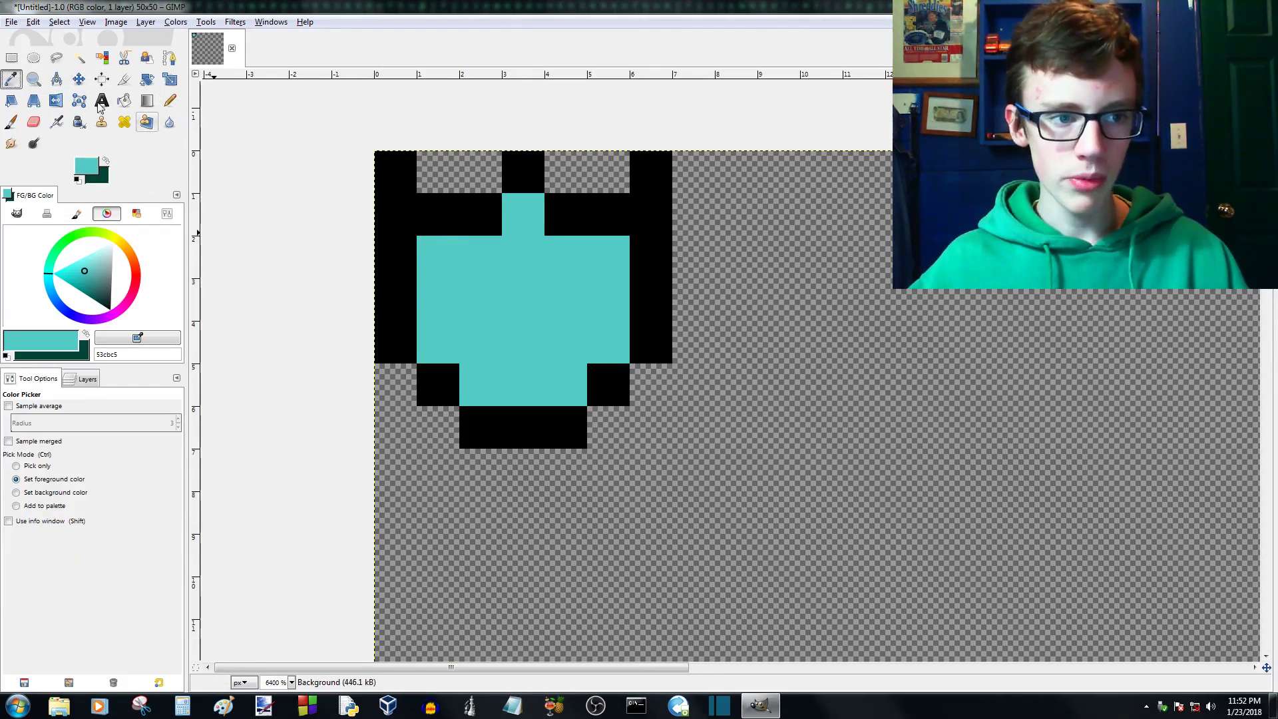
click(170, 100)
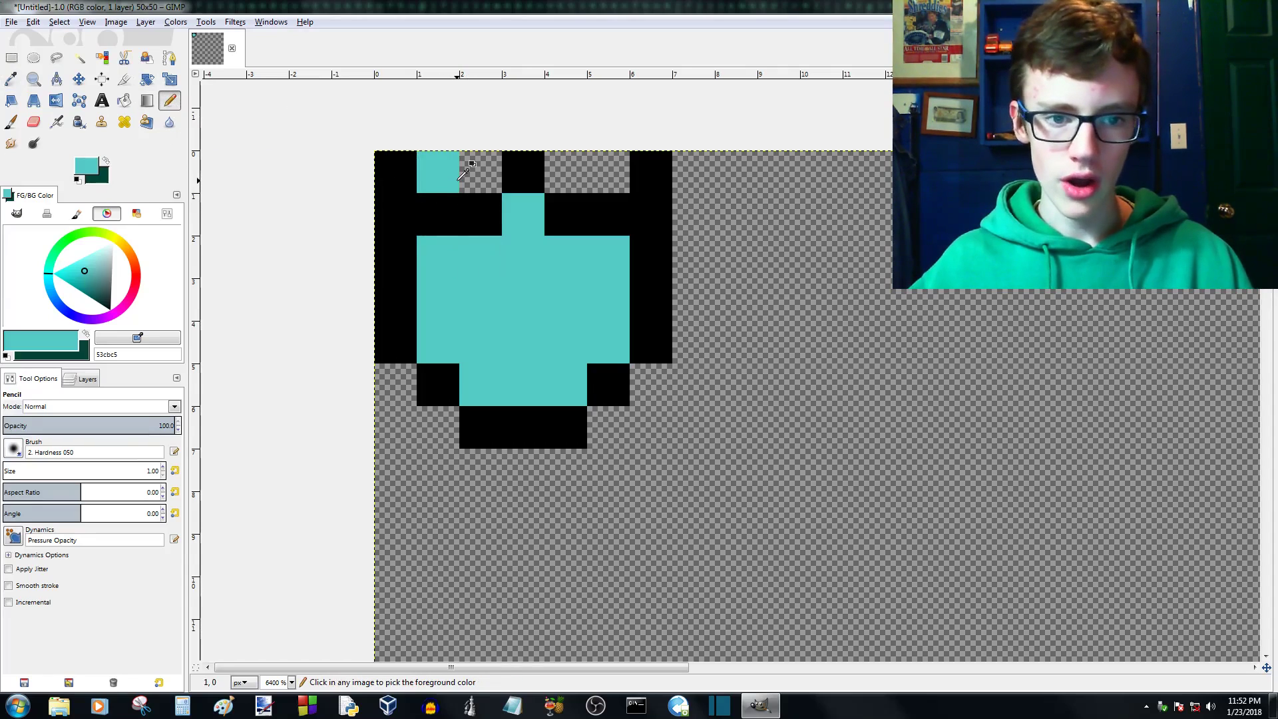
key(ctrl+z)
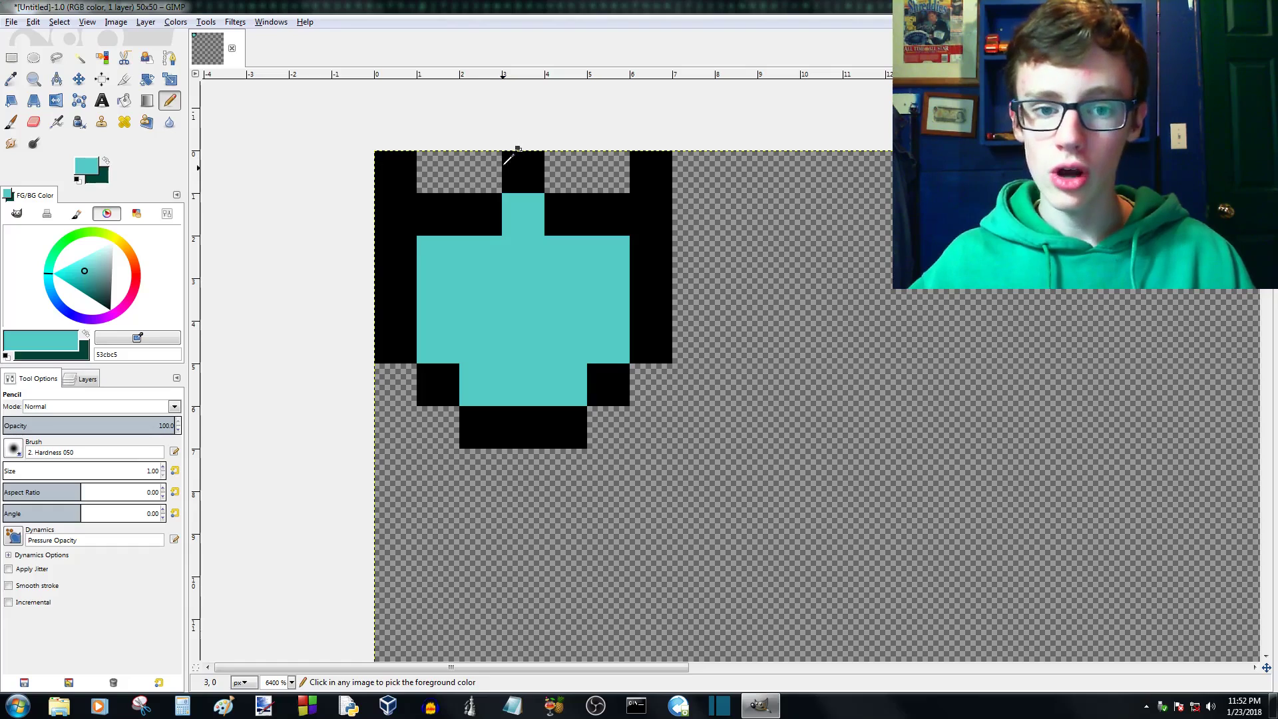
- Sample the outline's black and the fill's teal as foreground colour, and darken the teal to value 39 (296461)
ctrl+click(397, 223)
ctrl+click(572, 298)
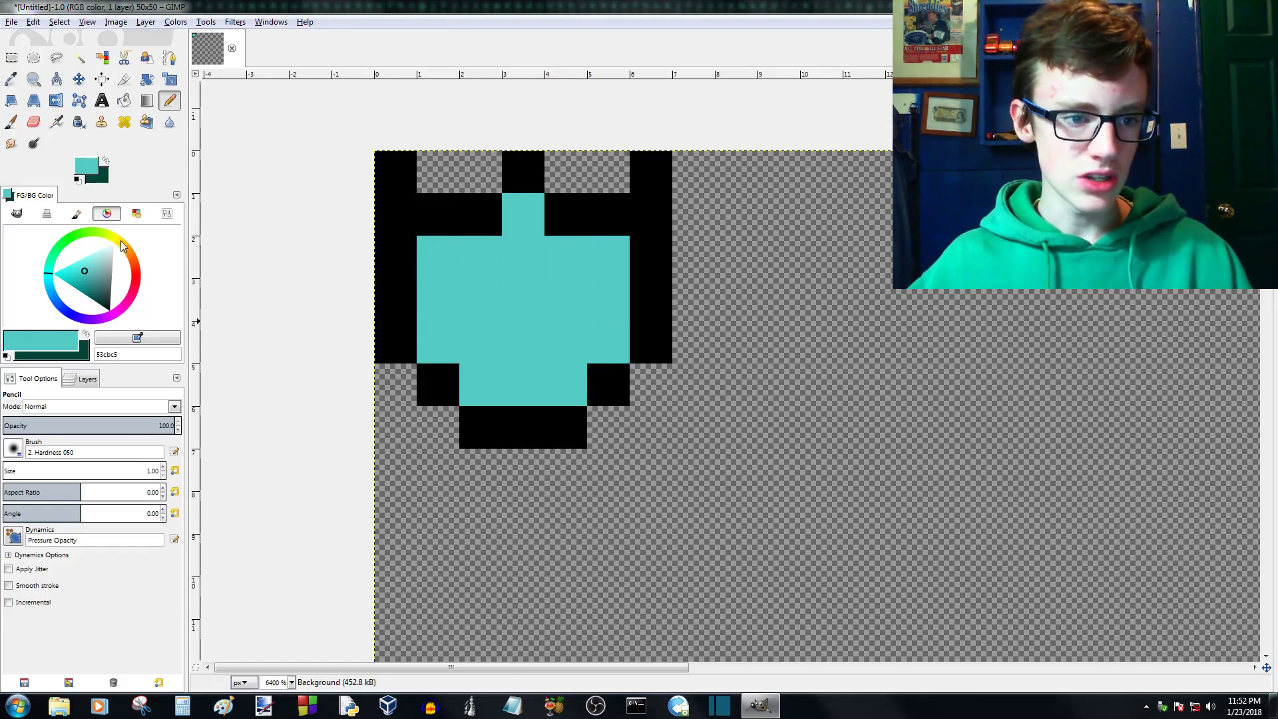
click(166, 214)
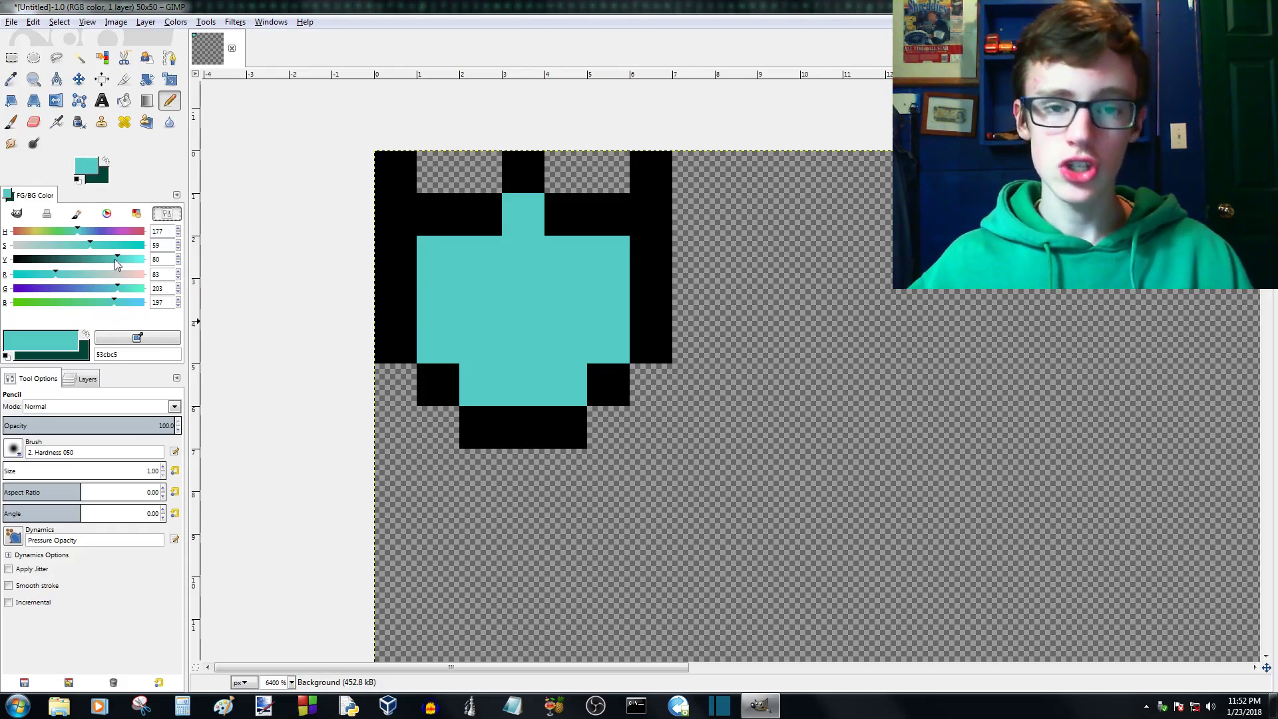
drag(116, 259, 65, 264)
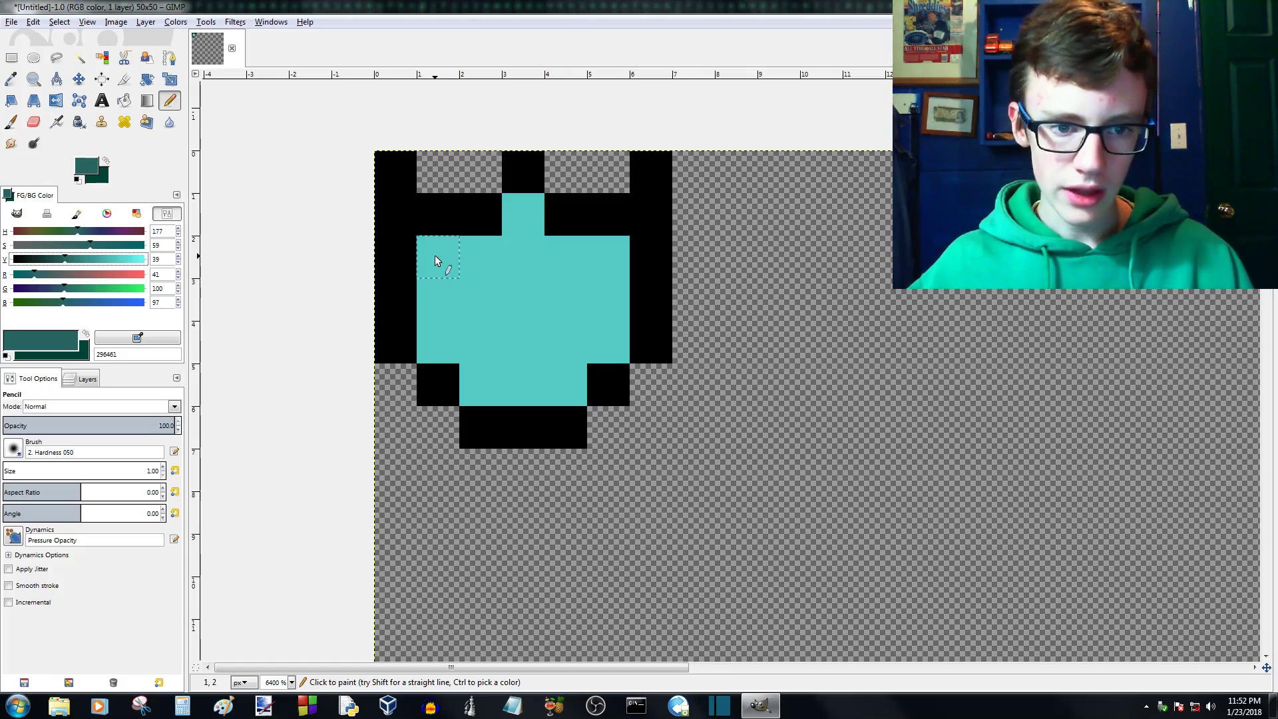
- Shade the fill's two outermost columns with teal 296461, and the columns flanking the centre with lighter teal 3f9b96 at value 61
drag(436, 259, 436, 289)
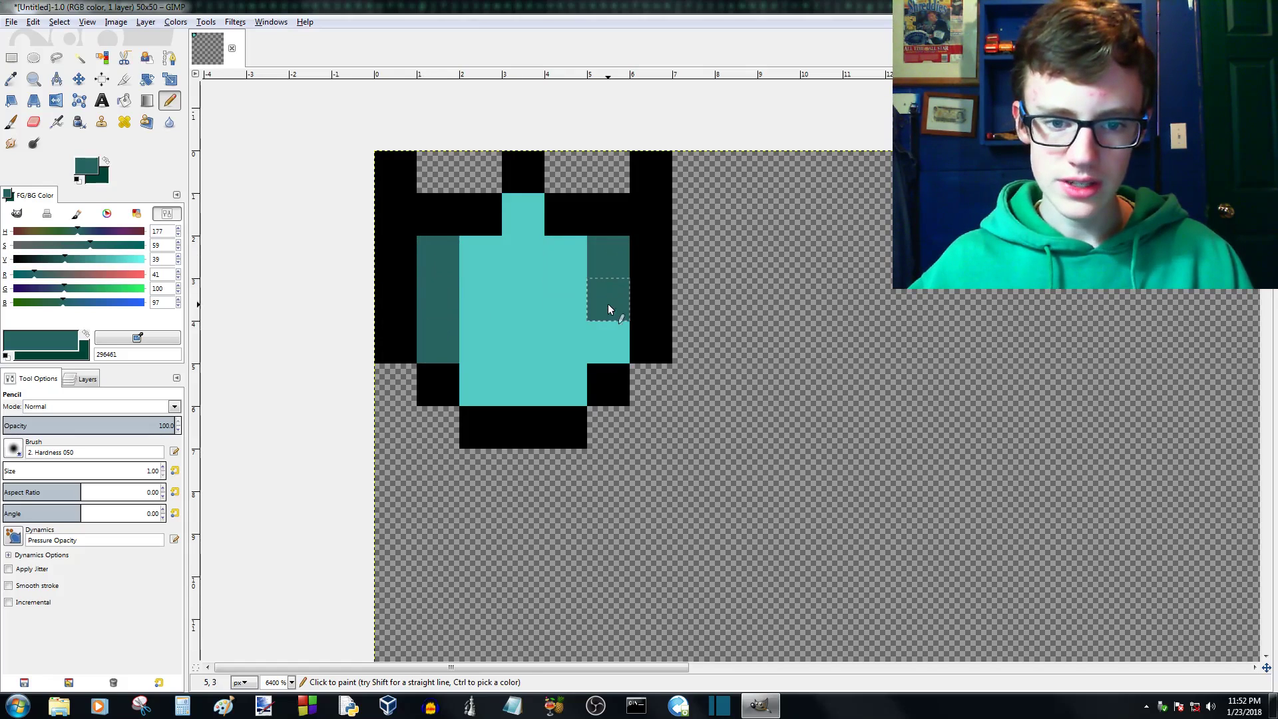
drag(608, 303, 605, 332)
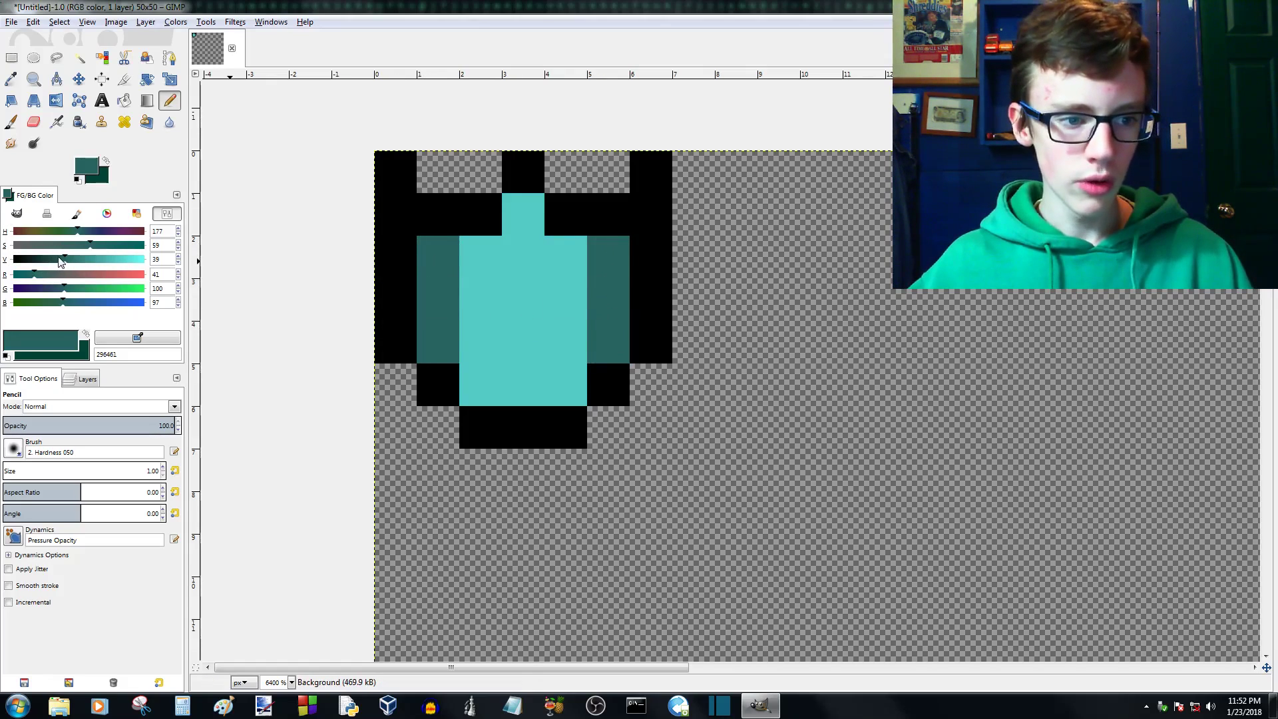
drag(66, 265, 92, 264)
click(469, 253)
drag(479, 345, 480, 366)
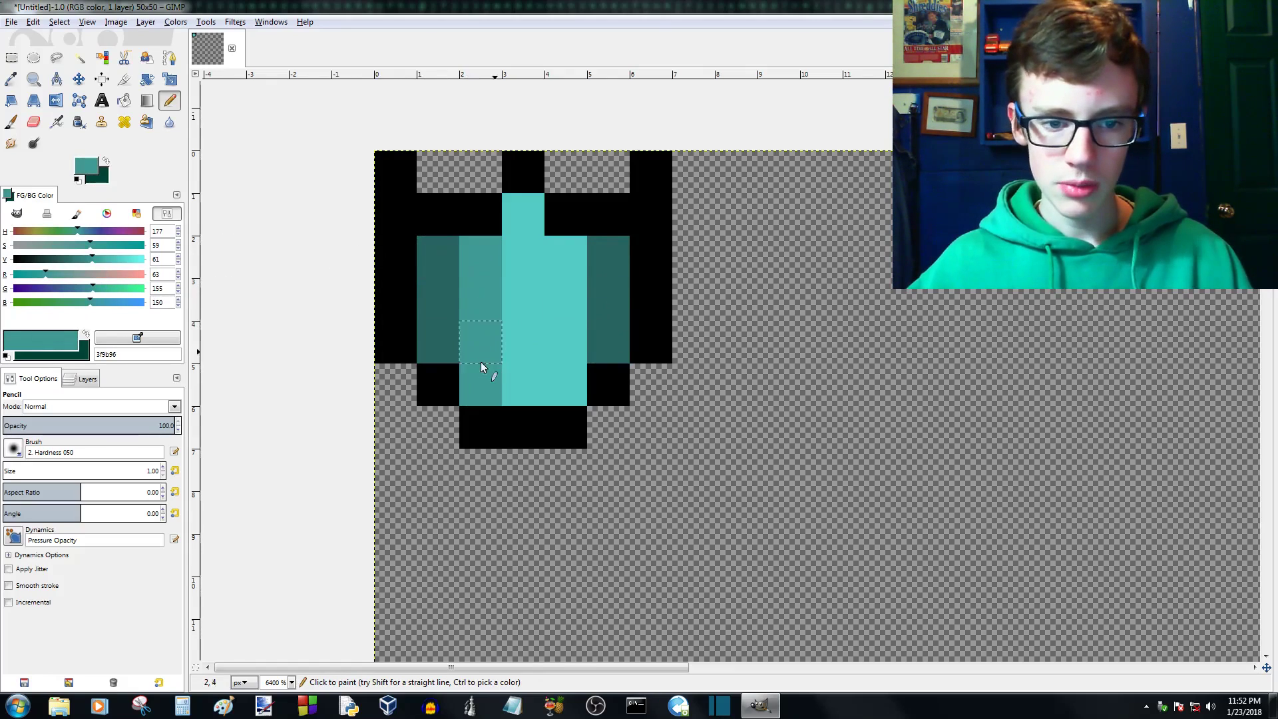
scroll(573, 366, down, 4)
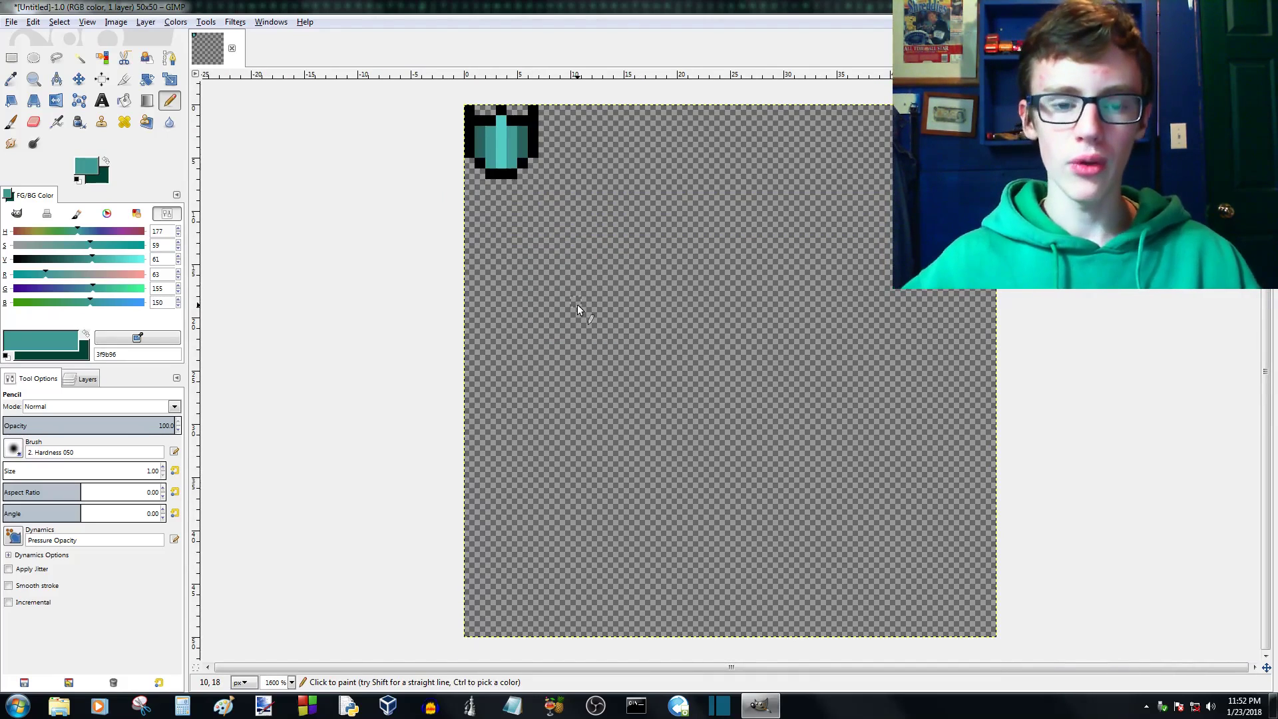
scroll(586, 272, down, 1)
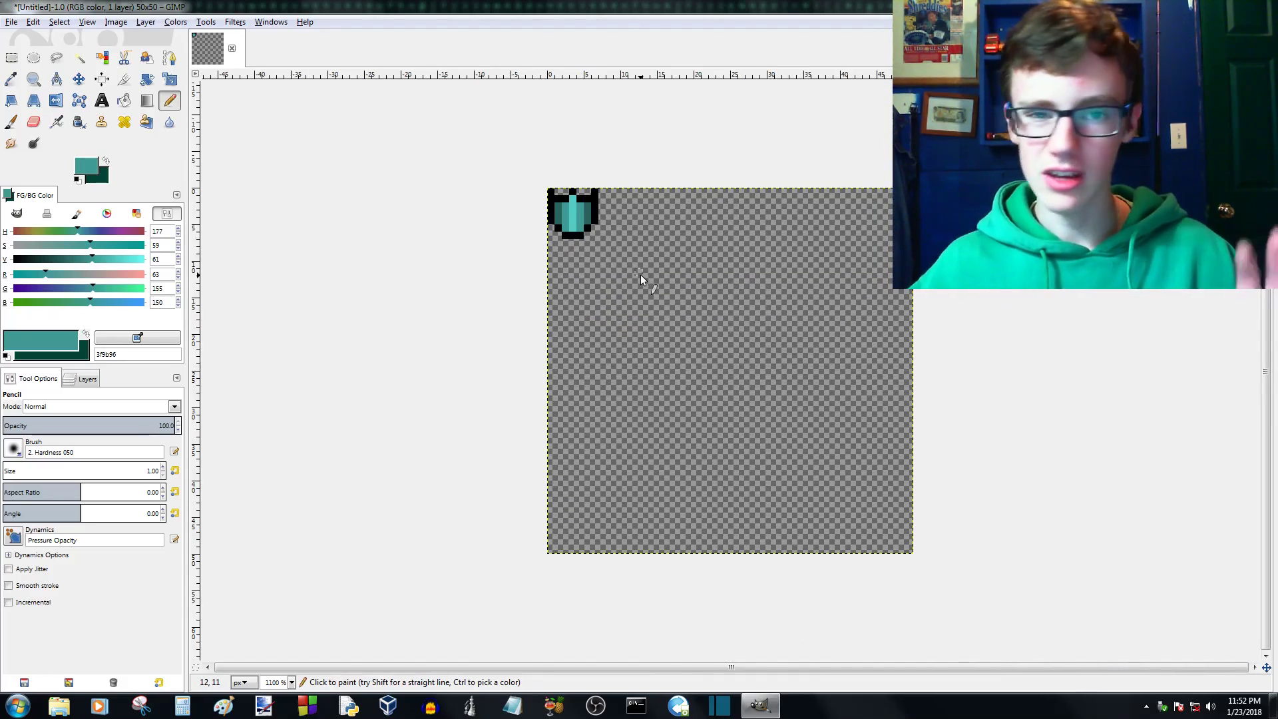
- Darken the foreground teal to value 27 (1c4442) and repaint the sprite's entire black outline with it
scroll(579, 274, up, 4)
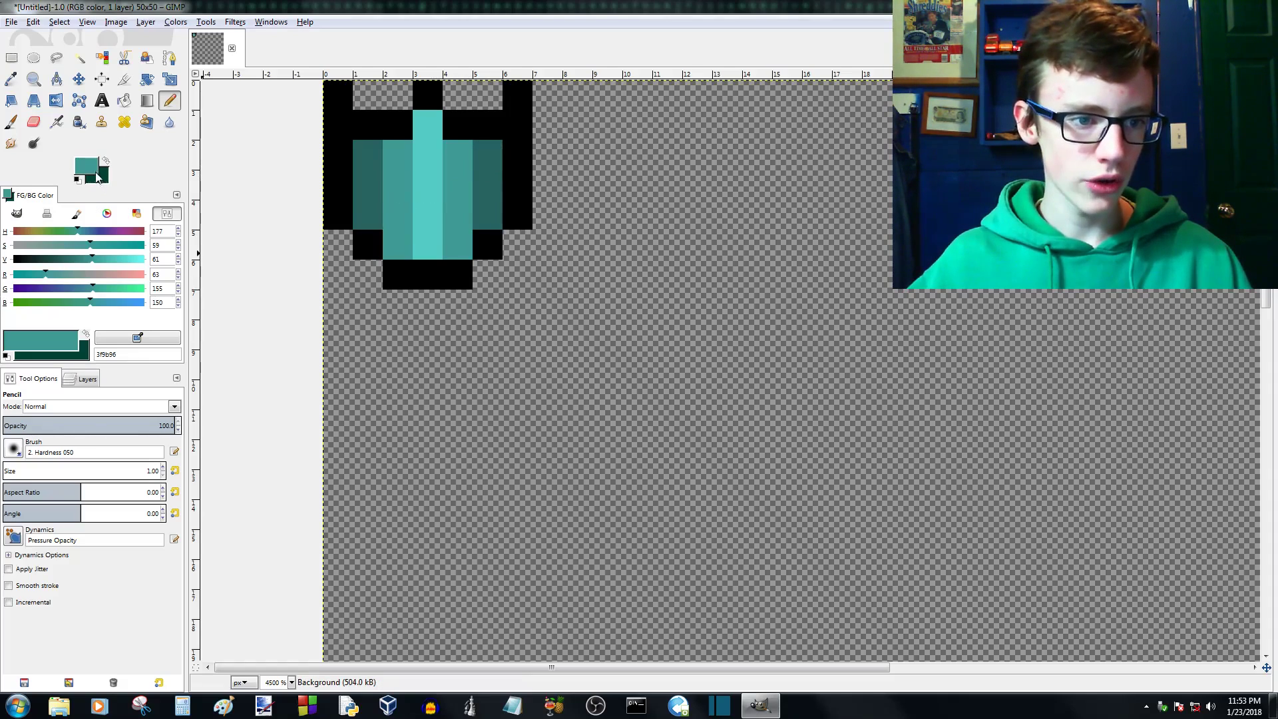
click(81, 260)
drag(81, 262, 50, 264)
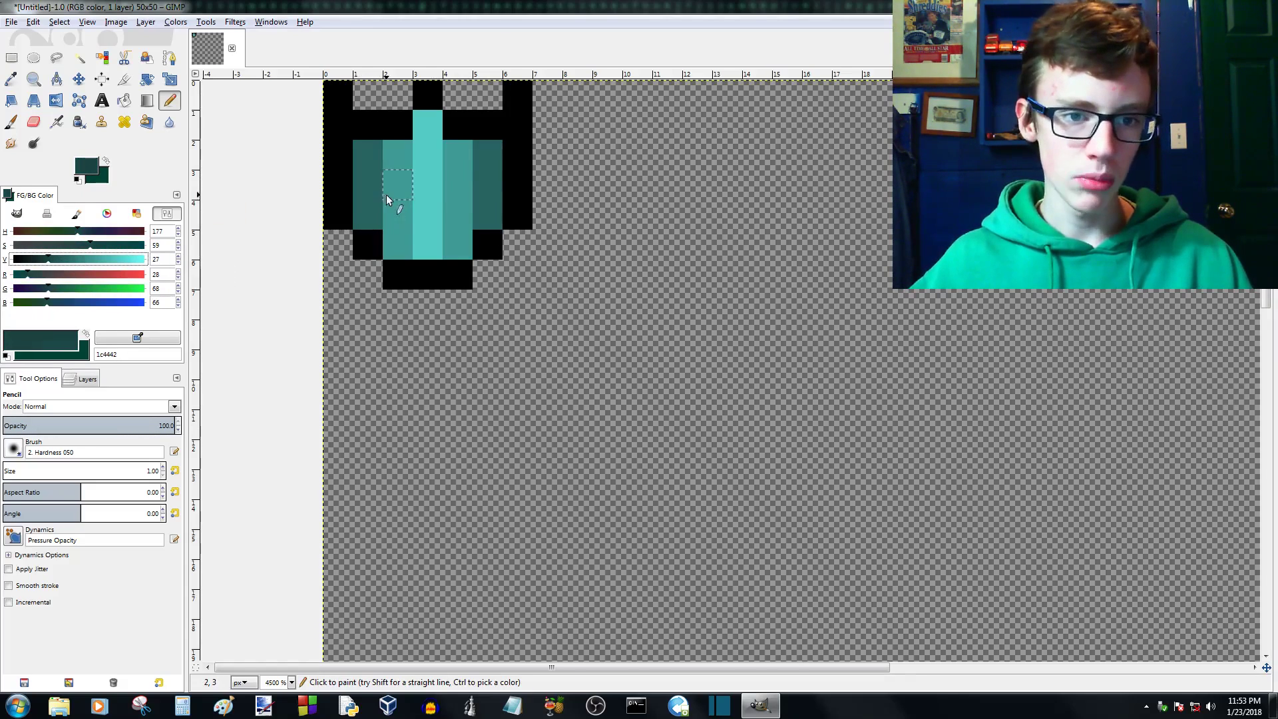
drag(338, 93, 342, 184)
click(362, 121)
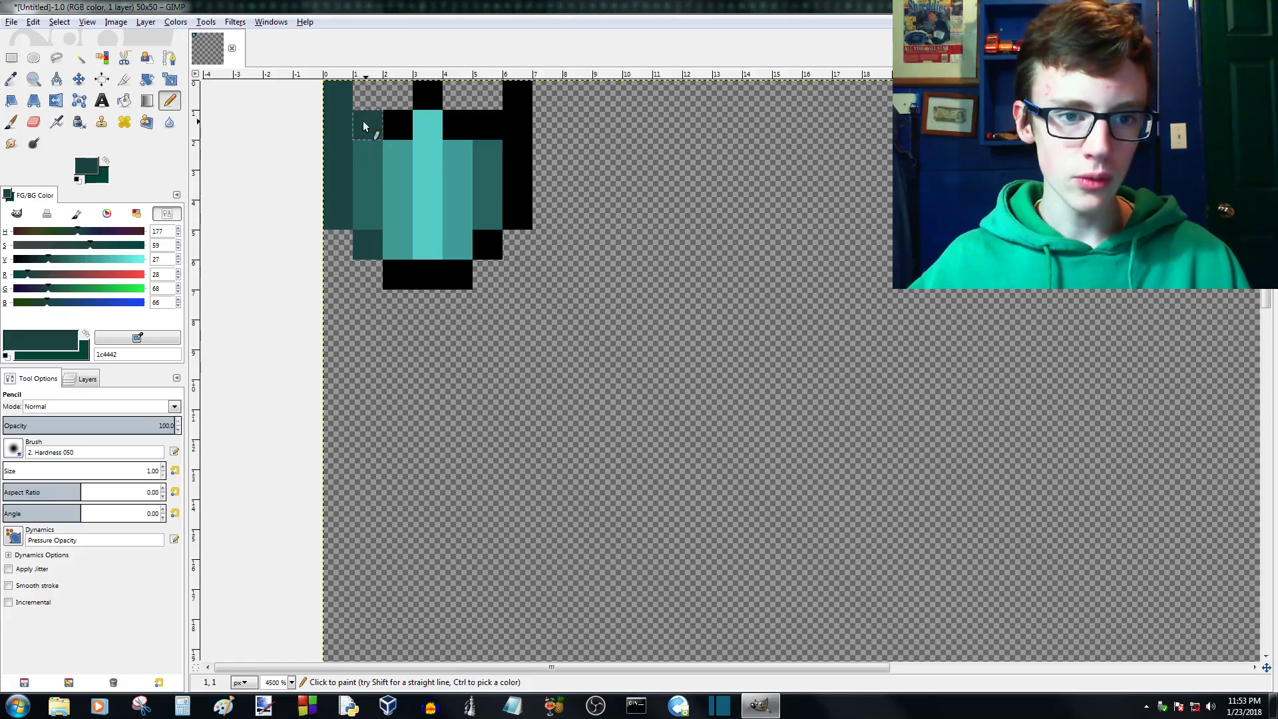
click(394, 122)
click(432, 91)
mouse_move(457, 115)
mouse_down()
mouse_move(487, 123)
mouse_move(516, 101)
mouse_up()
drag(484, 247, 457, 277)
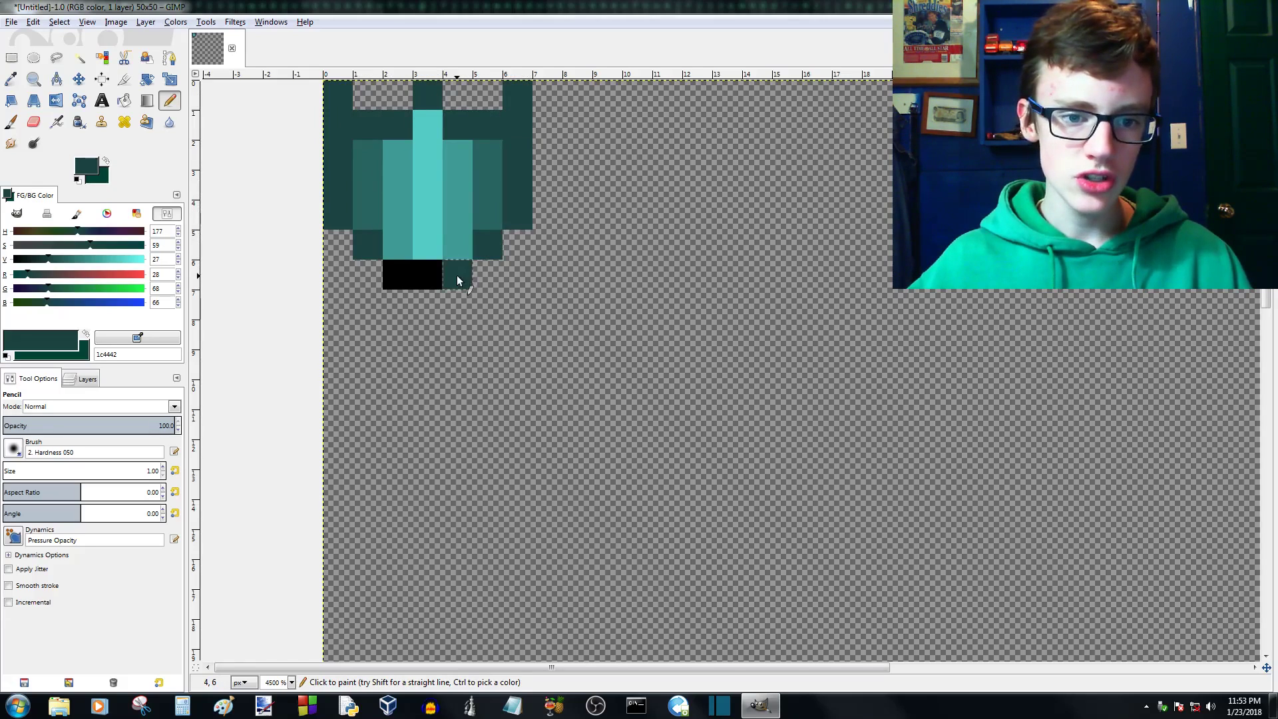
key(minus)
key(minus)
key(minus)
key(minus)
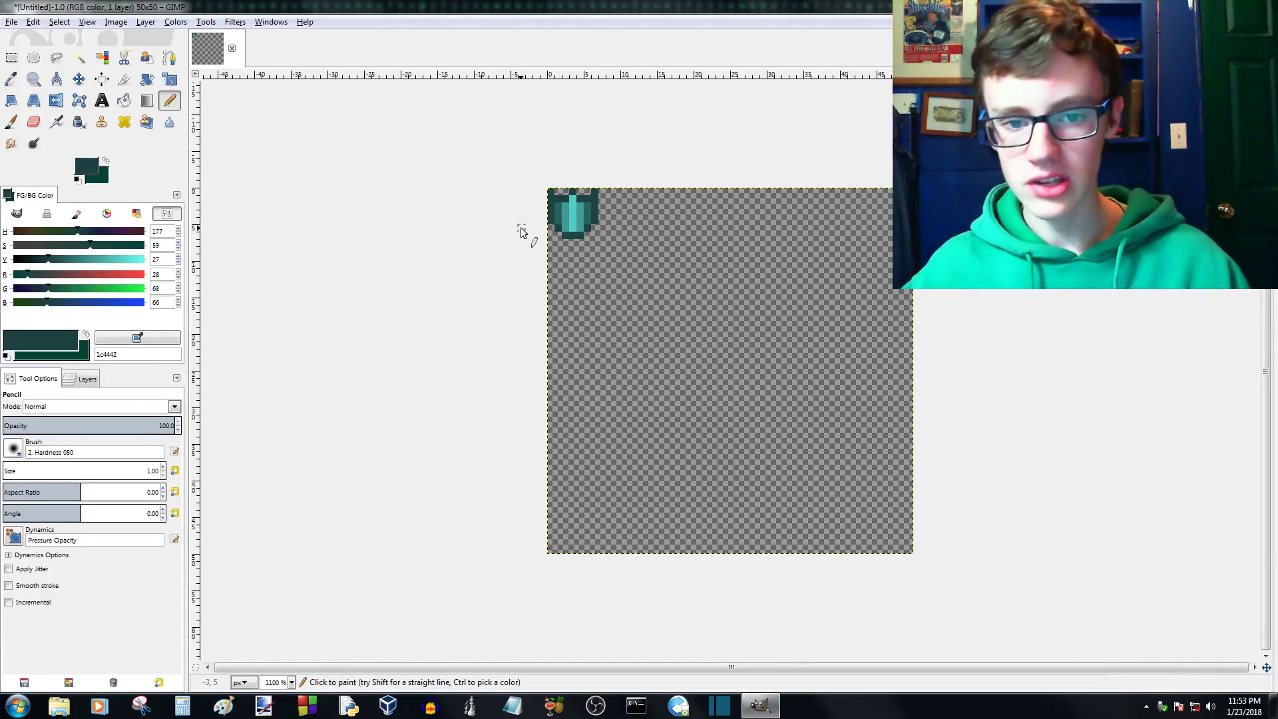
key(plus)
key(plus)
scroll(432, 154, up, 1)
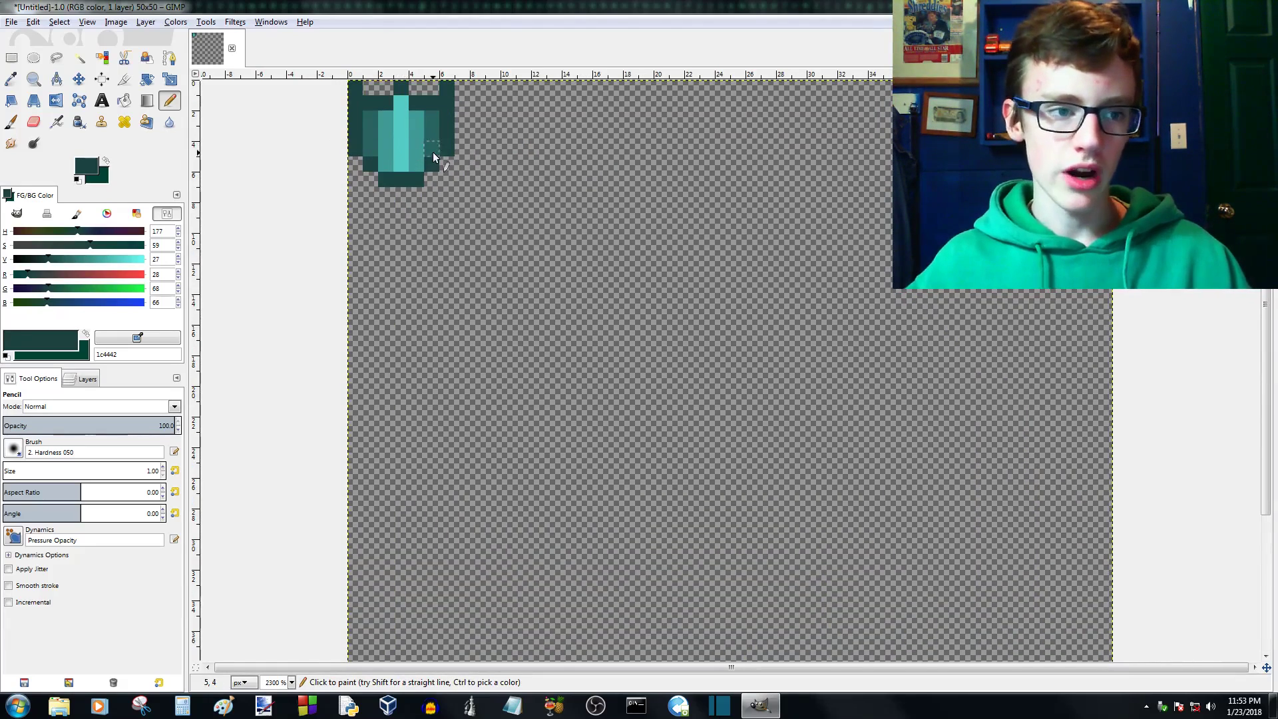
key(r)
mouse_move(454, 187)
mouse_down()
mouse_move(326, 100)
mouse_move(330, 76)
mouse_move(346, 79)
mouse_up()
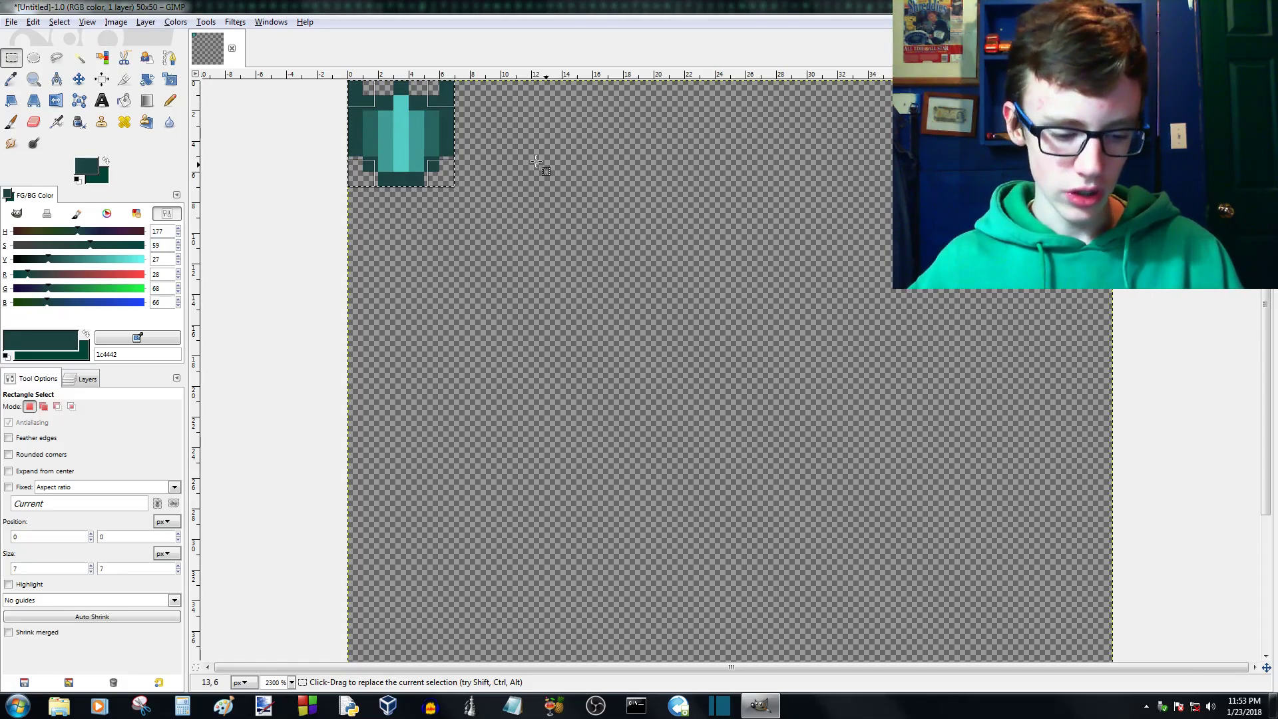
key(ctrl)
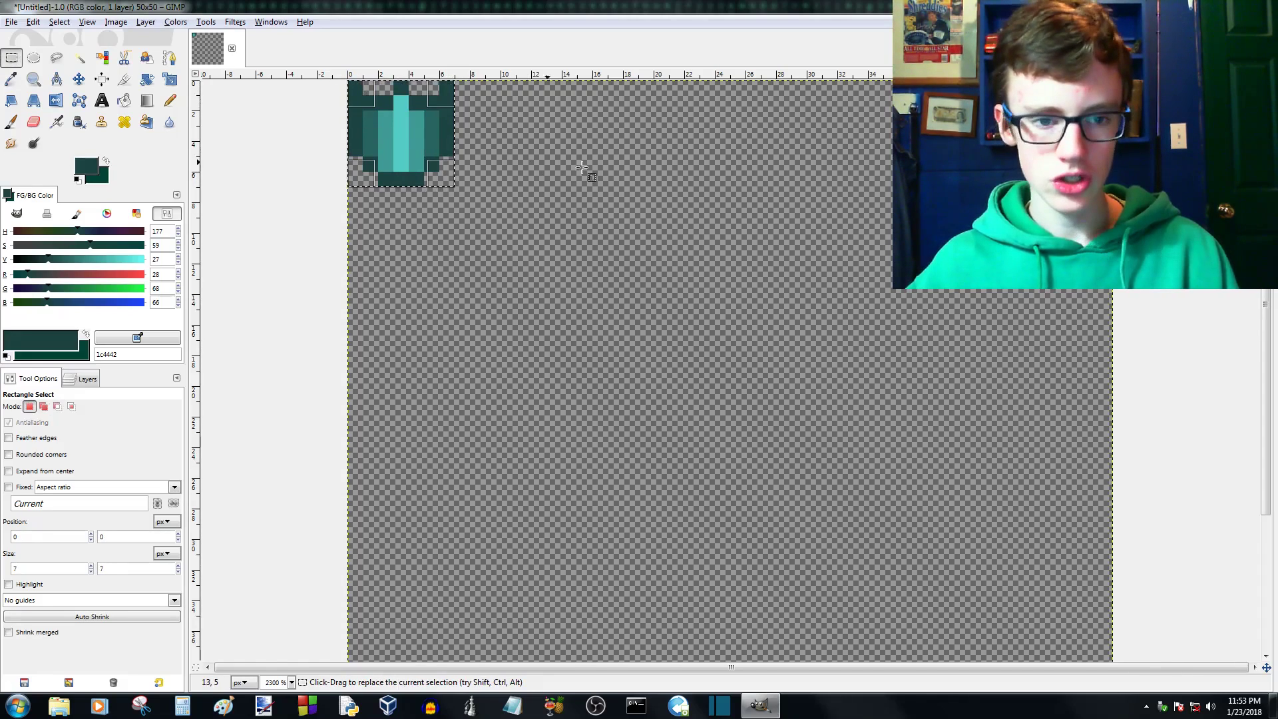
click(454, 187)
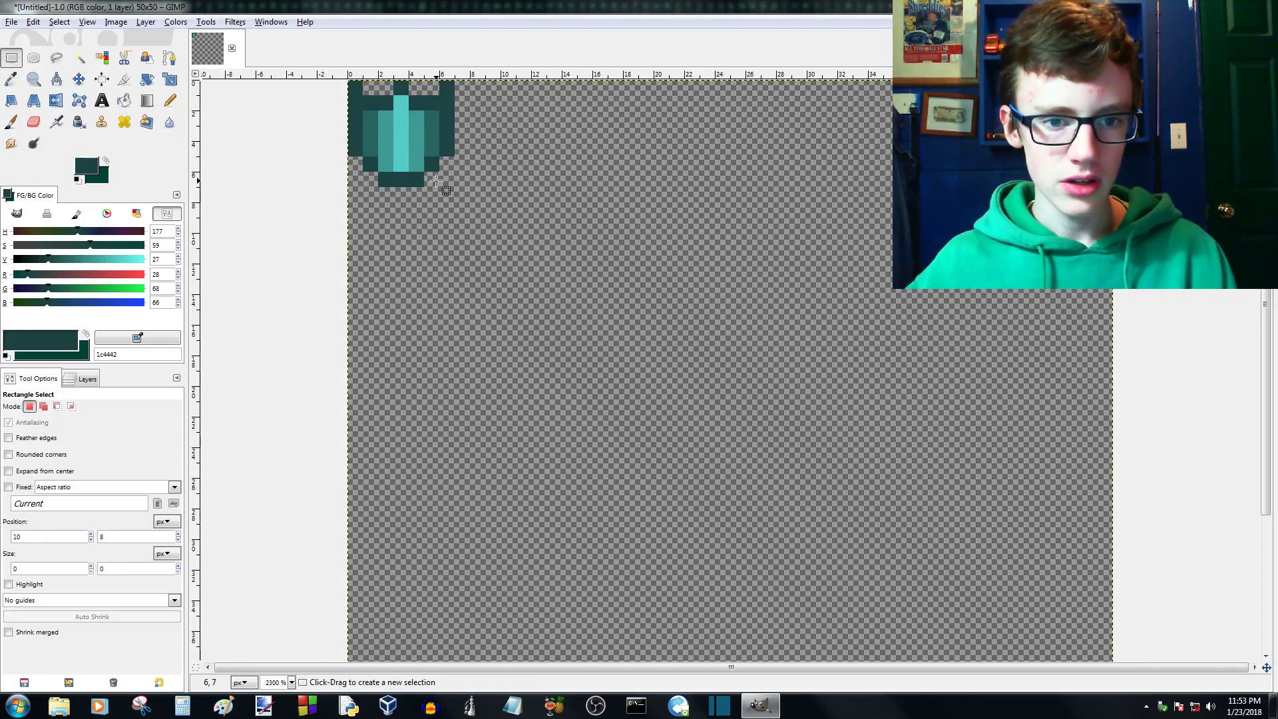
- Select the whole 7 x 7 px sprite with Rectangle Select, copy it, and paste it as a new layer
drag(453, 187, 353, 85)
key(ctrl)
key(ctrl+c)
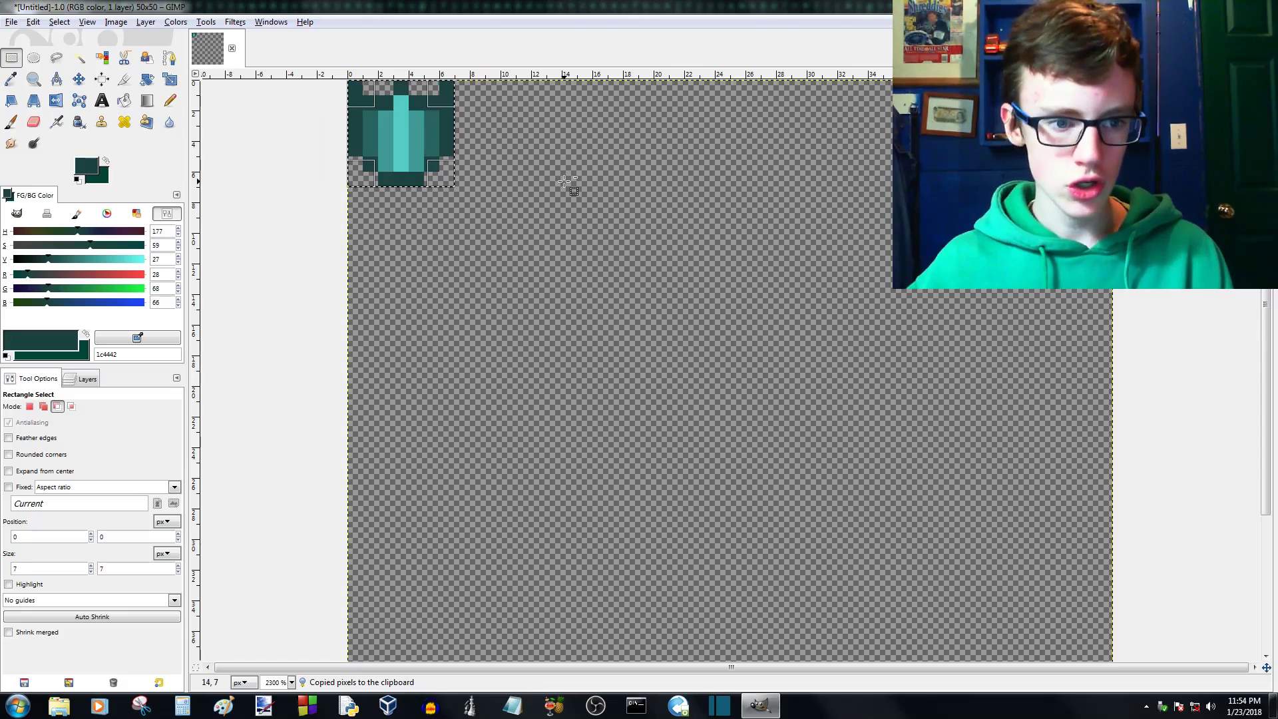
key(ctrl+v)
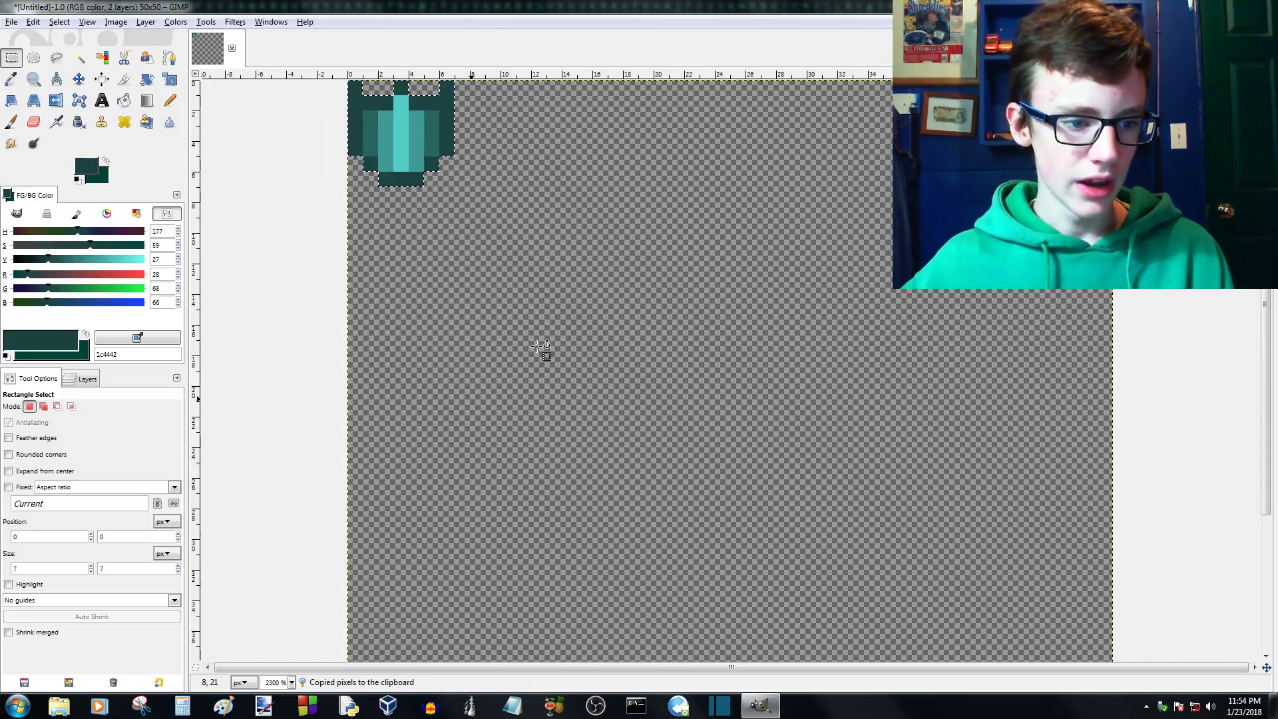
click(87, 379)
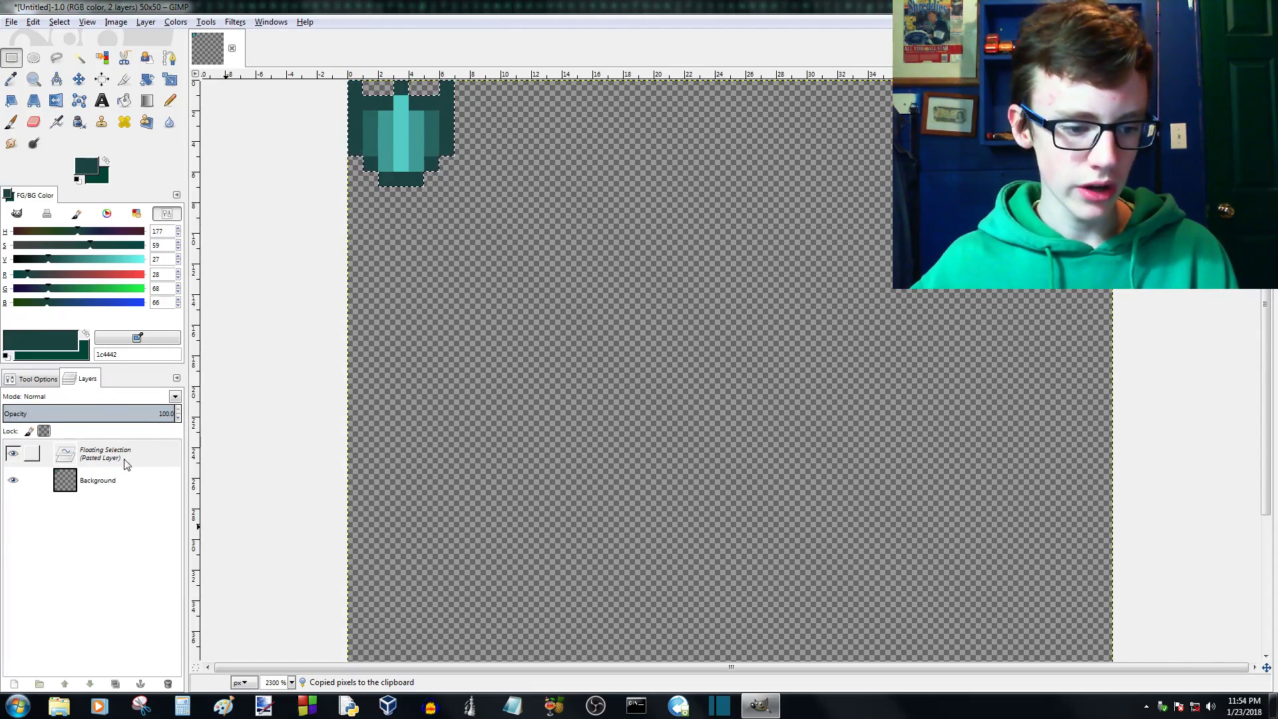
click(14, 686)
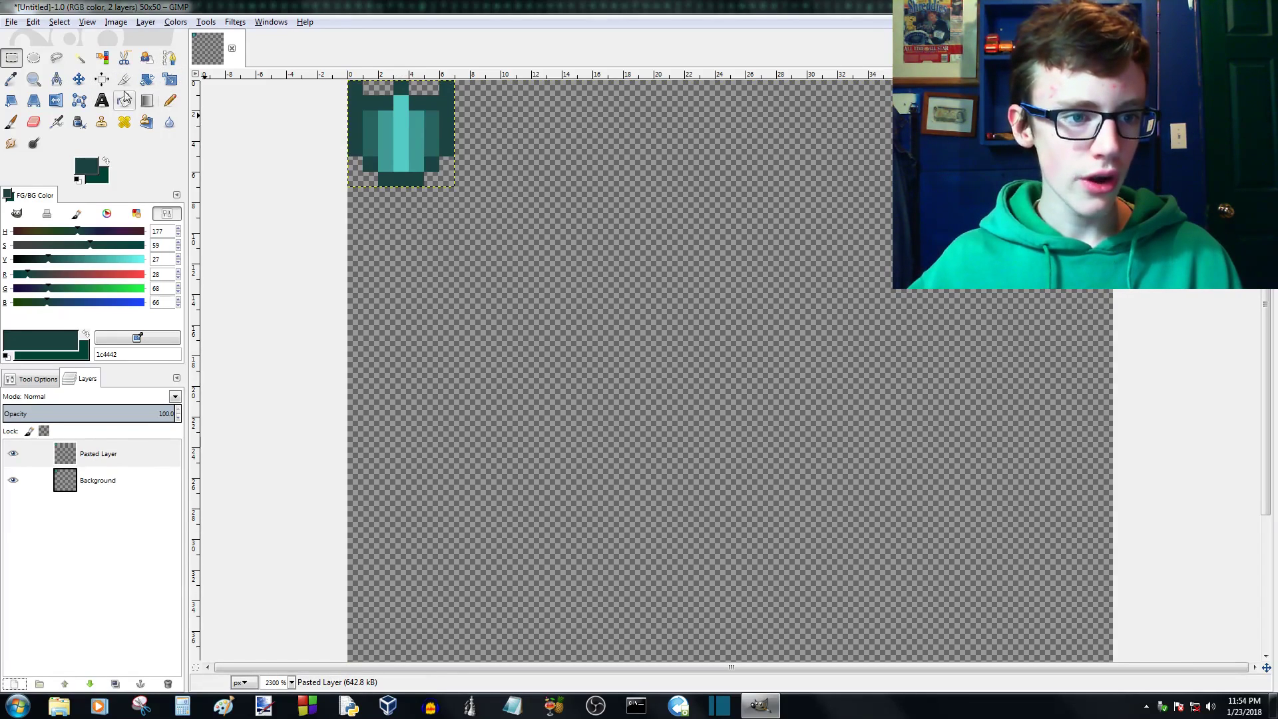
- Lower the pasted layer beneath the Background layer and move the copied sprite level with the original, 1 px to its right
click(79, 79)
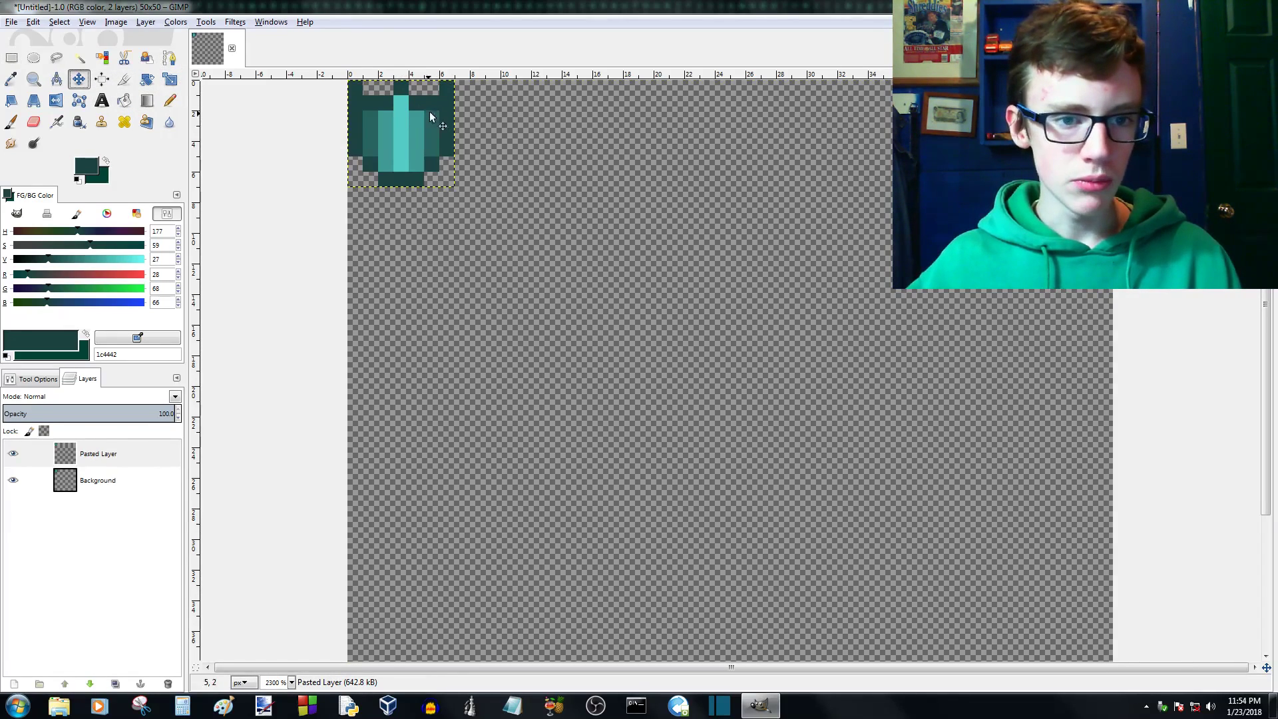
drag(383, 145, 551, 211)
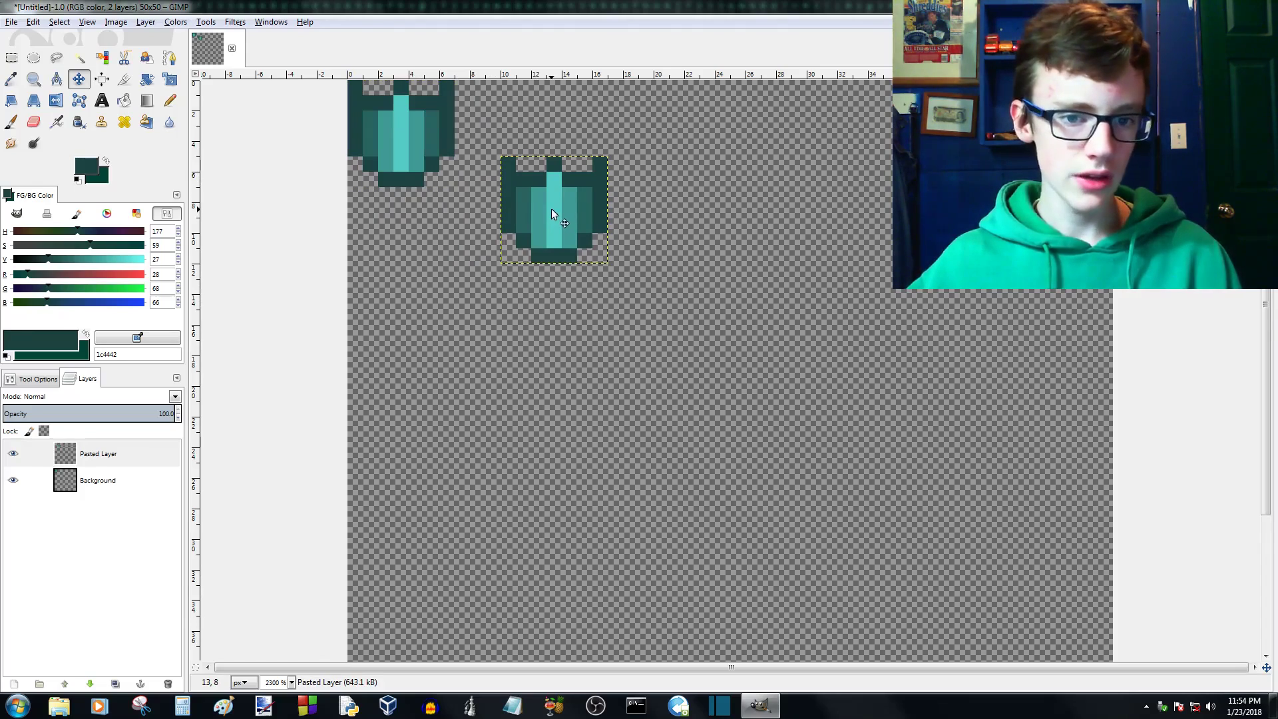
click(84, 460)
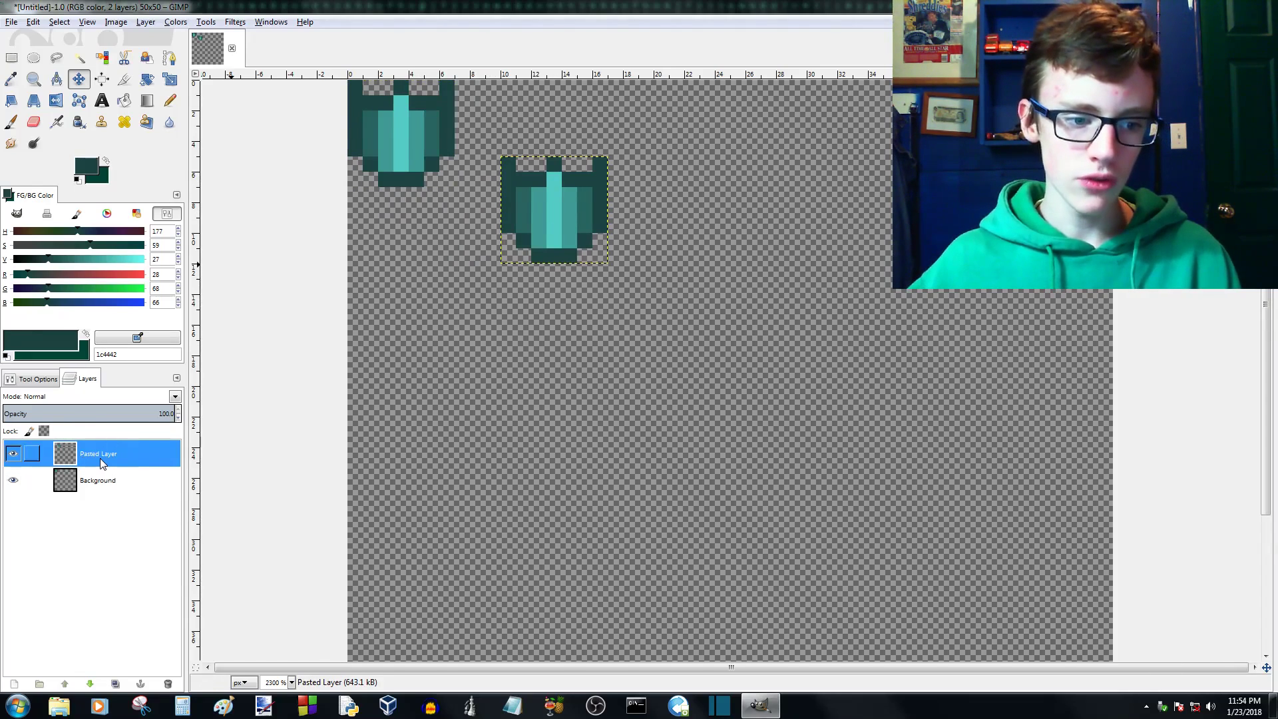
click(90, 684)
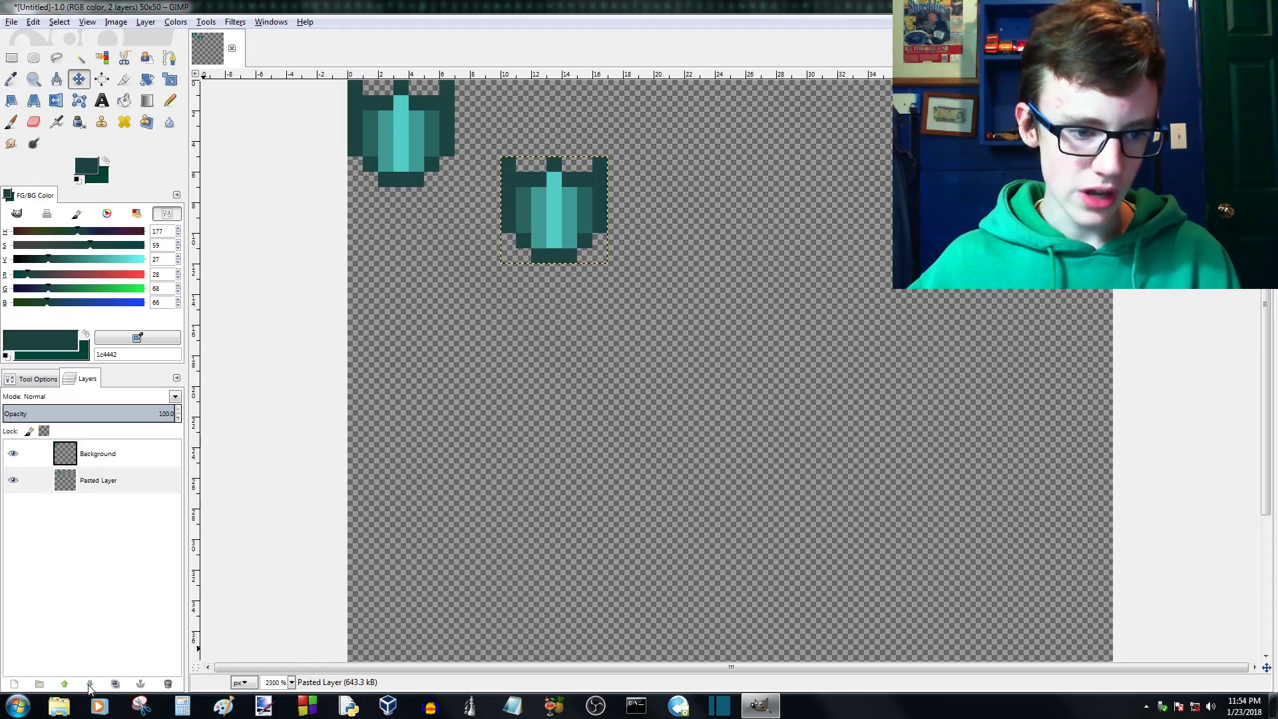
drag(549, 248, 442, 214)
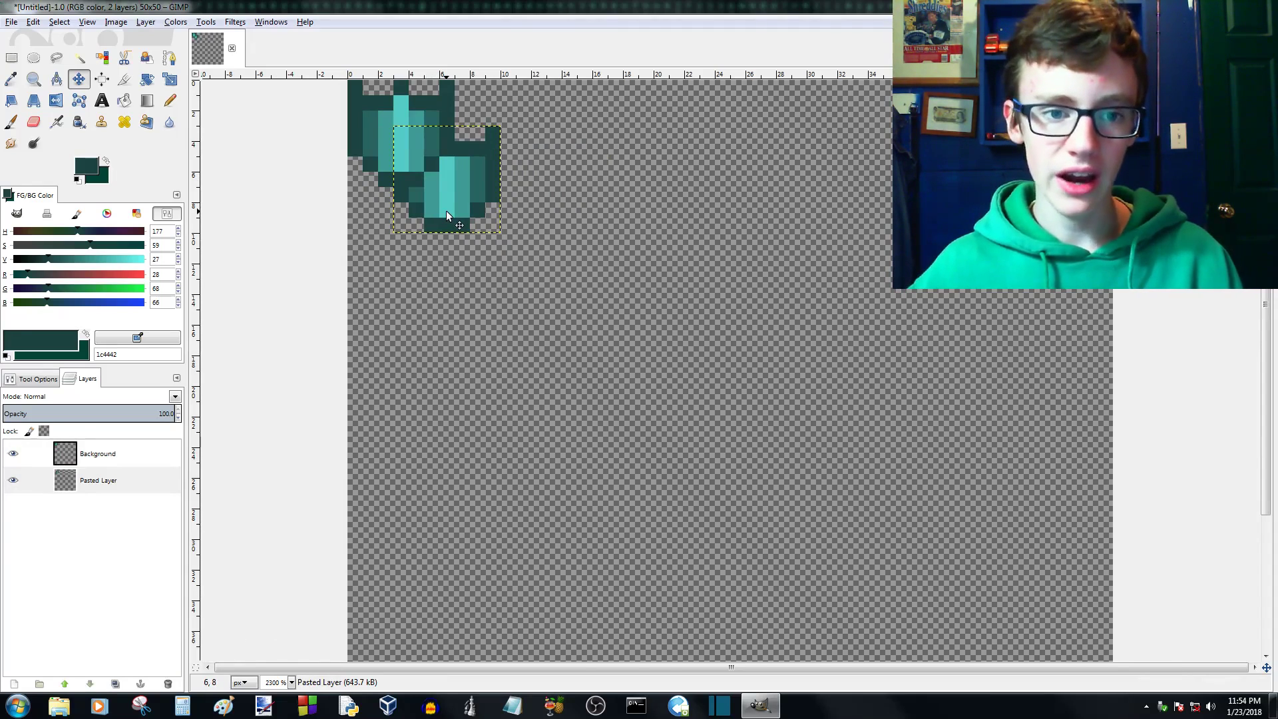
scroll(436, 174, down, 2)
drag(597, 242, 637, 218)
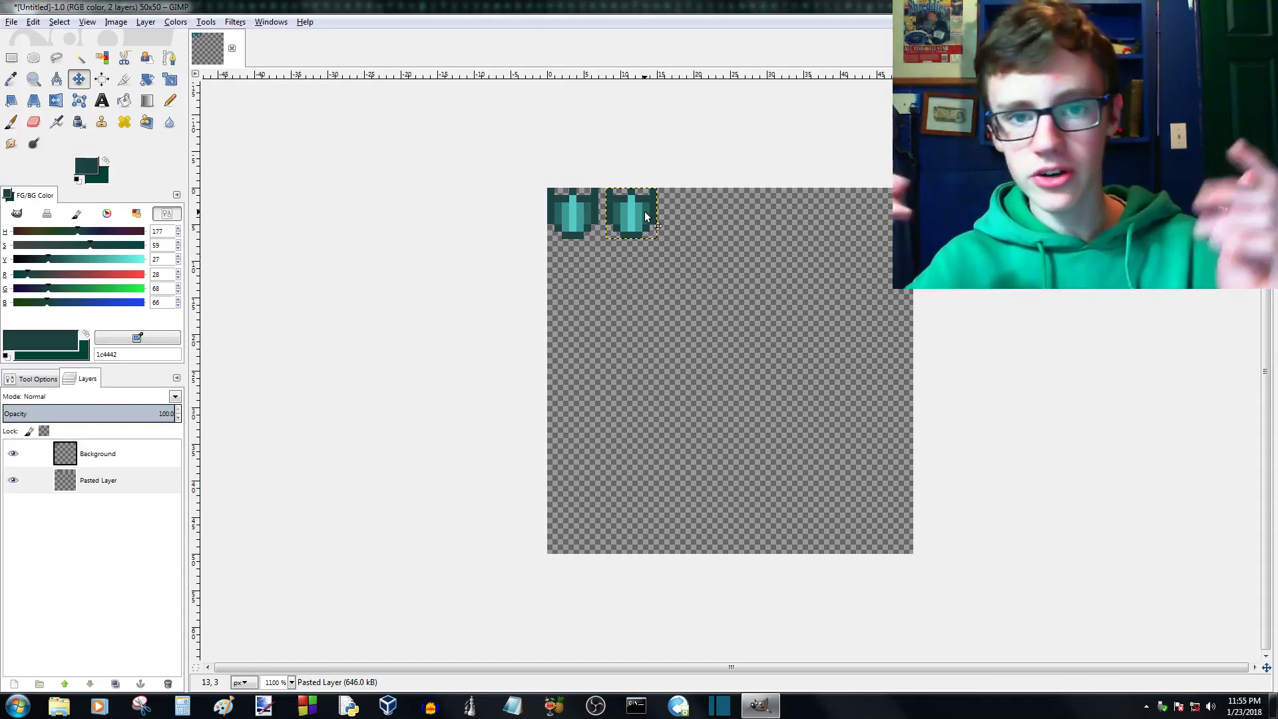
- Save the image as image.xcf in the Pictures folder, replacing the existing file
click(10, 23)
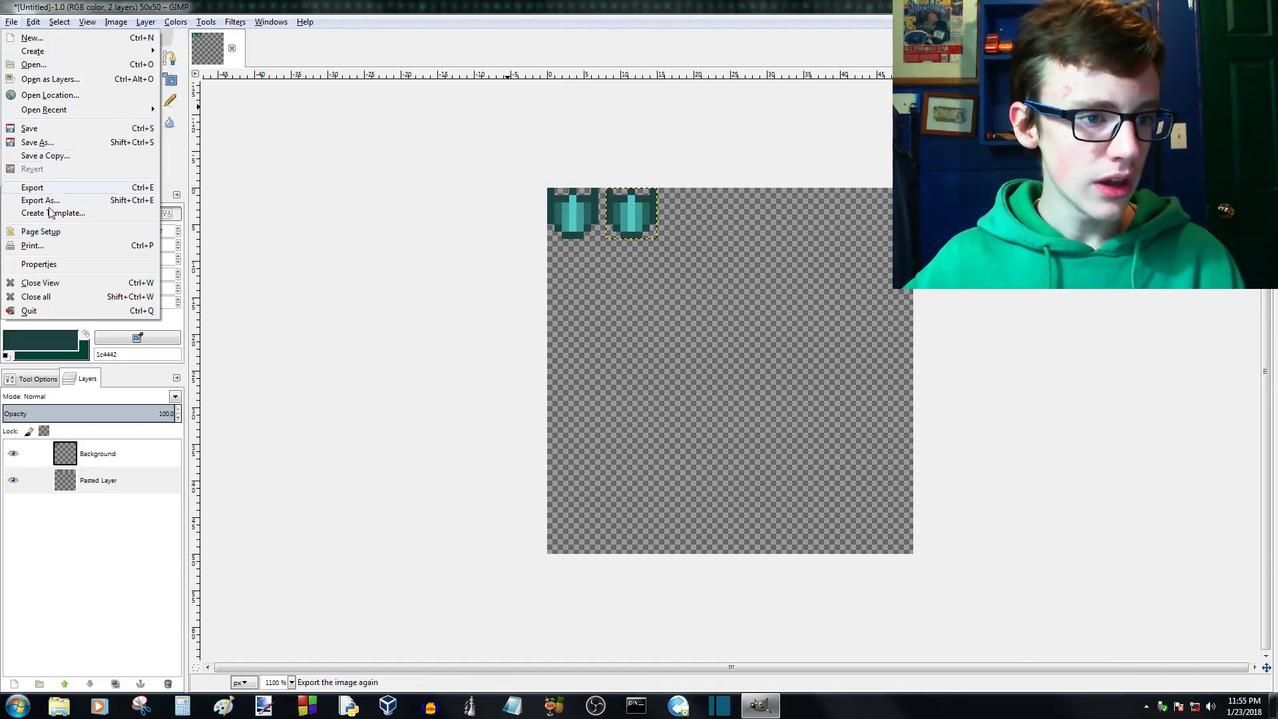
click(92, 142)
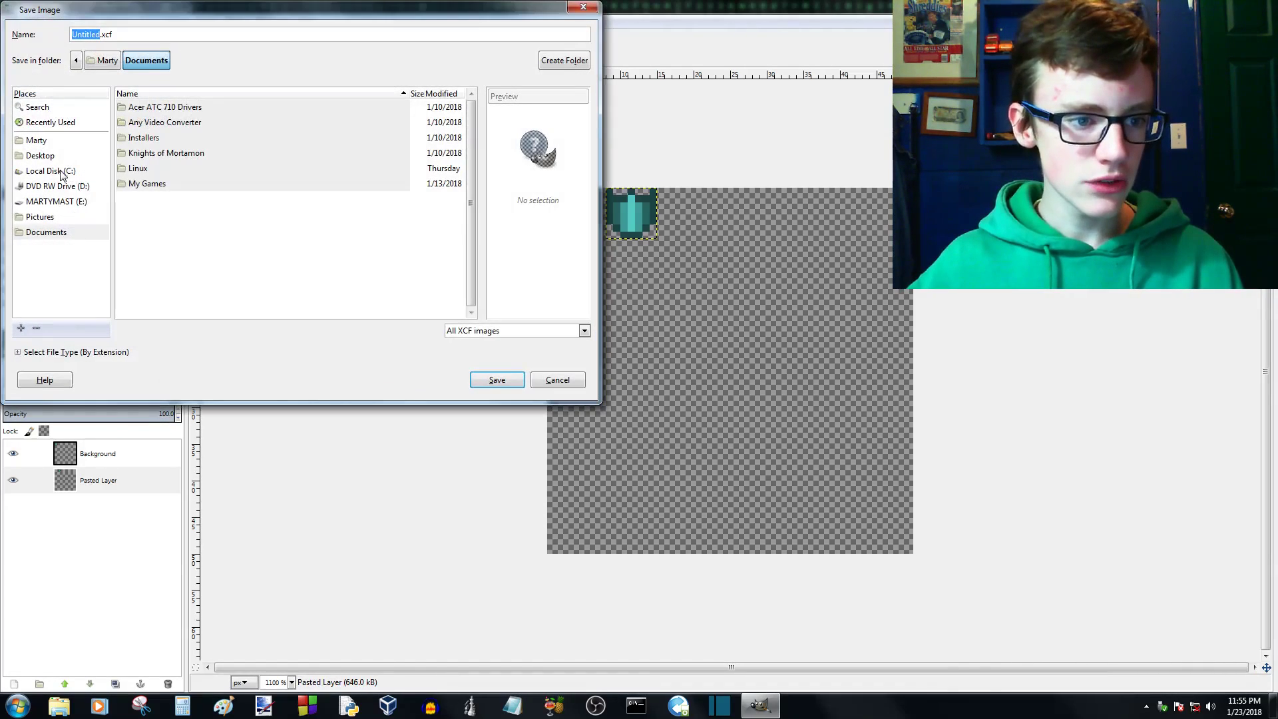
click(47, 220)
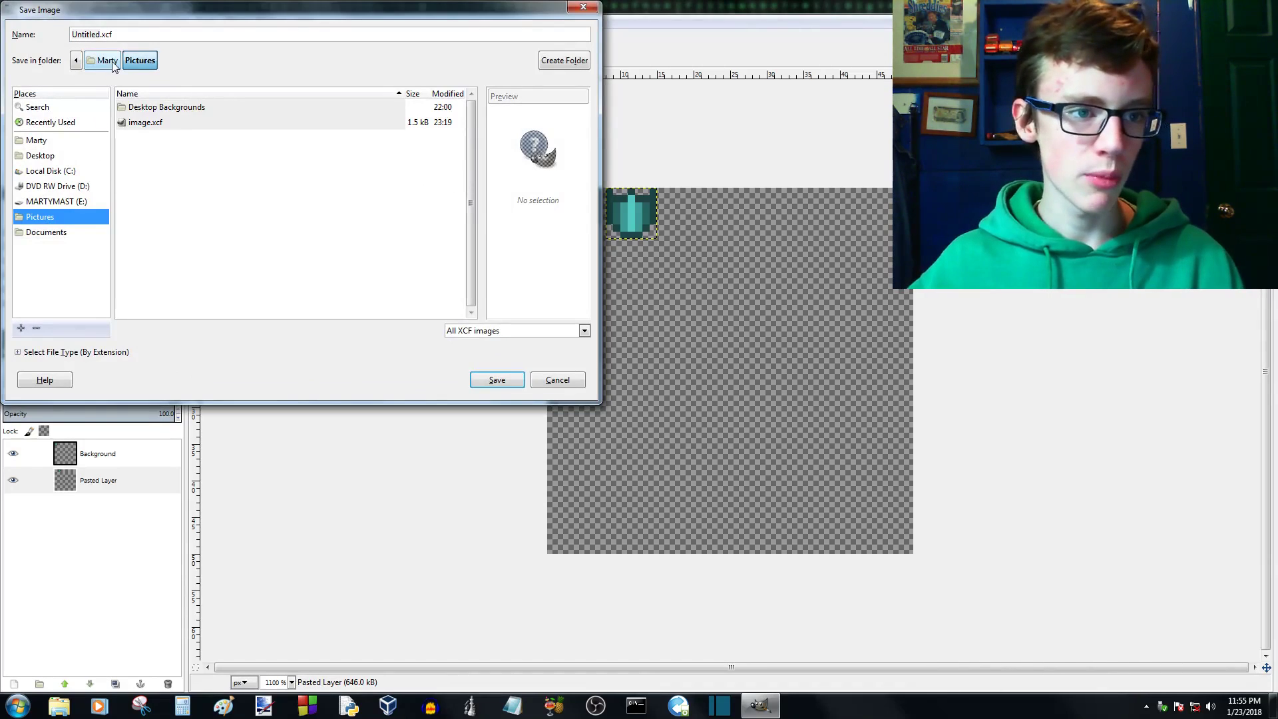
click(100, 35)
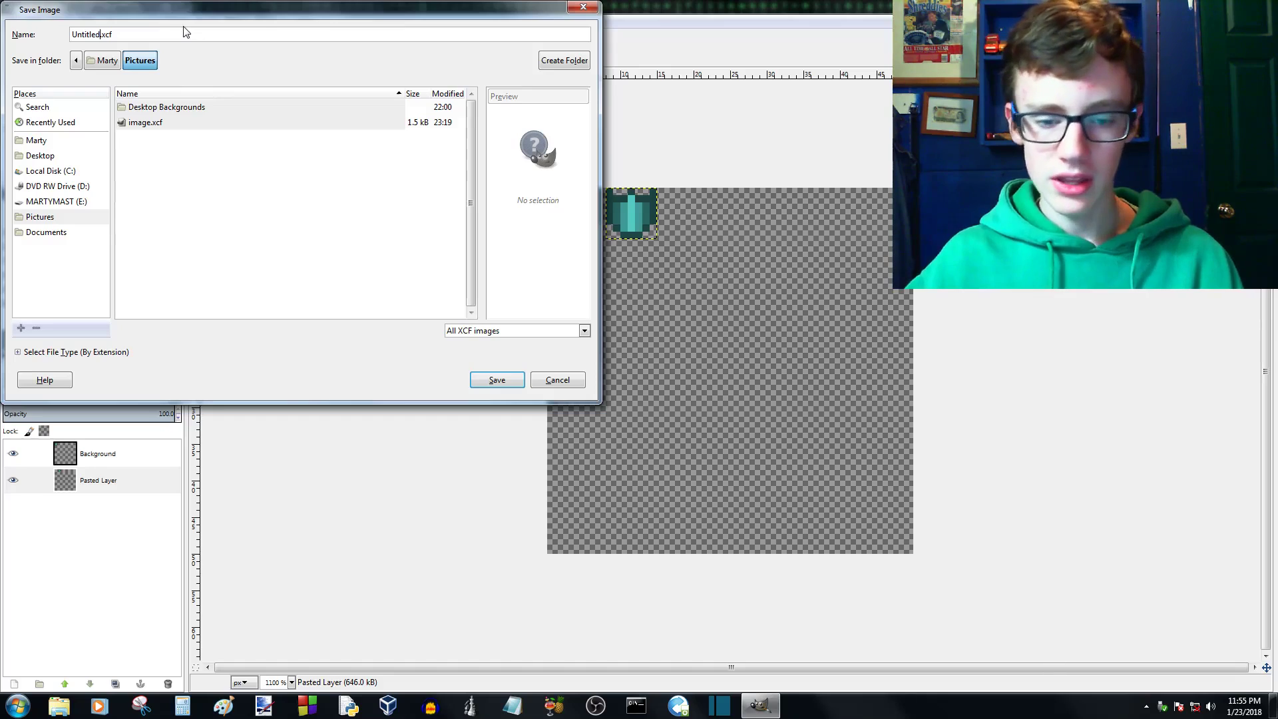
key(BackSpace)
key(BackSpace)
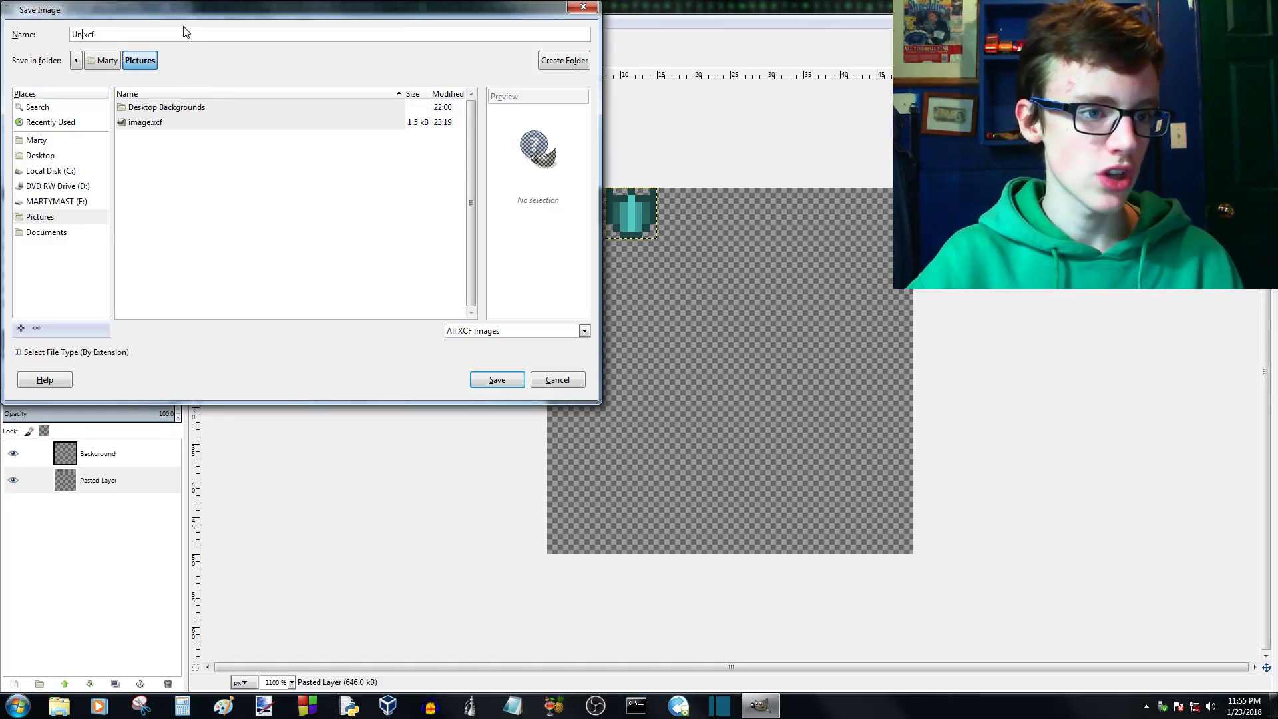
text(io)
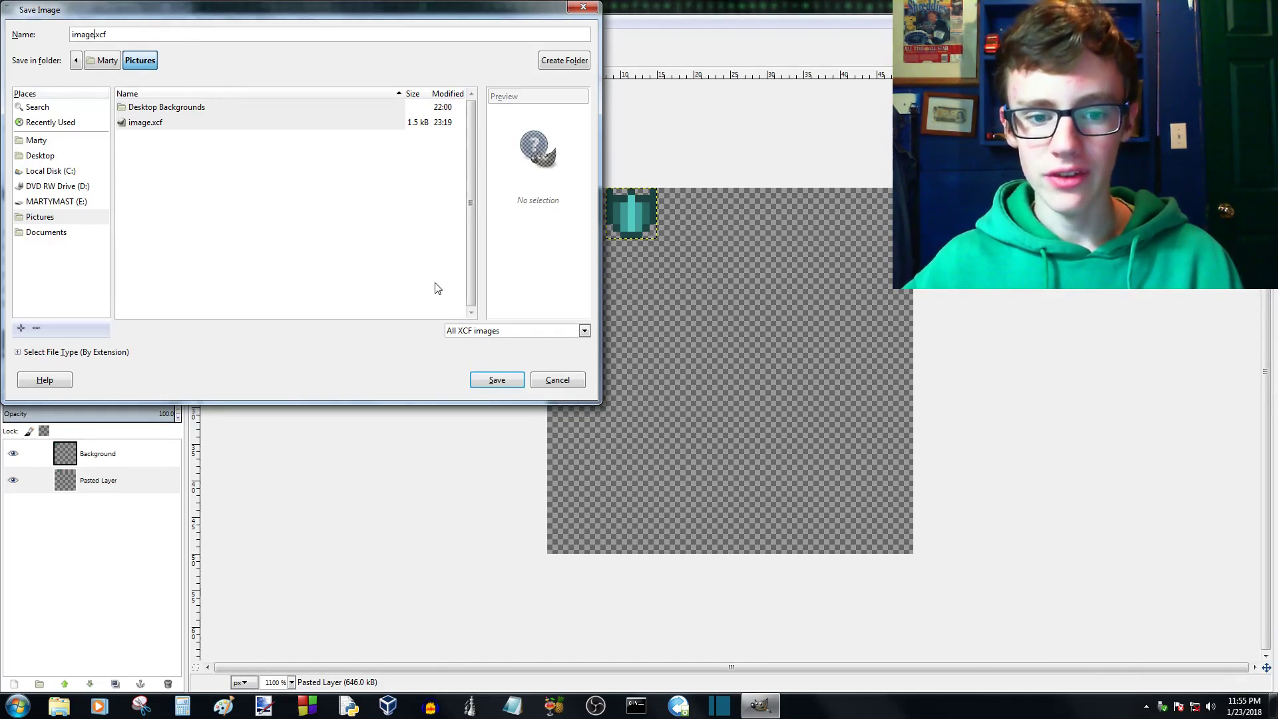
click(493, 384)
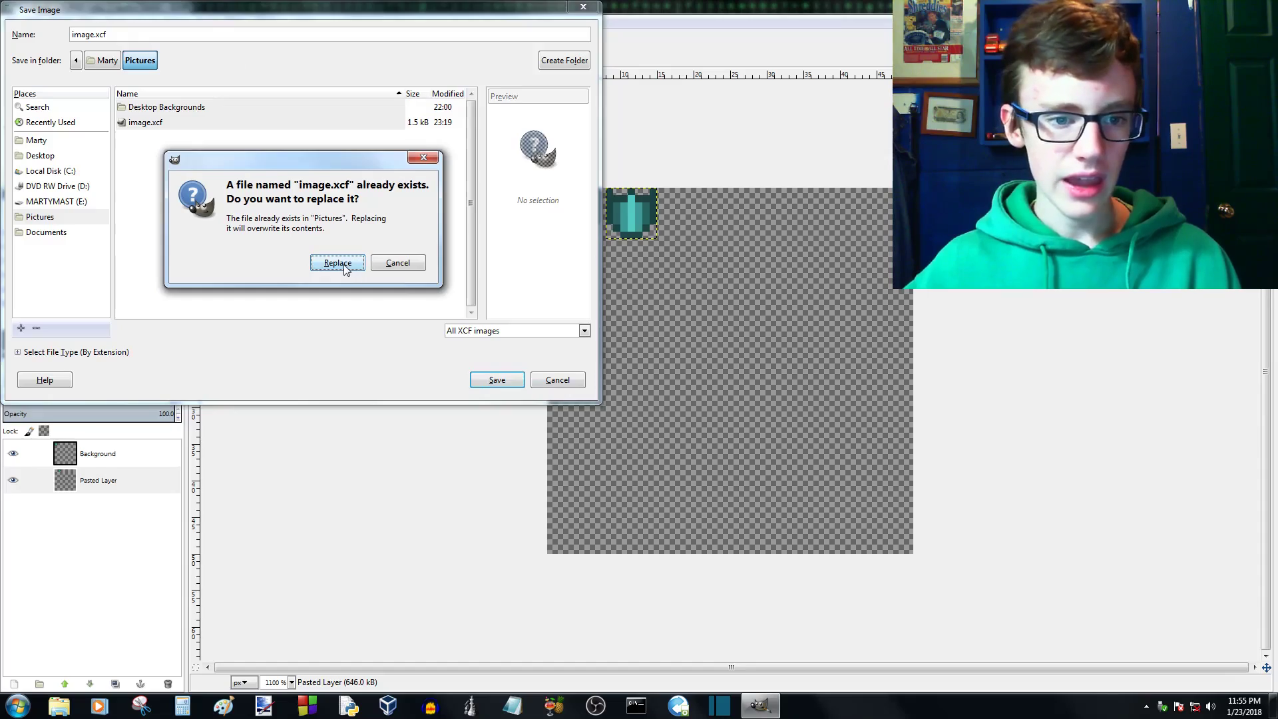
click(338, 263)
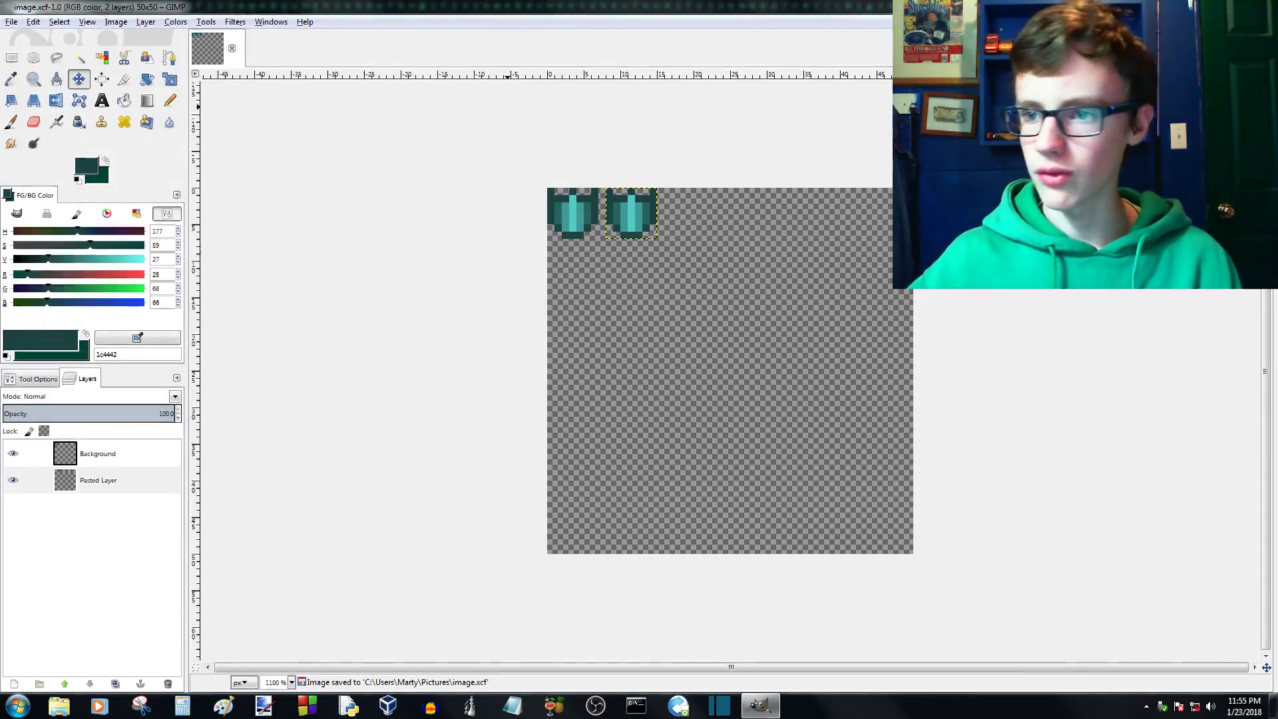
- Switch to Windows Explorer and open the Pictures library containing the saved image file
click(1261, 6)
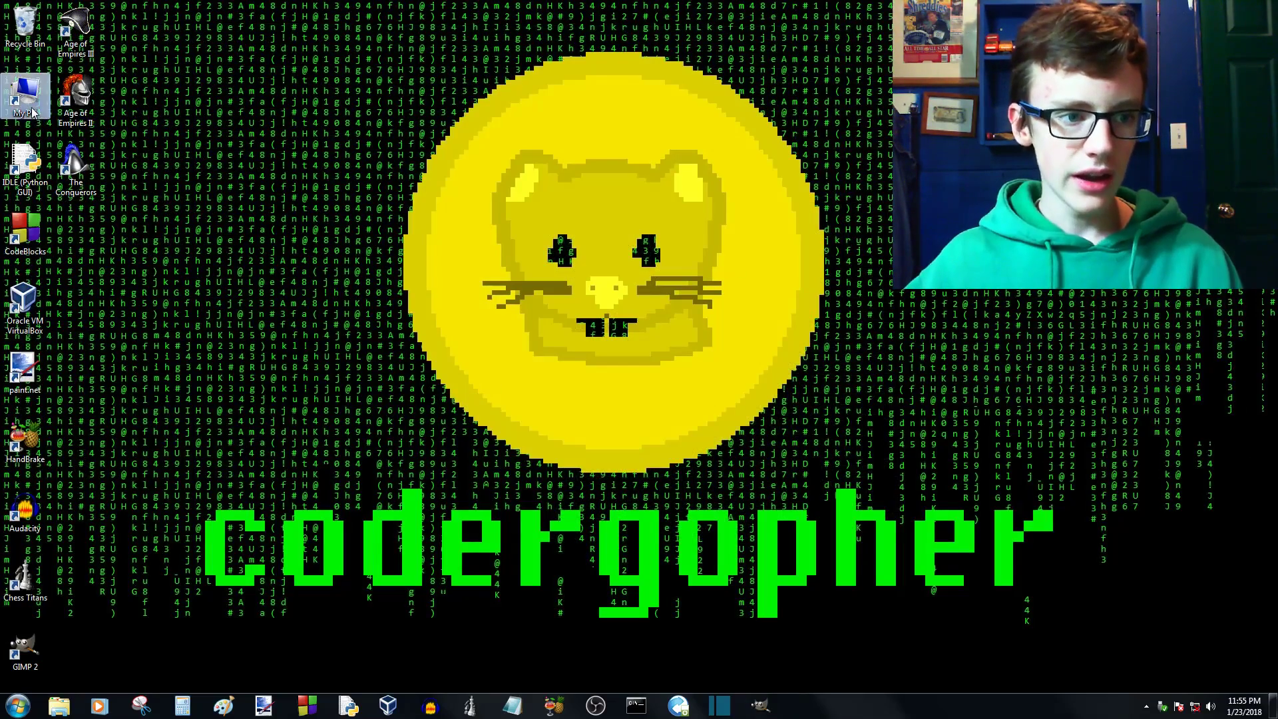
double_click(32, 112)
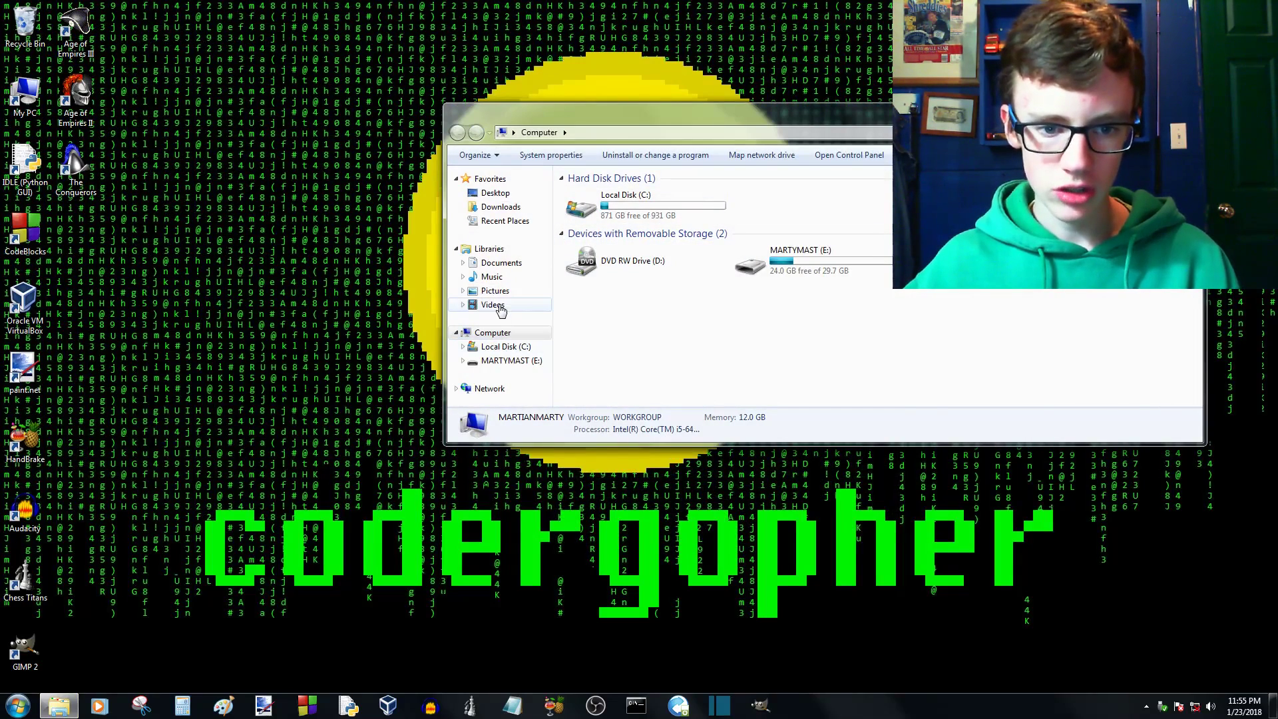
click(495, 291)
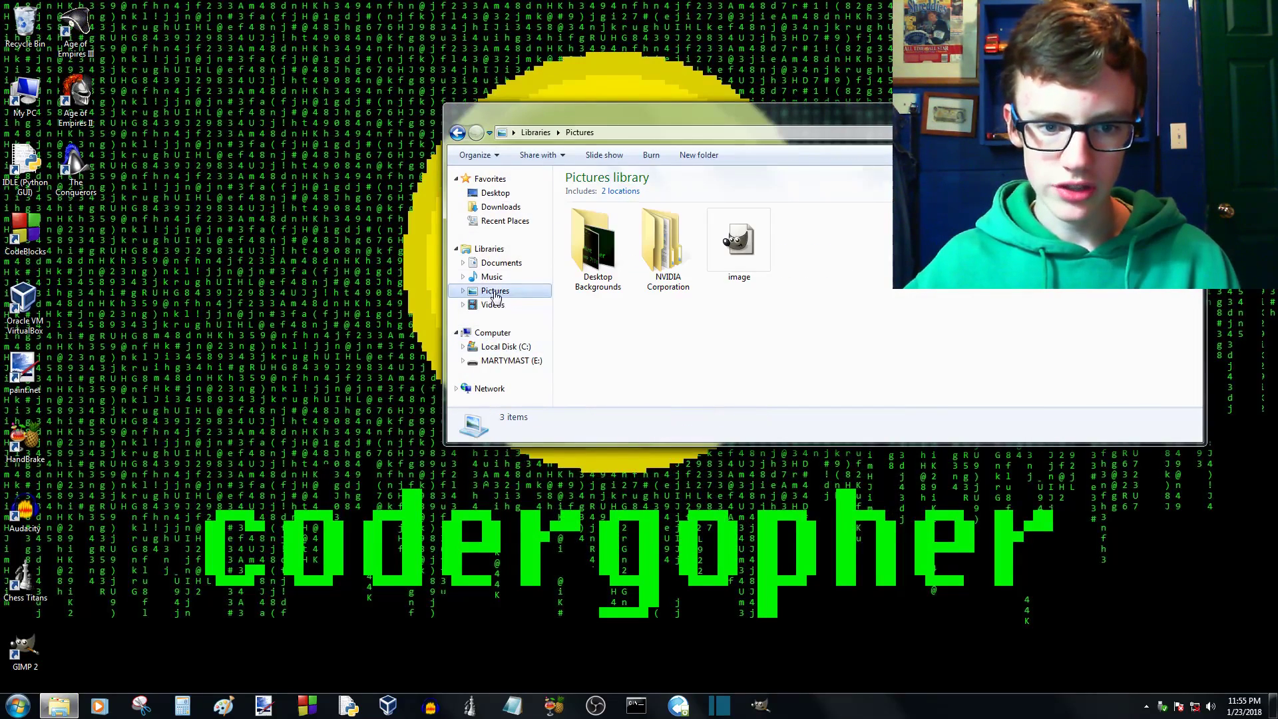
- Open the saved image.xcf file from the Pictures library in GIMP
double_click(745, 246)
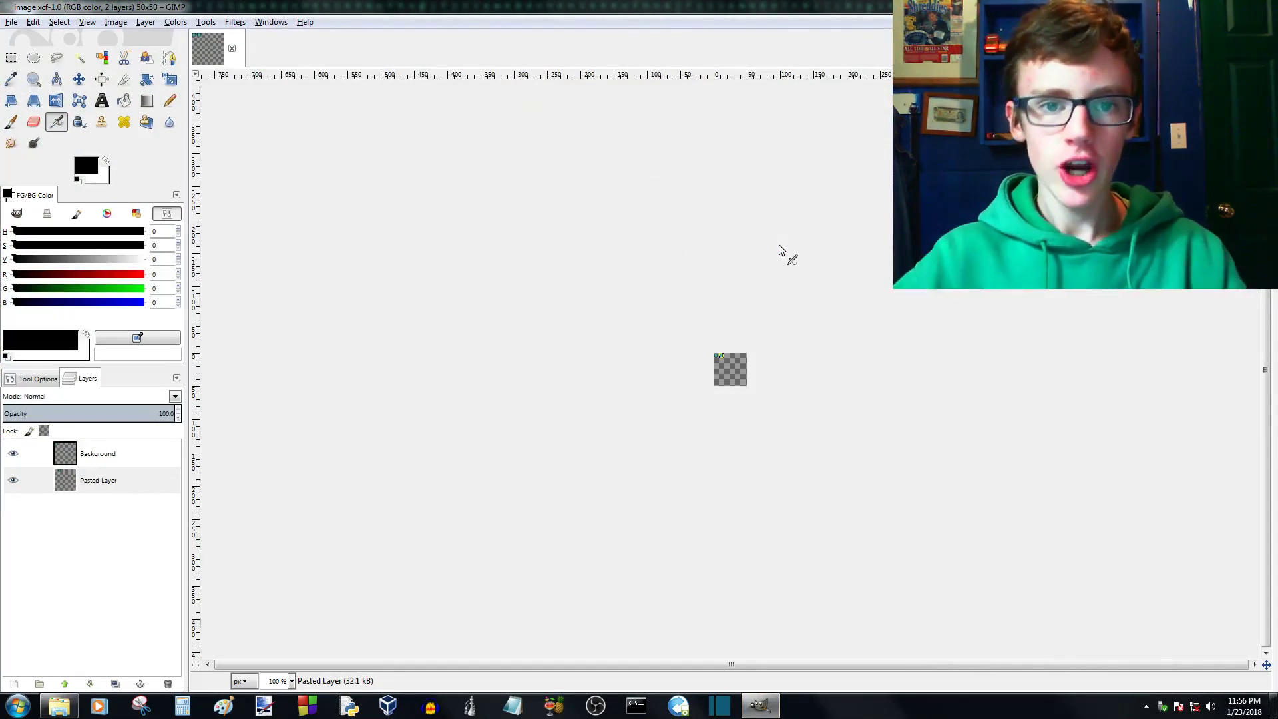
scroll(736, 346, up, 6)
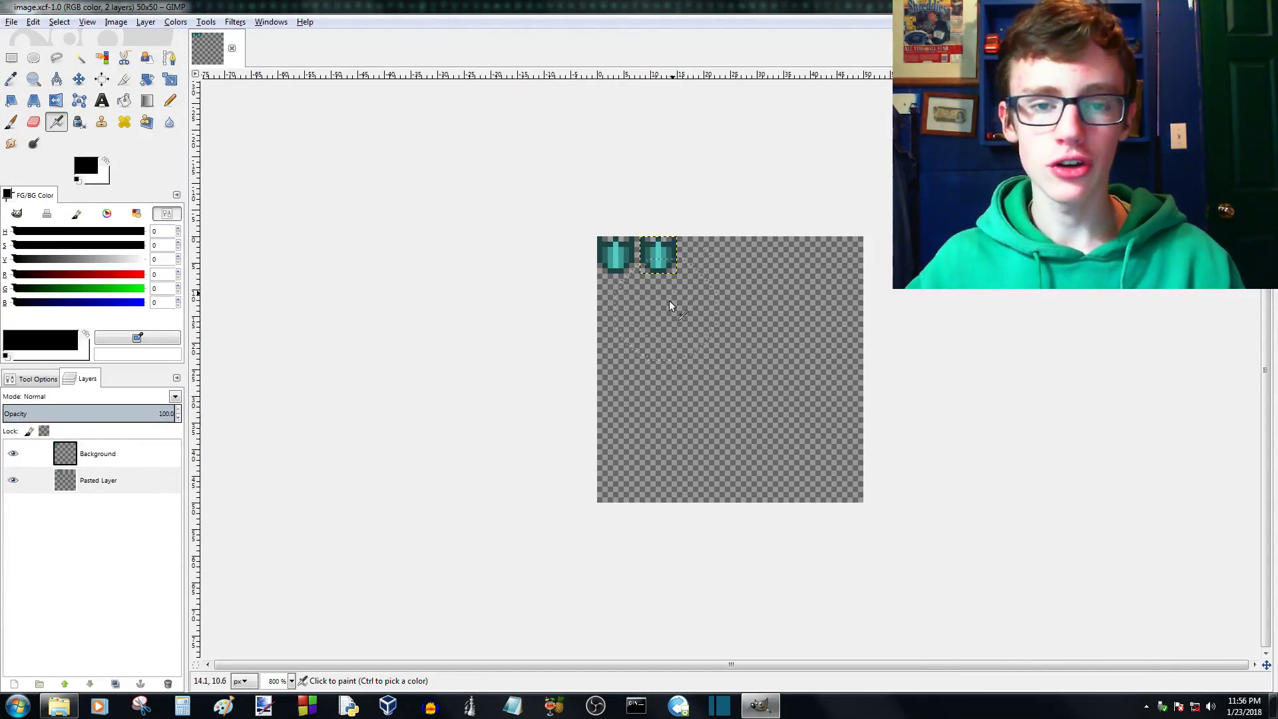
scroll(729, 306, up, 3)
- Raise the Pasted Layer above the Background layer and keep it as the active layer
key(r)
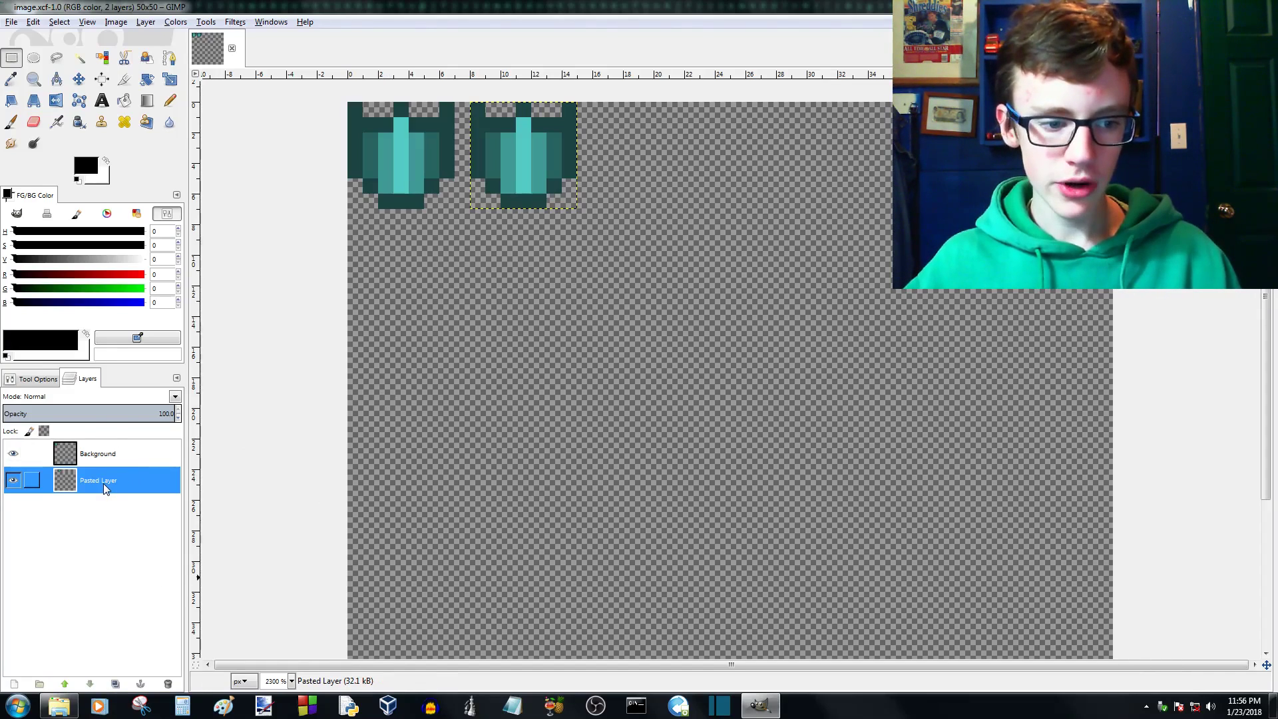
click(66, 684)
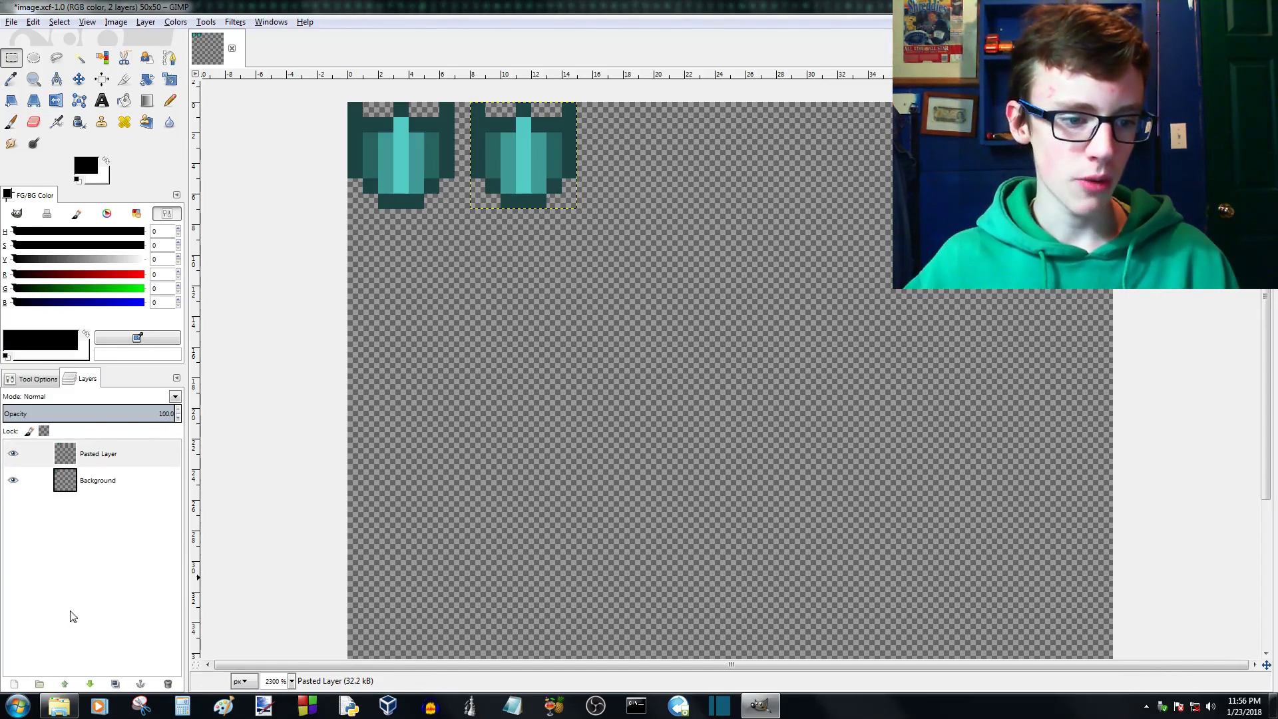
click(97, 453)
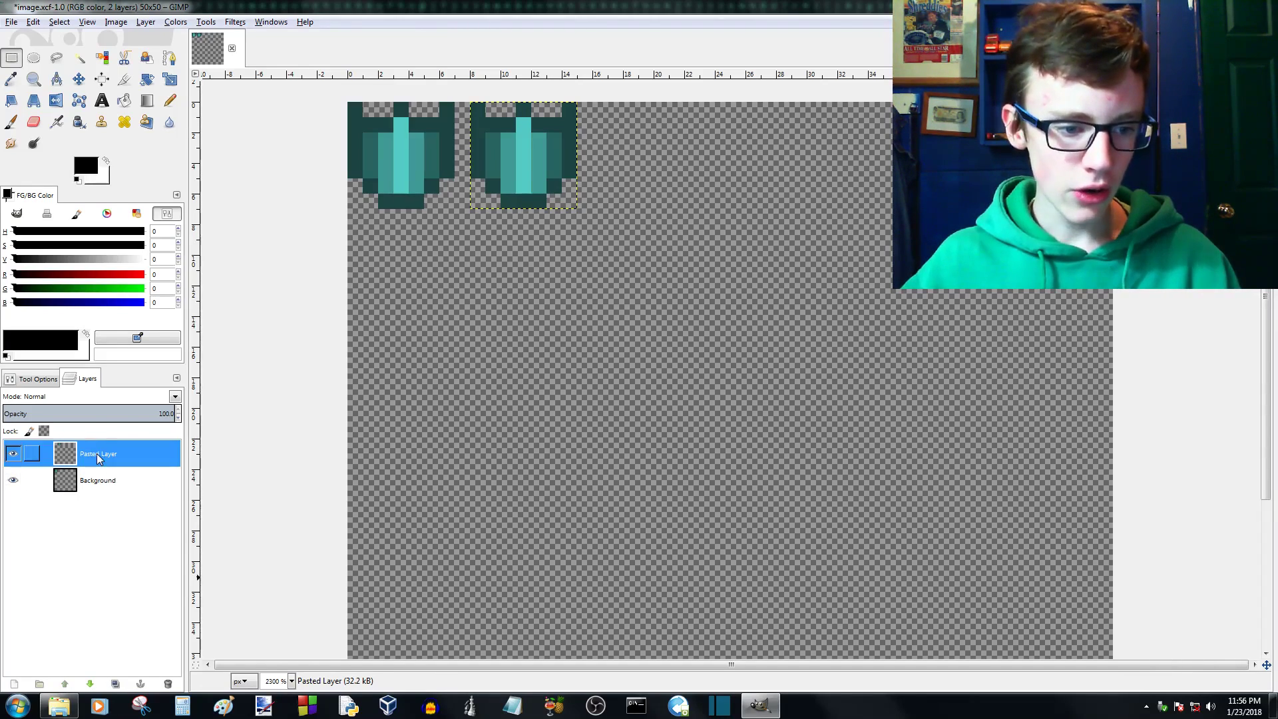
- Duplicate the Pasted Layer and move the copy level with the other sprites, 1 px to the right of the second one
click(116, 684)
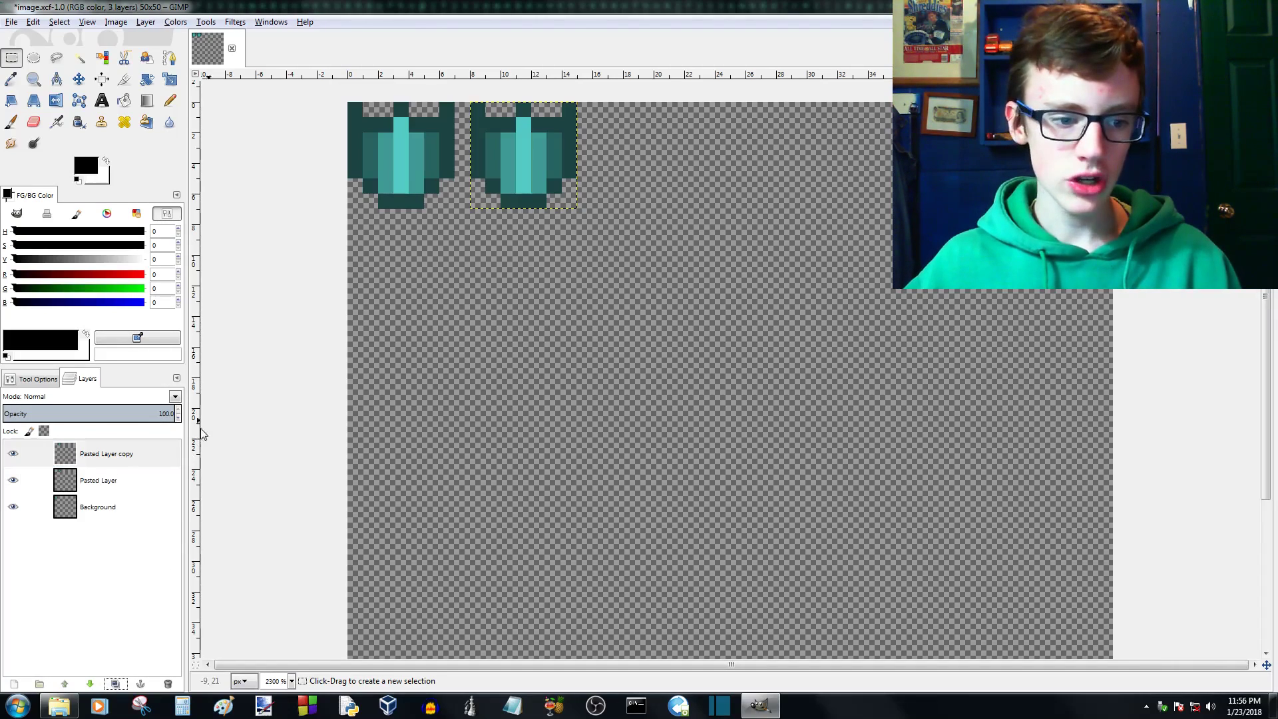
click(79, 79)
drag(512, 142, 632, 138)
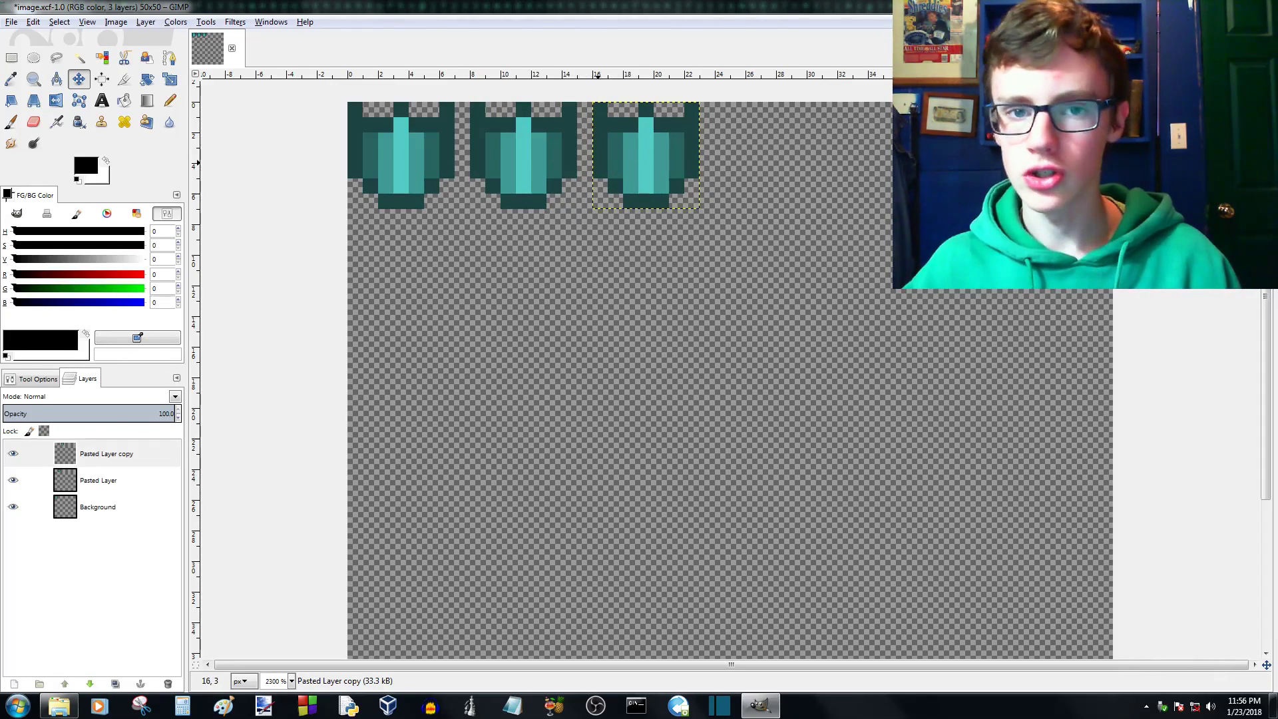
scroll(533, 199, down, 1)
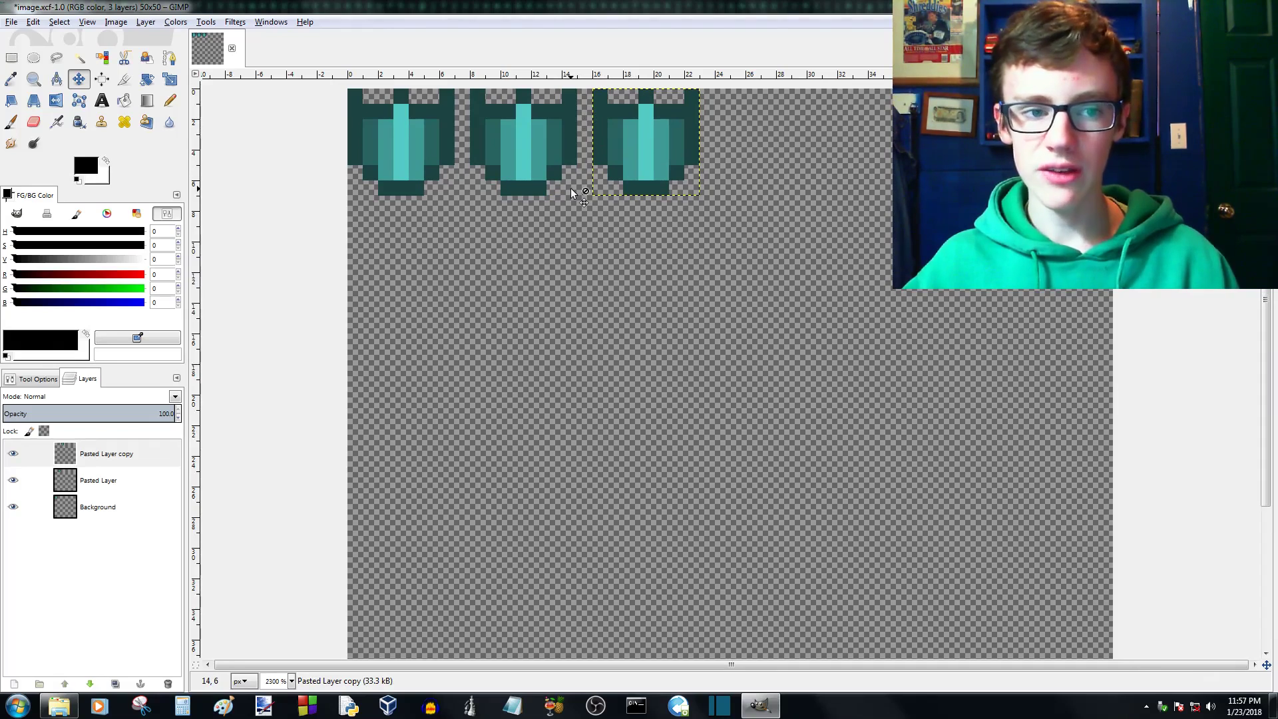
scroll(572, 192, down, 7)
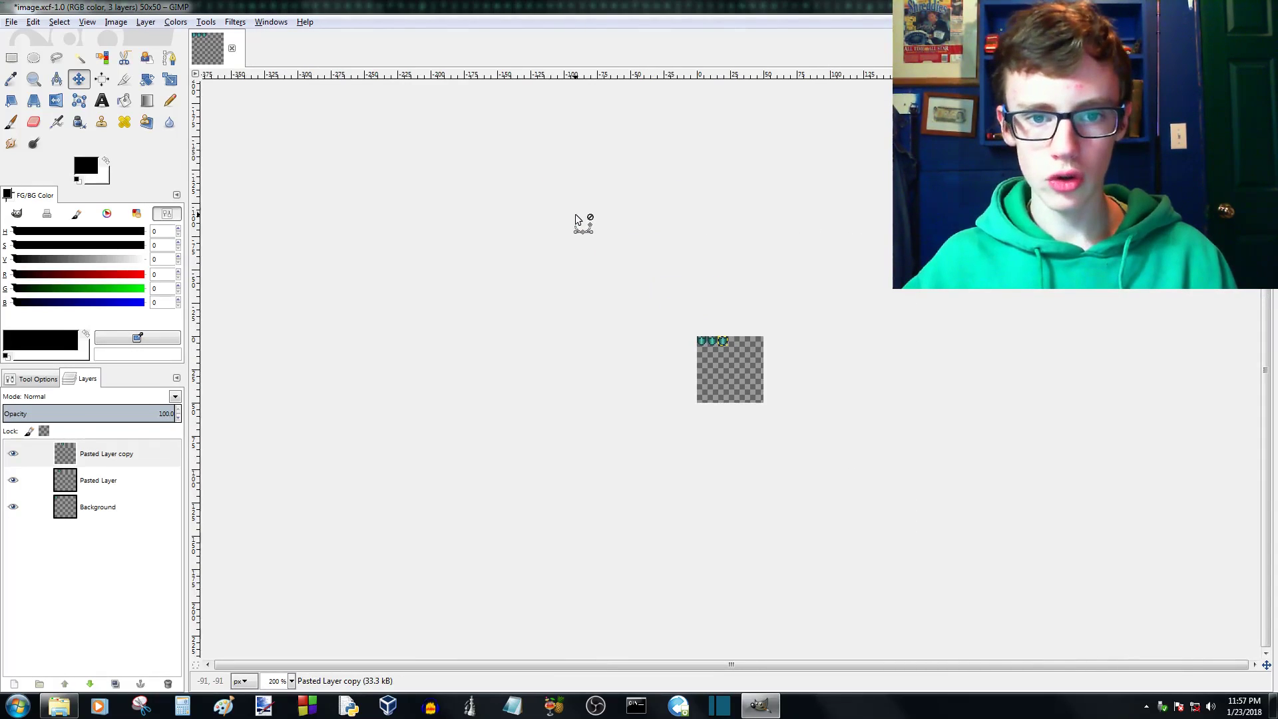
scroll(576, 220, down, 1)
scroll(576, 220, down, 2)
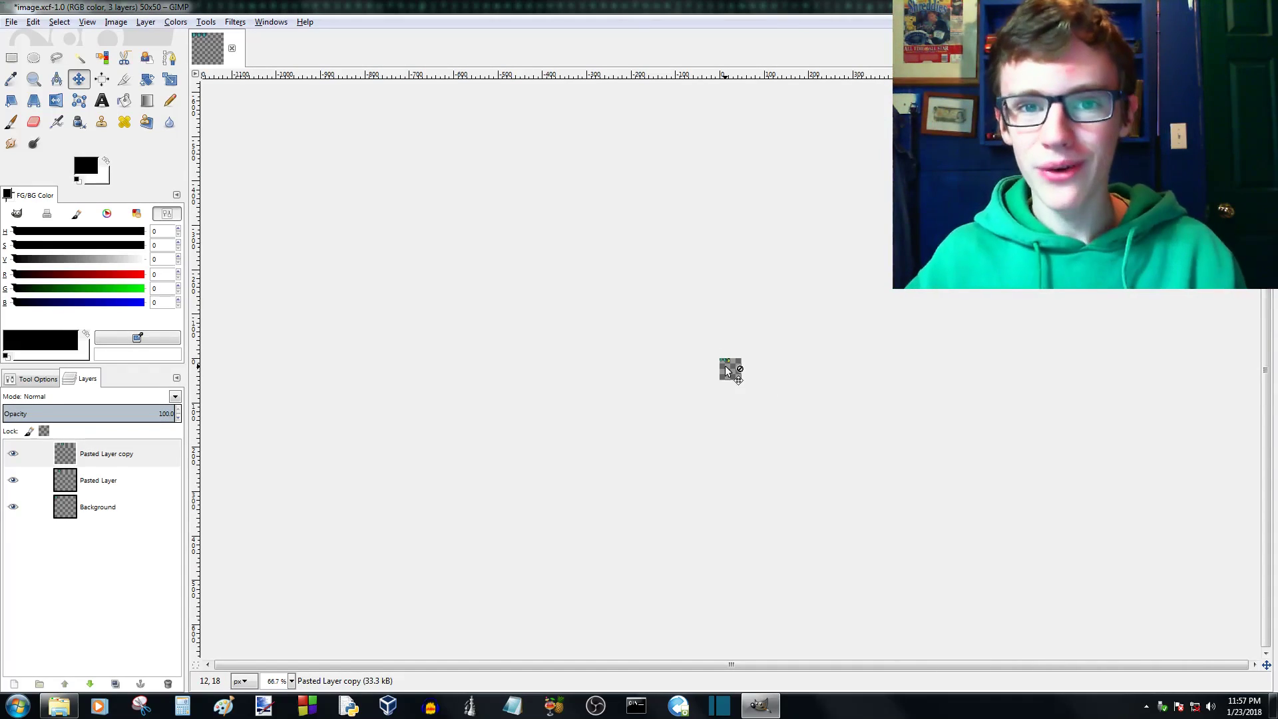
- Move the leftmost sprite from the Background layer onto its own new layer by copying its 7 x 7 px area, deleting the original and pasting
scroll(727, 350, up, 9)
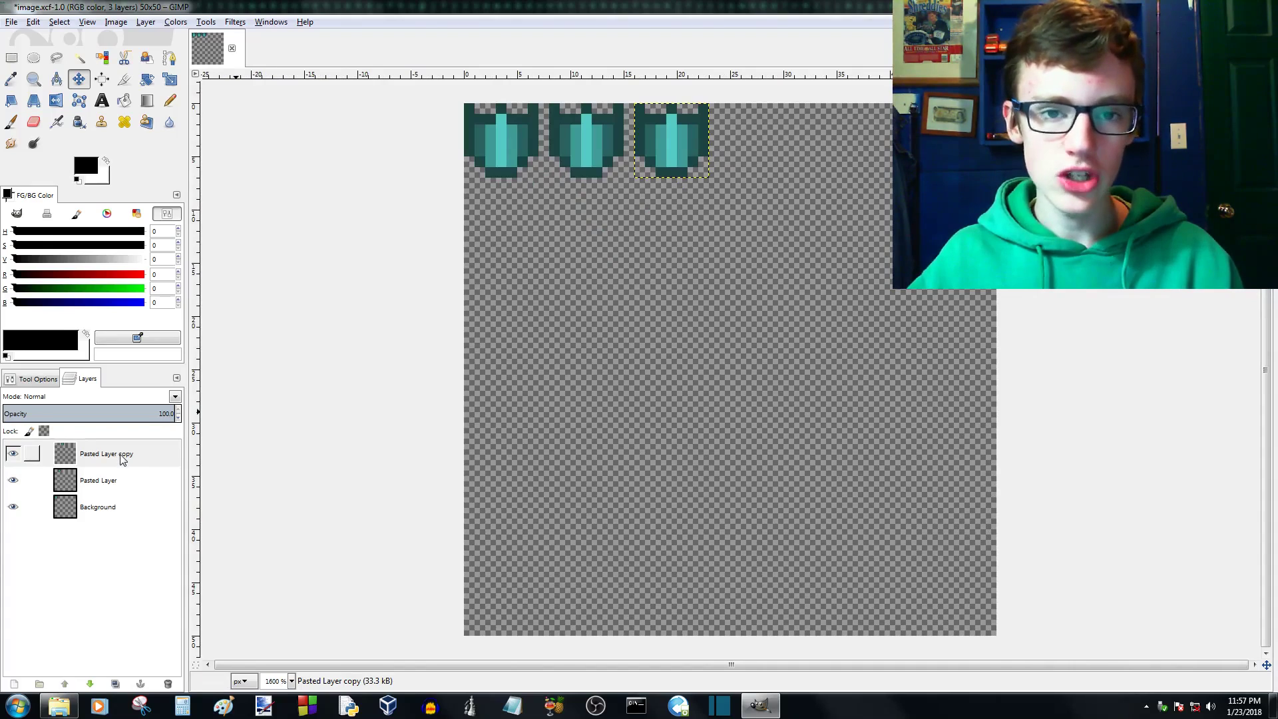
click(90, 505)
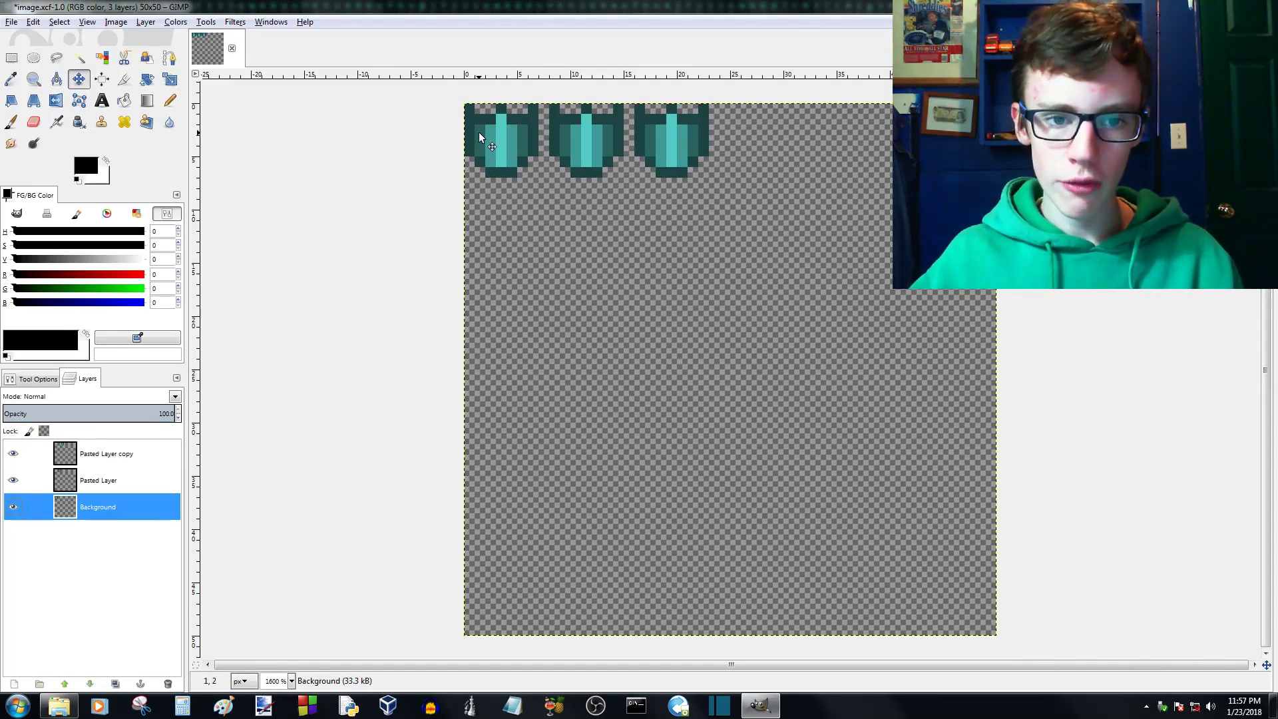
scroll(480, 136, up, 1)
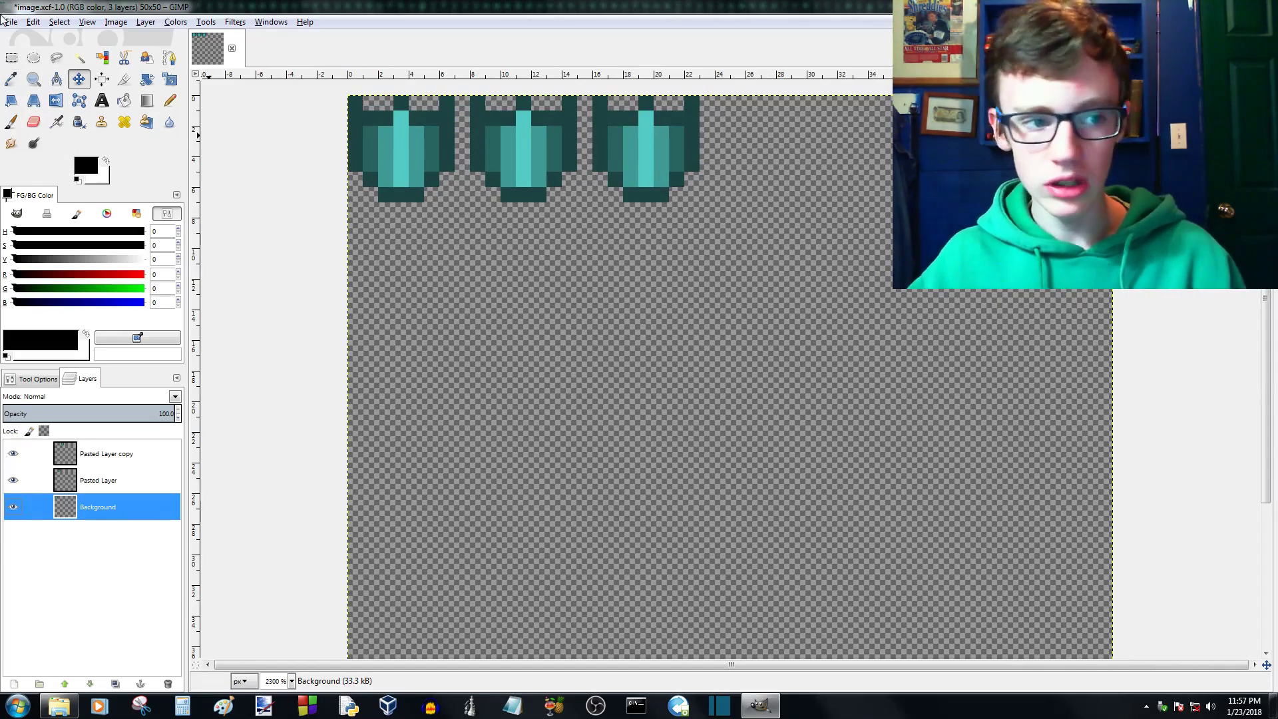
click(12, 58)
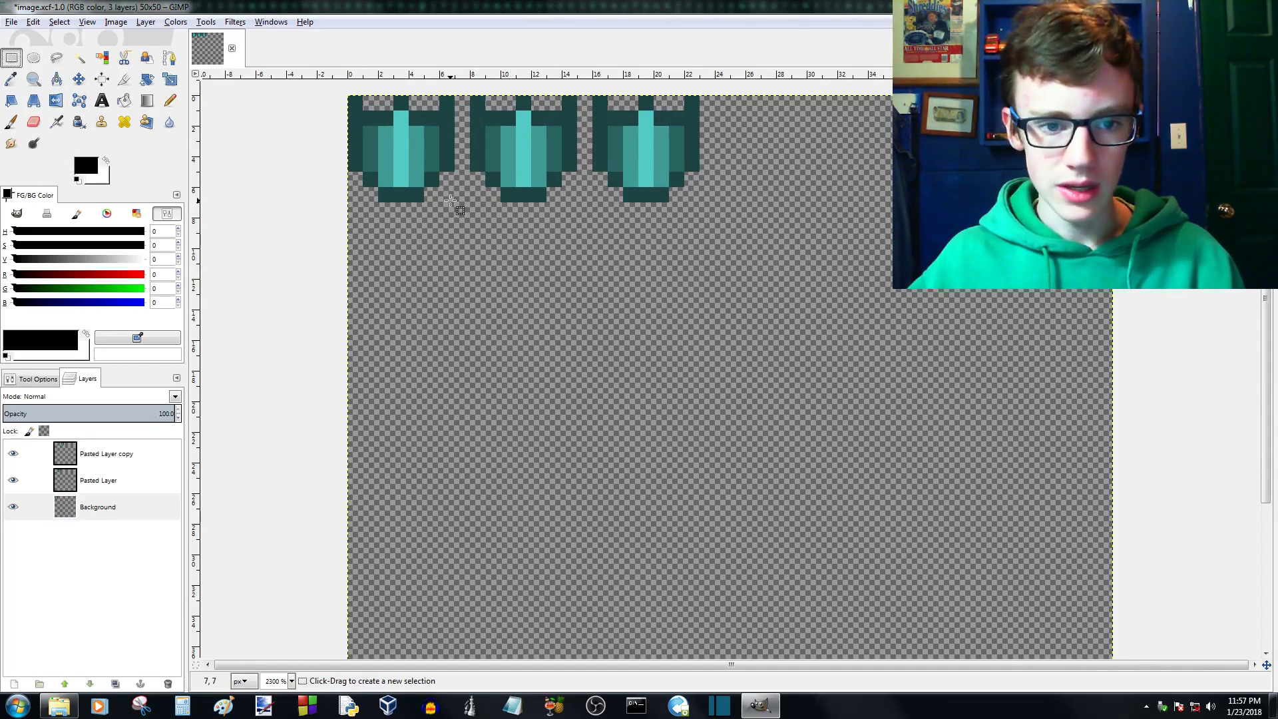
drag(450, 200, 356, 100)
key(ctrl+c)
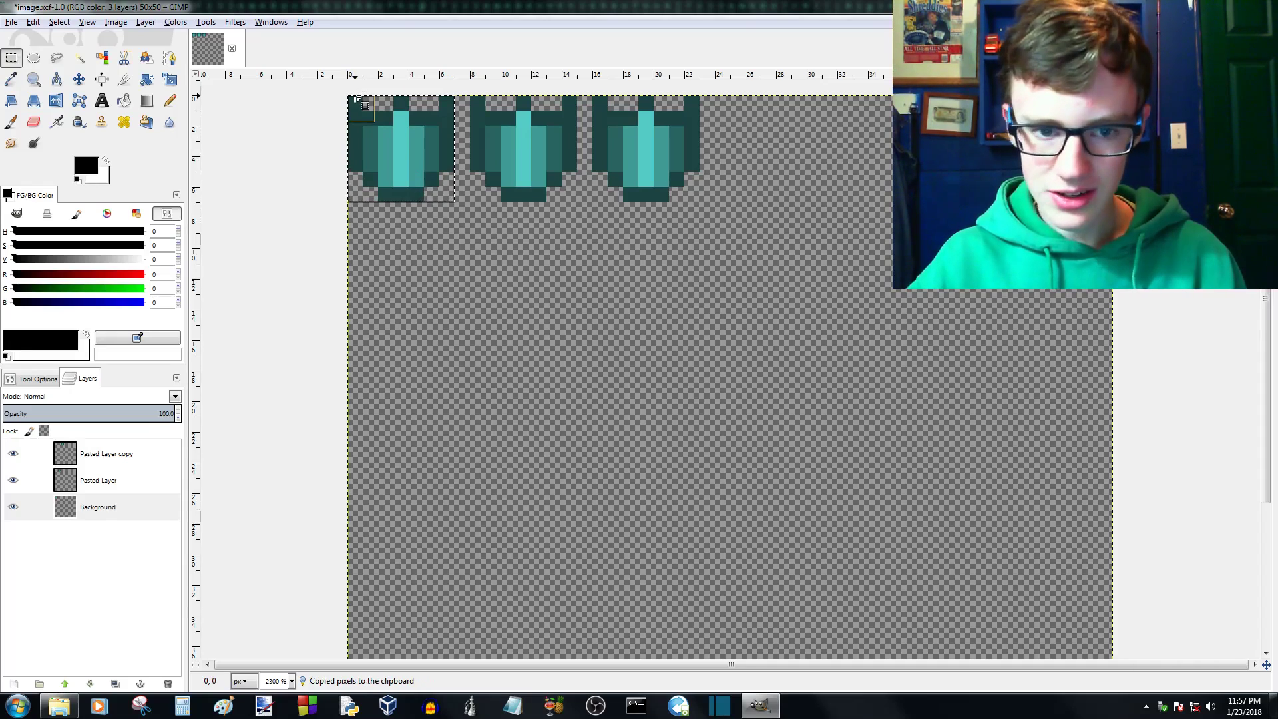
key(Delete)
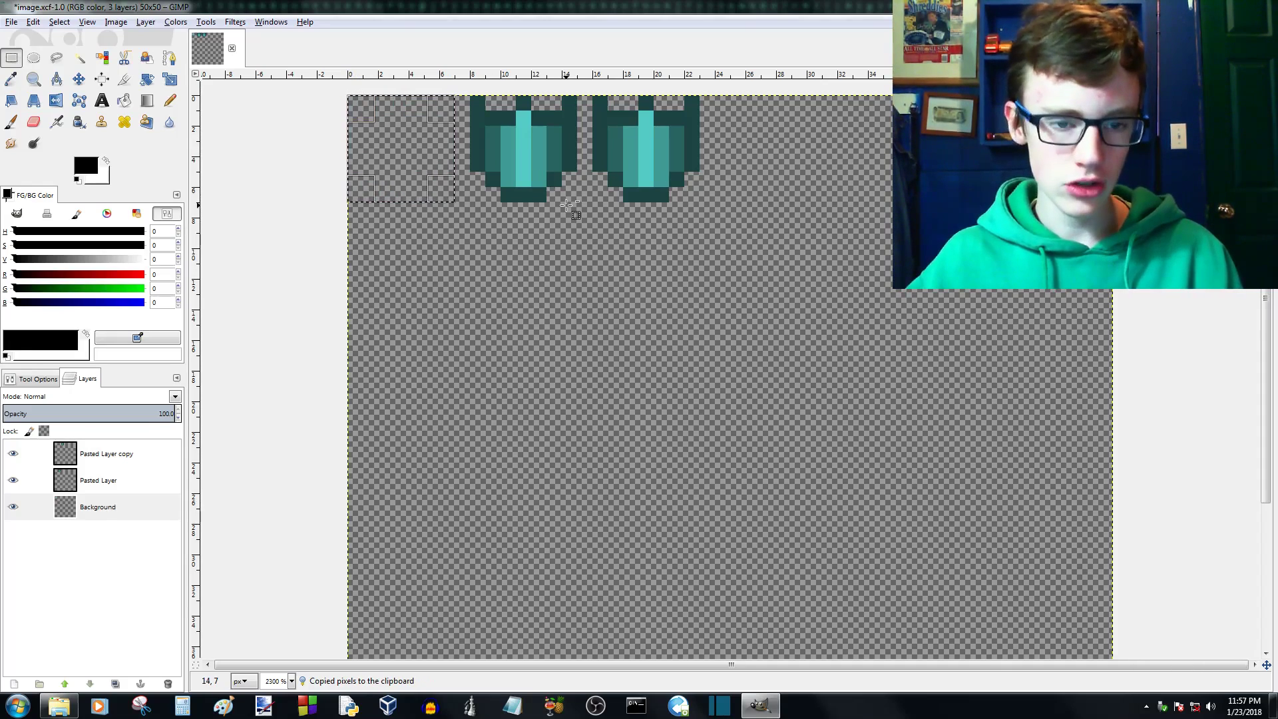
key(ctrl+v)
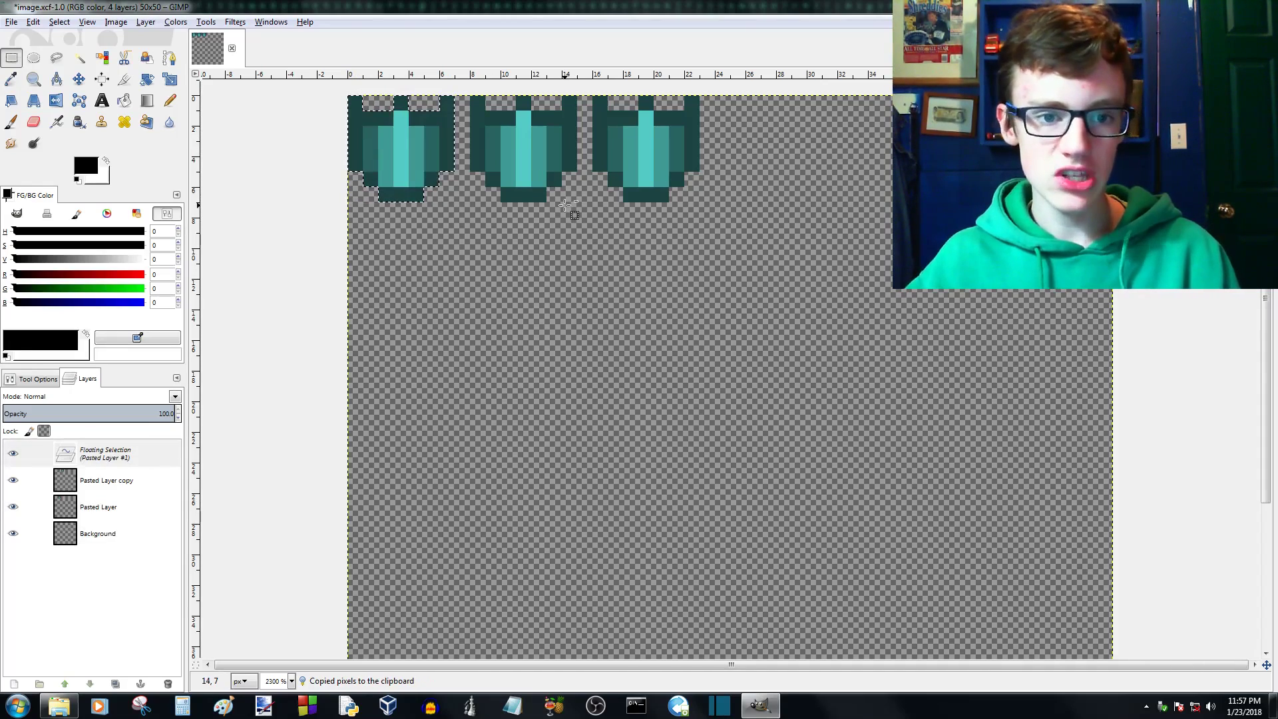
click(12, 684)
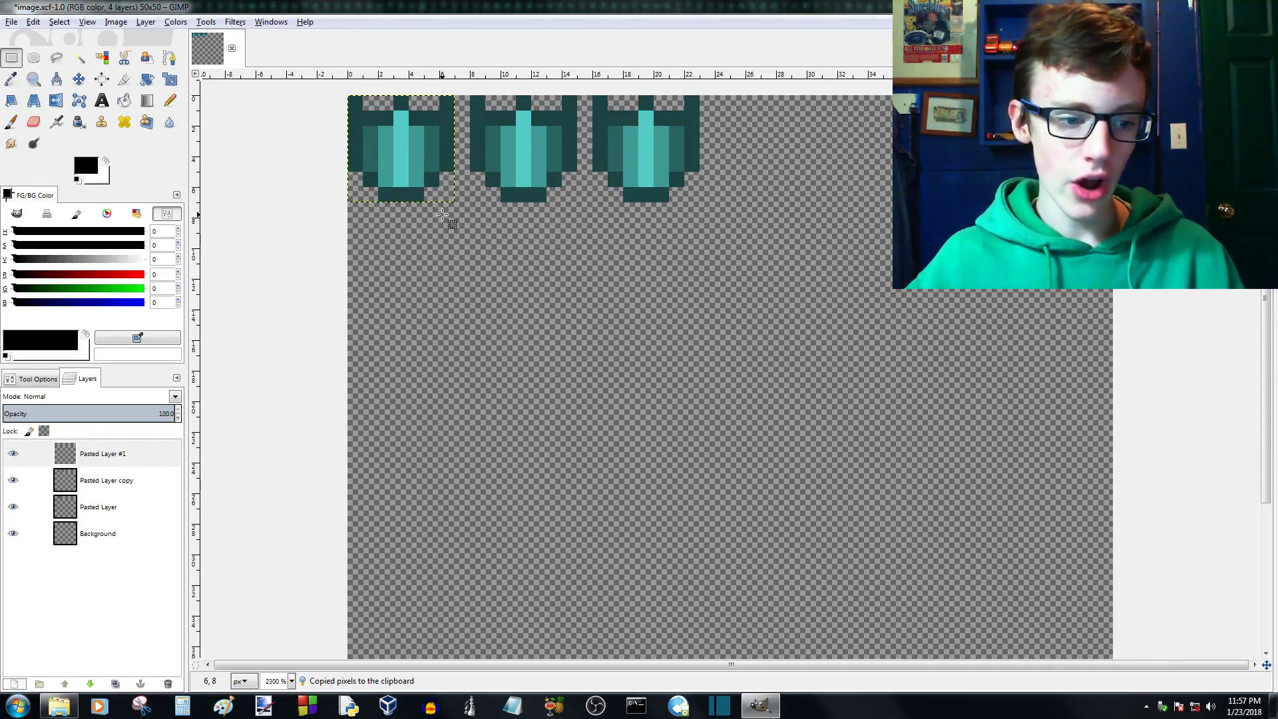
- Merge Pasted Layer #1 and Pasted Layer copy down into Pasted Layer, so all three sprites share one layer
scroll(450, 222, down, 1)
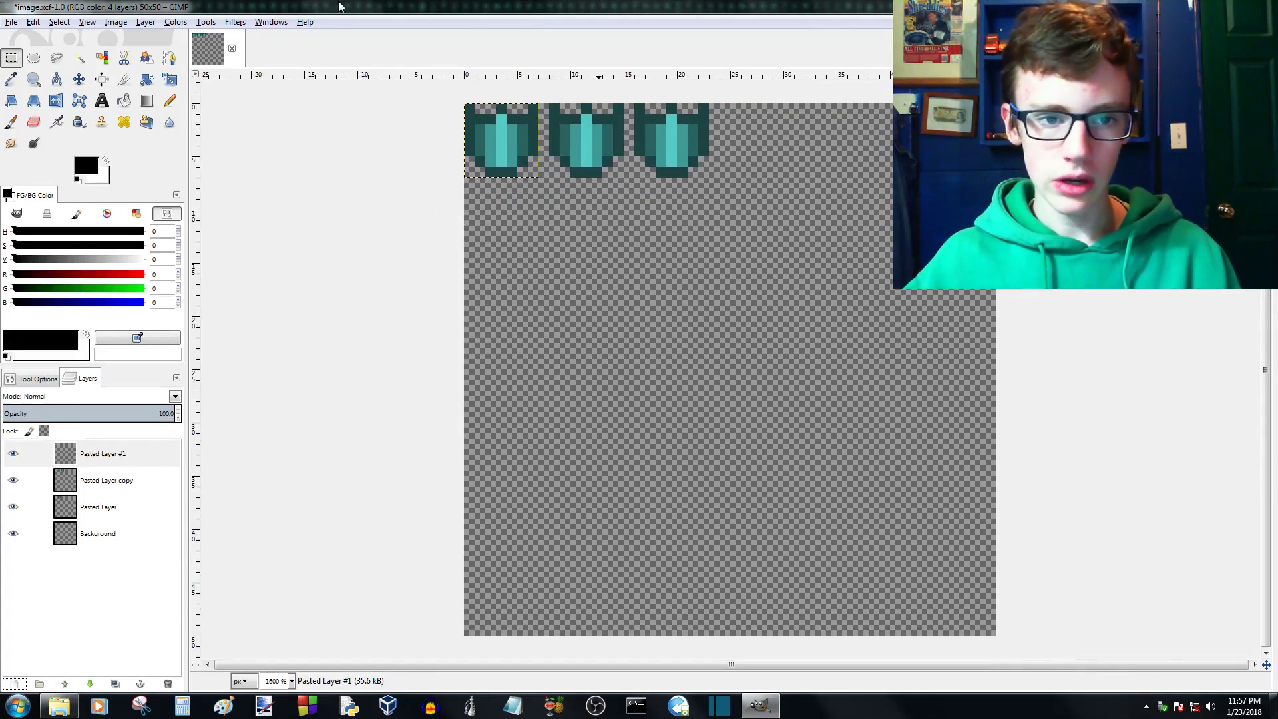
click(105, 451)
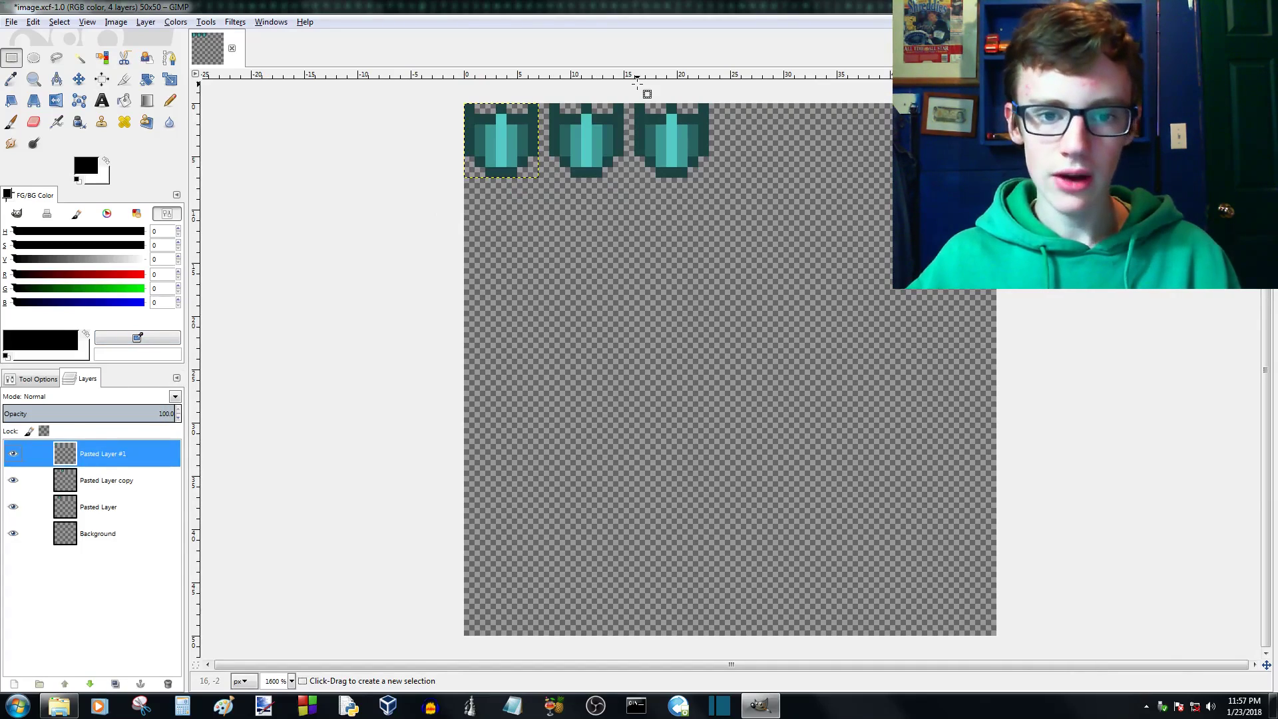
scroll(581, 103, up, 1)
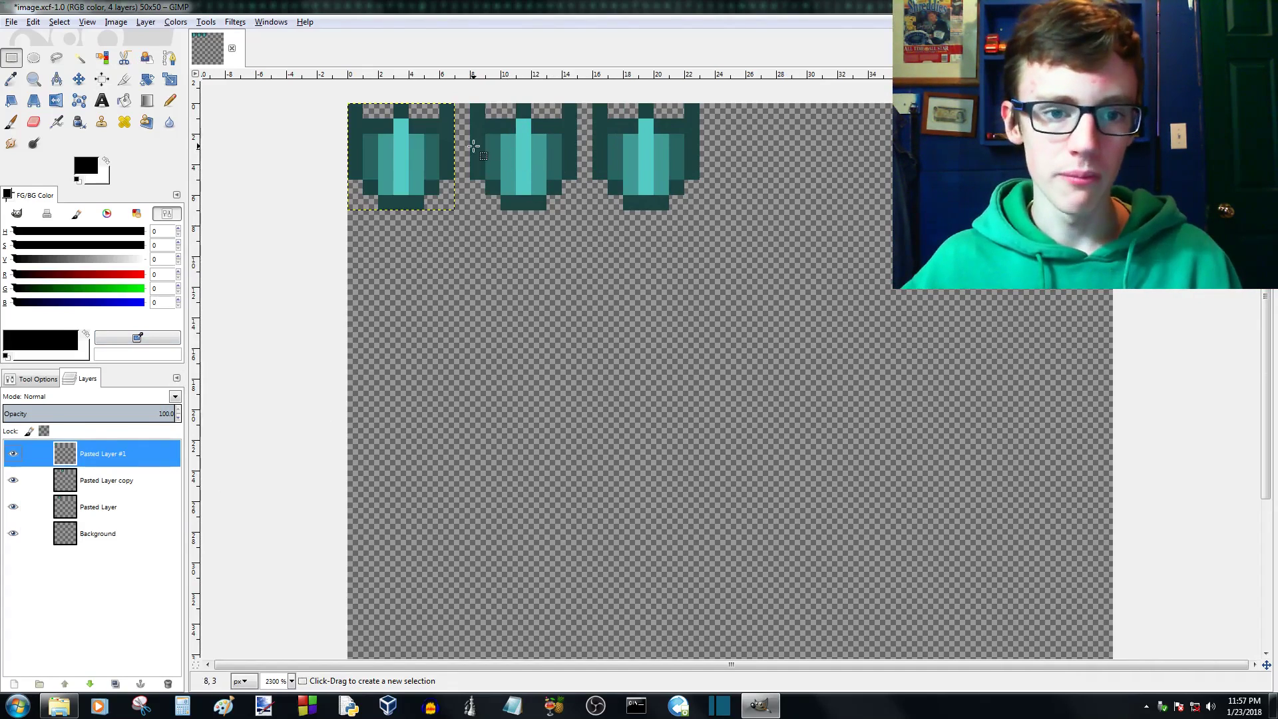
right_click(107, 458)
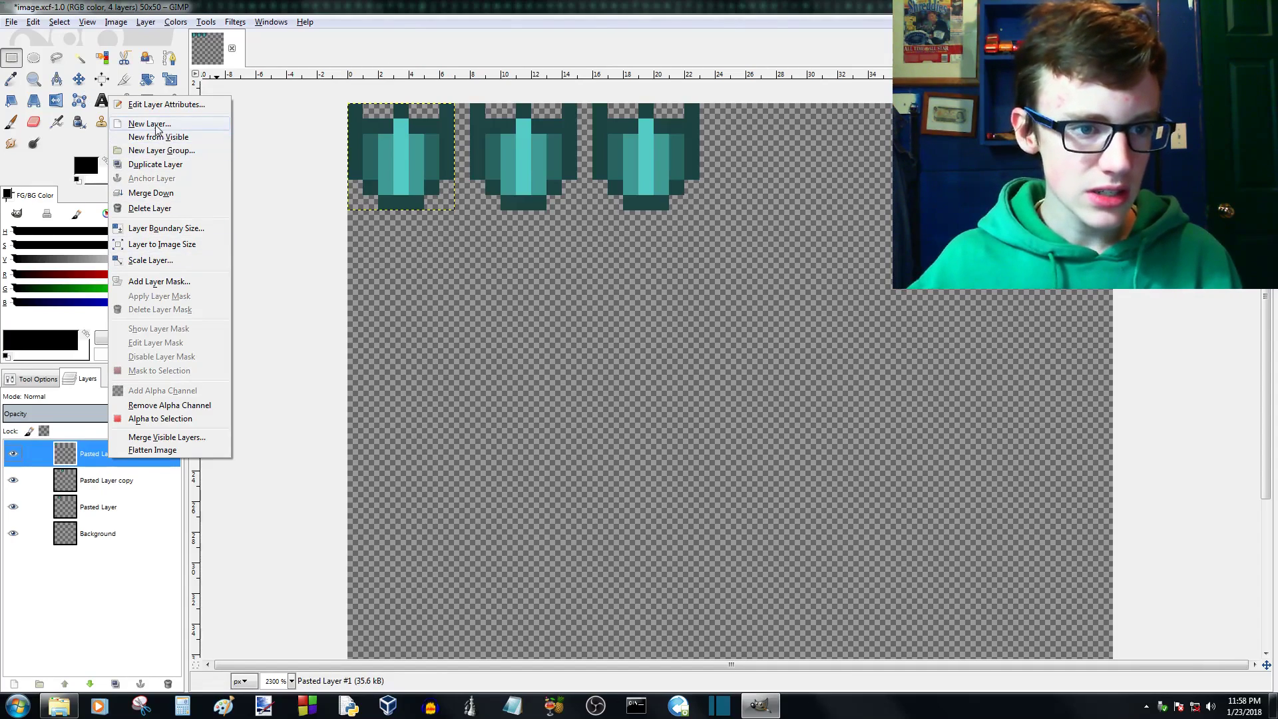
click(157, 195)
right_click(104, 455)
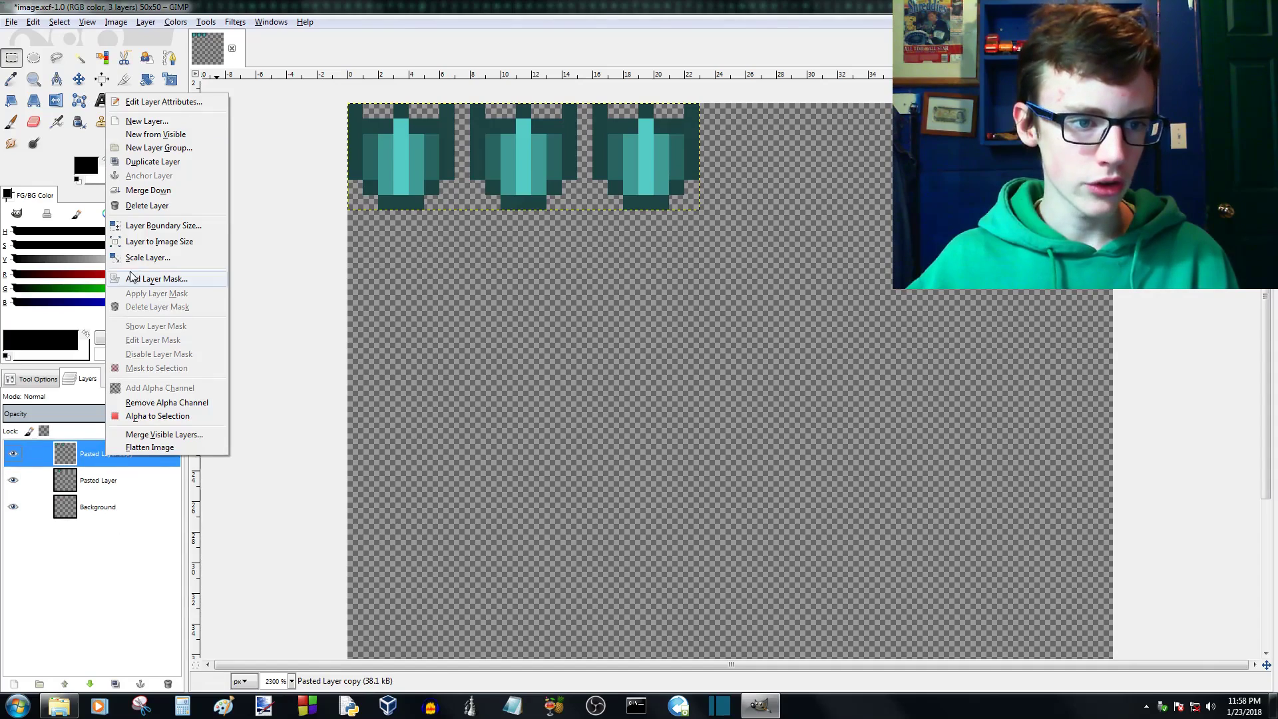
click(167, 193)
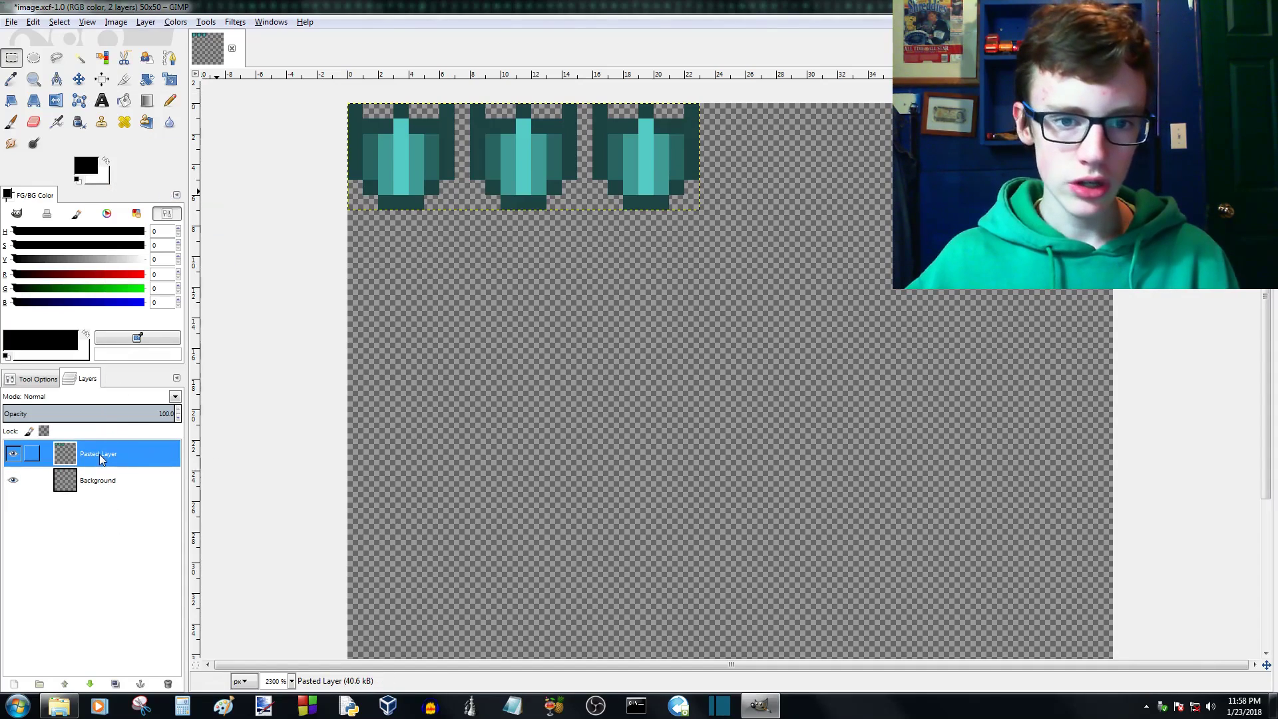
- Try to move the merged Pasted Layer about 4 px right and 2 px down with the Scale tool
click(100, 485)
click(113, 455)
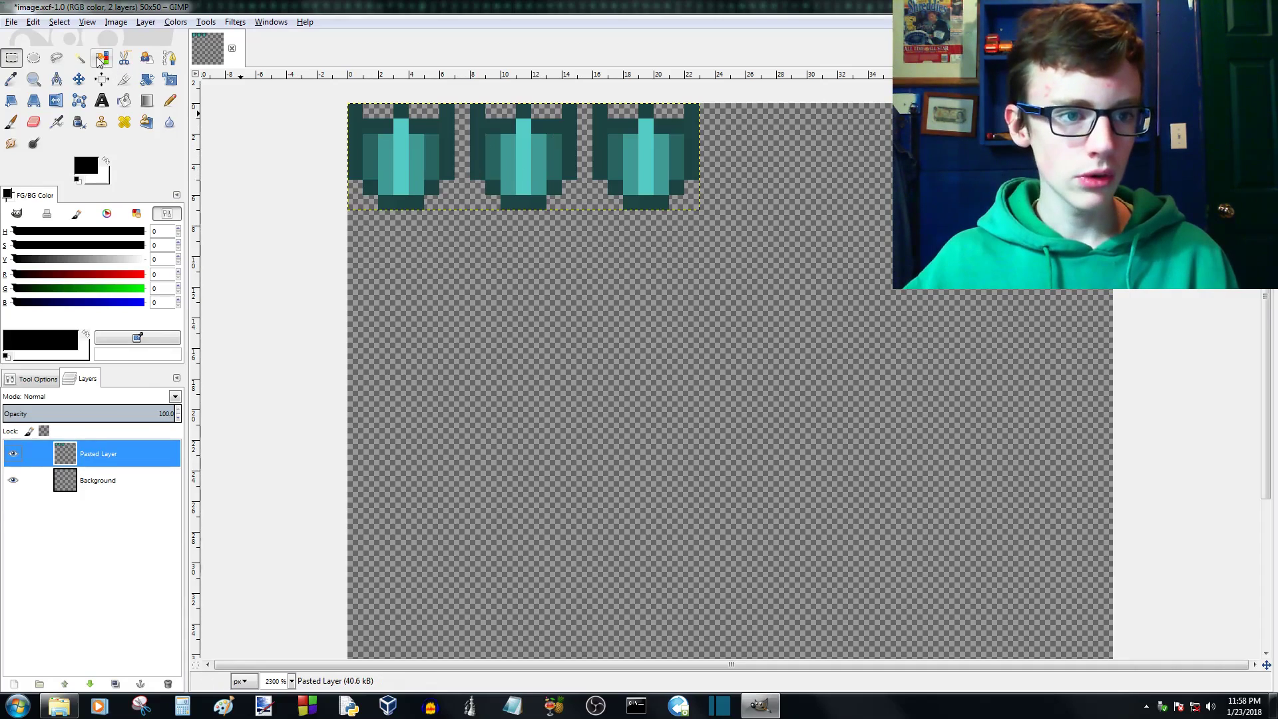
click(170, 80)
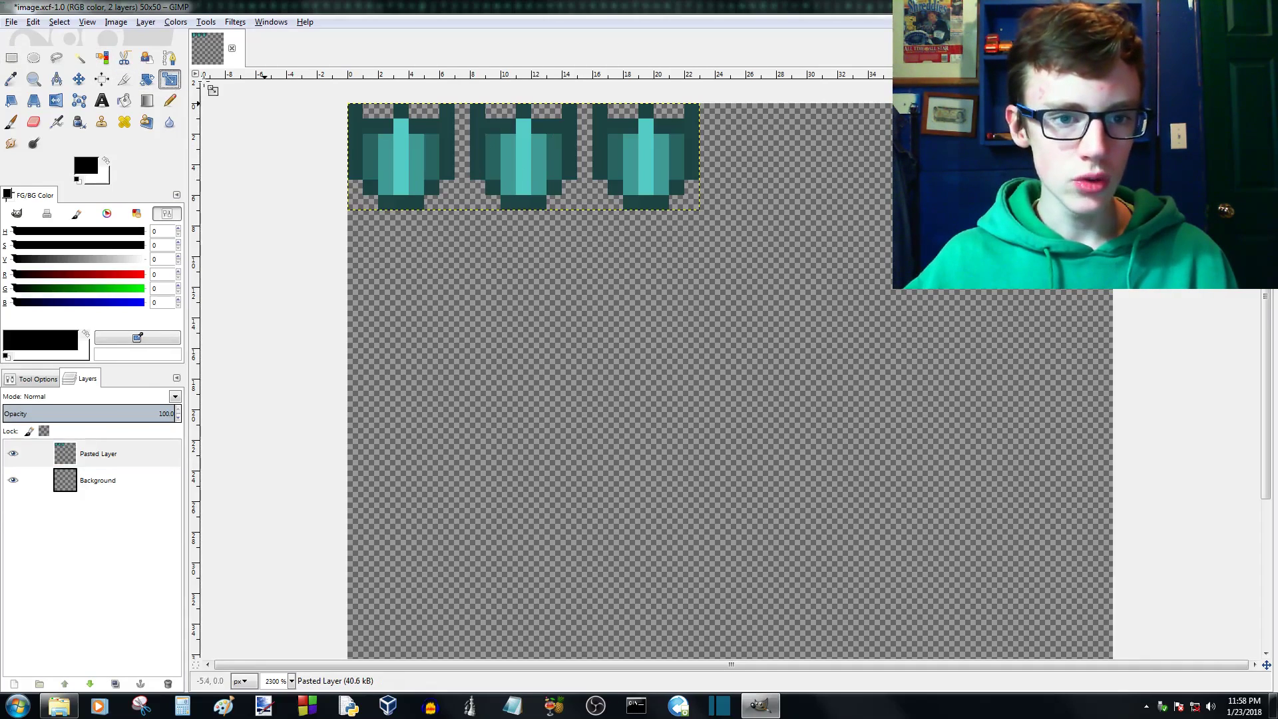
click(99, 491)
click(102, 460)
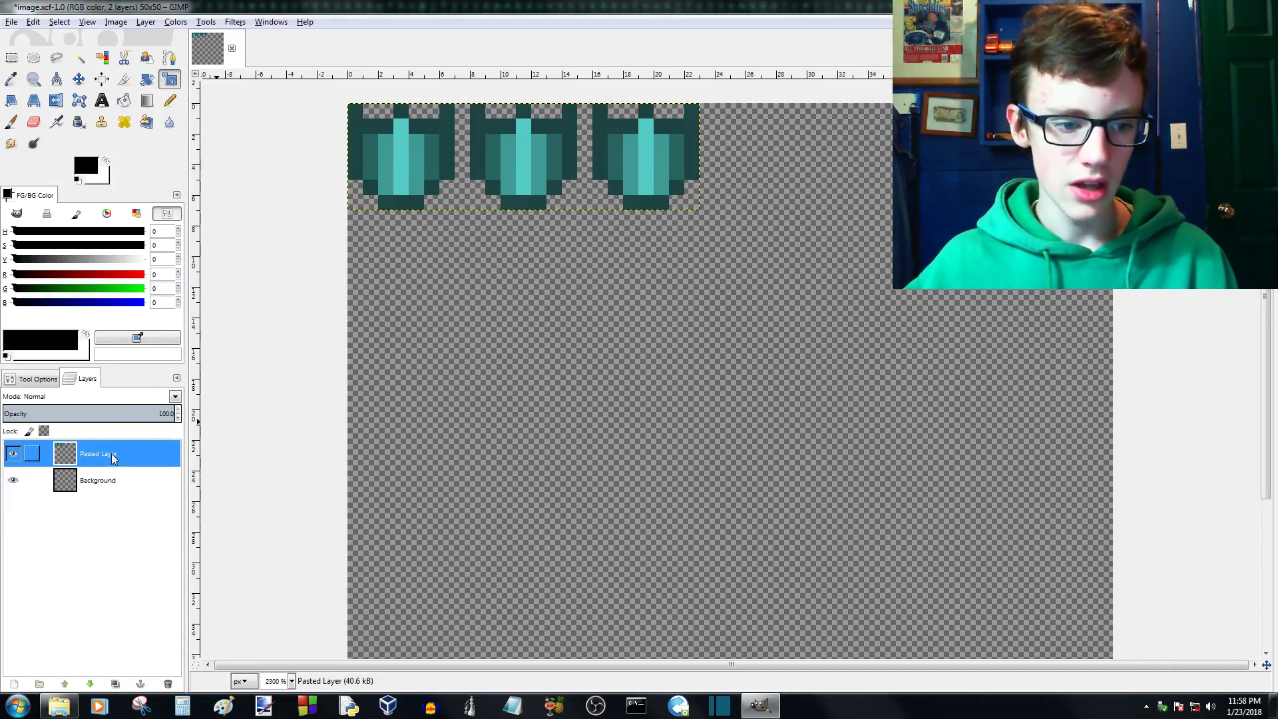
click(523, 159)
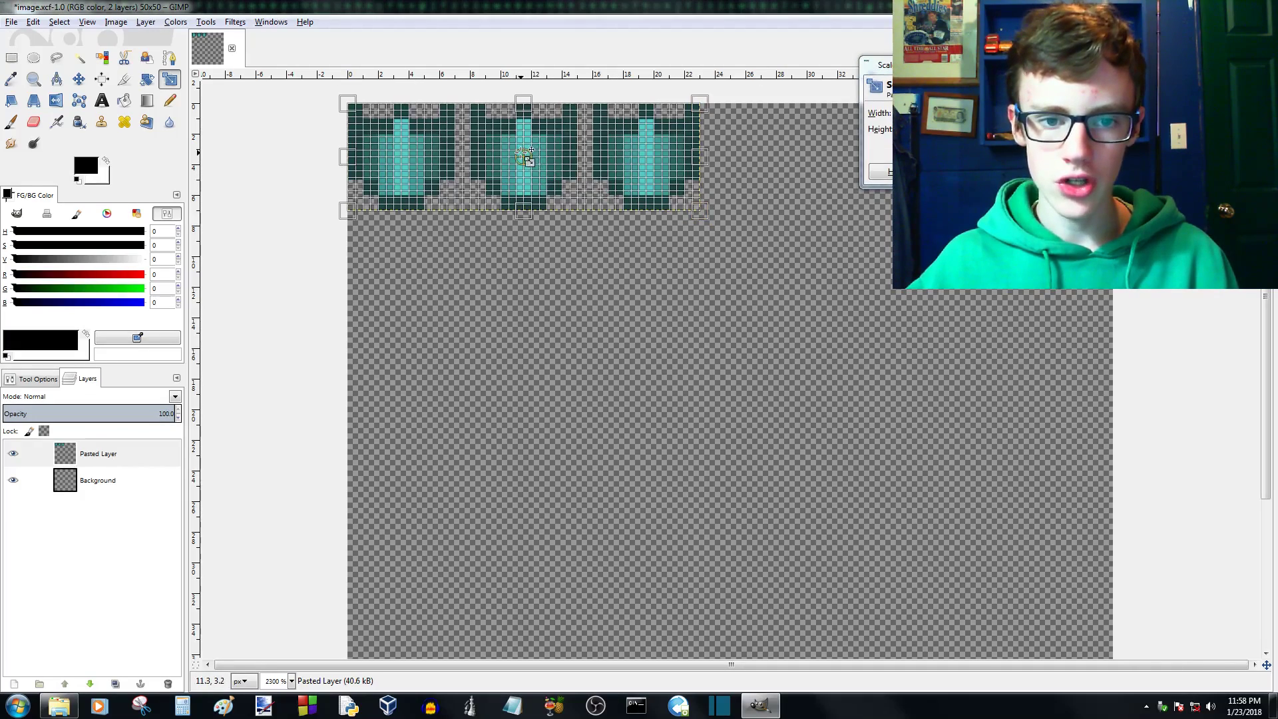
drag(523, 161, 584, 192)
click(1019, 178)
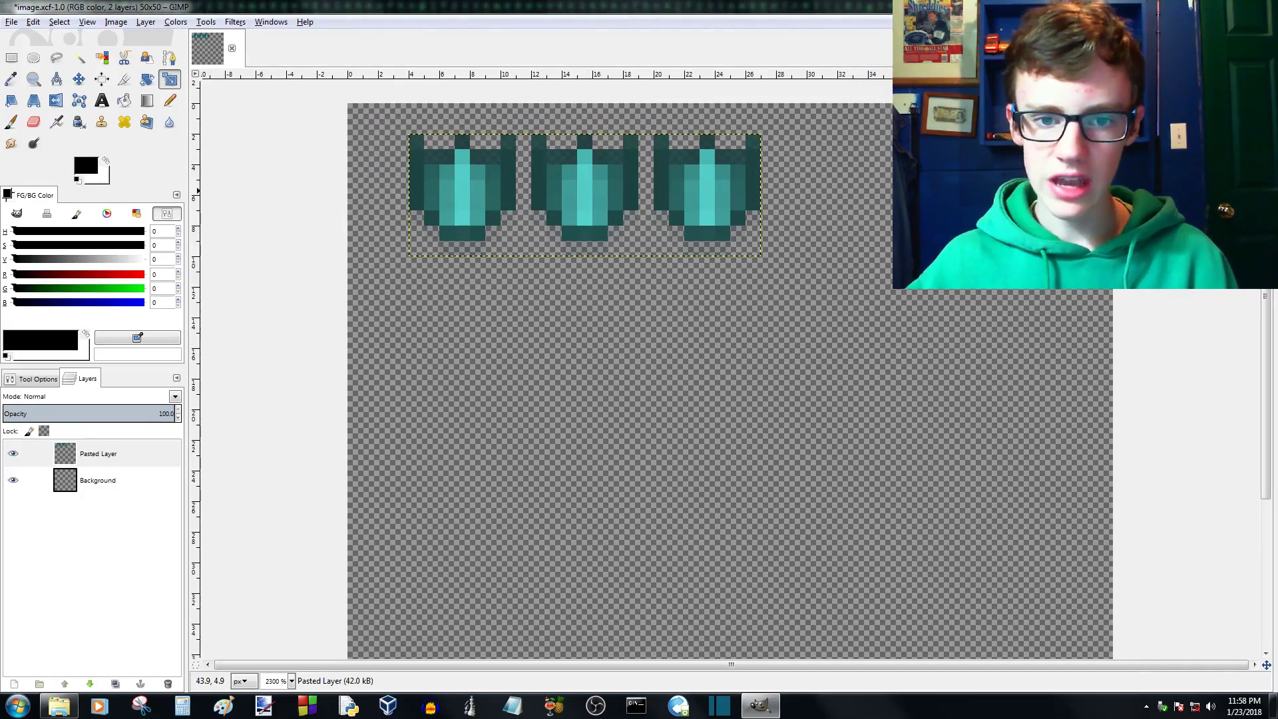
- Try to enlarge the Pasted Layer to about 28 x 14 px with the Scale tool, and undo both Scale transforms
ctrl+scroll(459, 155, up, 5)
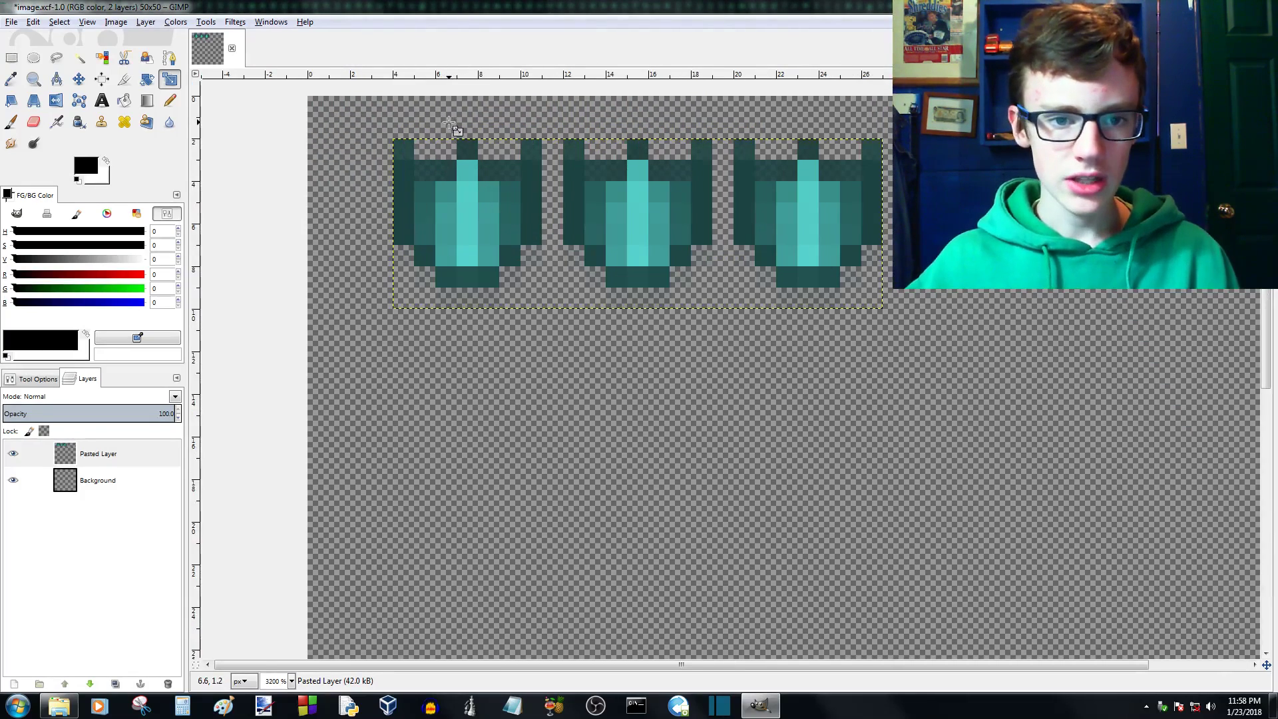
ctrl+scroll(464, 159, down, 5)
click(584, 199)
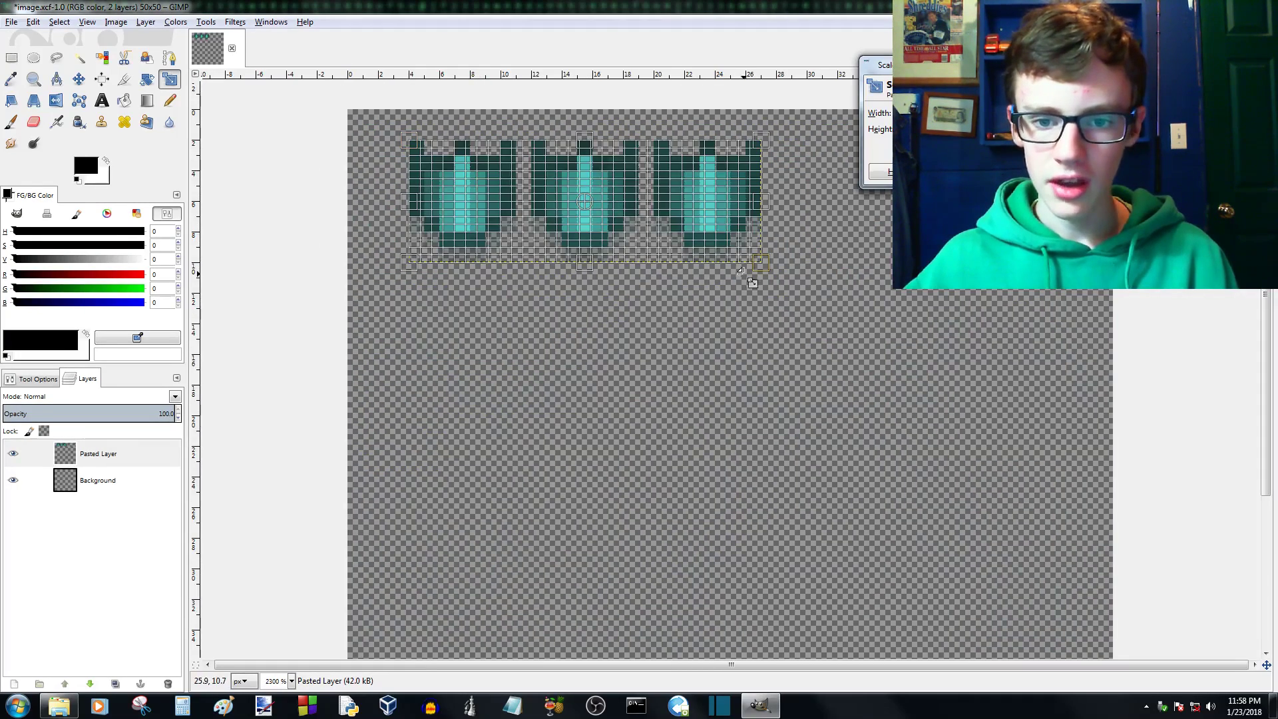
drag(740, 269, 829, 343)
key(Return)
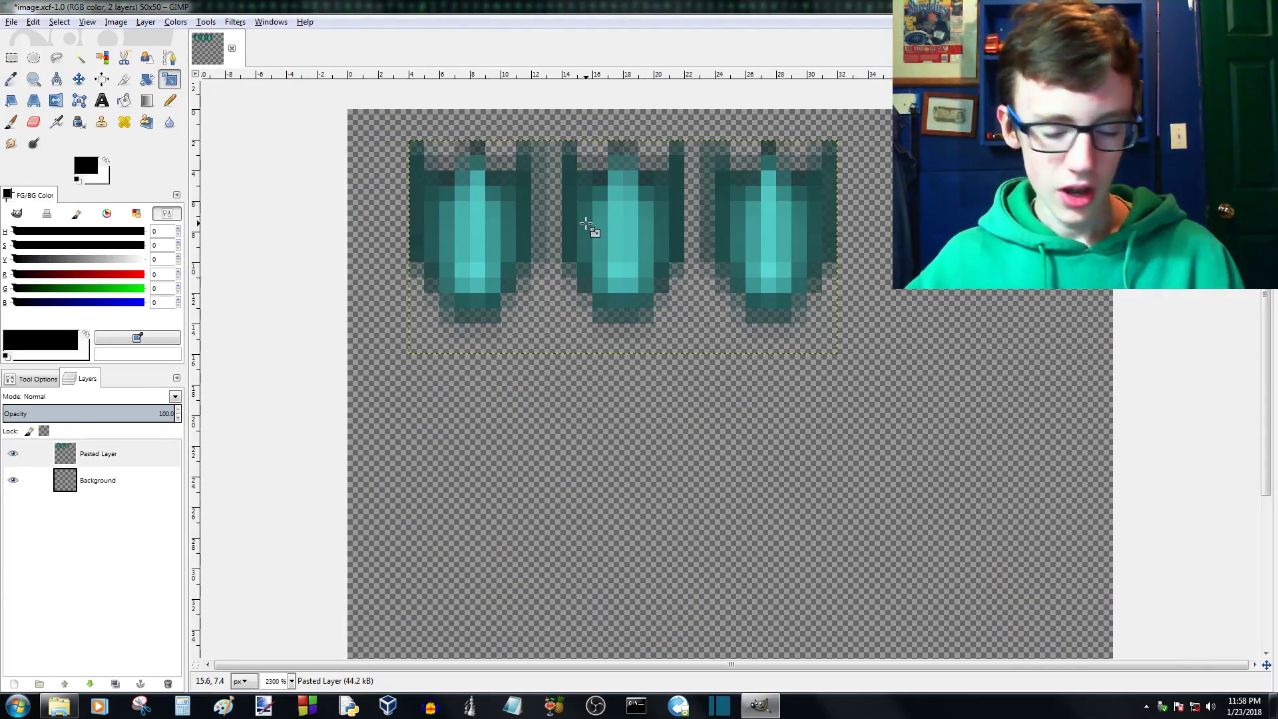
key(ctrl+z)
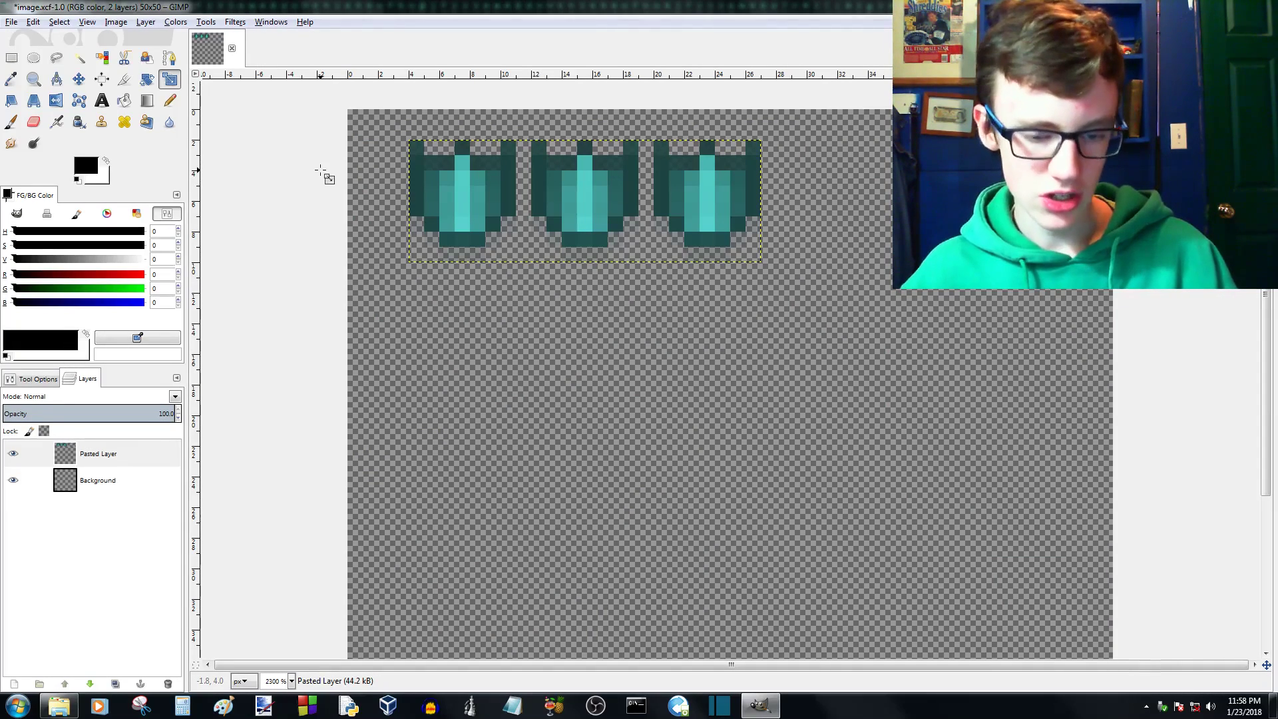
key(ctrl+z)
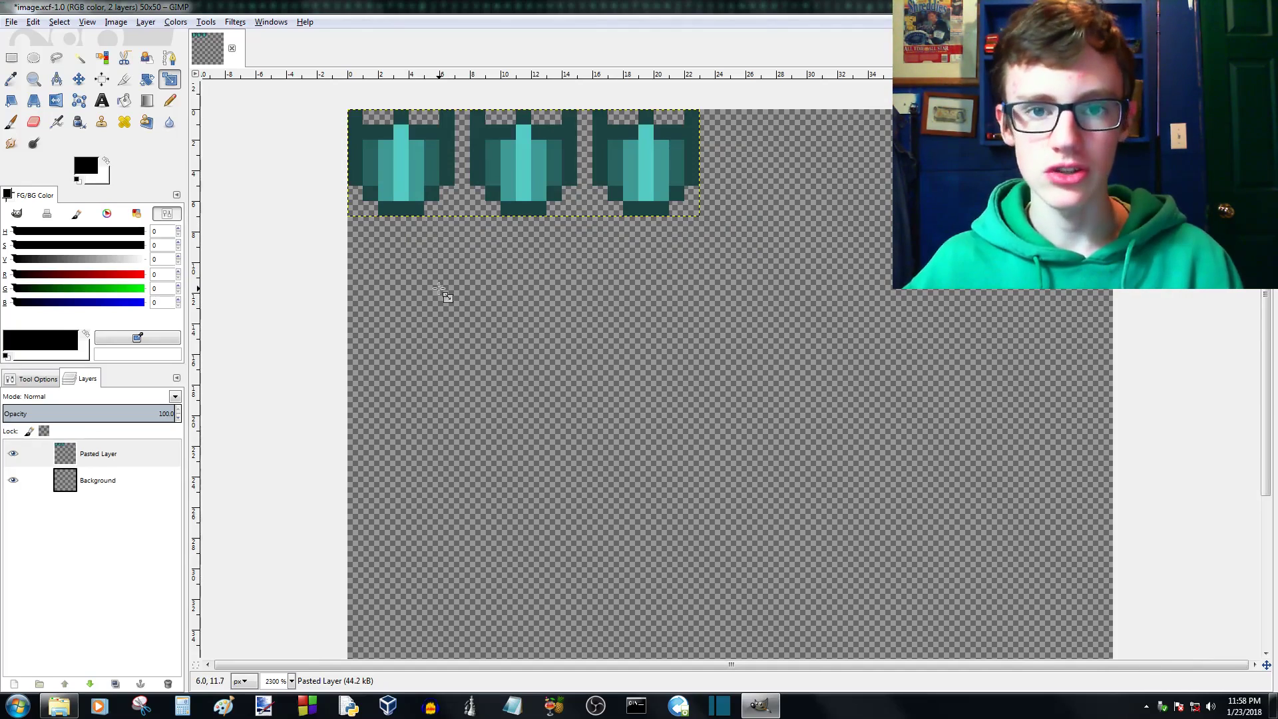
- Set the Scale tool's interpolation to None
click(34, 379)
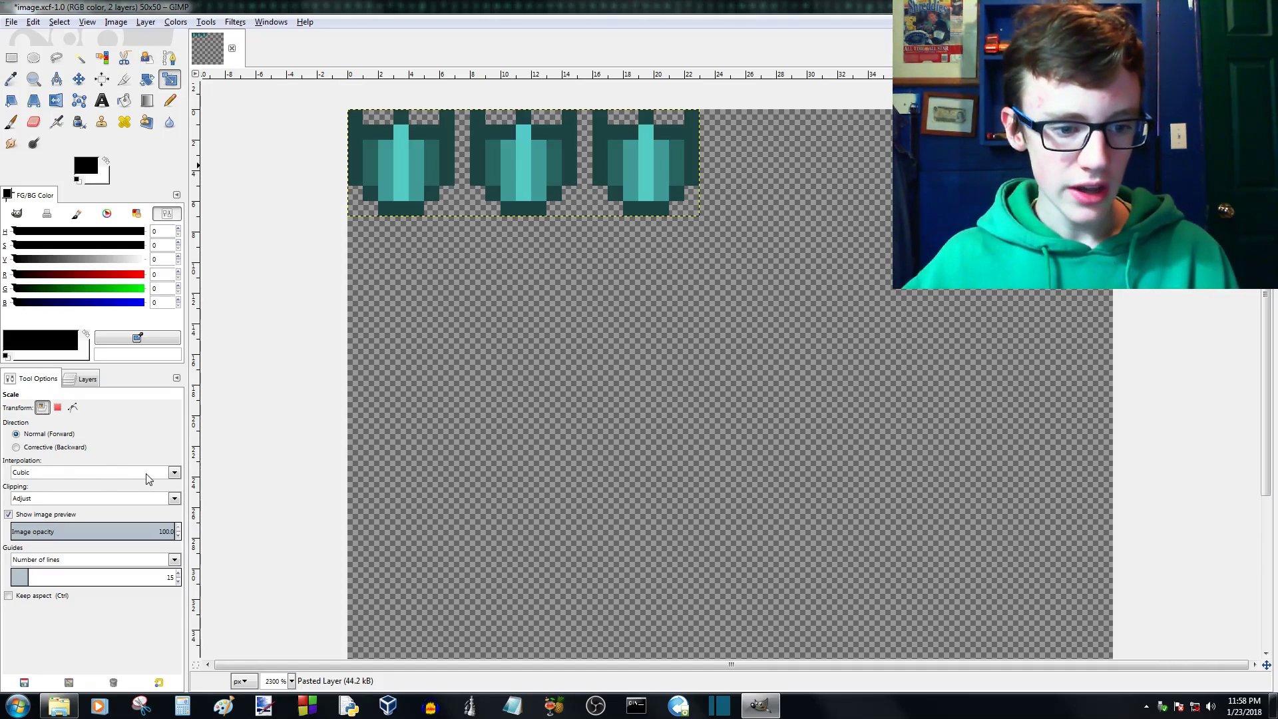
click(174, 473)
click(35, 487)
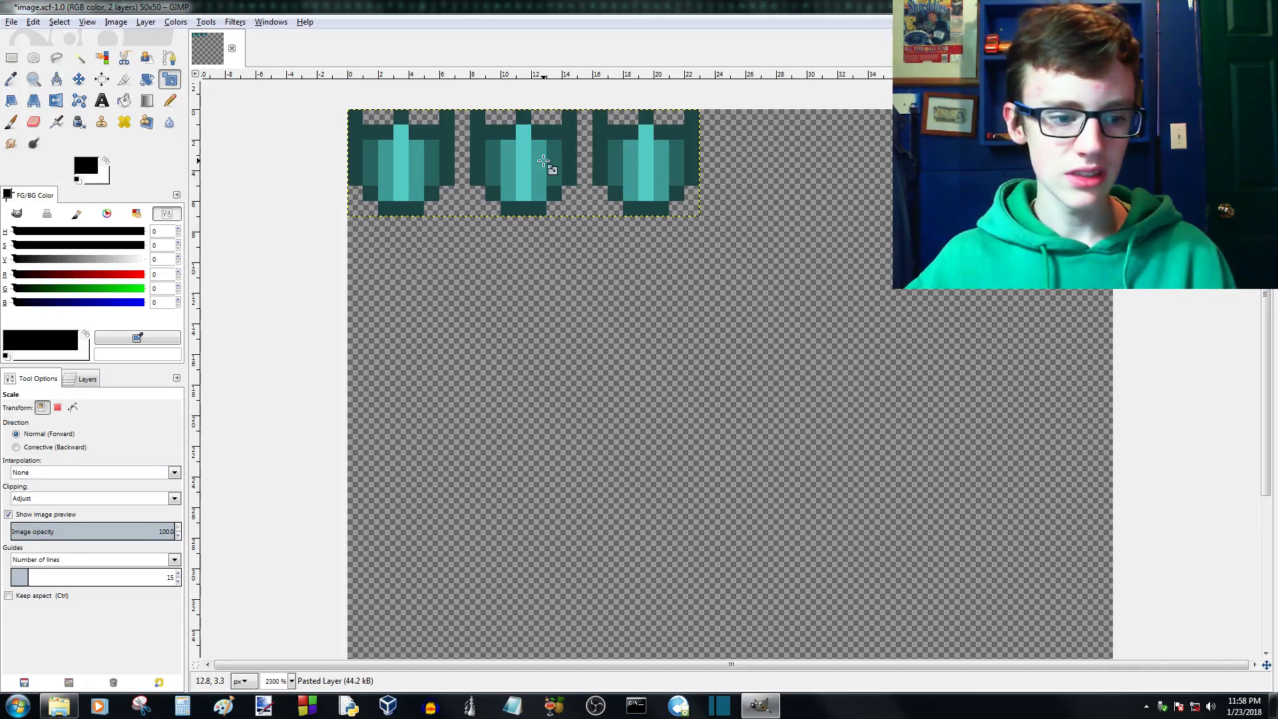
click(87, 378)
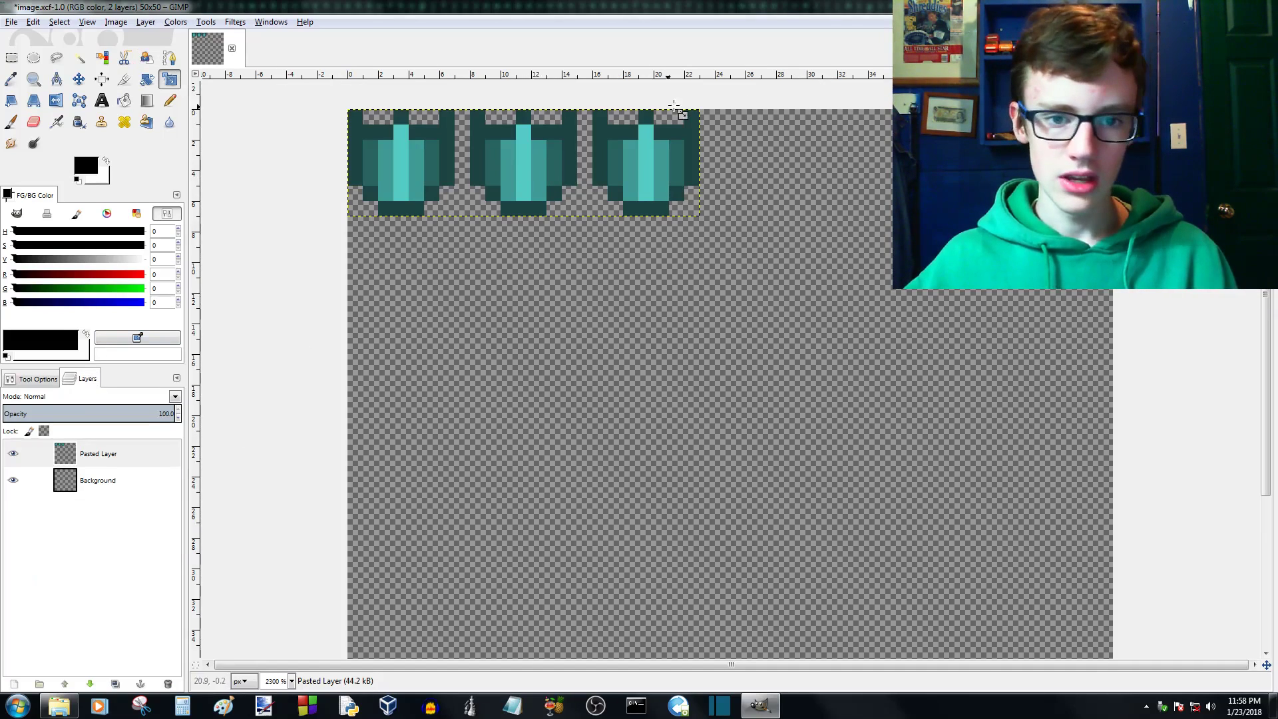
- Try stretching the Pasted Layer freehand to about 46 x 25 px with the Scale tool, and shrink it back
click(546, 165)
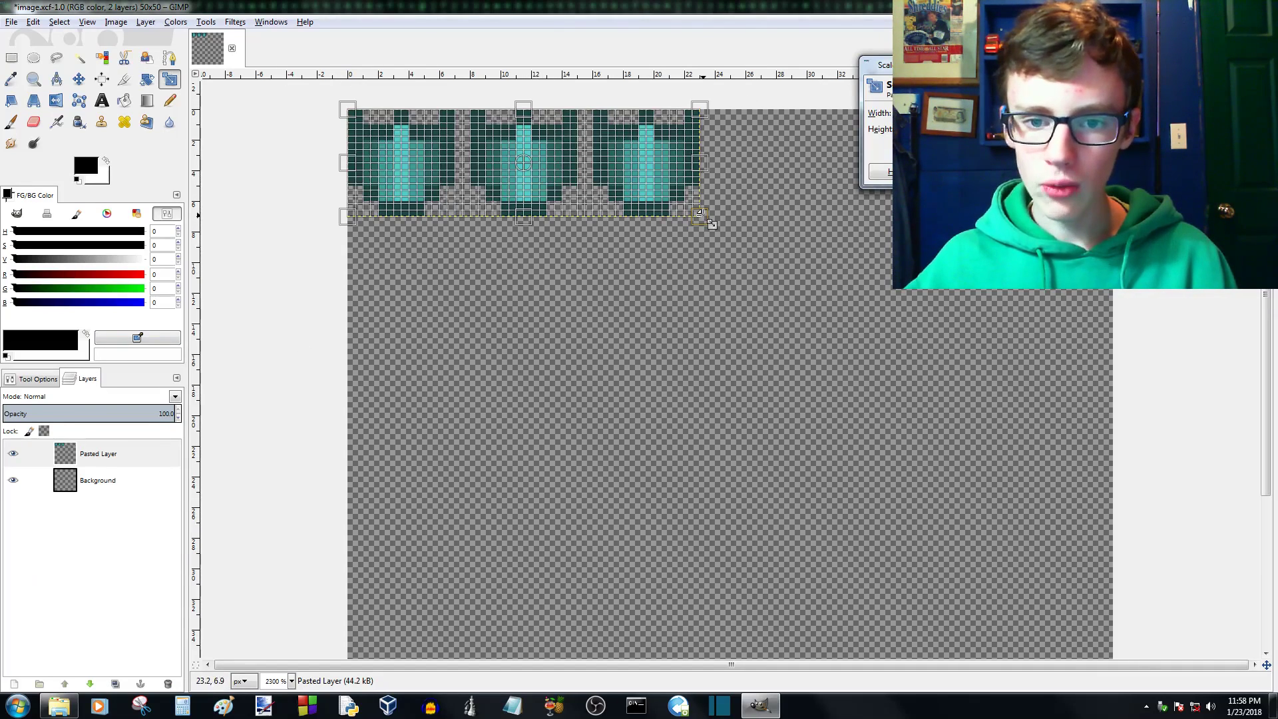
drag(711, 224, 993, 484)
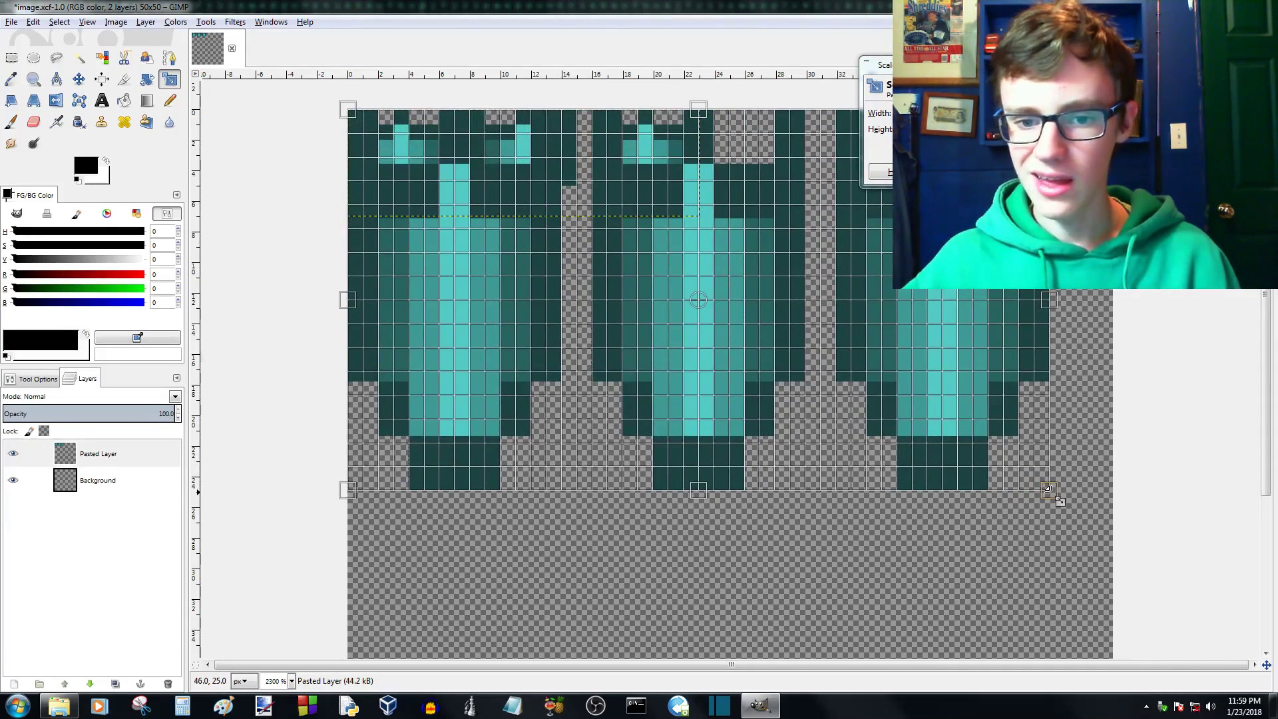
drag(1058, 499, 644, 219)
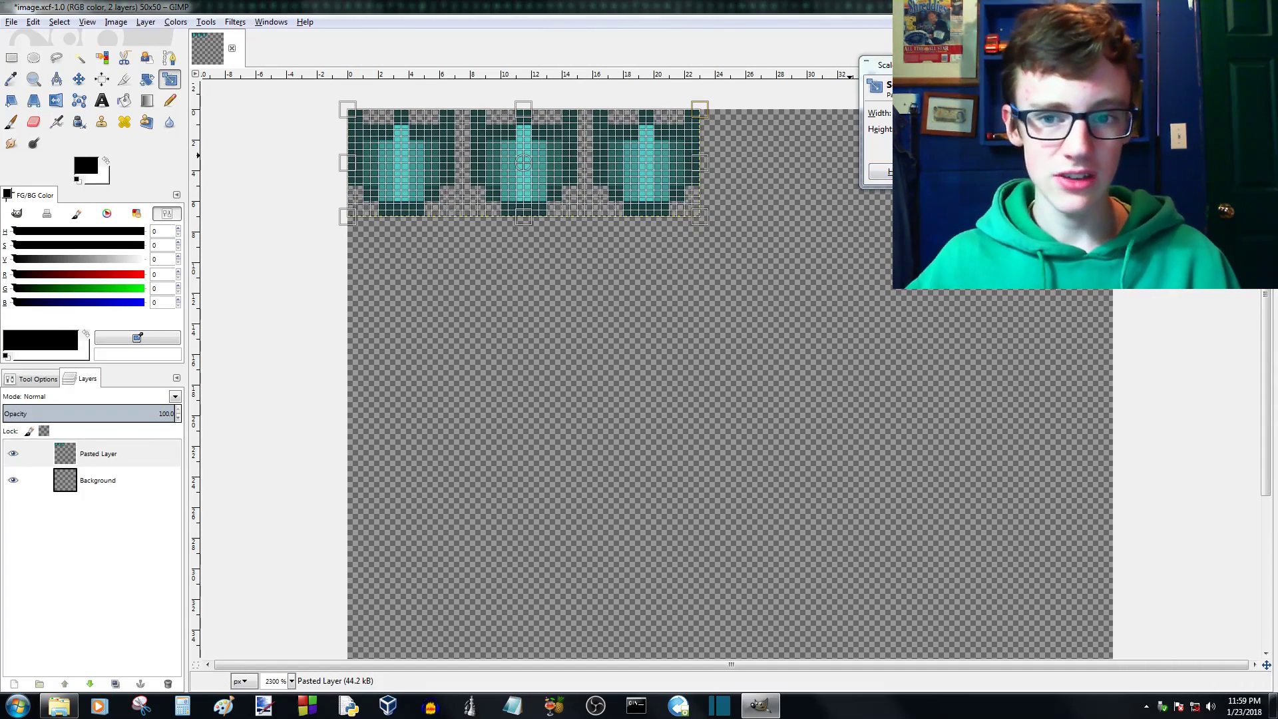
- Link the Pasted Layer's width and height for scaling and try a size of 20 x 6 px
drag(879, 65, 782, 95)
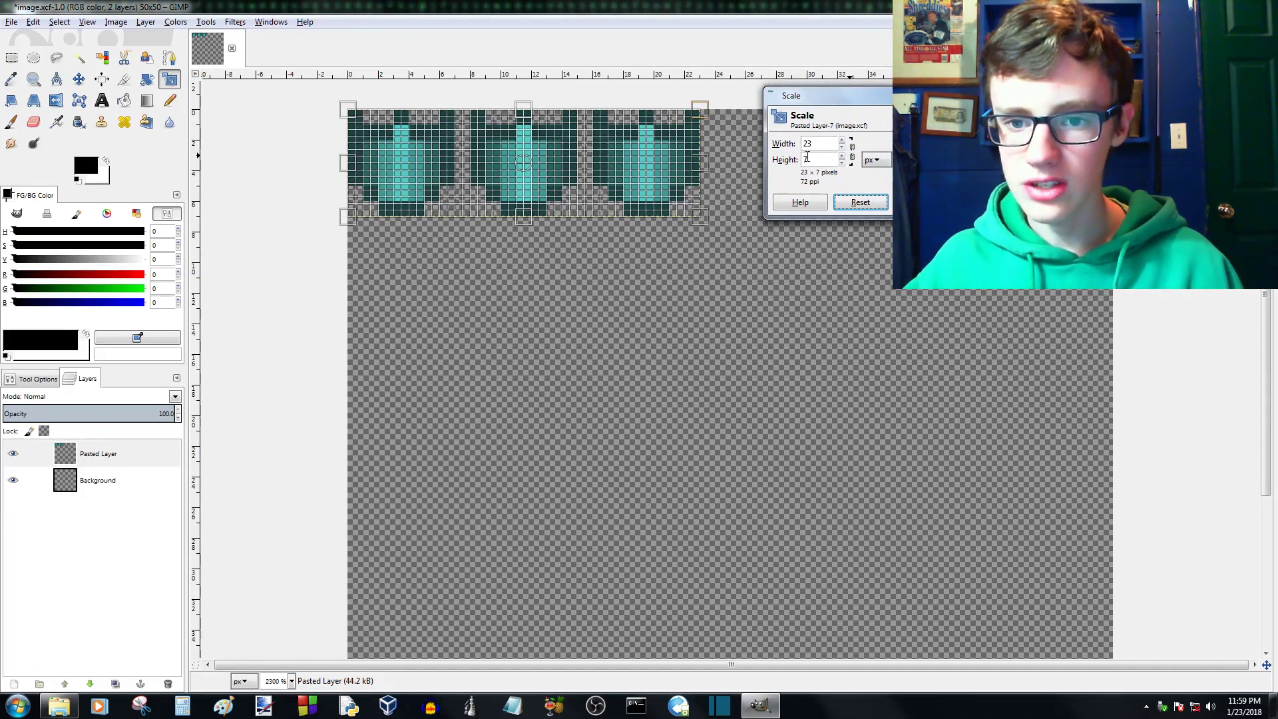
click(852, 152)
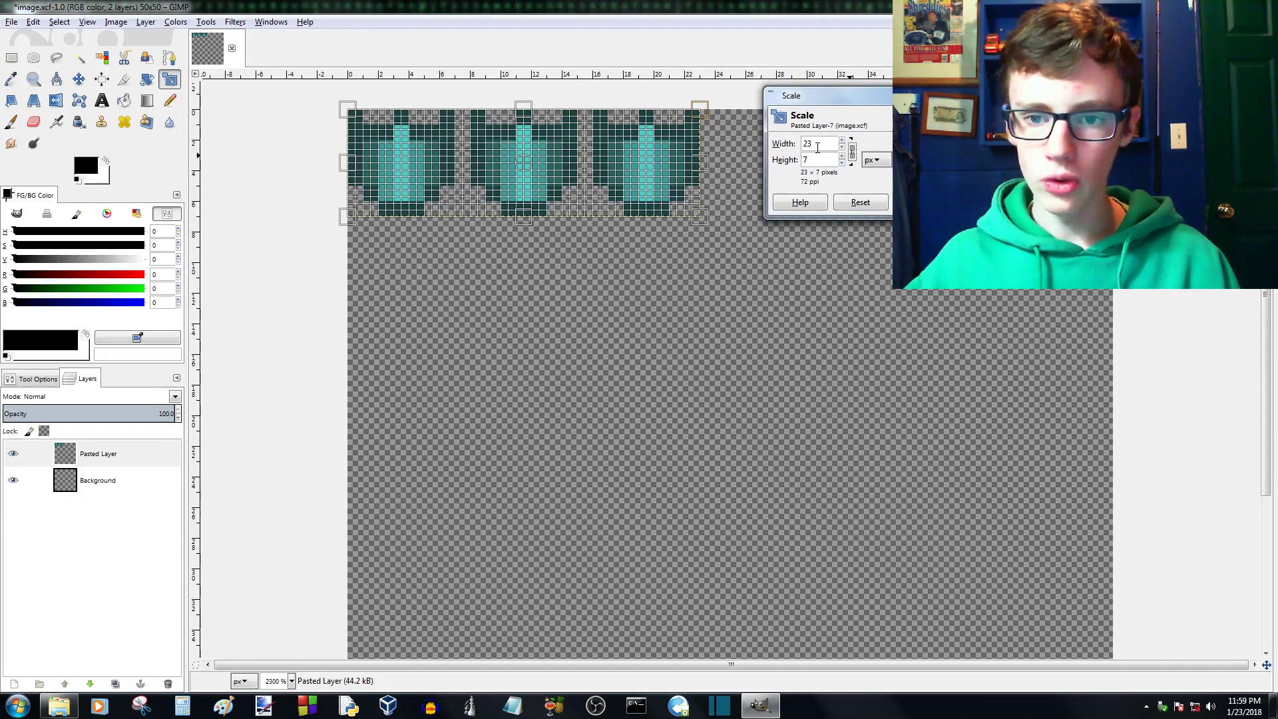
drag(816, 164, 798, 161)
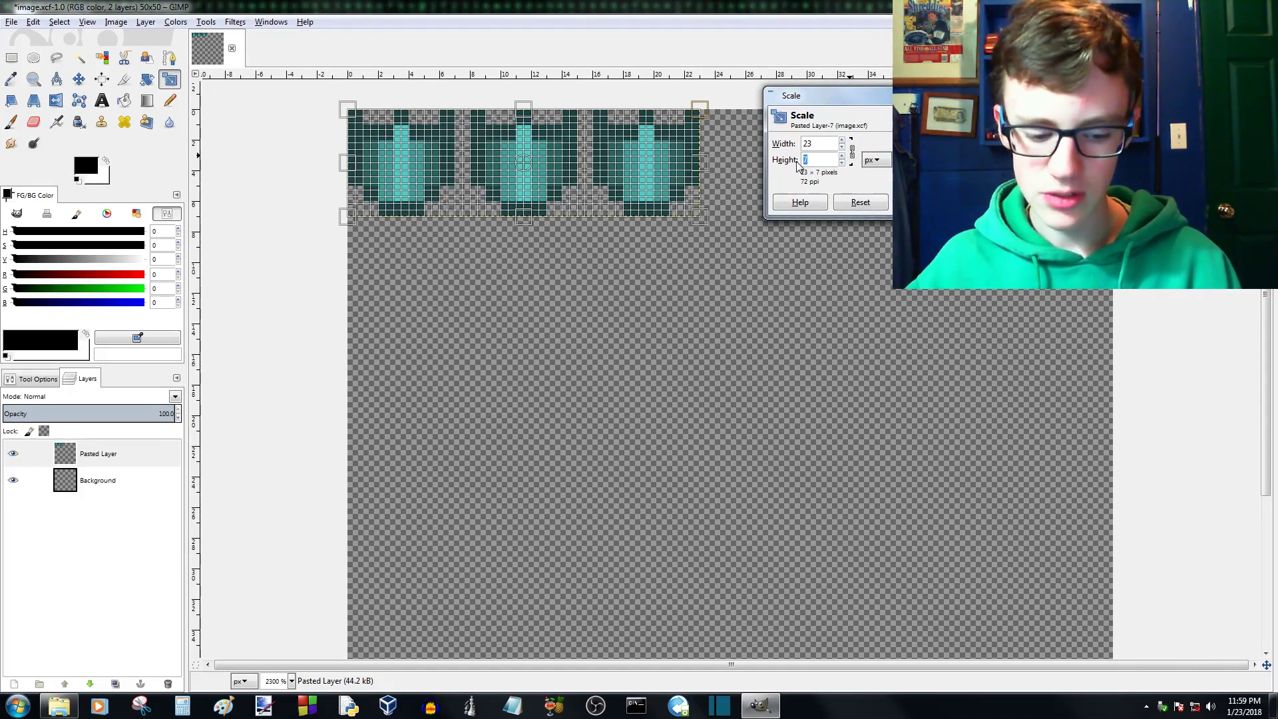
text(6)
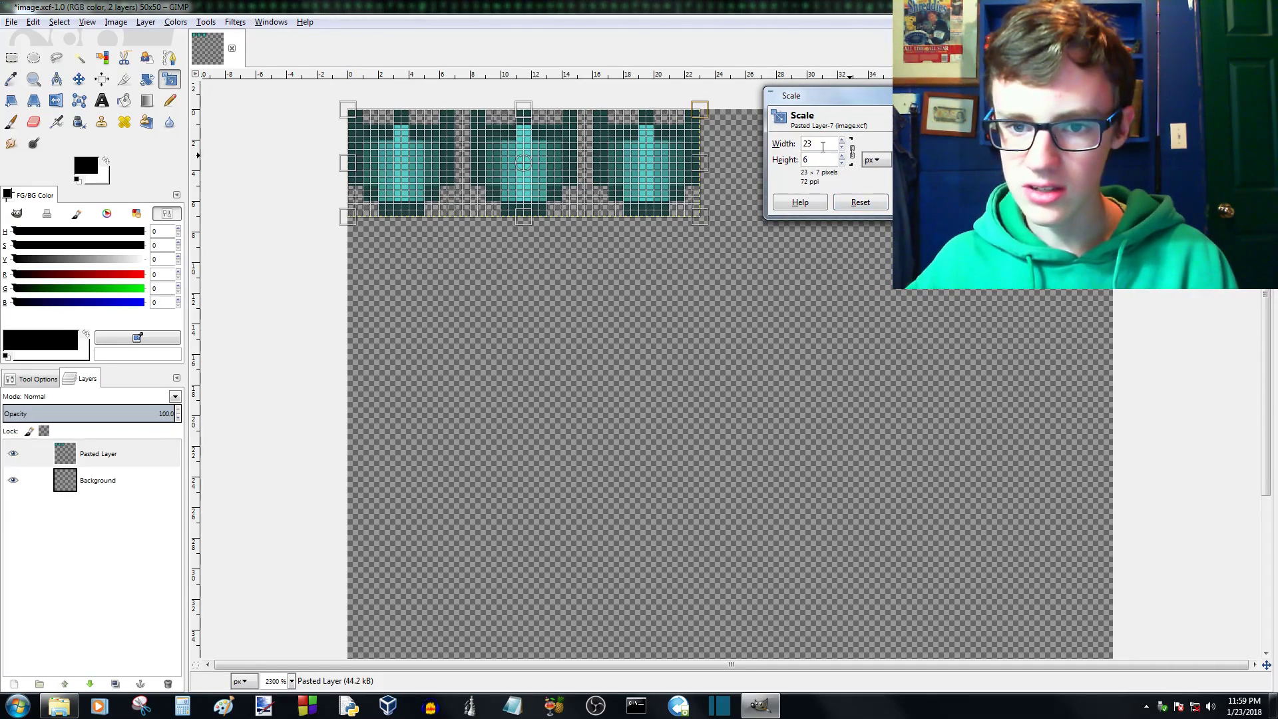
key(BackSpace)
text(0)
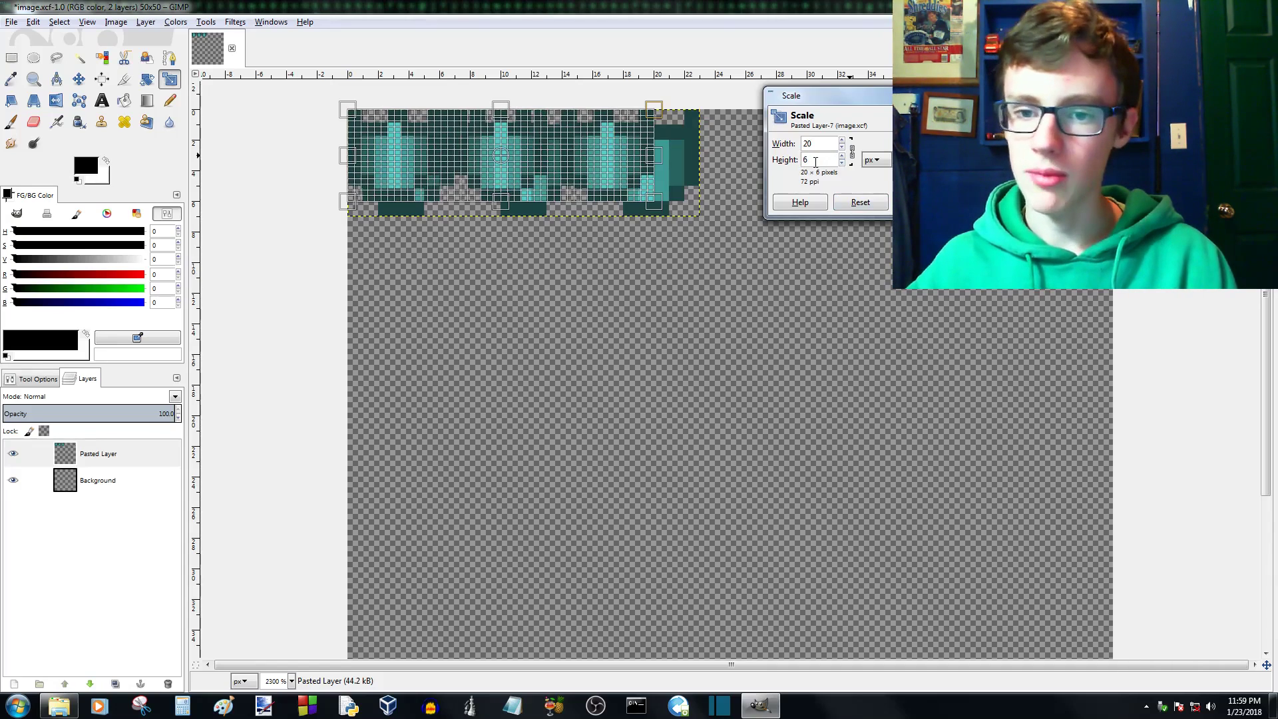
- Toggle the link between the layer's width and height and try a scale width of 67 px
click(852, 152)
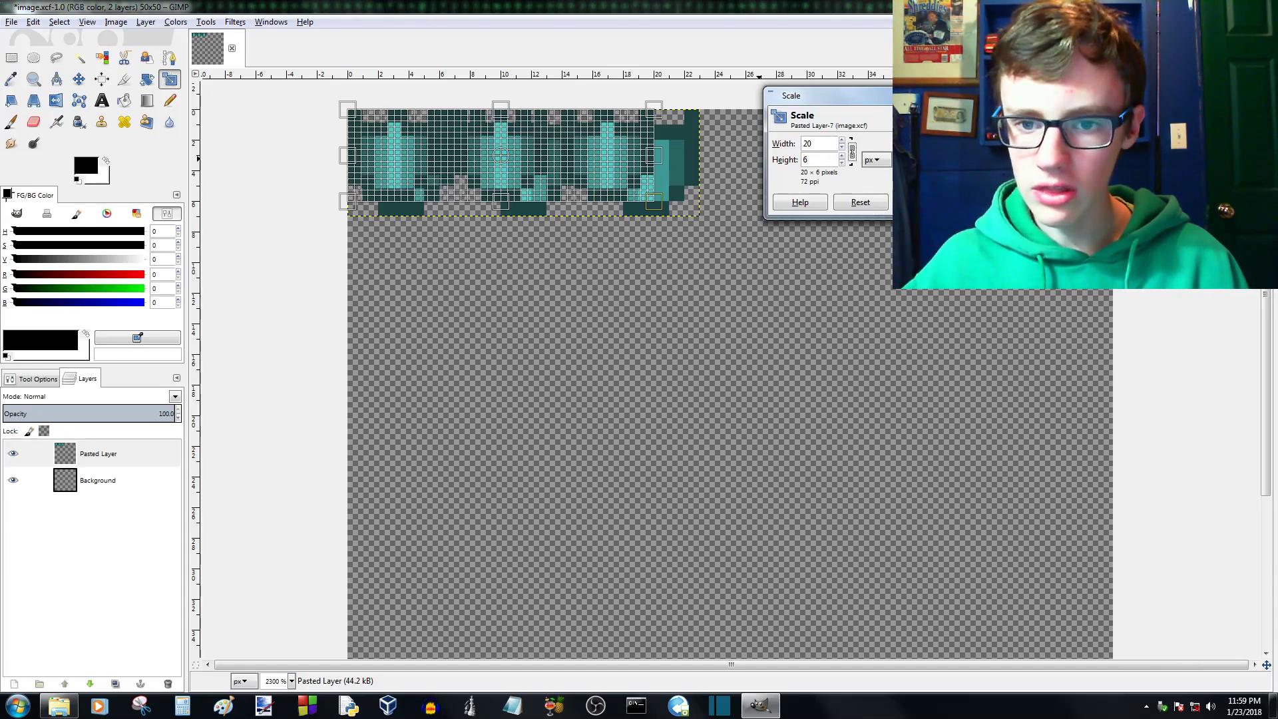
drag(812, 142, 774, 145)
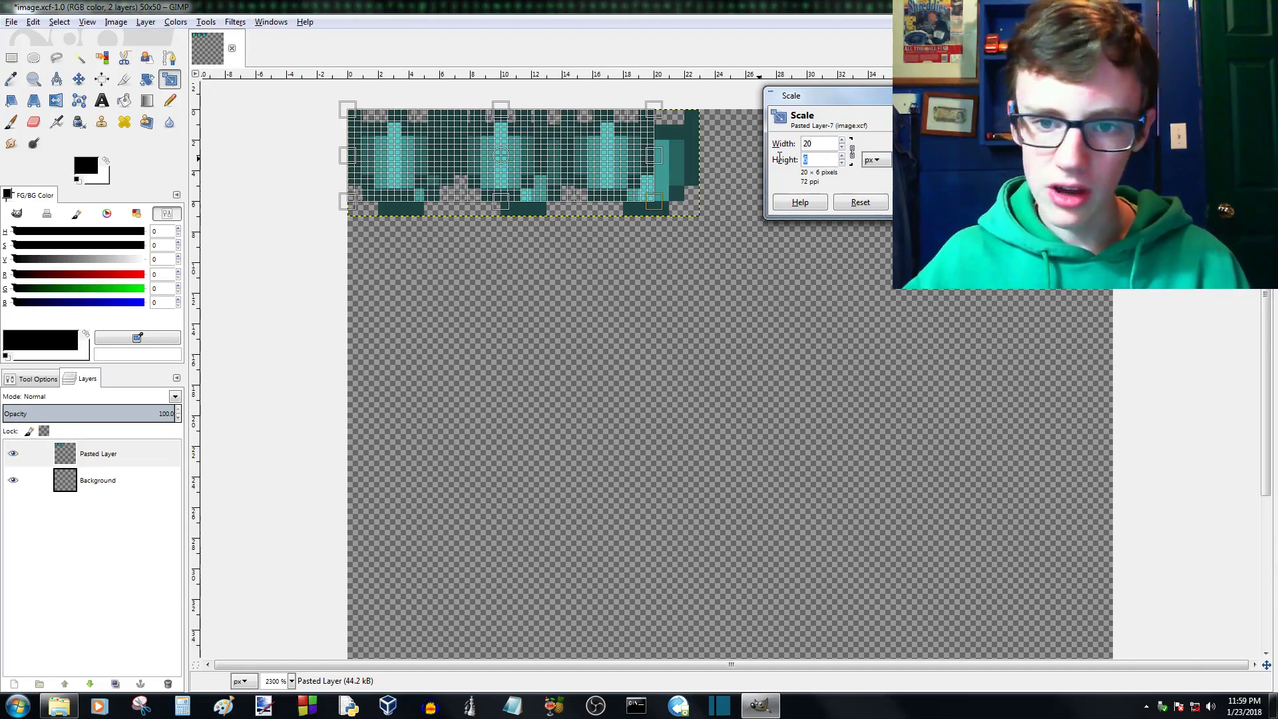
double_click(832, 144)
text(67)
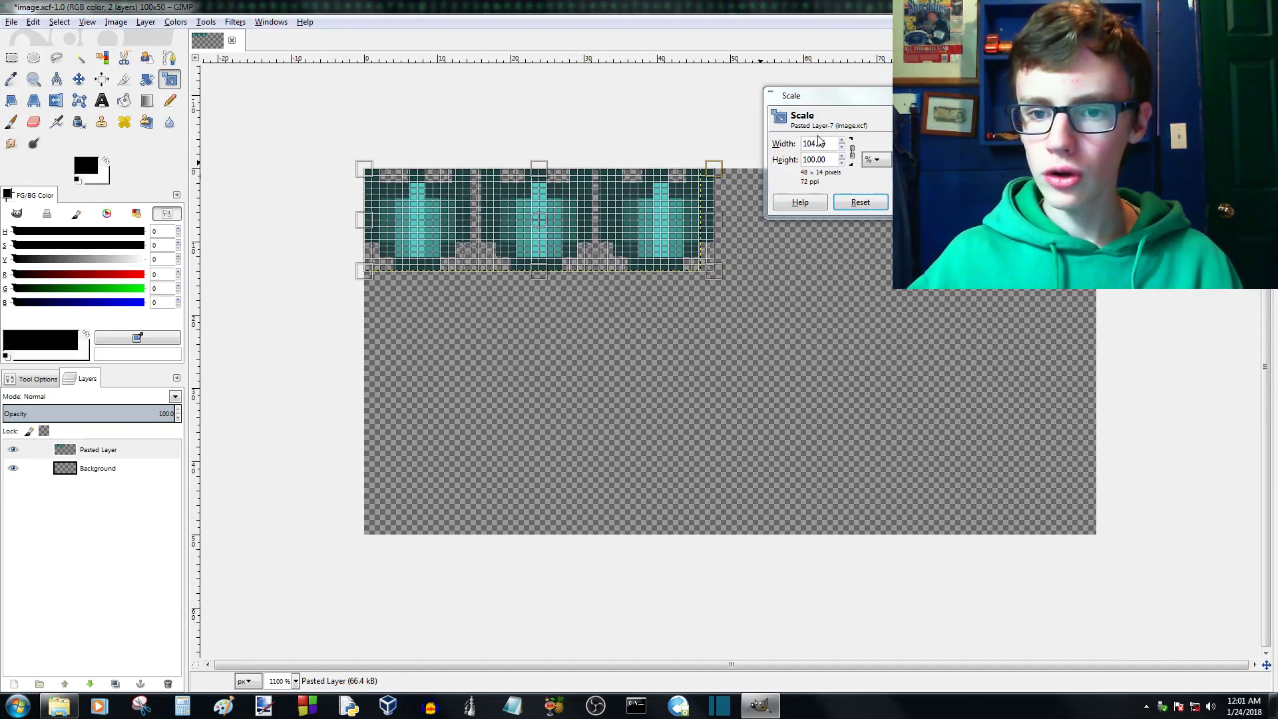
- Try narrowing the Pasted Layer freehand to about 43 x 14 px with the Scale tool
click(813, 142)
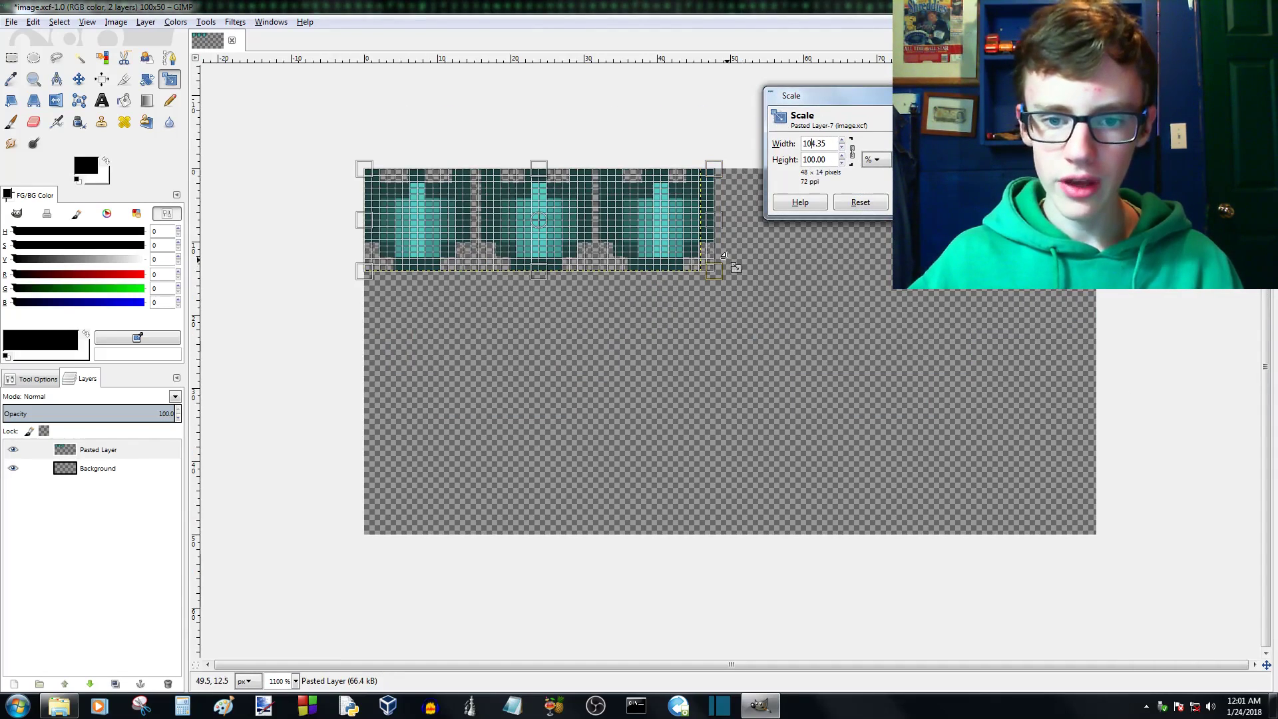
drag(721, 277, 683, 277)
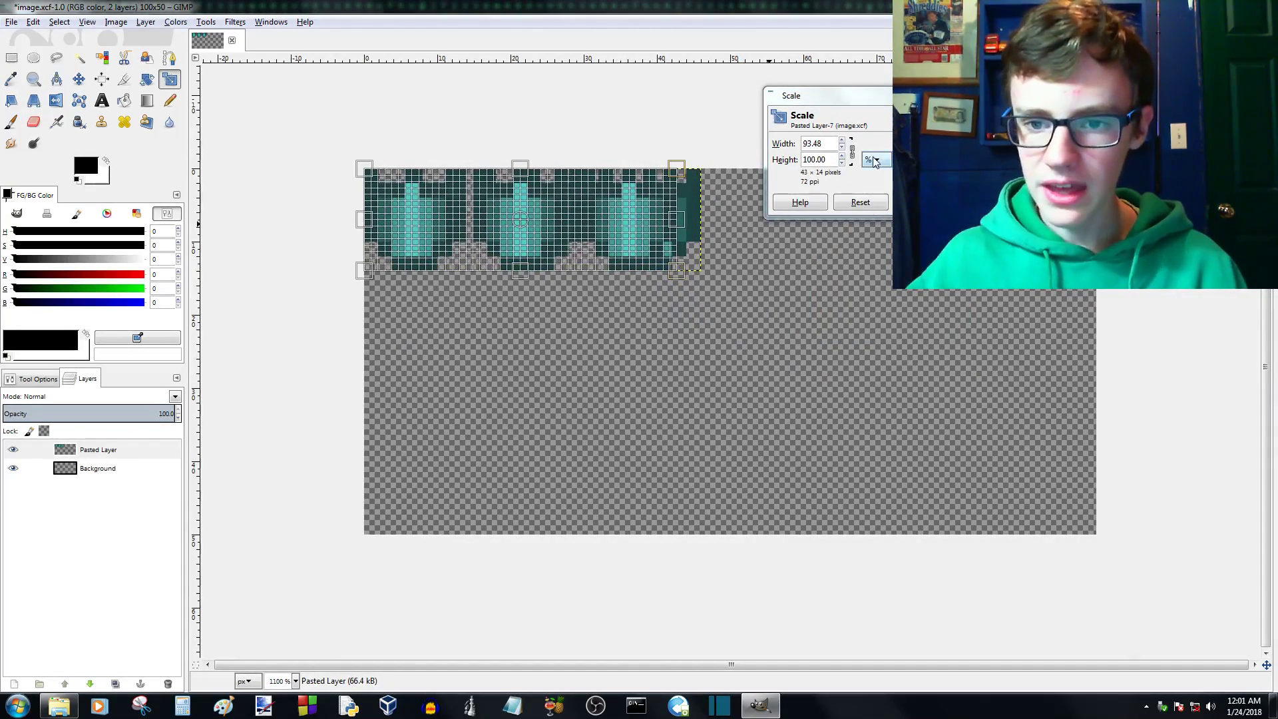
click(875, 162)
click(870, 162)
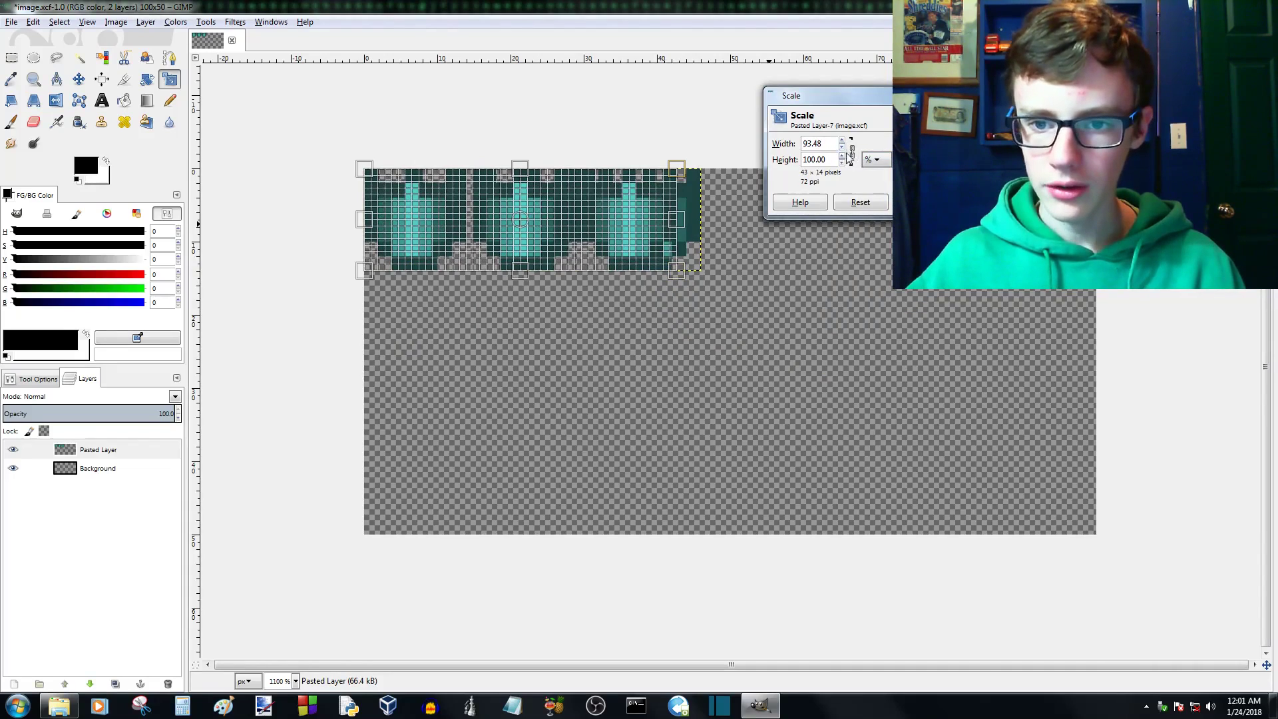
- Reset the Pasted Layer's scale width to 100 % and enlarge the layer proportionally to 69 x 21 px
click(852, 154)
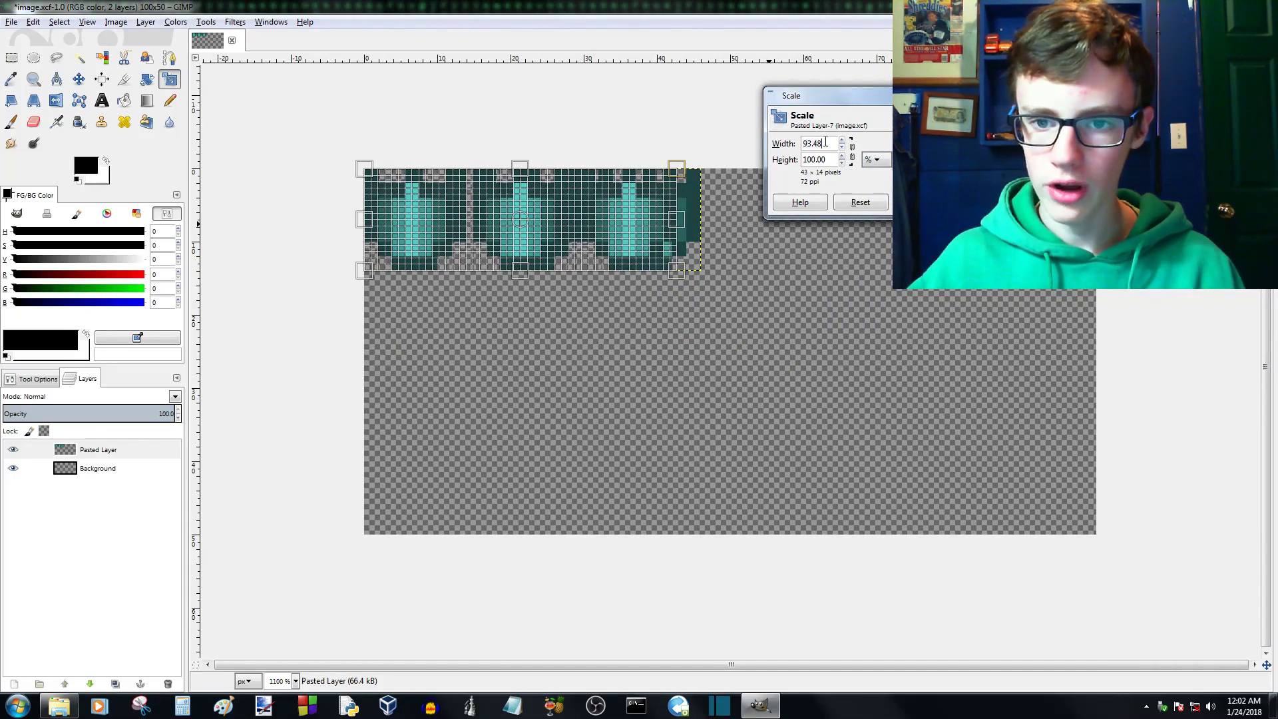
drag(827, 143, 773, 139)
text(100.00)
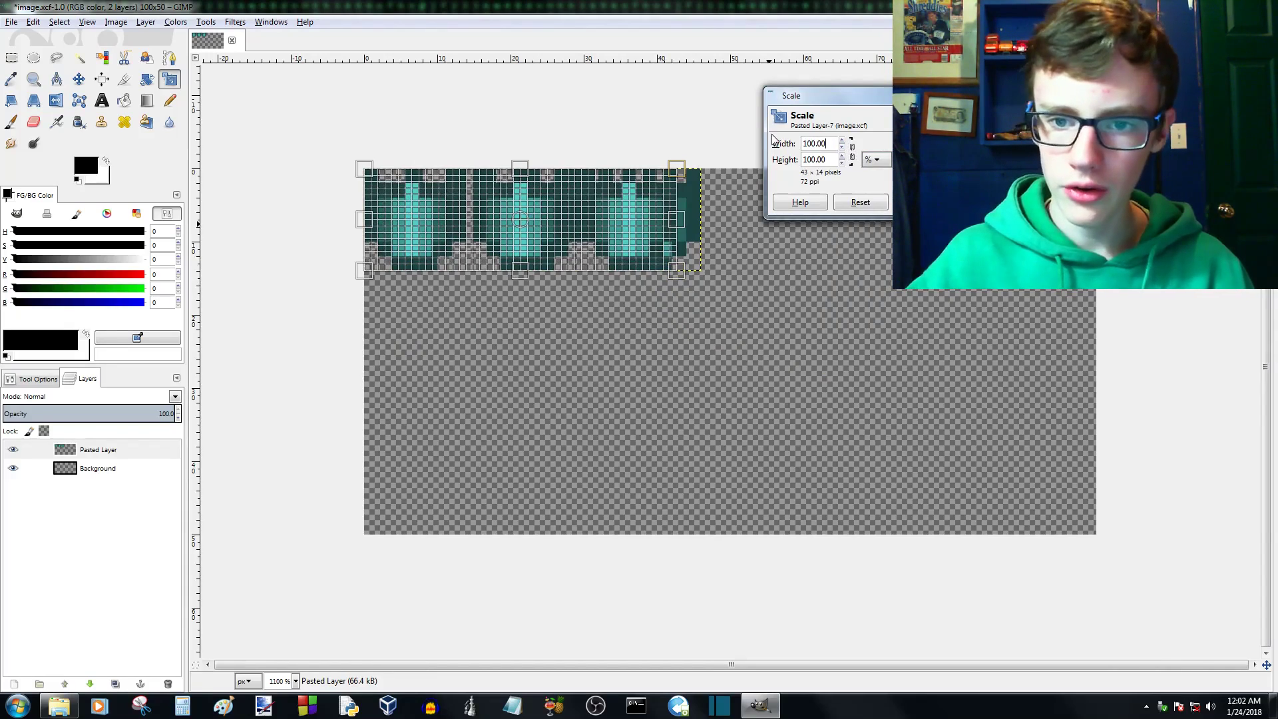
click(802, 162)
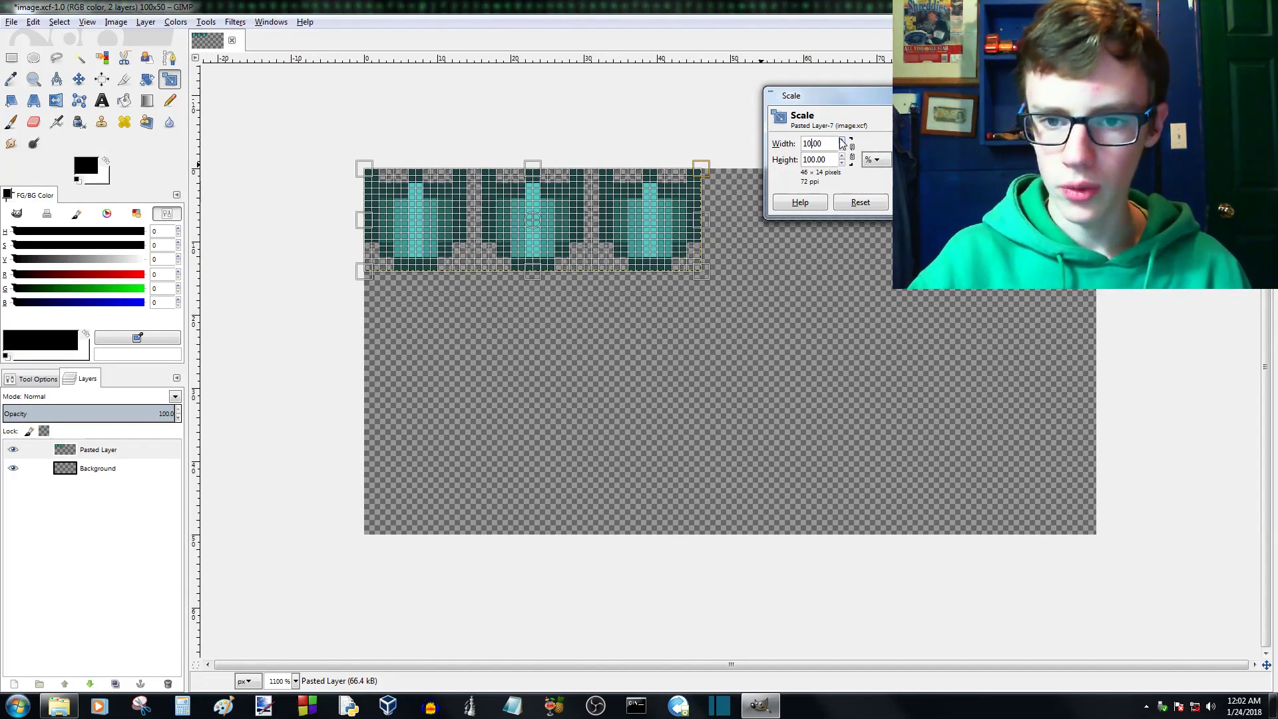
key(Left)
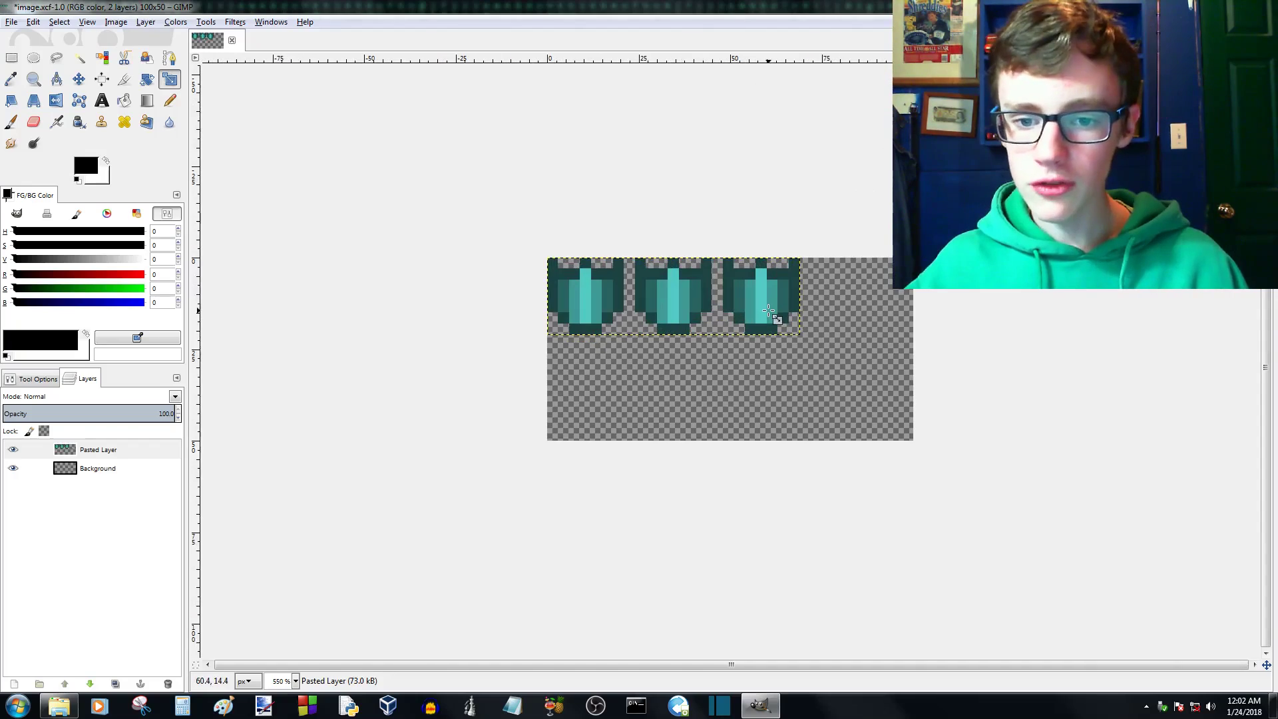
scroll(770, 312, up, 2)
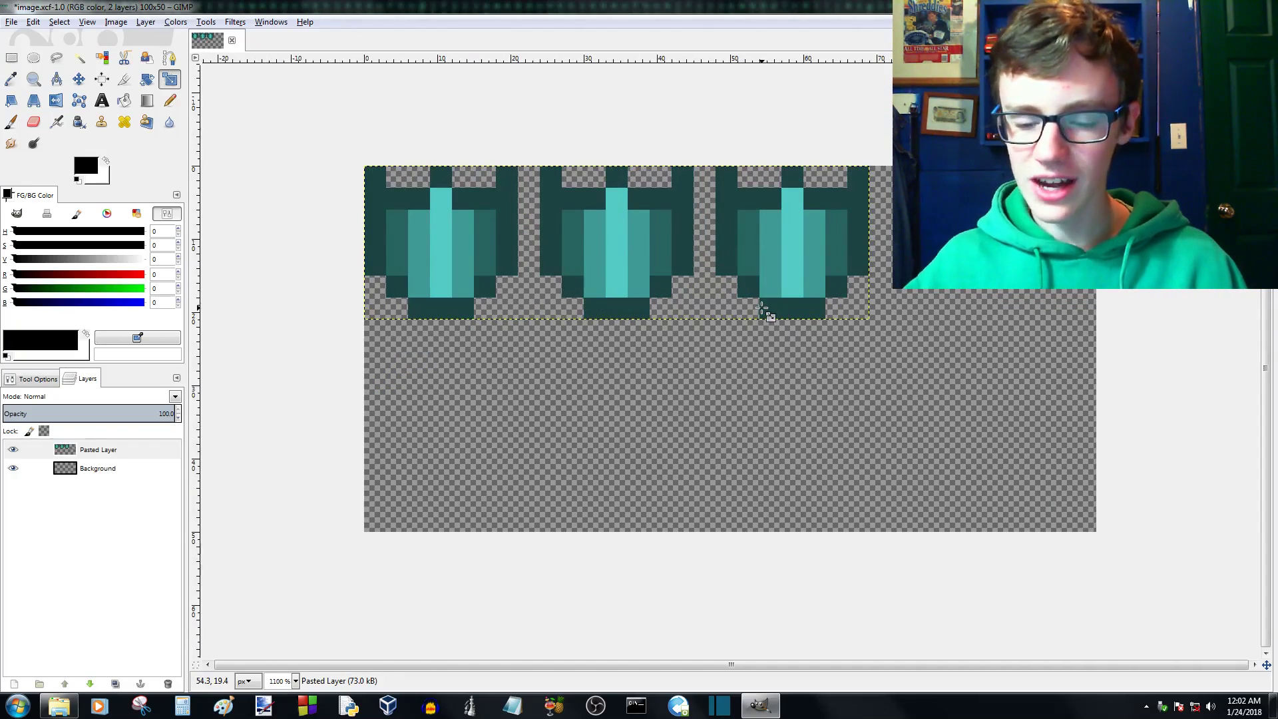
- Fit the canvas to the layers, reducing the image to 69 x 50 px
scroll(762, 309, down, 1)
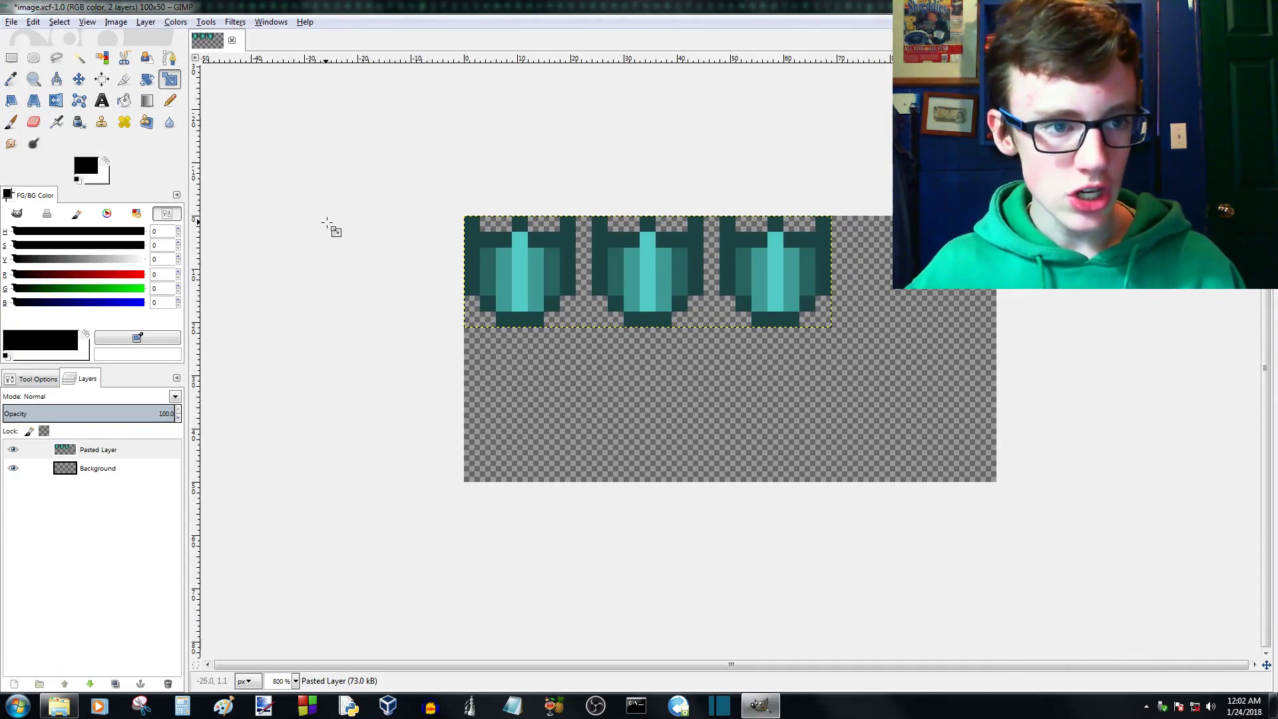
click(90, 470)
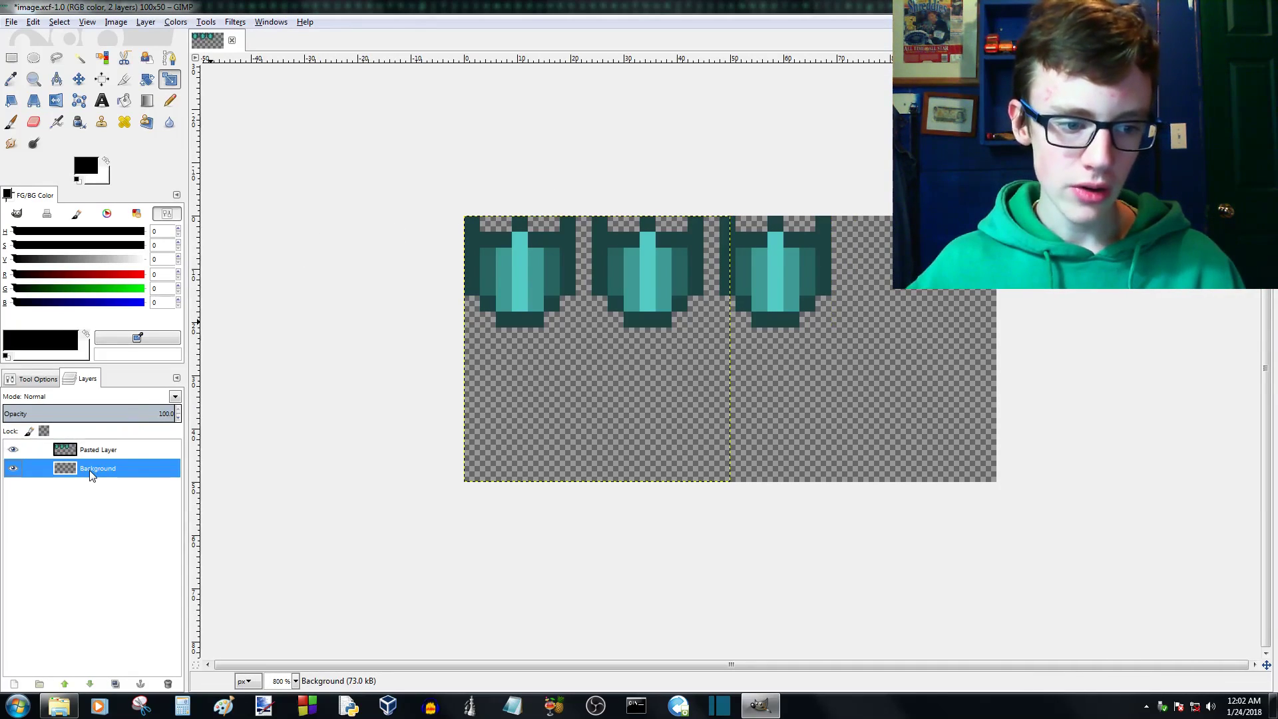
click(116, 23)
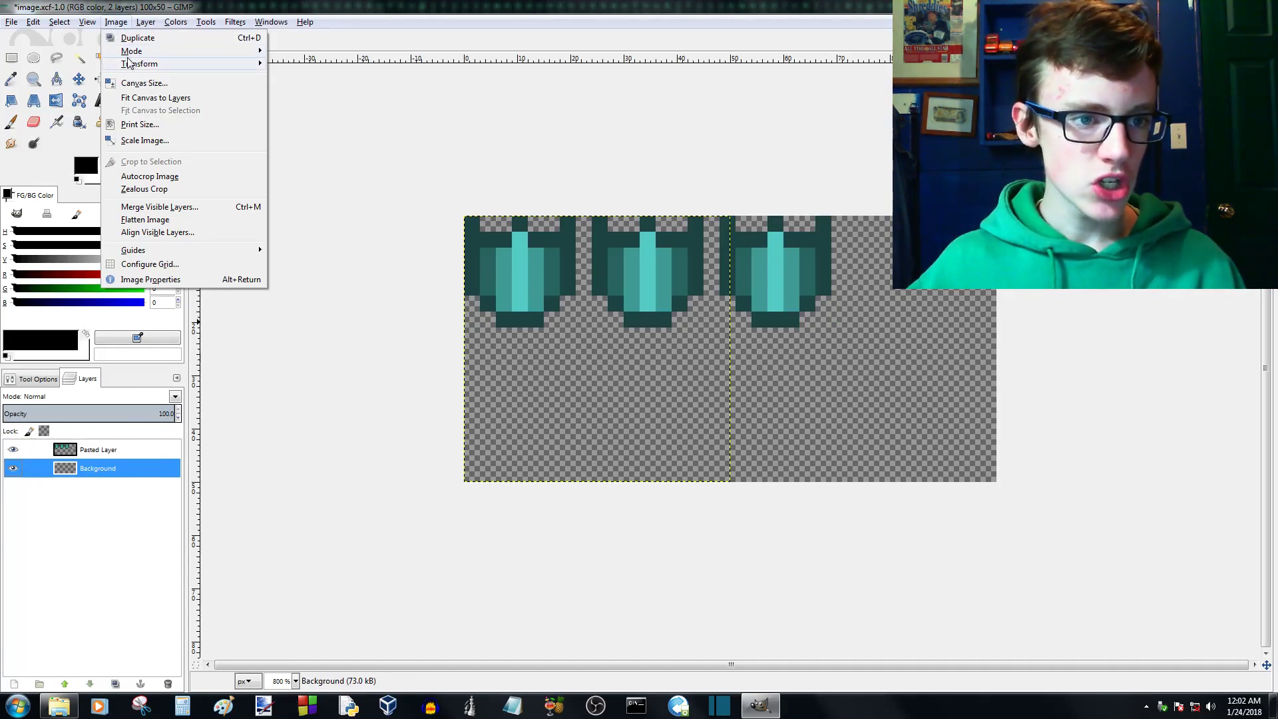
click(143, 100)
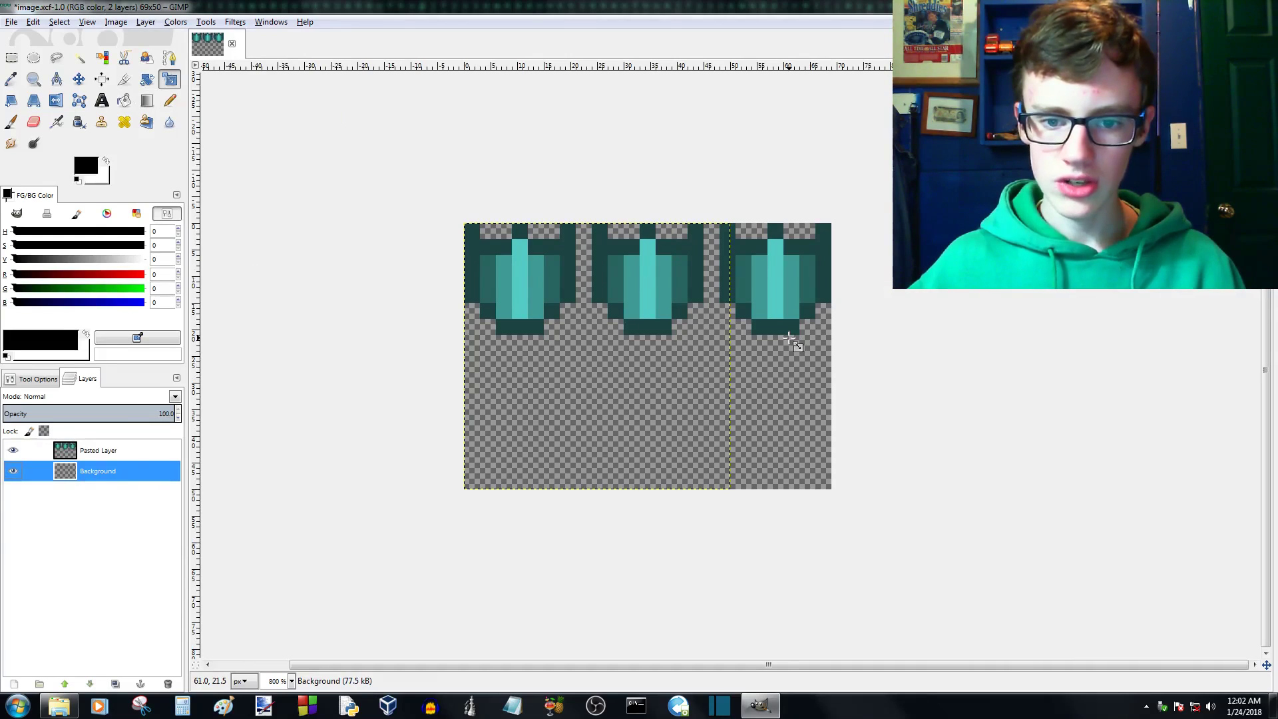
- Delete the Background layer and fit the canvas to the remaining Pasted Layer at 69 x 21 px
key(r)
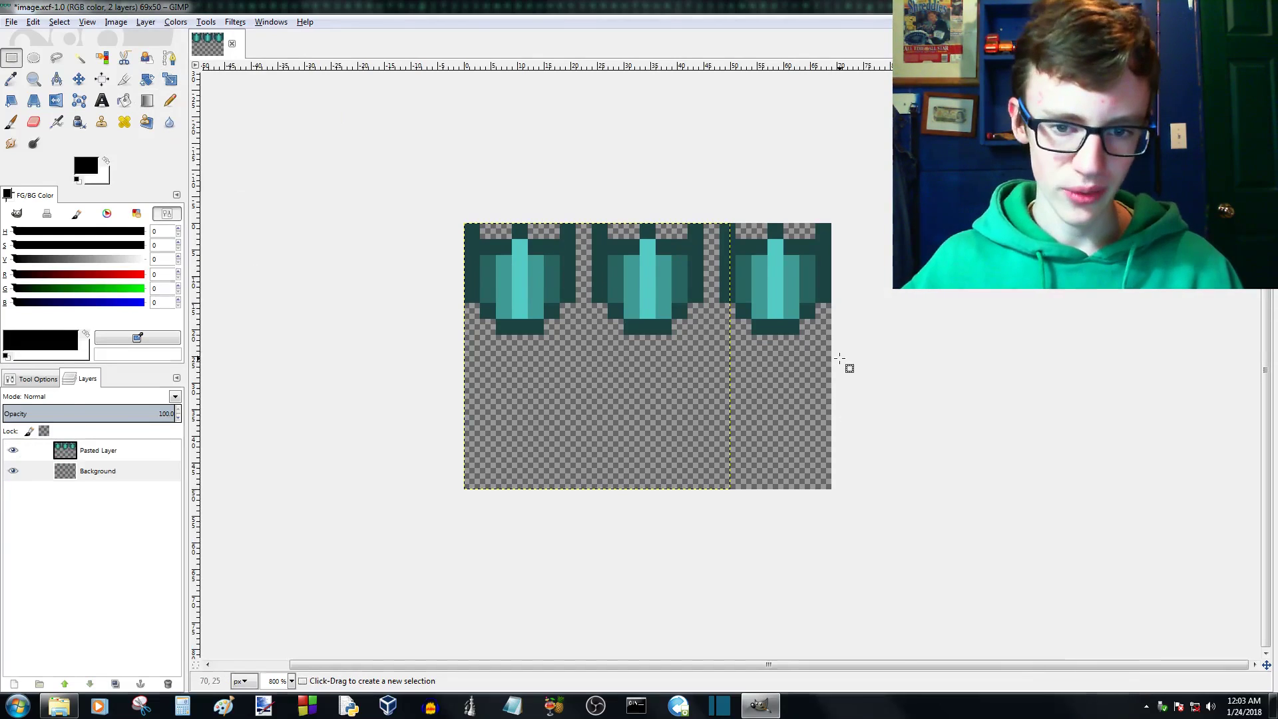
click(85, 470)
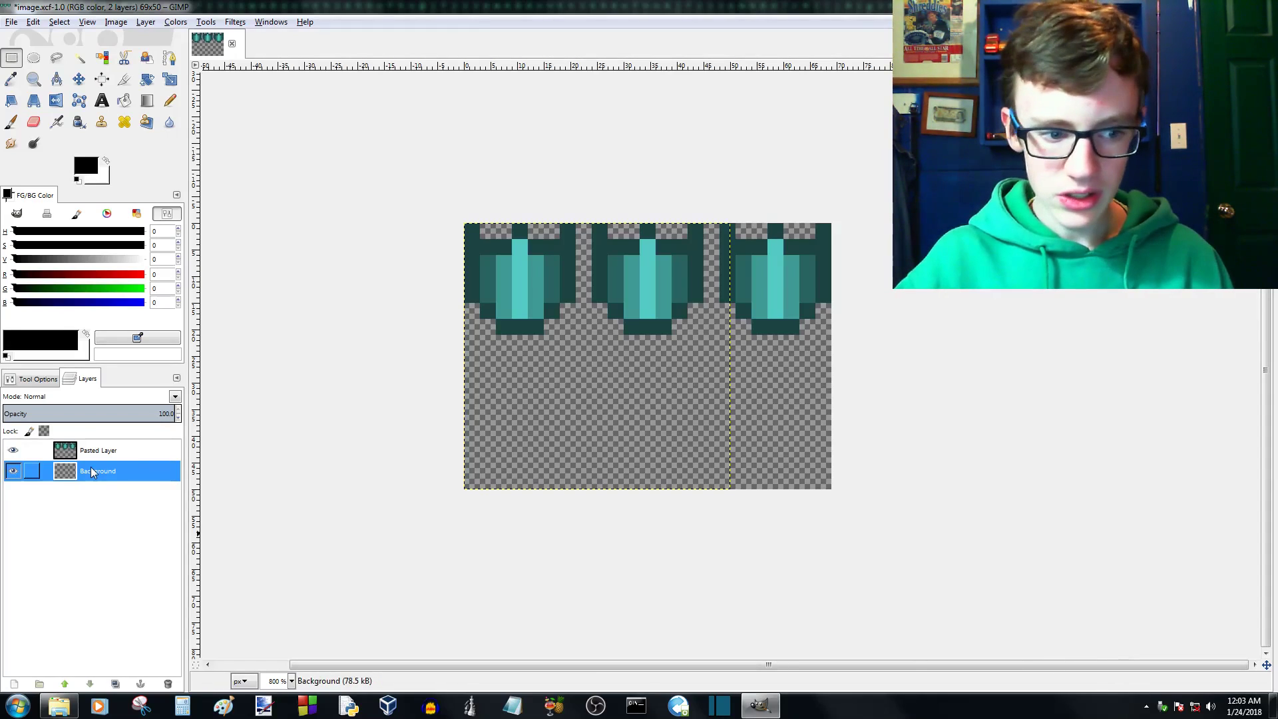
click(167, 685)
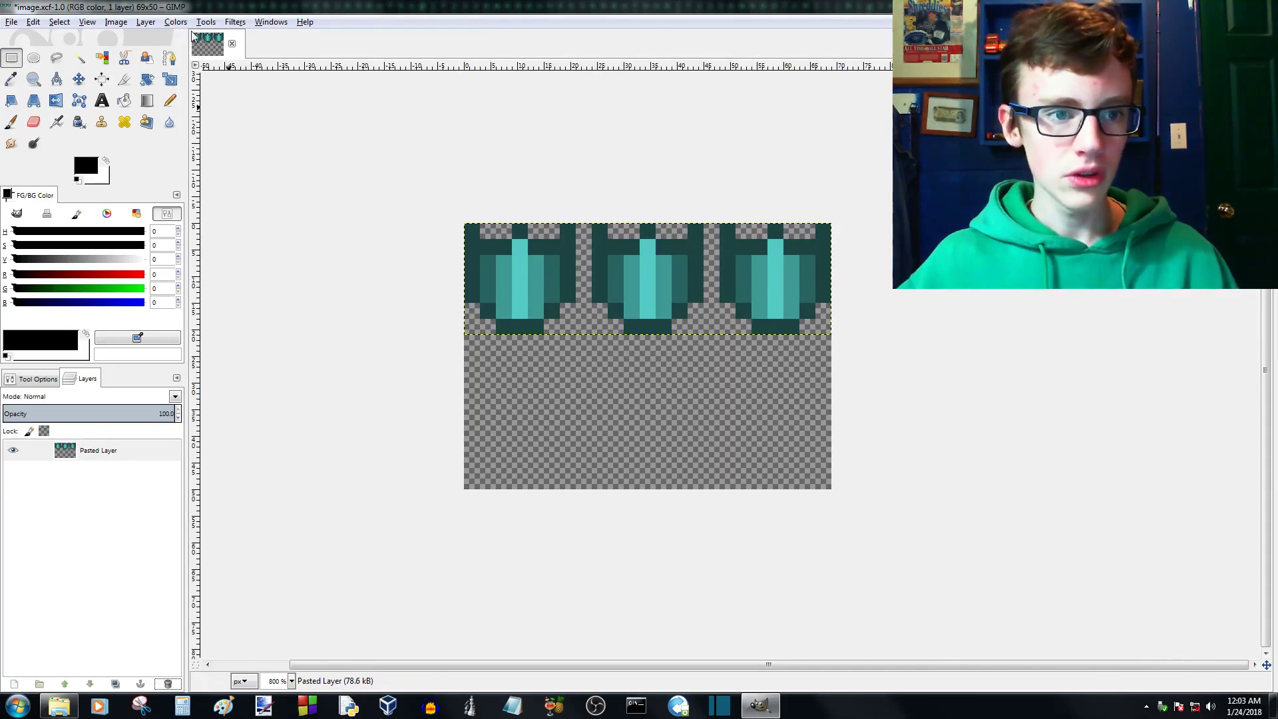
click(112, 22)
click(148, 99)
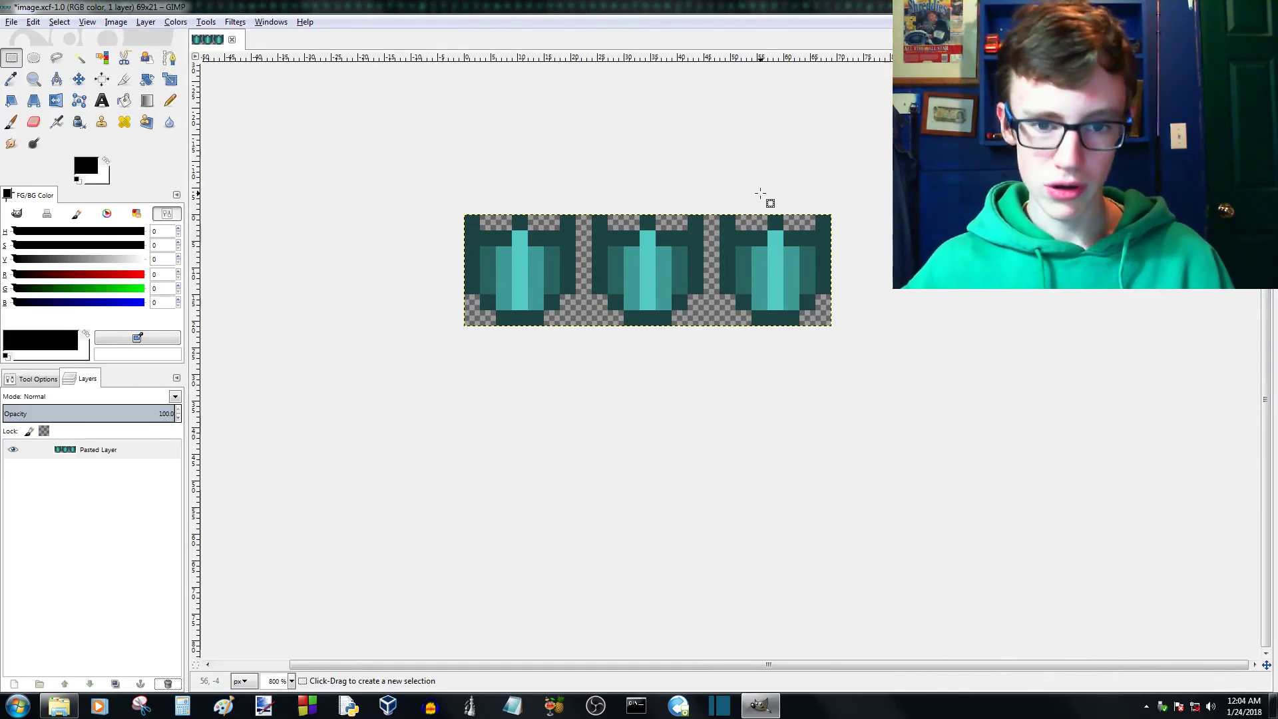
key(minus)
key(minus)
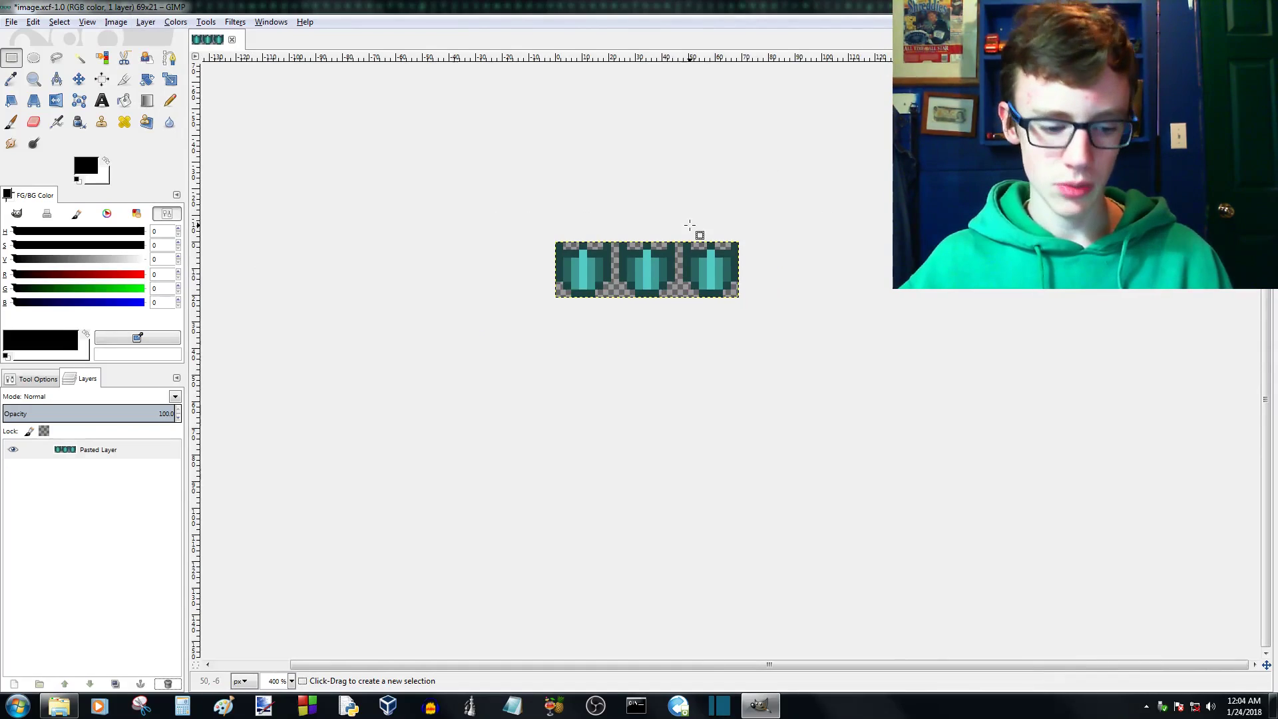
- Start exporting the image and choose the folder C++ / Tutorials / Sprite Mapper / data / images on drive E: as destination
click(33, 22)
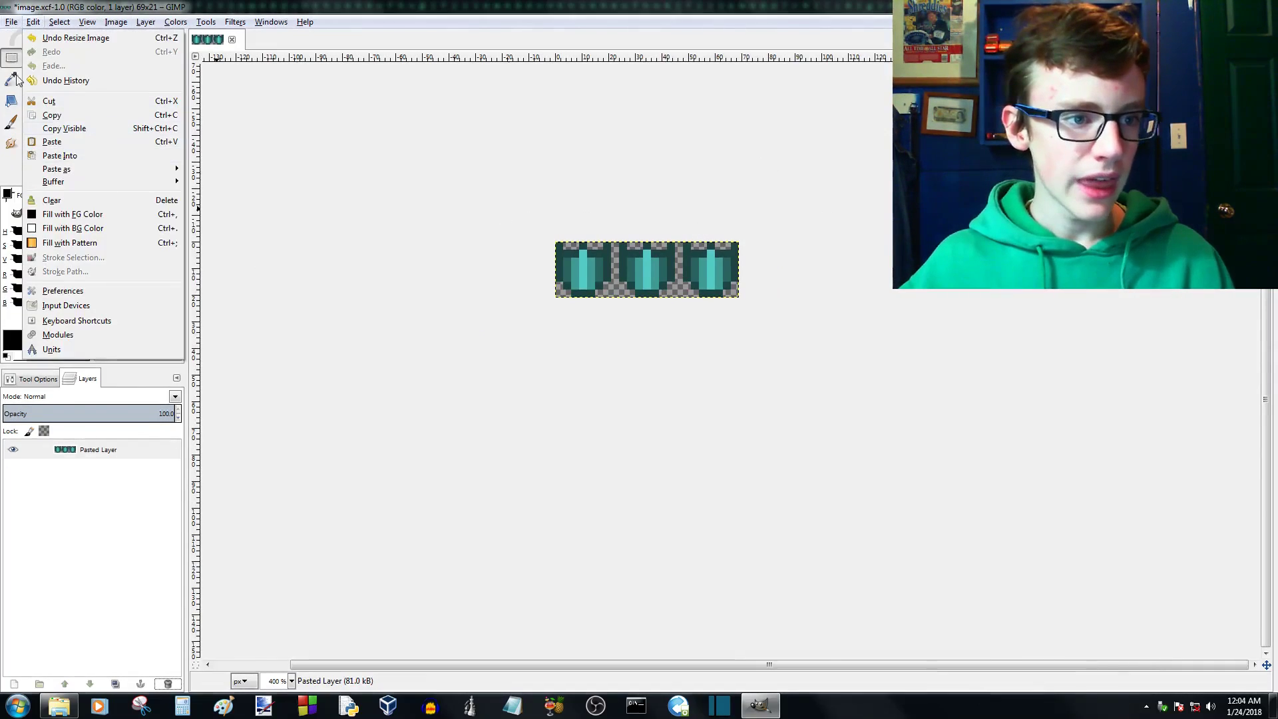
mouse_move(11, 23)
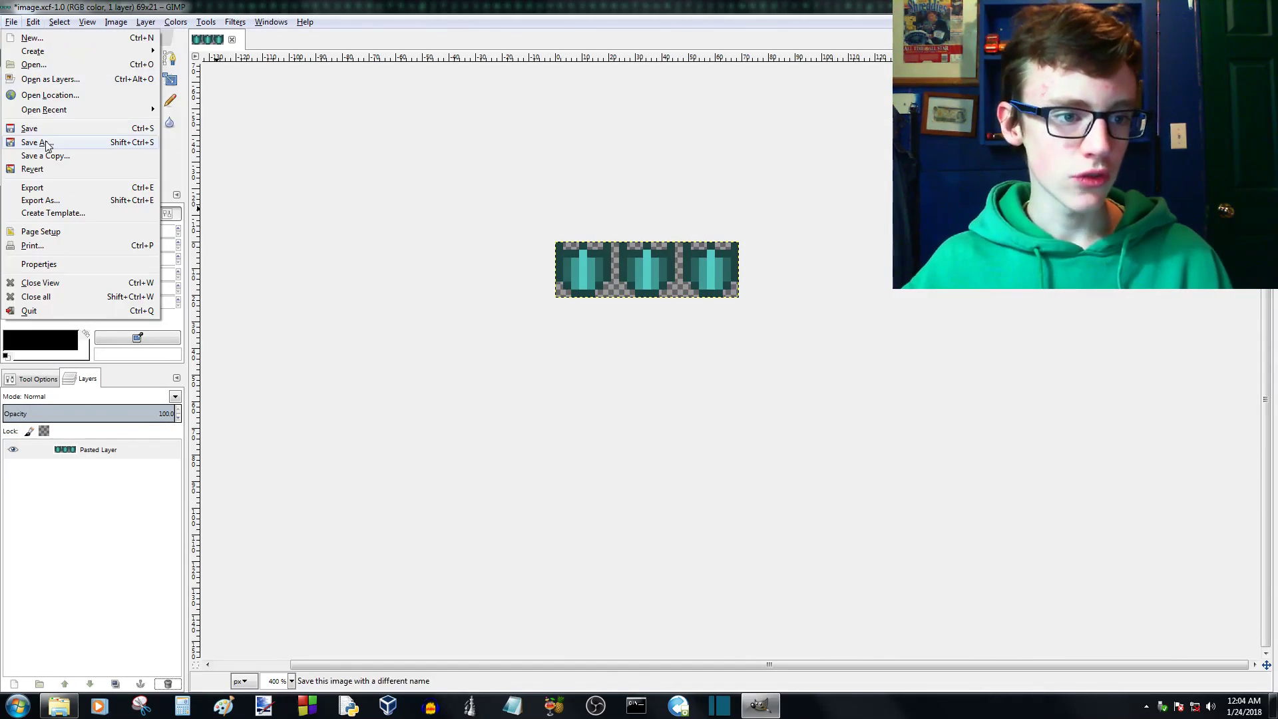
click(32, 187)
click(299, 323)
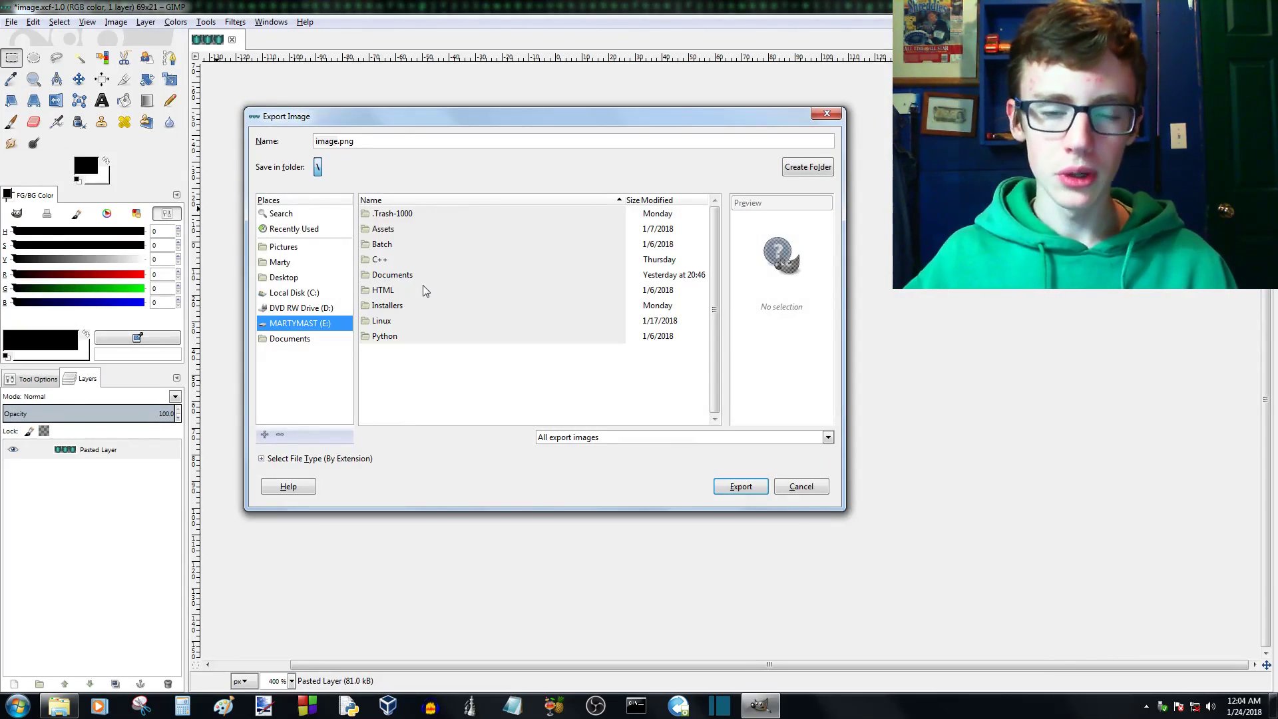
click(386, 261)
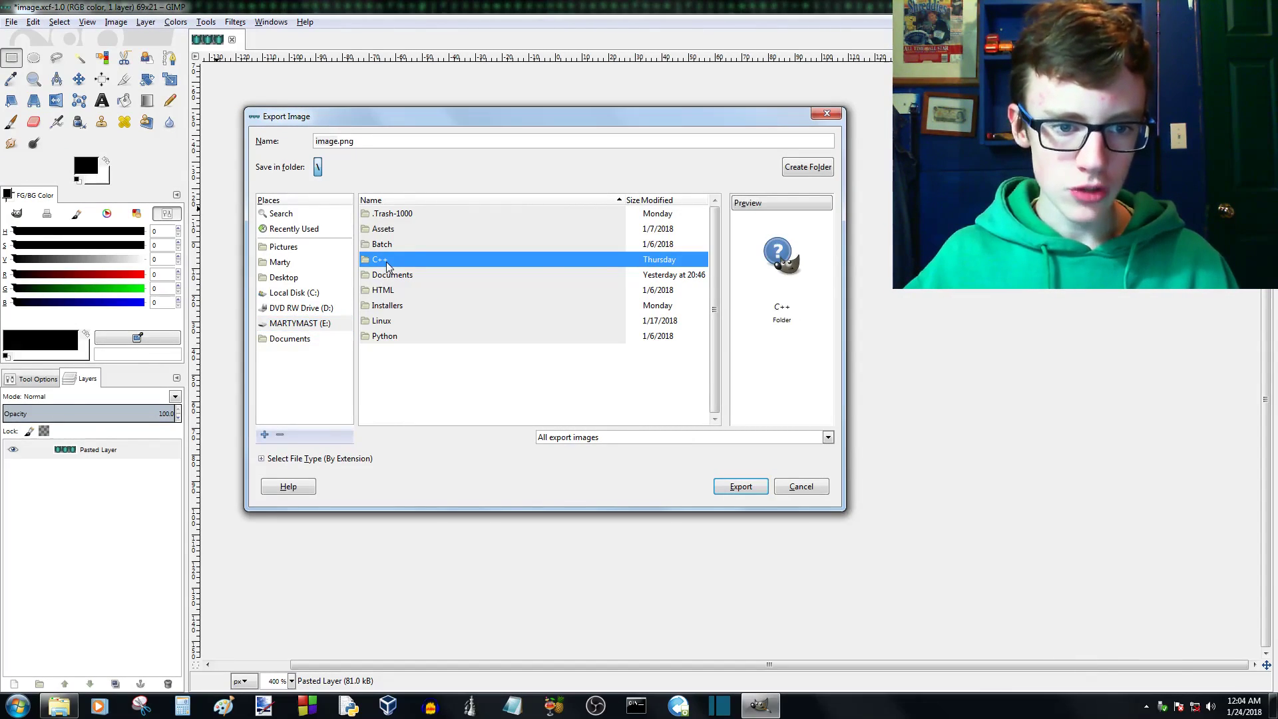
double_click(386, 261)
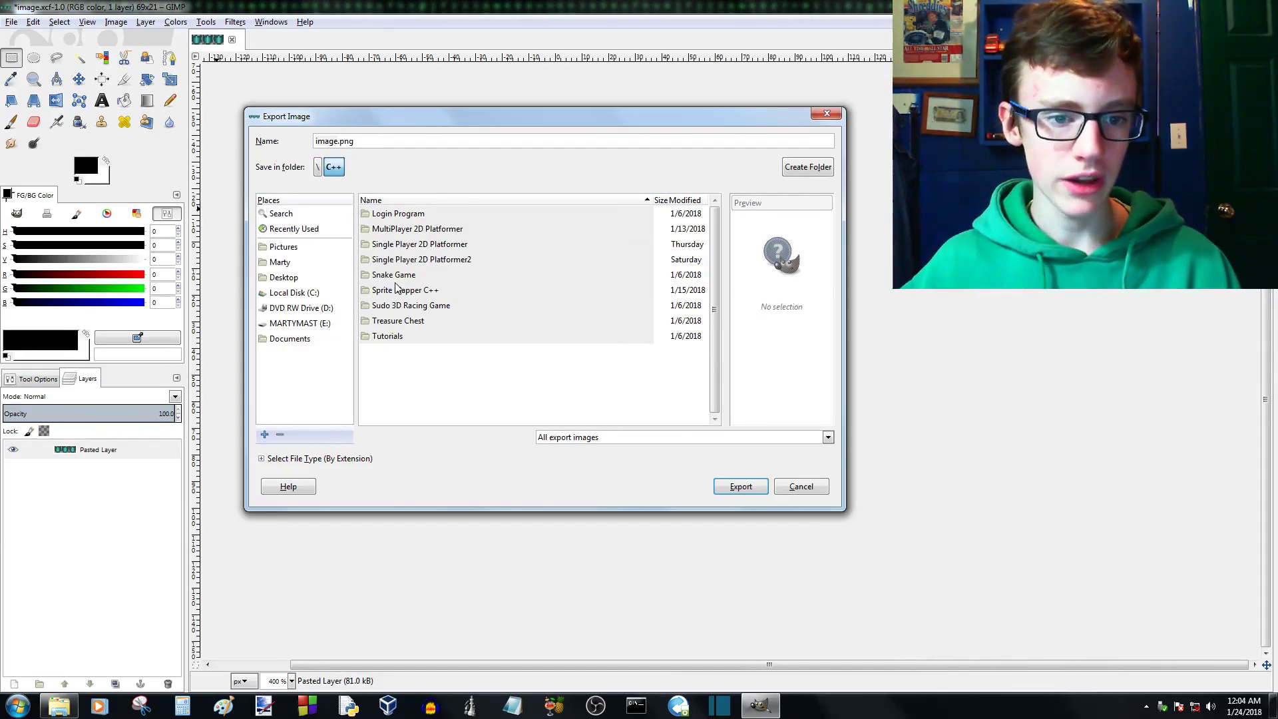
click(397, 293)
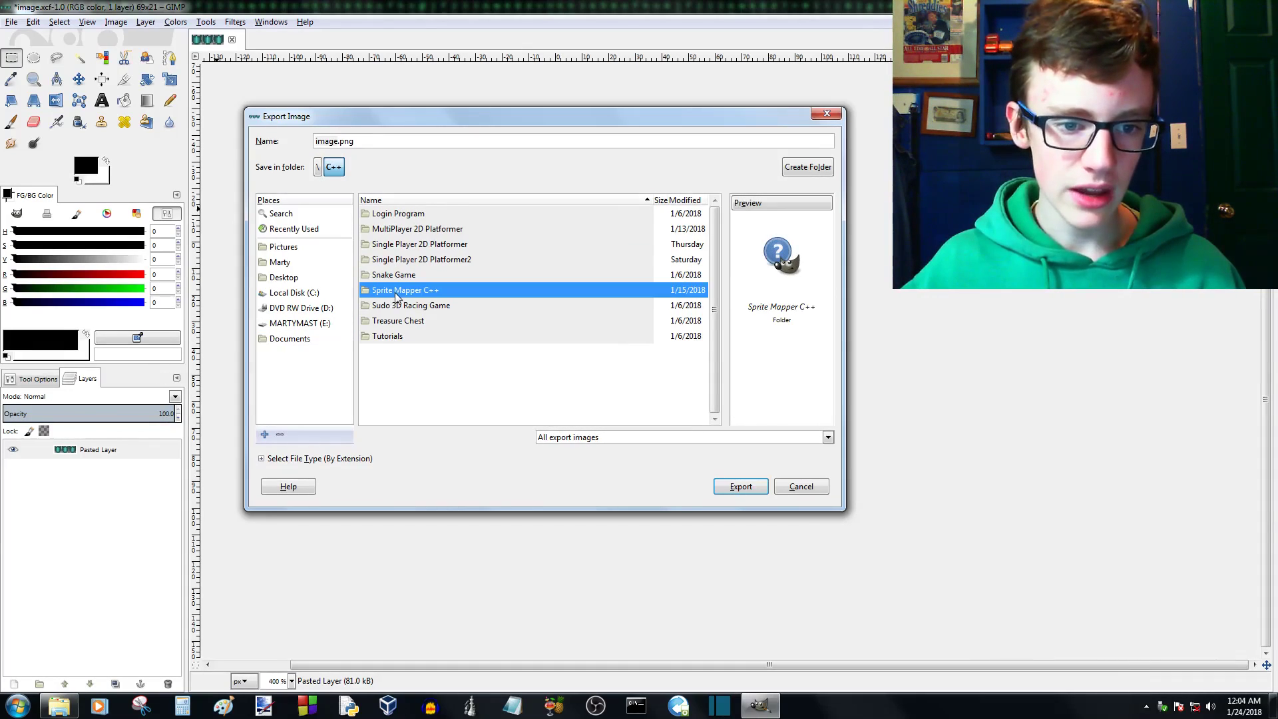
double_click(384, 334)
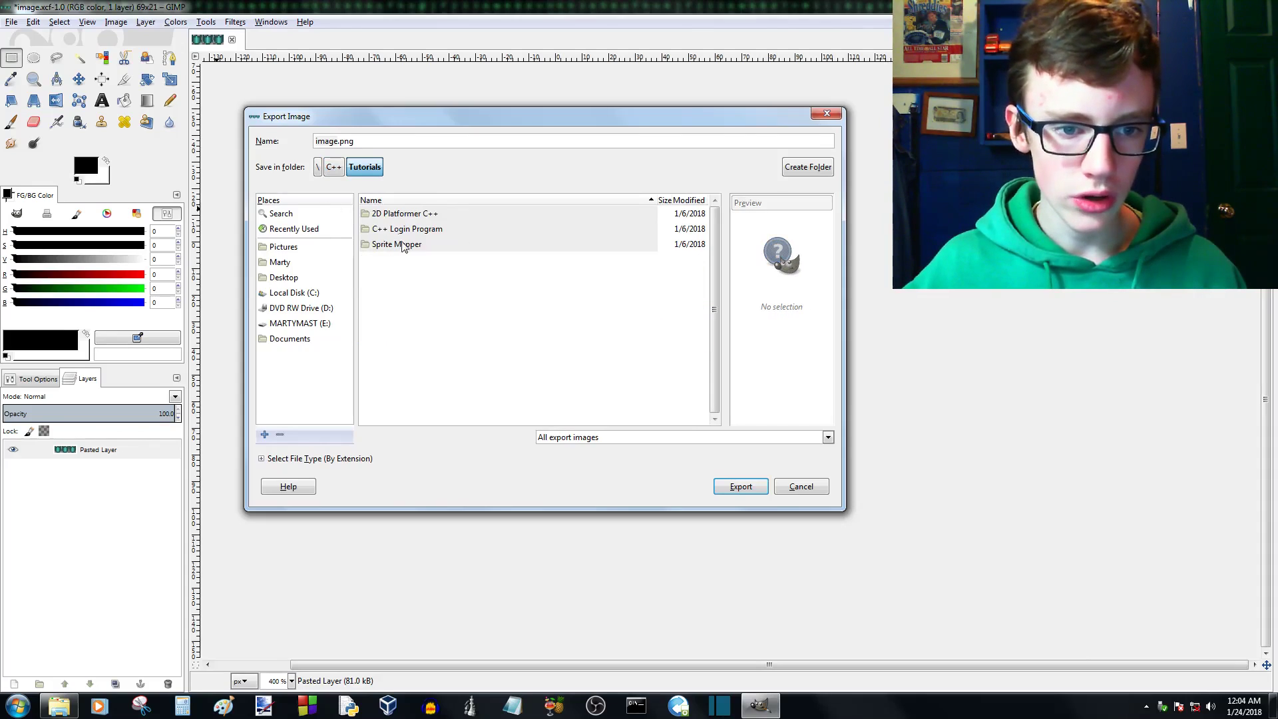
double_click(402, 249)
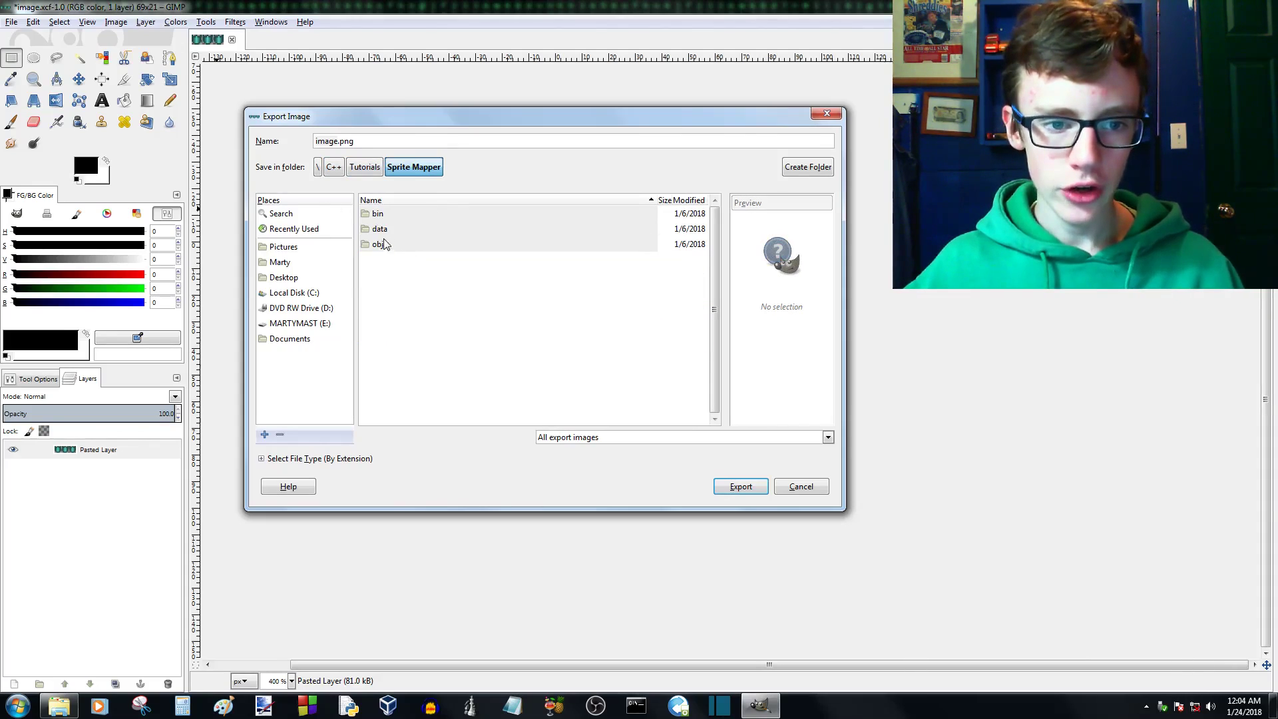
double_click(382, 229)
double_click(389, 214)
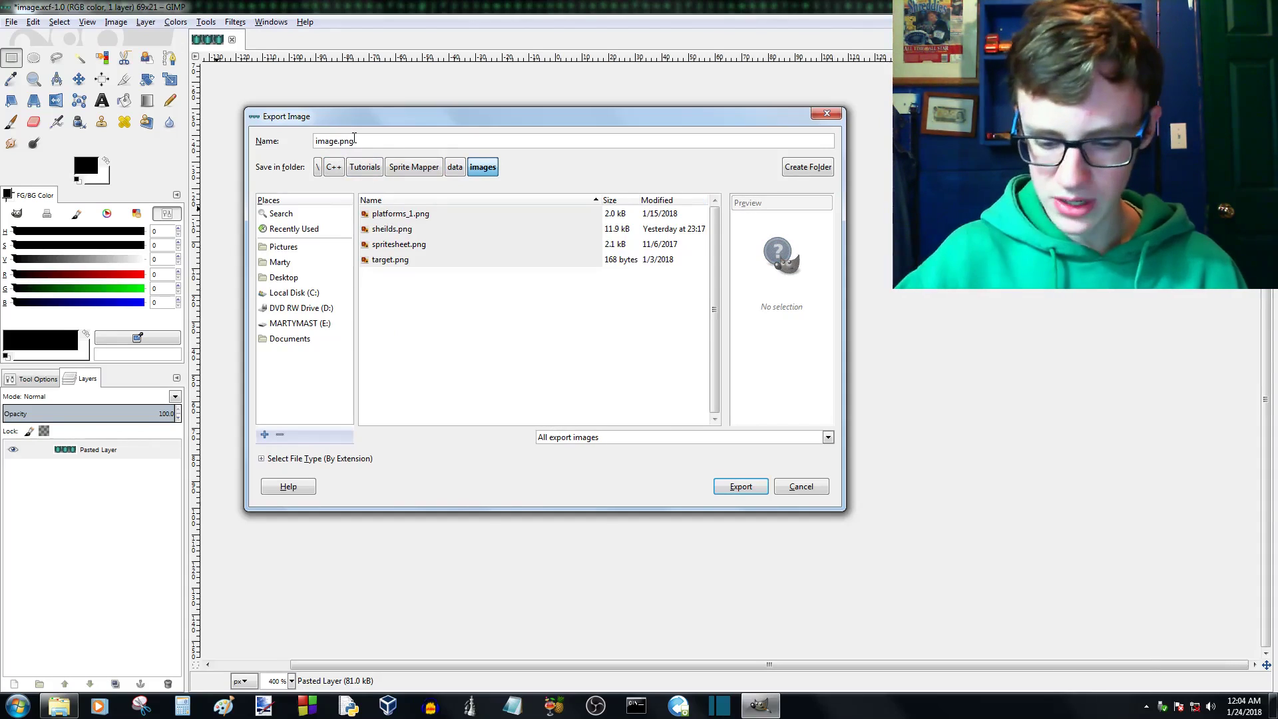
- Name the export file sheilds.png
key(BackSpace)
key(BackSpace)
key(BackSpace)
key(BackSpace)
key(BackSpace)
text(shil)
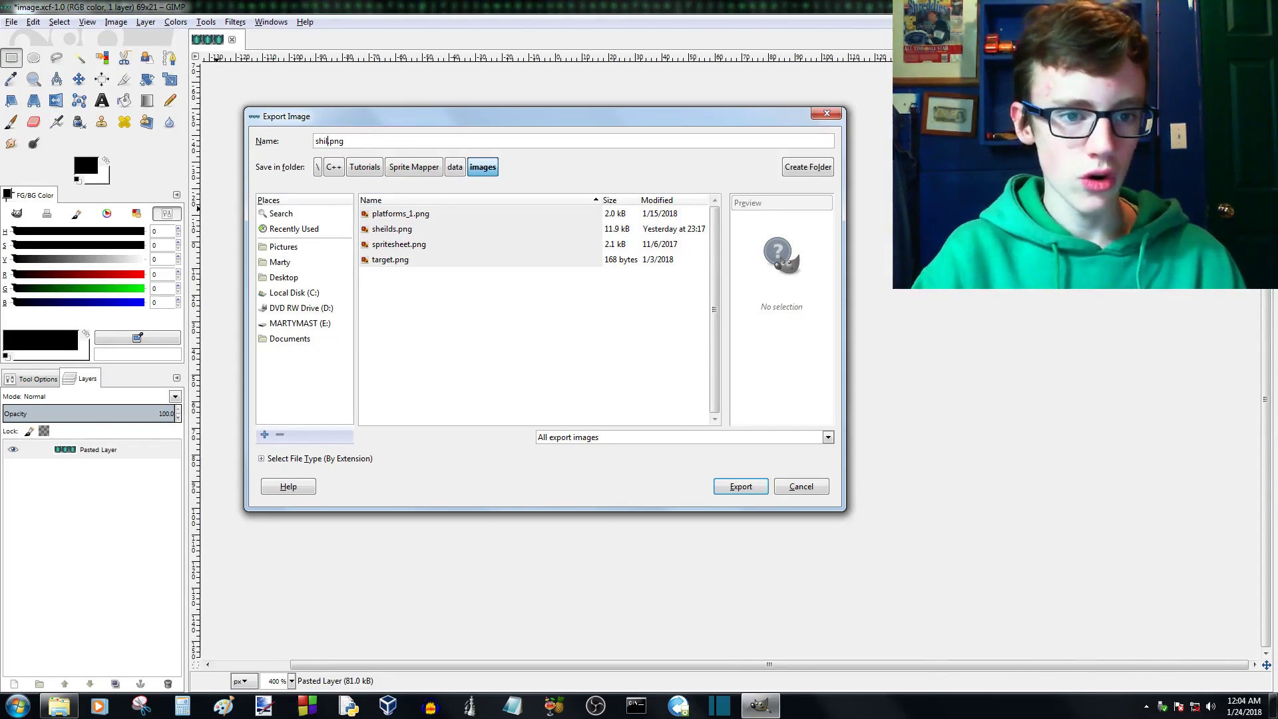
key(BackSpace)
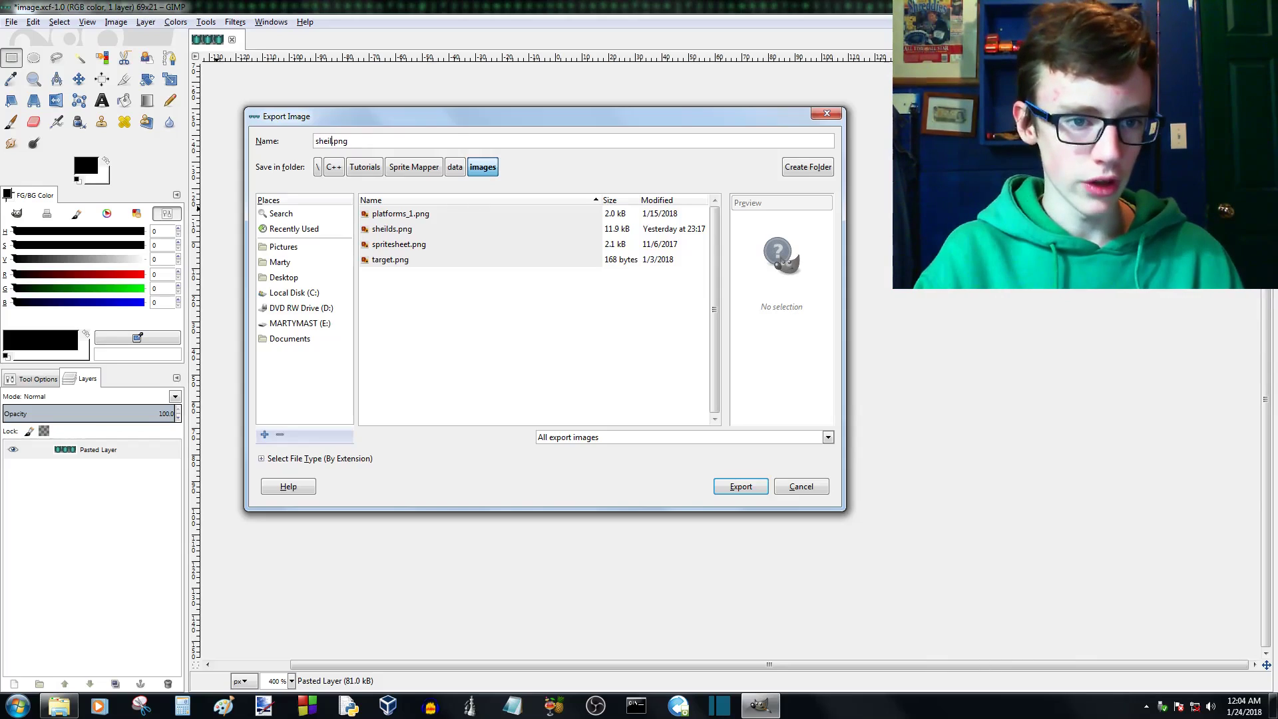
text(ilds)
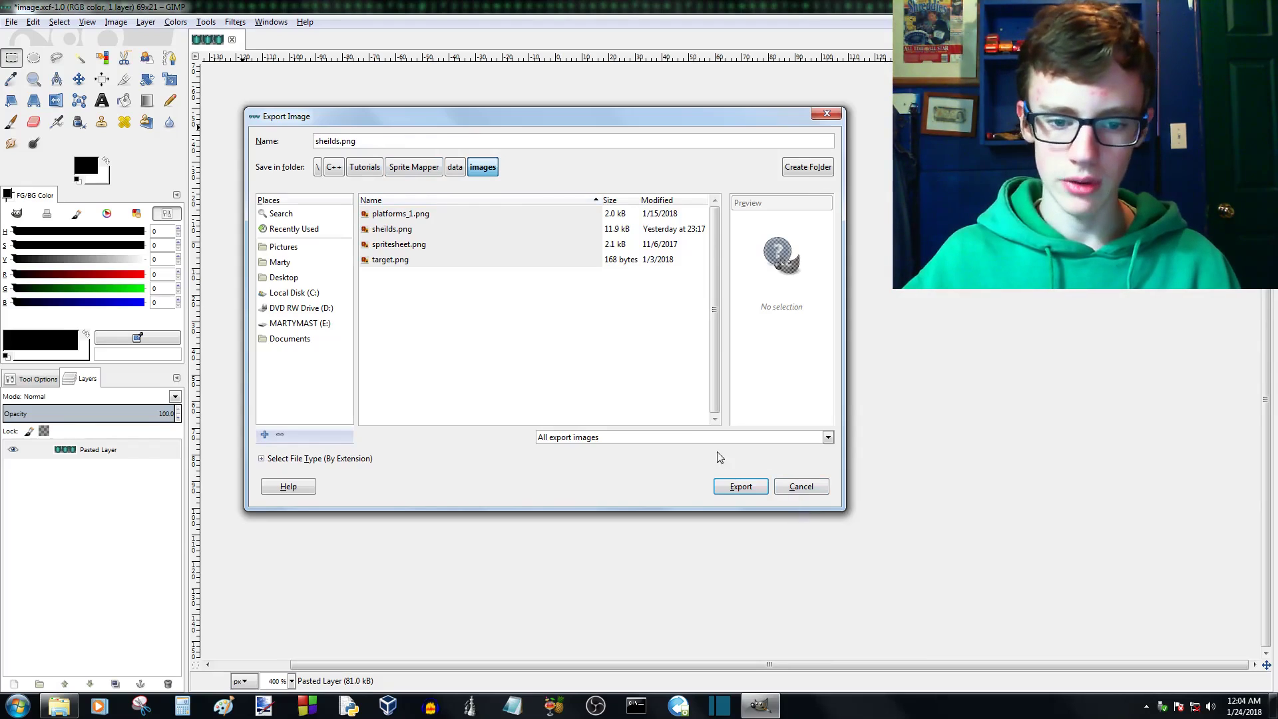
- Export the image as sheilds.png, replacing the existing file in the images folder
click(827, 438)
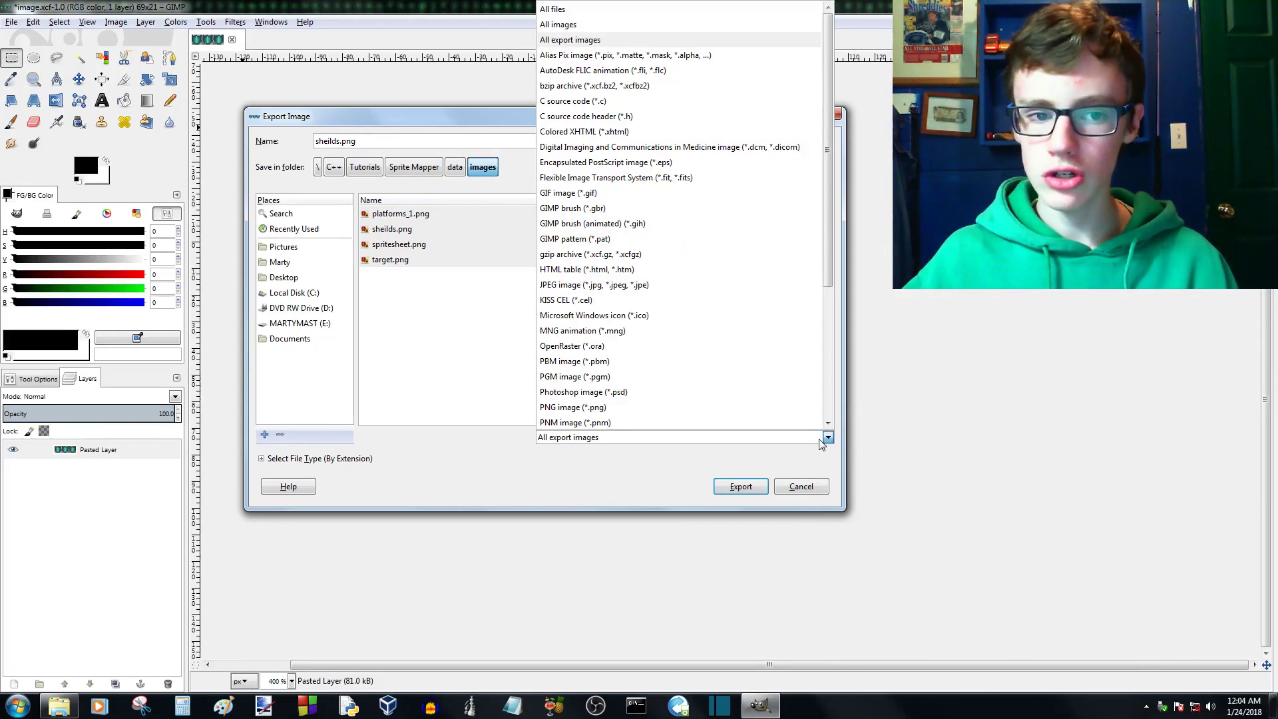
click(431, 373)
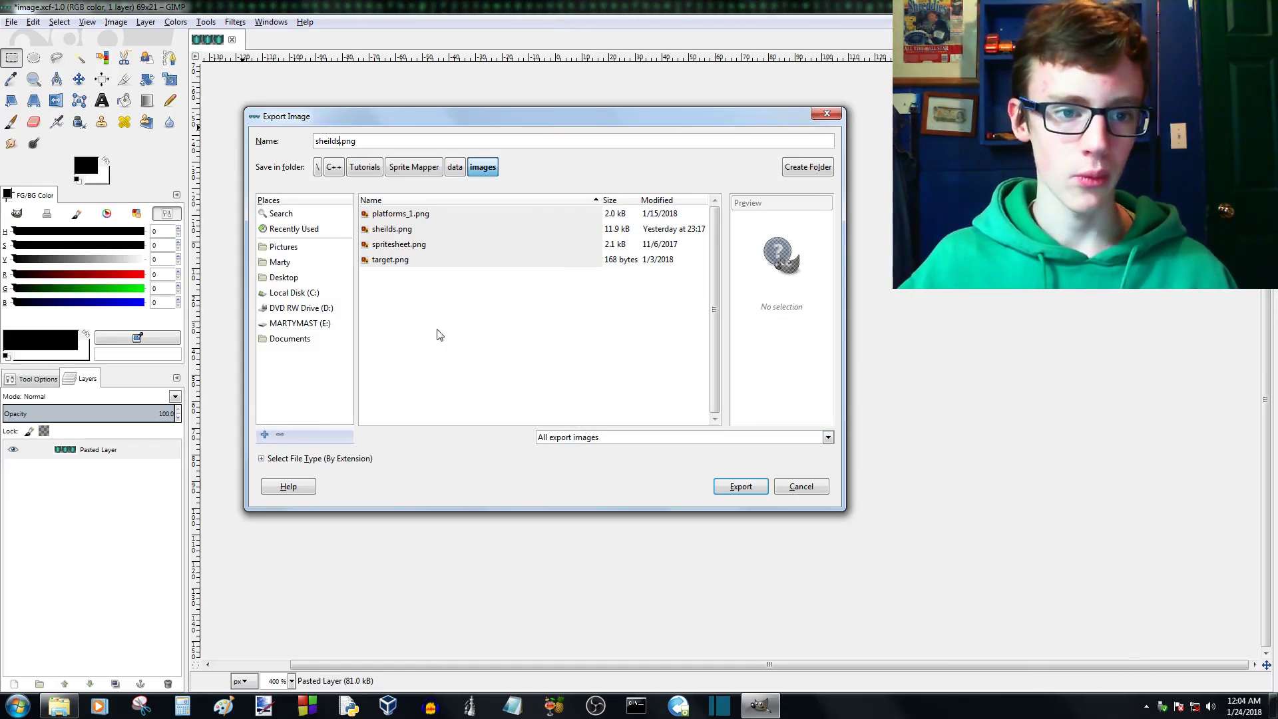
click(749, 488)
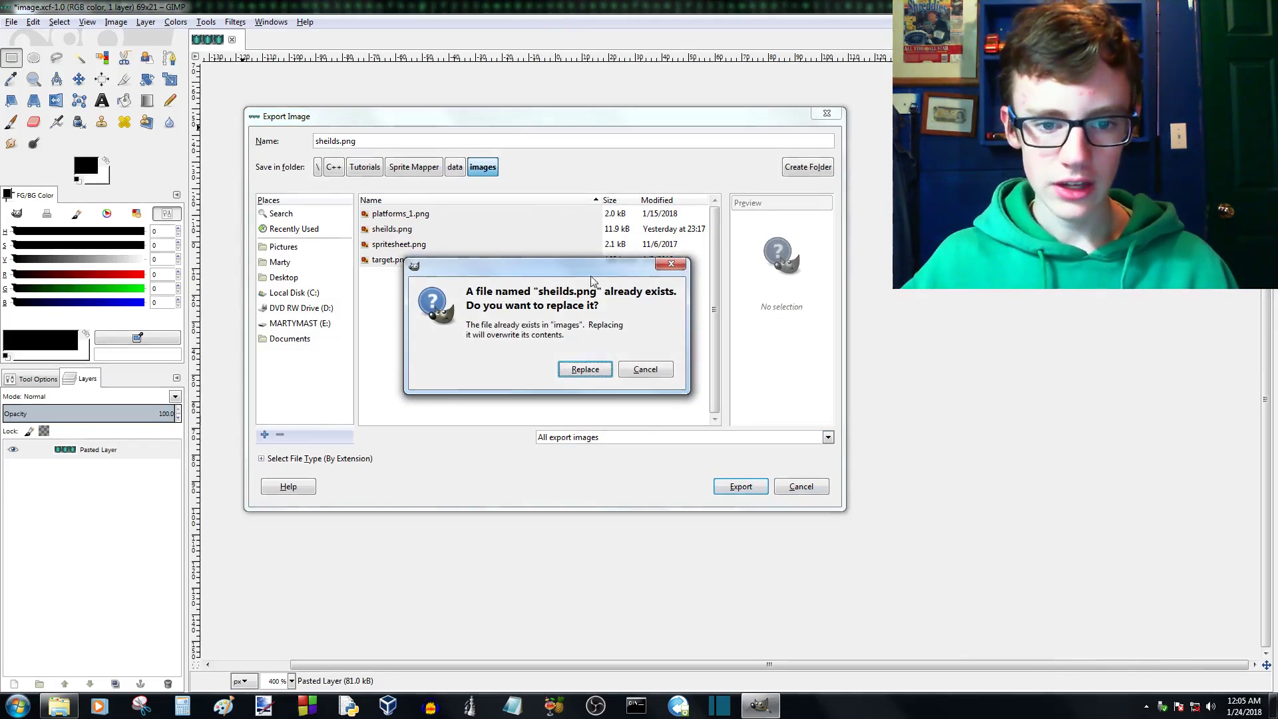
click(577, 369)
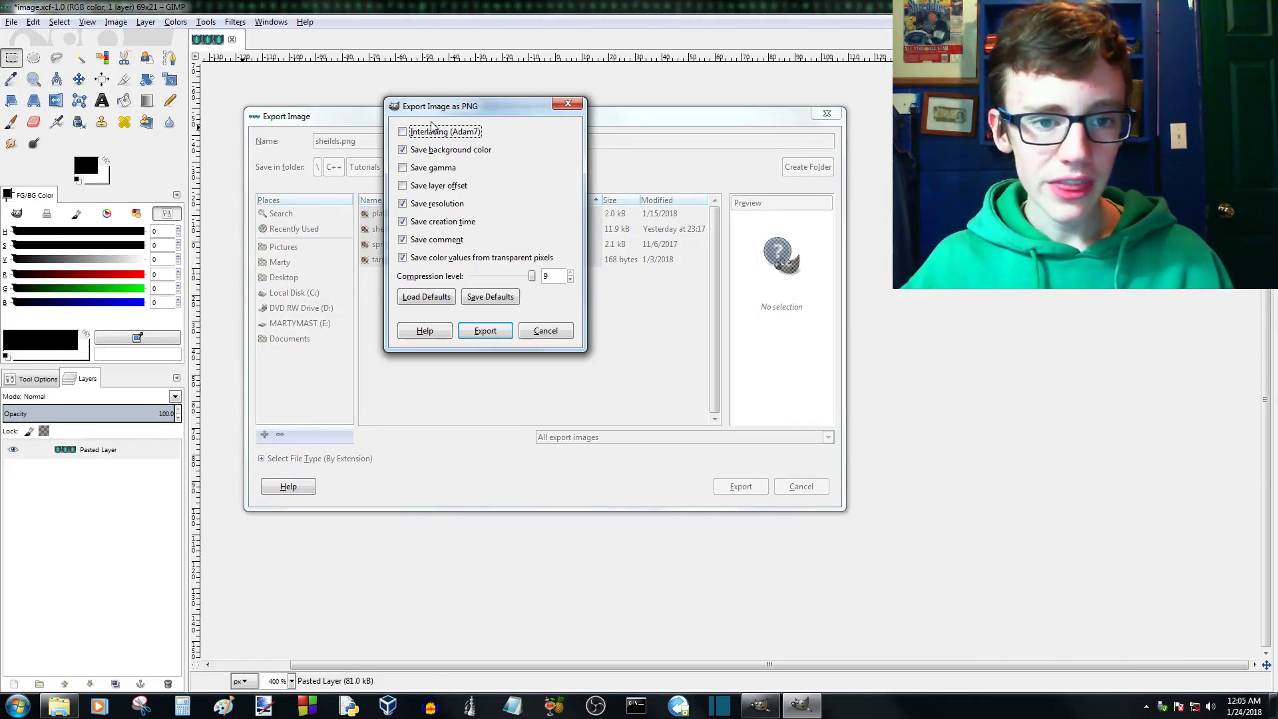
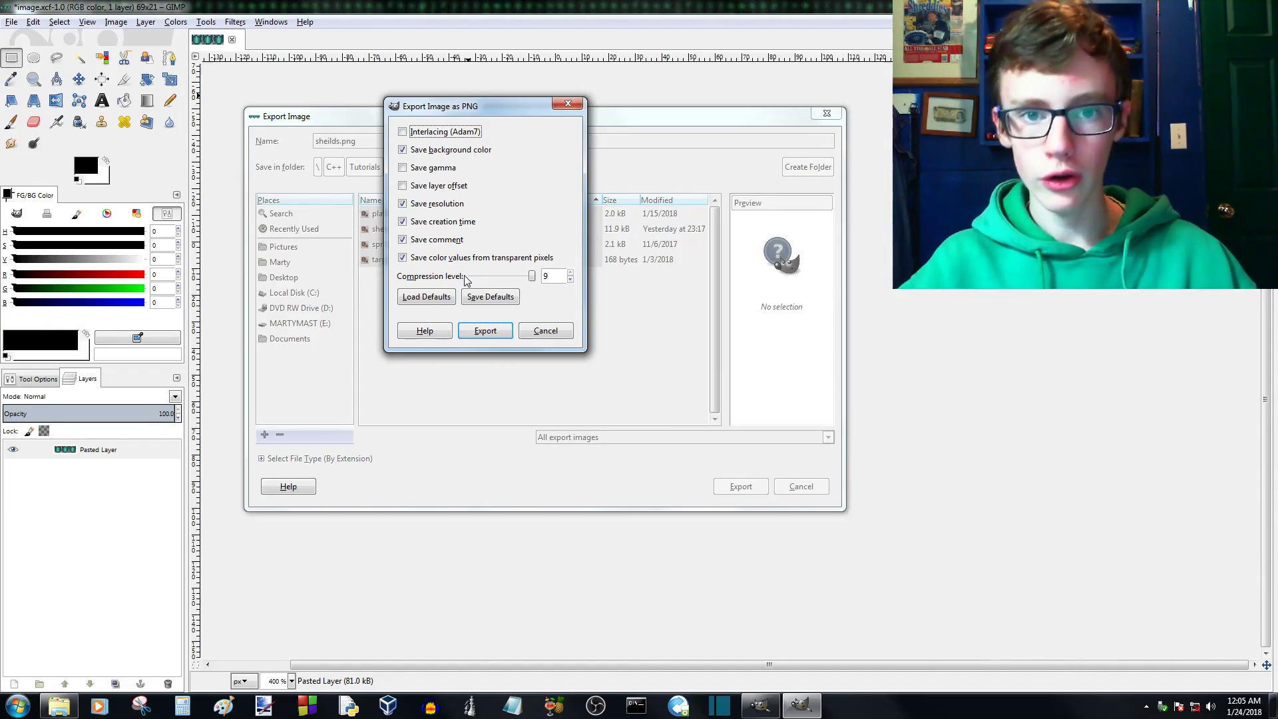
- Export the PNG at compression level 0 without the comment and creation time, and save the layered project image
scroll(467, 278, down, 2)
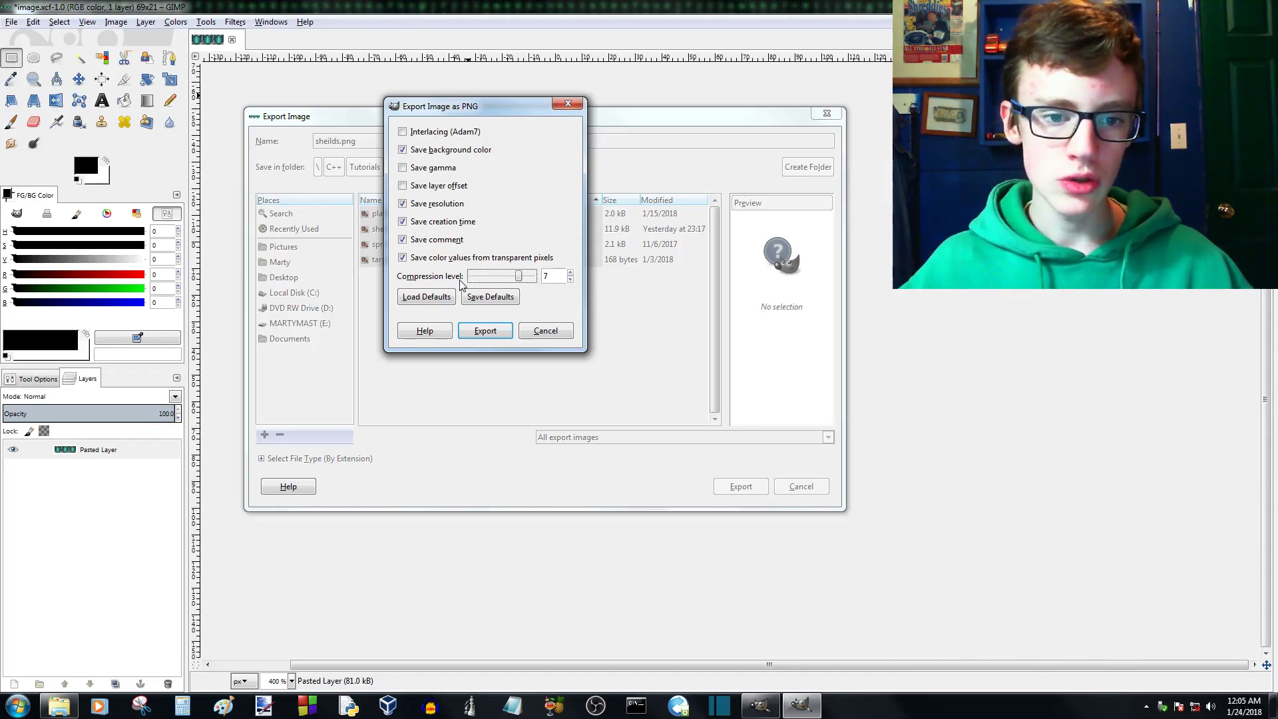
drag(503, 282, 462, 281)
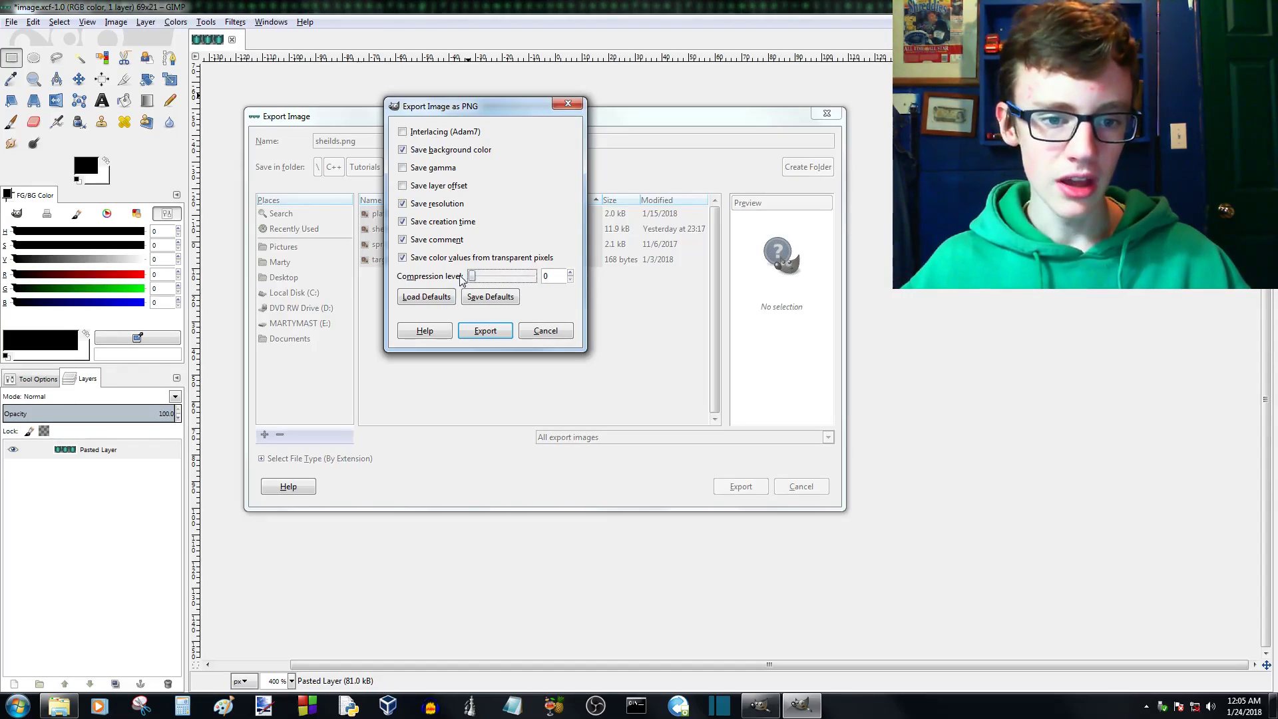
mouse_move(471, 278)
mouse_down()
mouse_move(538, 284)
mouse_move(471, 285)
mouse_up()
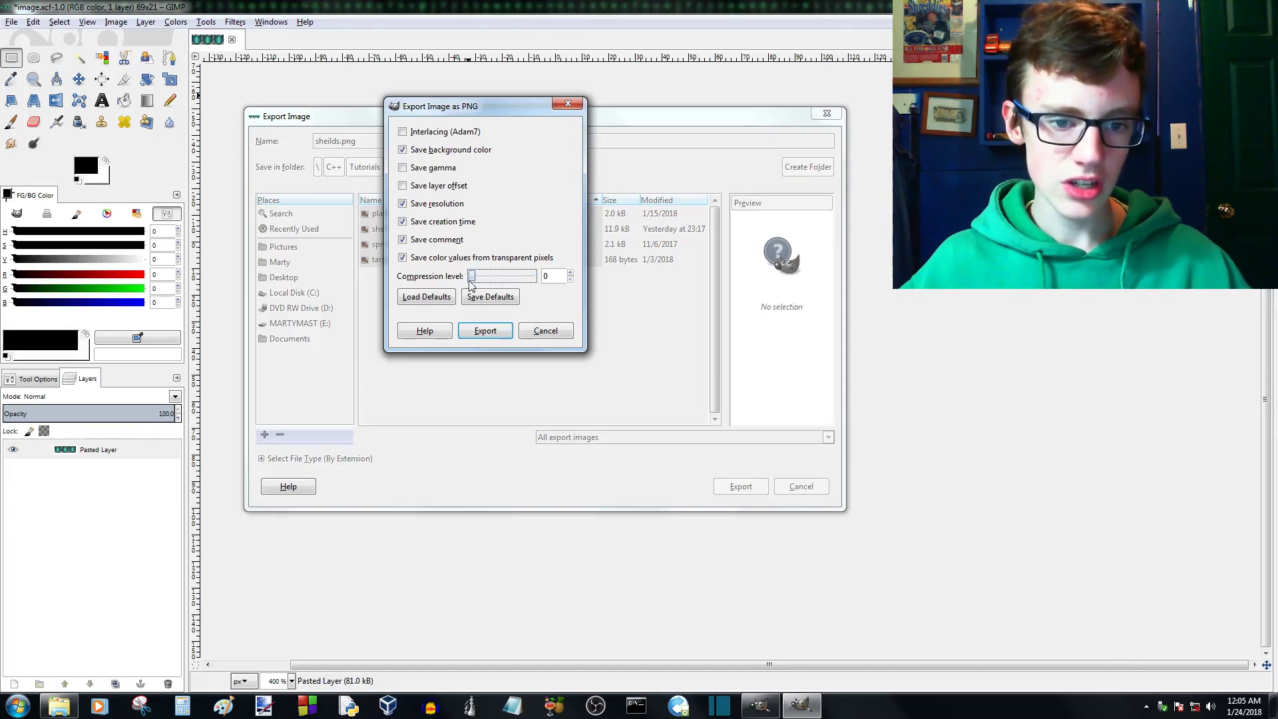
click(403, 241)
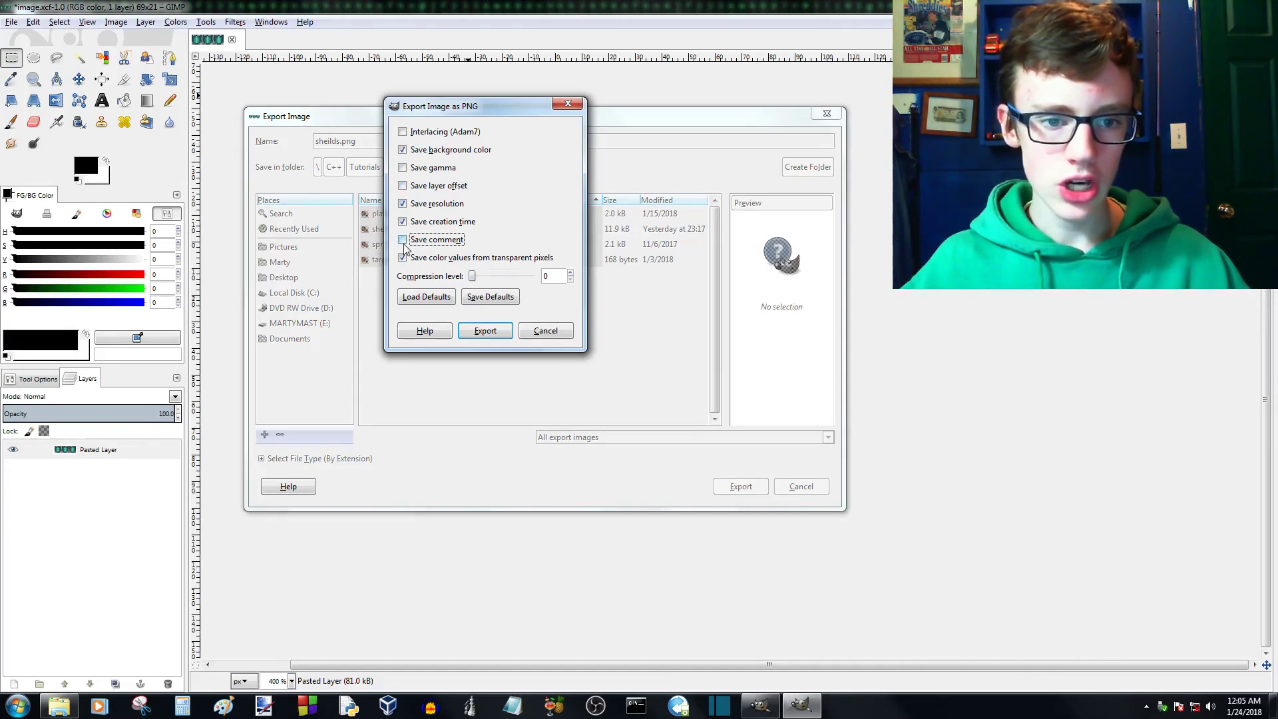
click(406, 224)
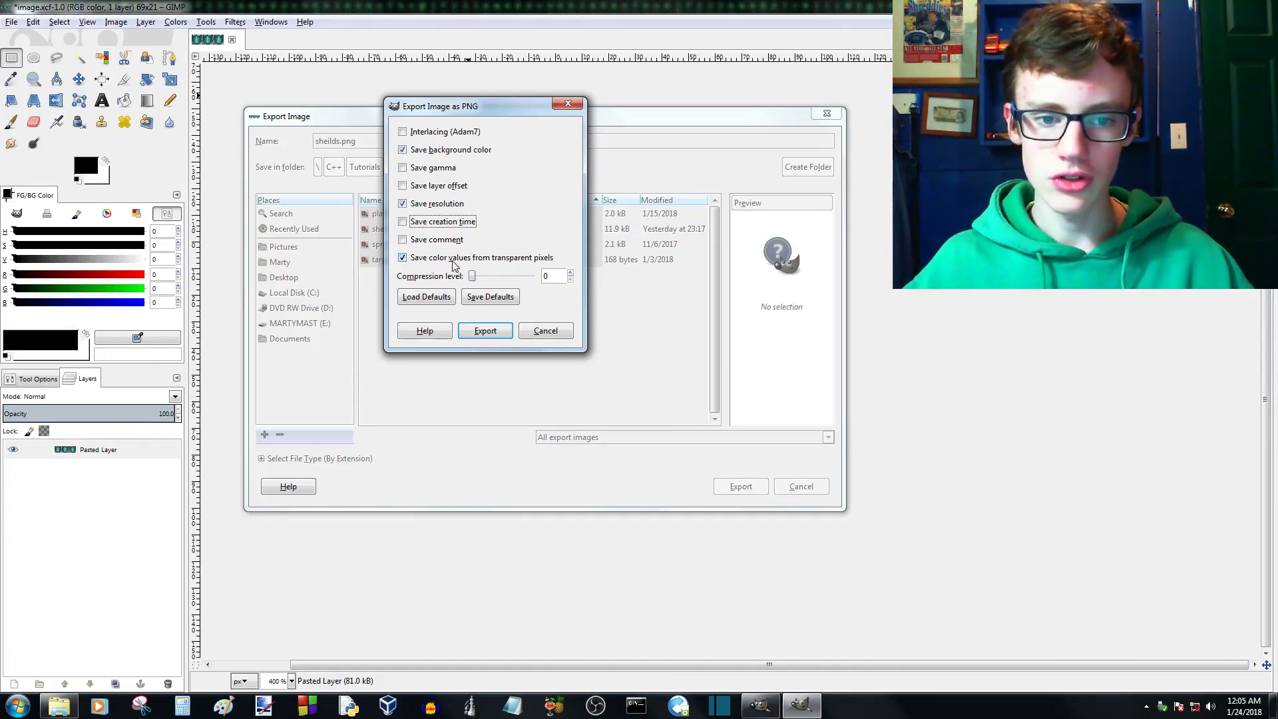
click(485, 331)
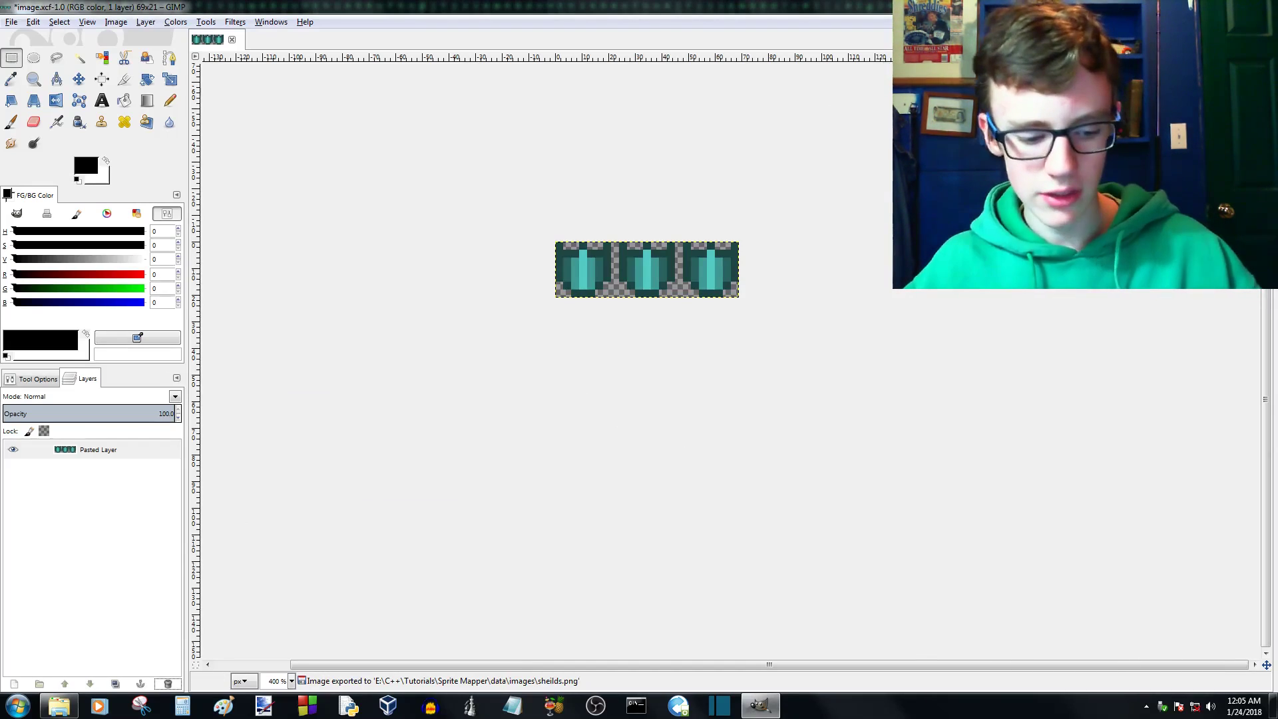
key(ctrl+s)
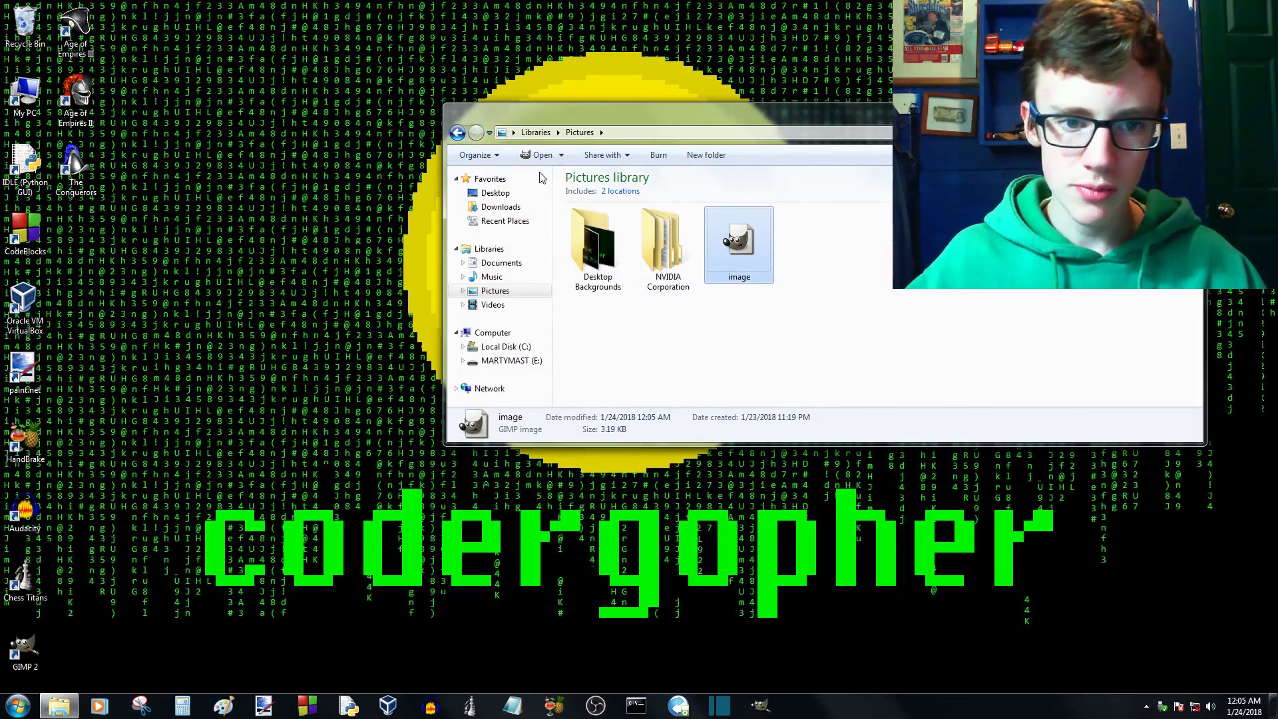
- View the exported sheilds image from C++ / Tutorials / Sprite Mapper / data / images on drive E: in the photo viewer
click(458, 132)
double_click(709, 269)
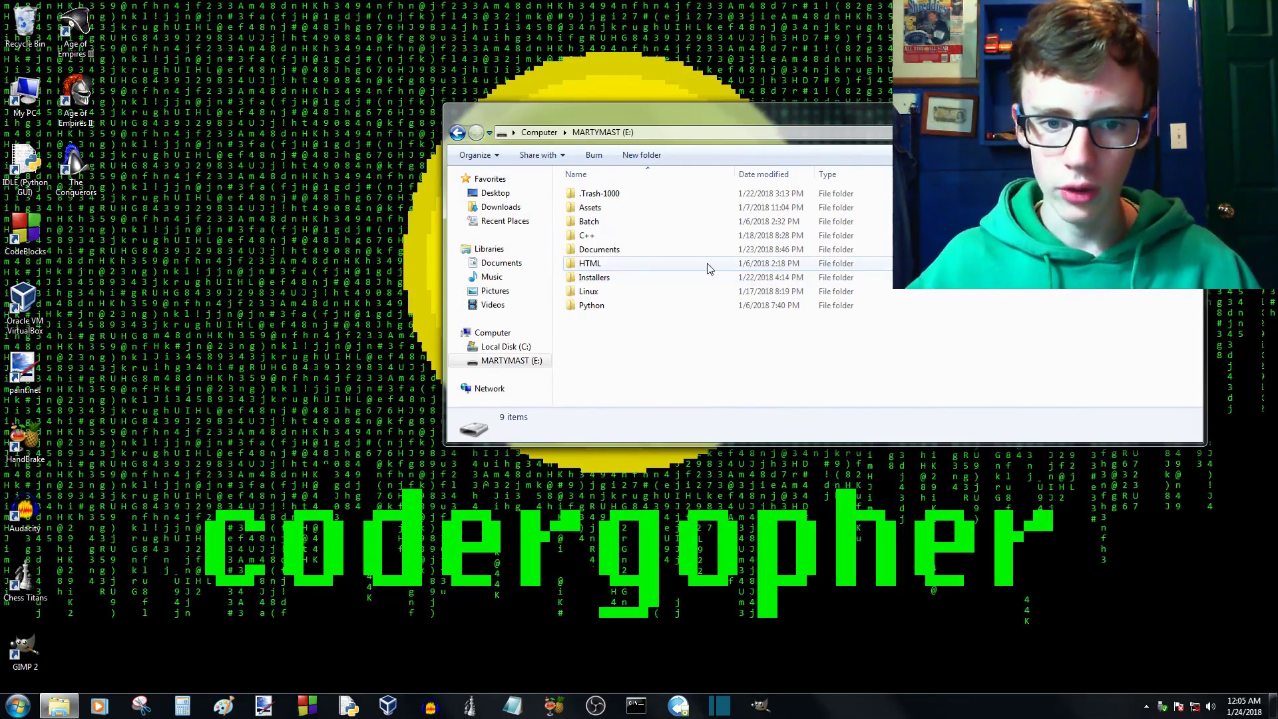
double_click(586, 235)
double_click(603, 222)
double_click(602, 221)
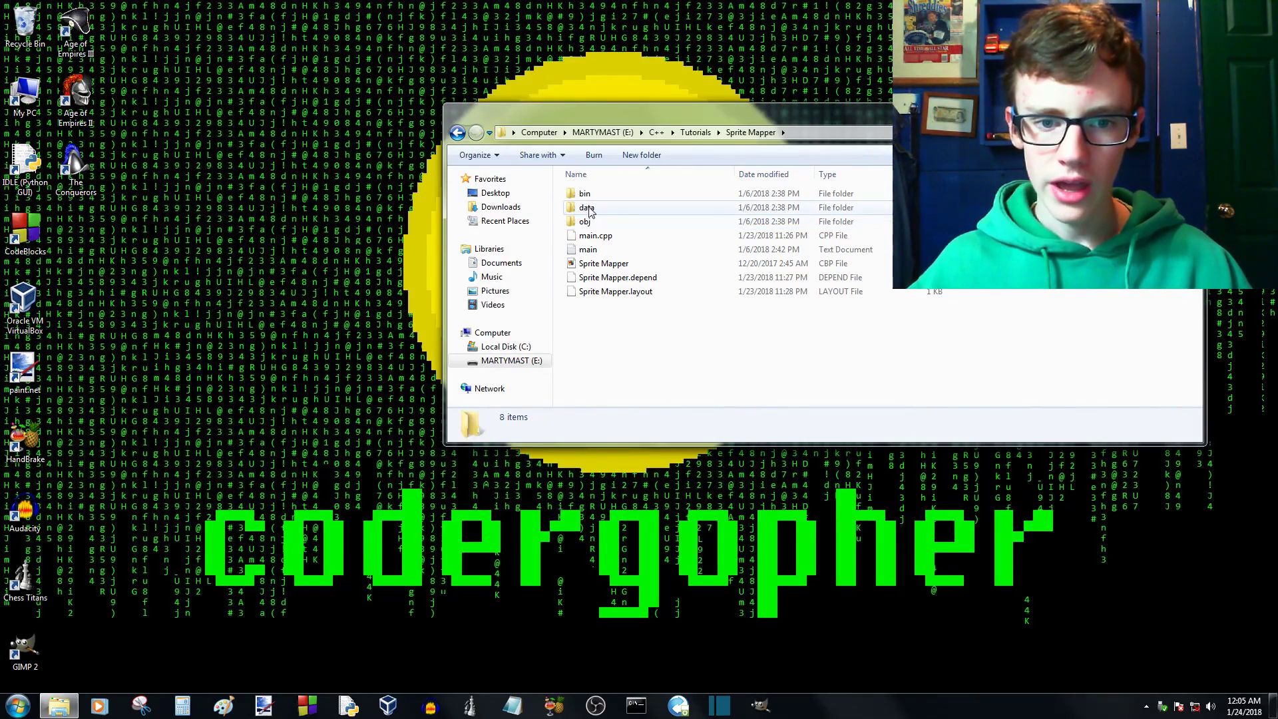
double_click(595, 212)
double_click(594, 212)
double_click(591, 208)
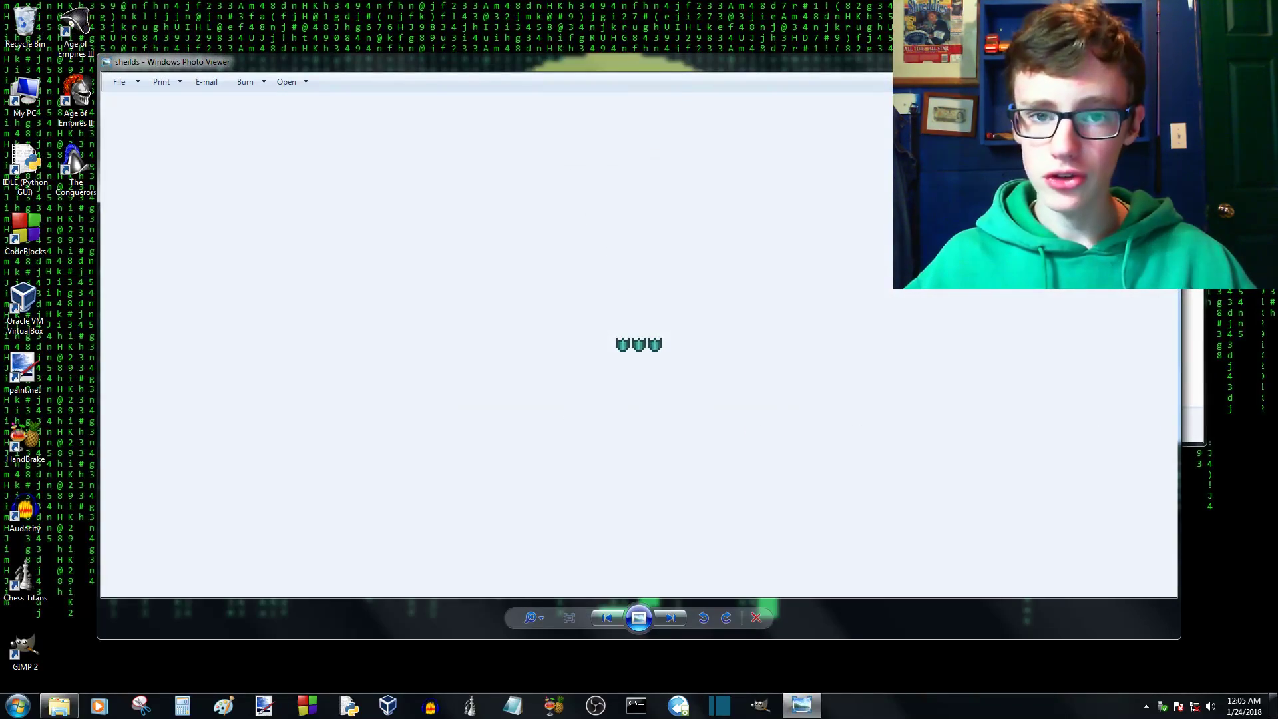
click(1162, 60)
- Open the Sprite Mapper project in Code::Blocks and find the line in main.cpp that loads data/images/sheilds.png
click(462, 134)
click(462, 133)
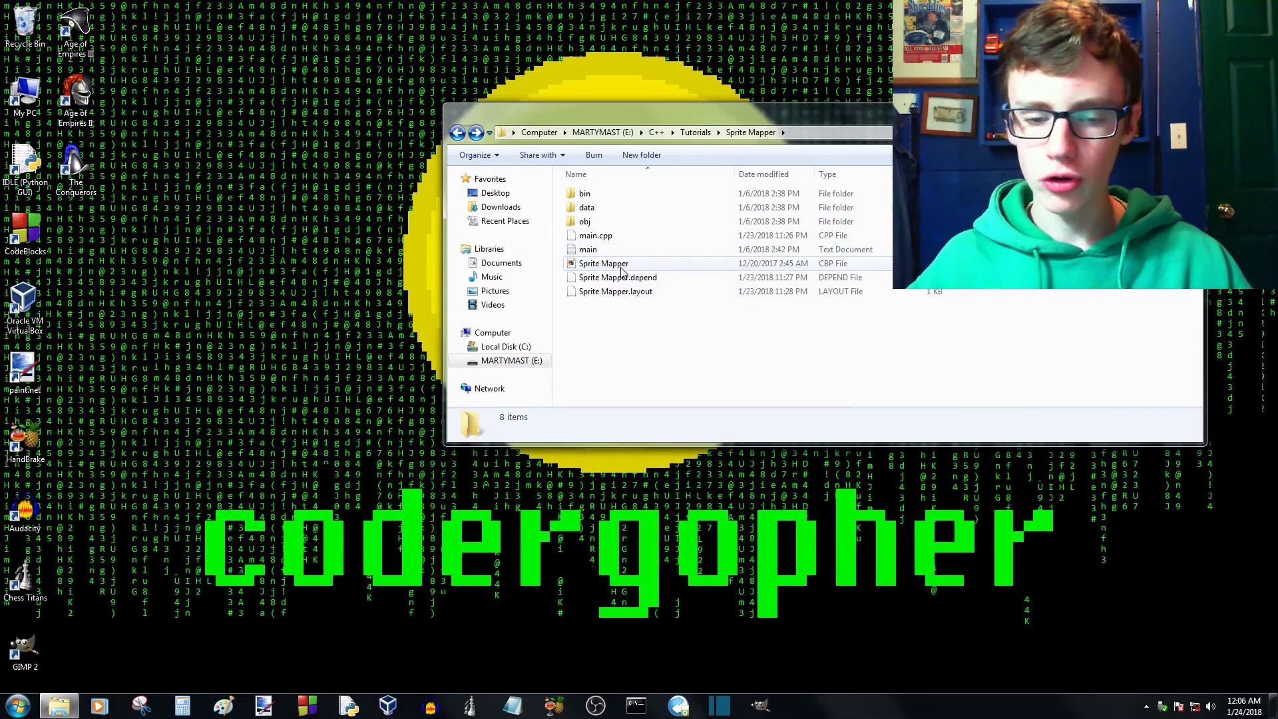
double_click(579, 266)
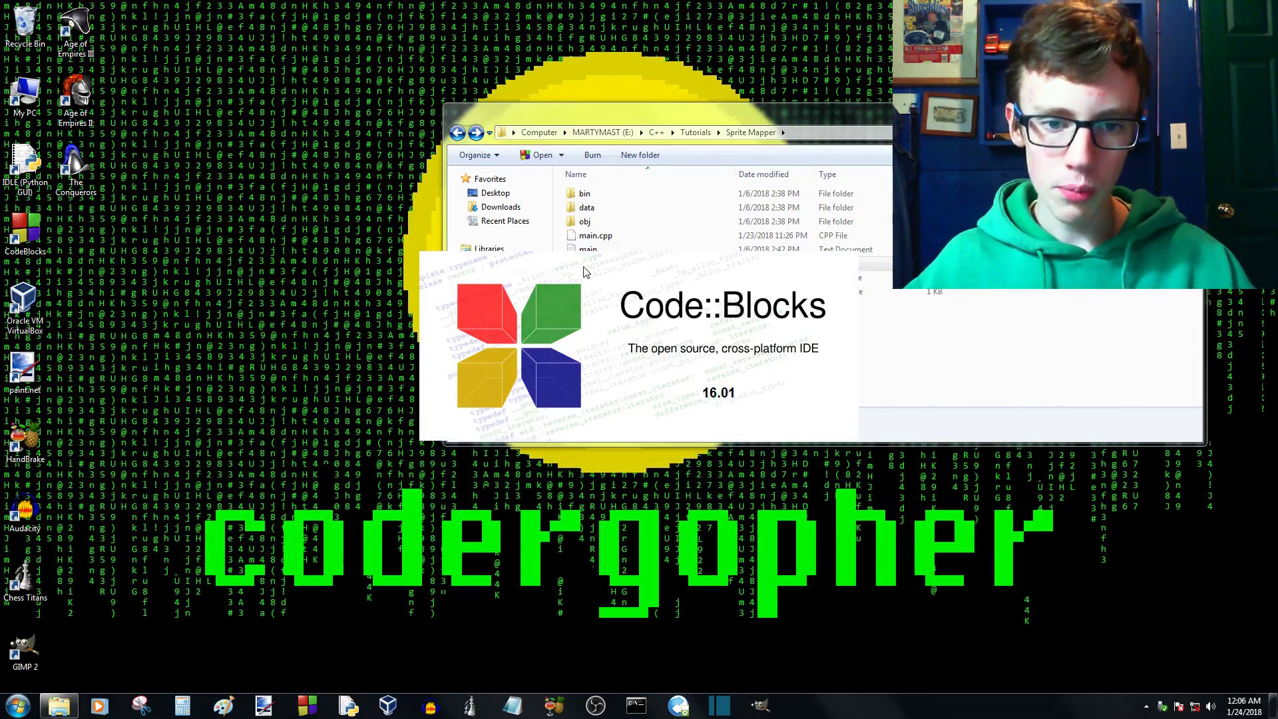
scroll(686, 239, down, 3)
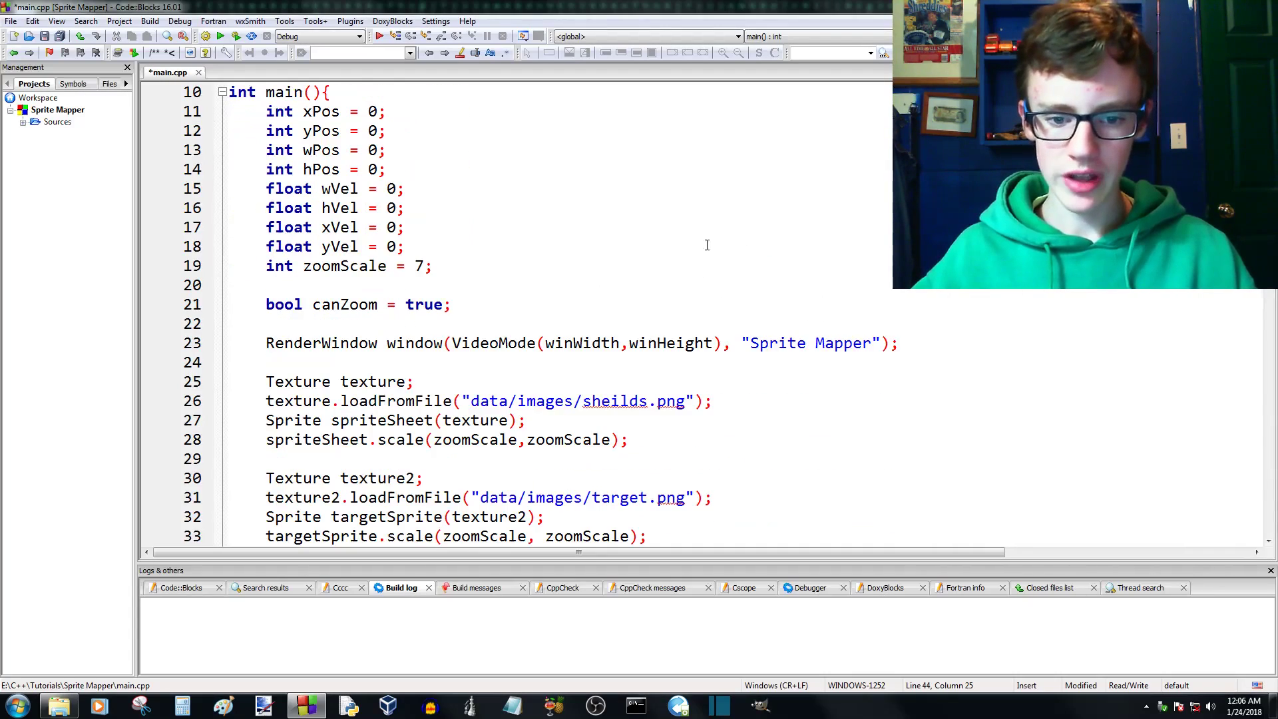
scroll(628, 343, down, 2)
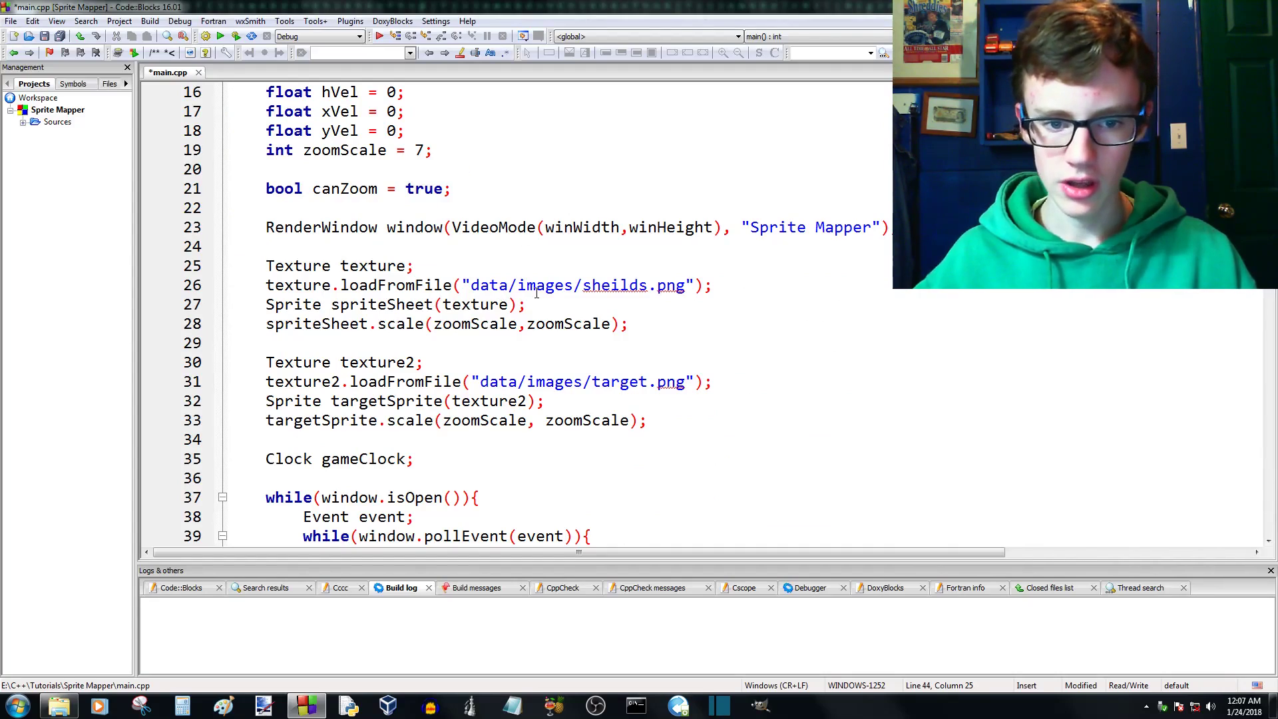
drag(649, 284, 590, 286)
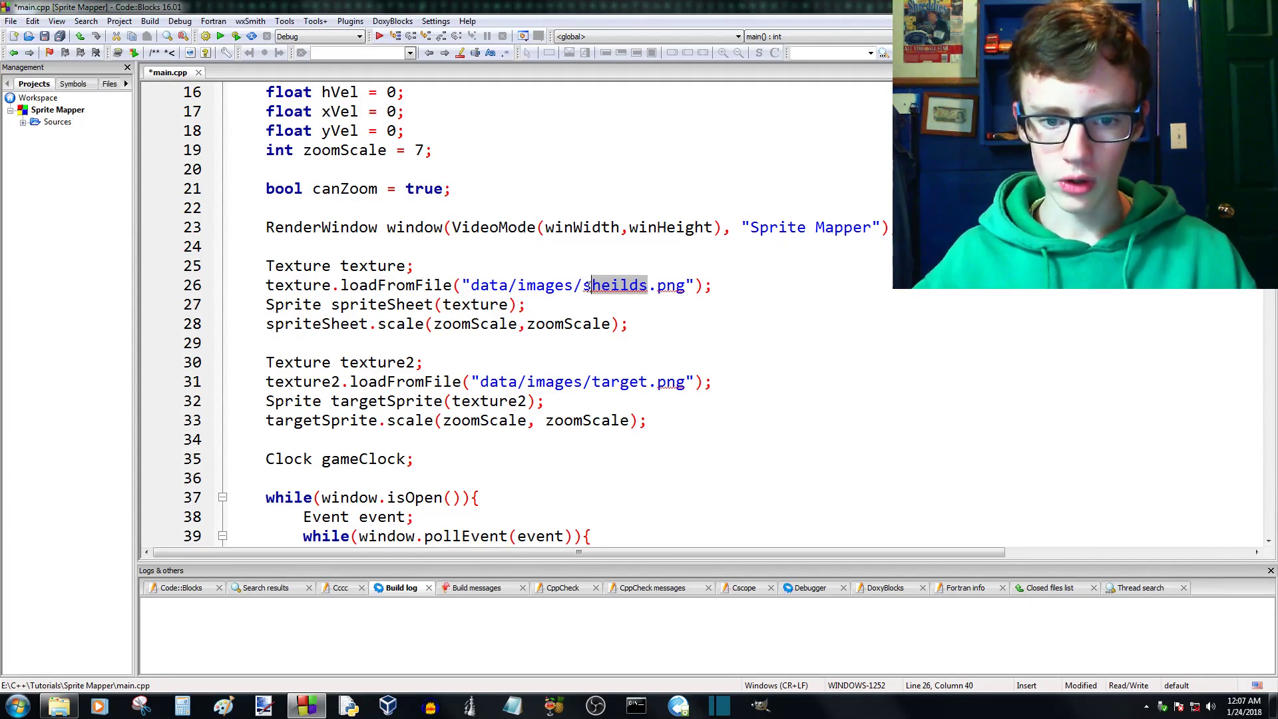
click(638, 286)
- Check the properties of the sheilds file in the project's data/images folder
click(59, 705)
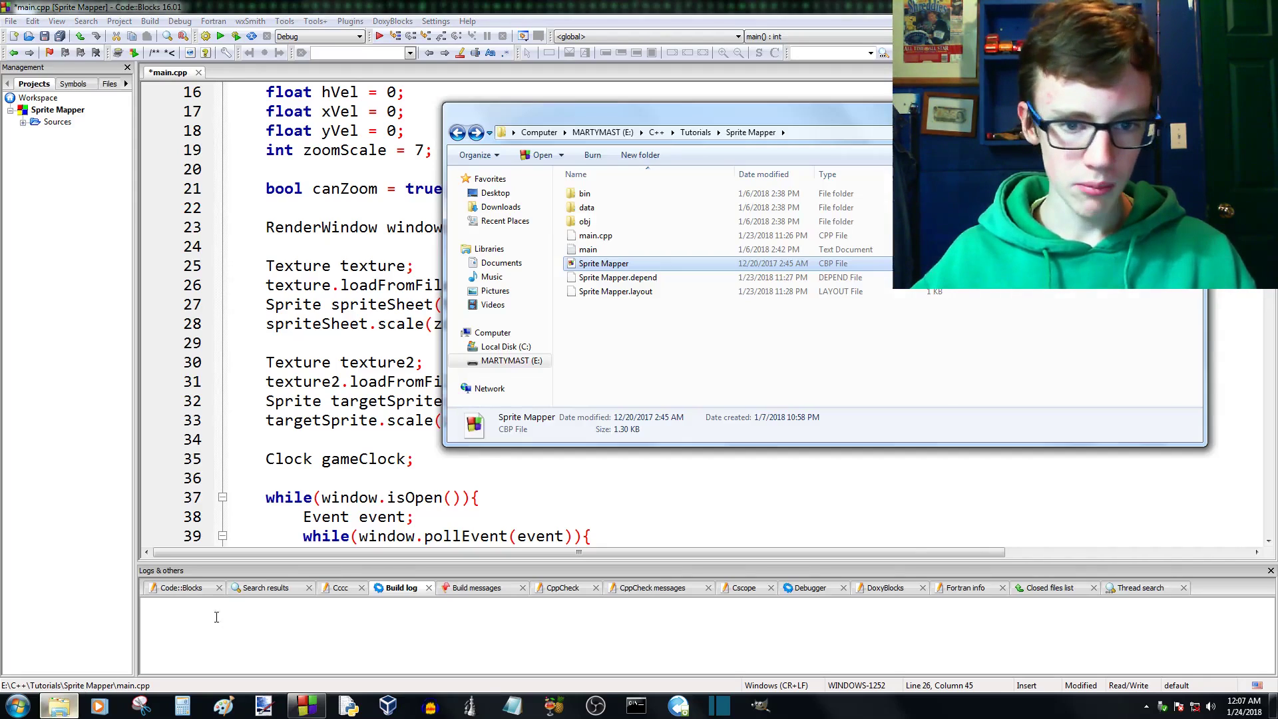
double_click(586, 207)
double_click(587, 194)
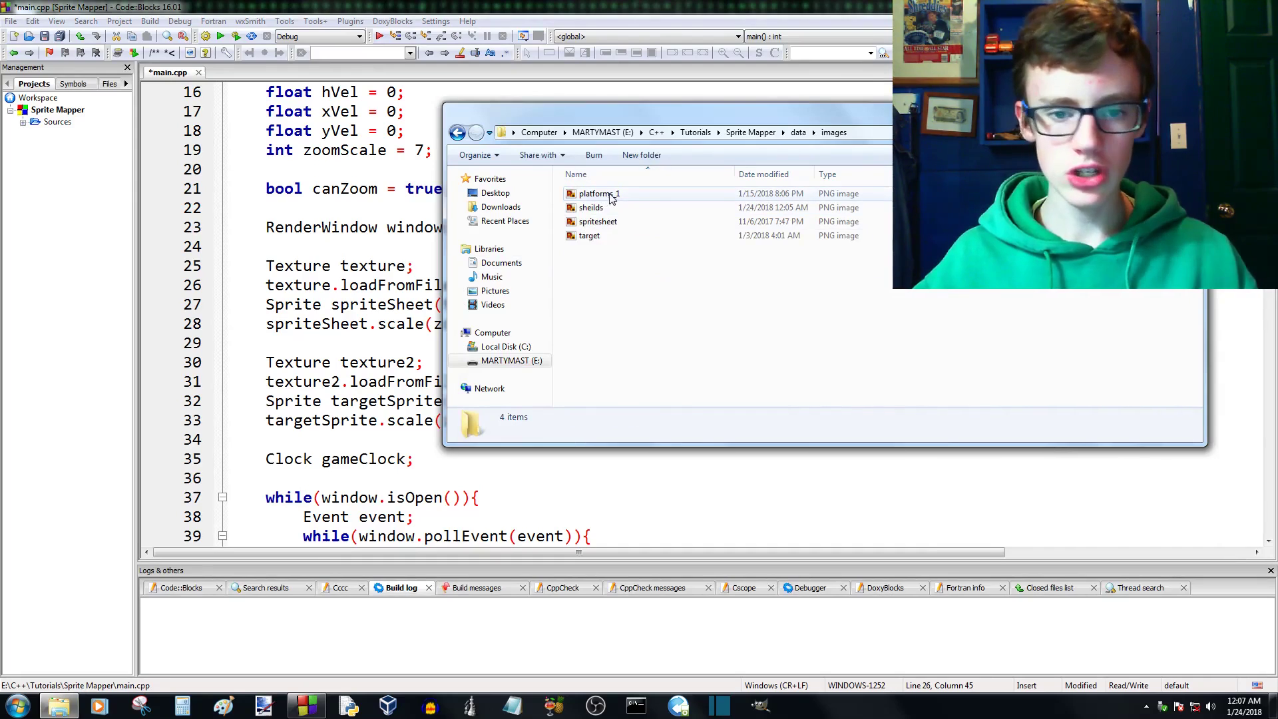
click(371, 226)
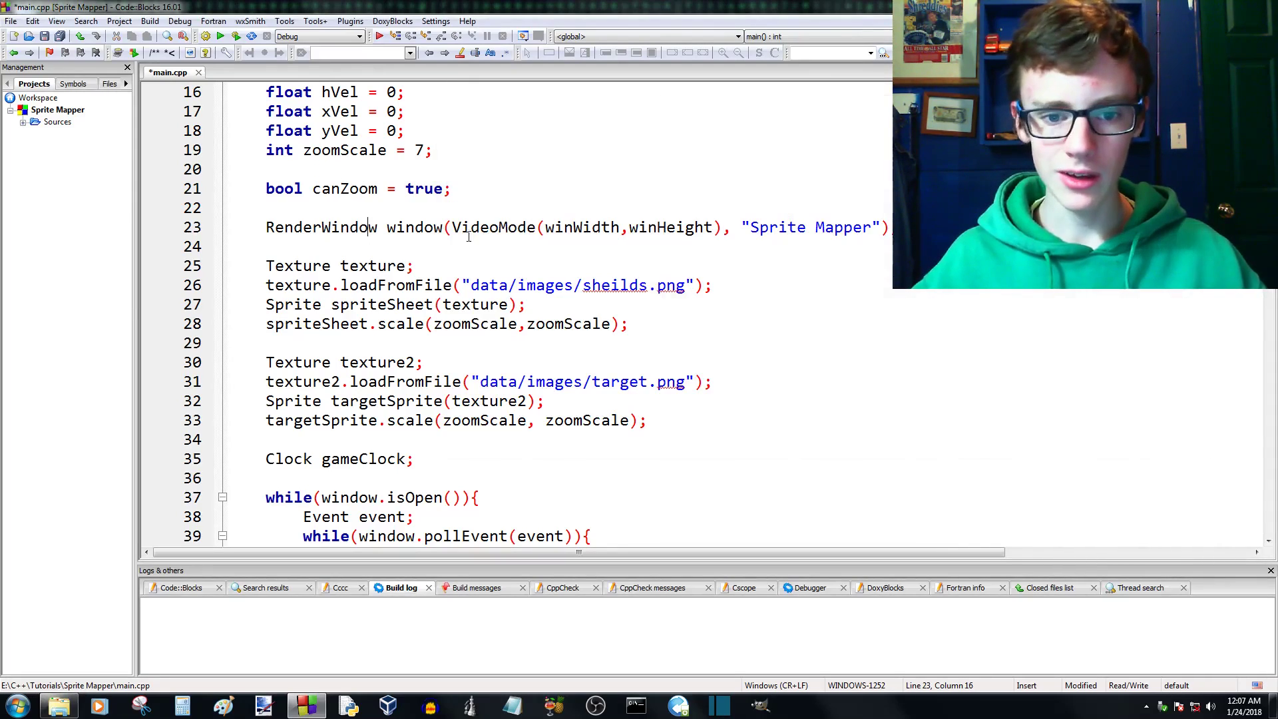
click(60, 706)
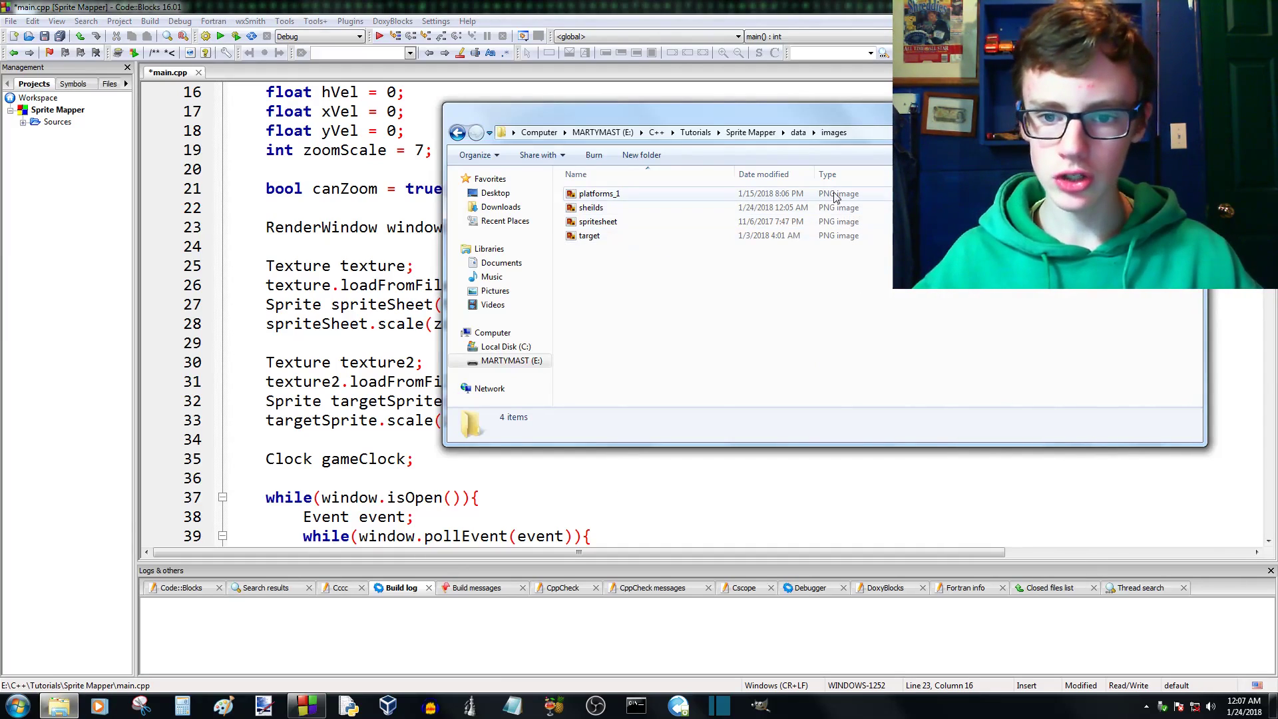
click(590, 207)
right_click(592, 208)
click(634, 454)
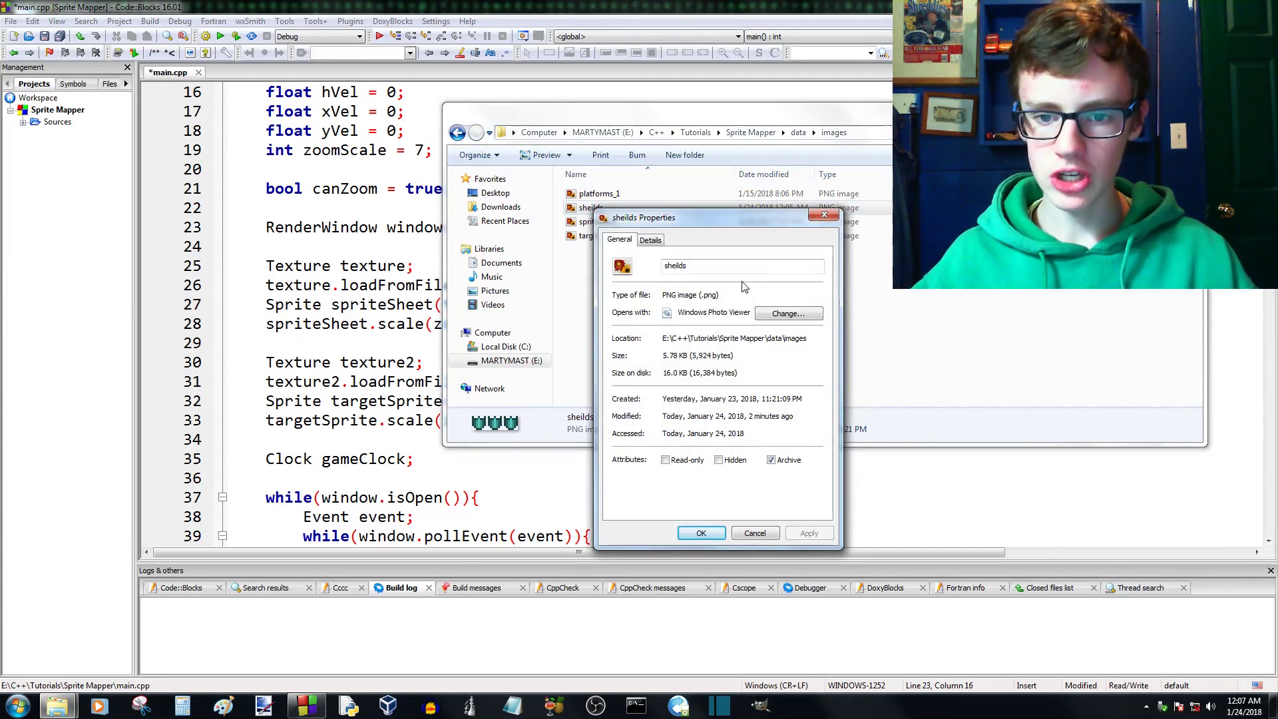
click(824, 214)
- Split the fps declaration in main.cpp so that gameClock.restart().asMilliseconds(); stands on its own line
click(728, 242)
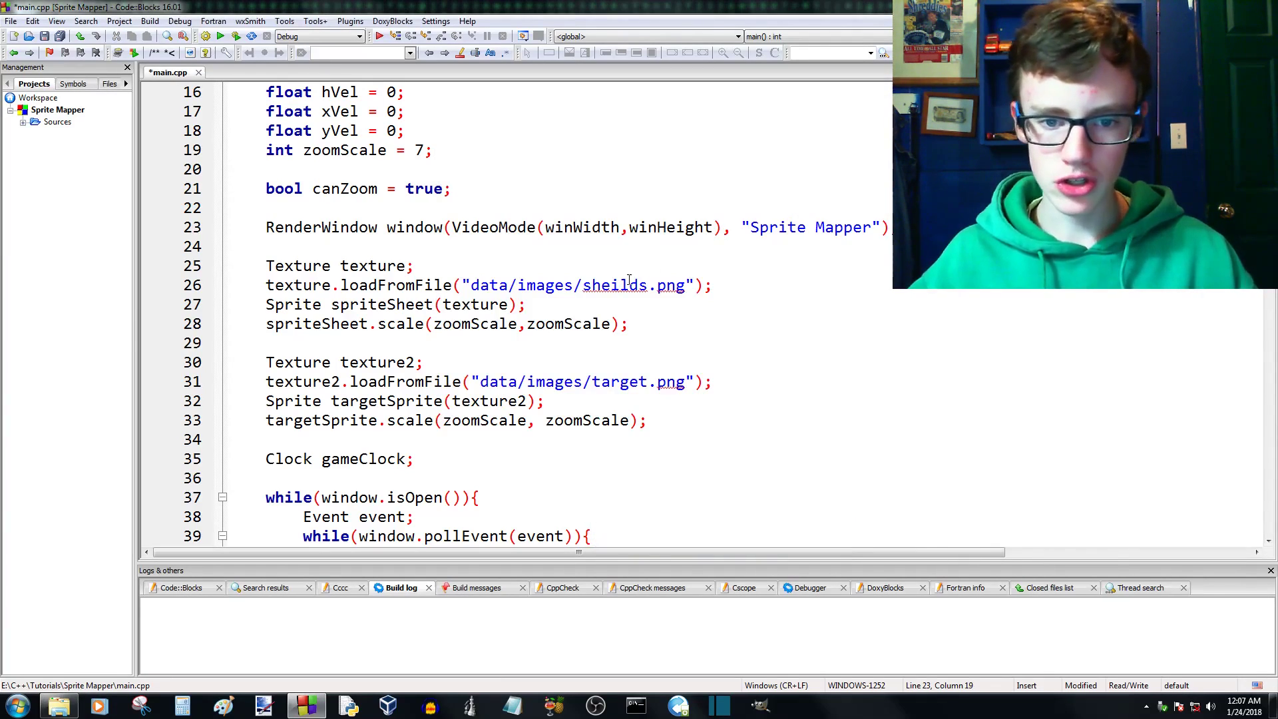
scroll(663, 294, down, 9)
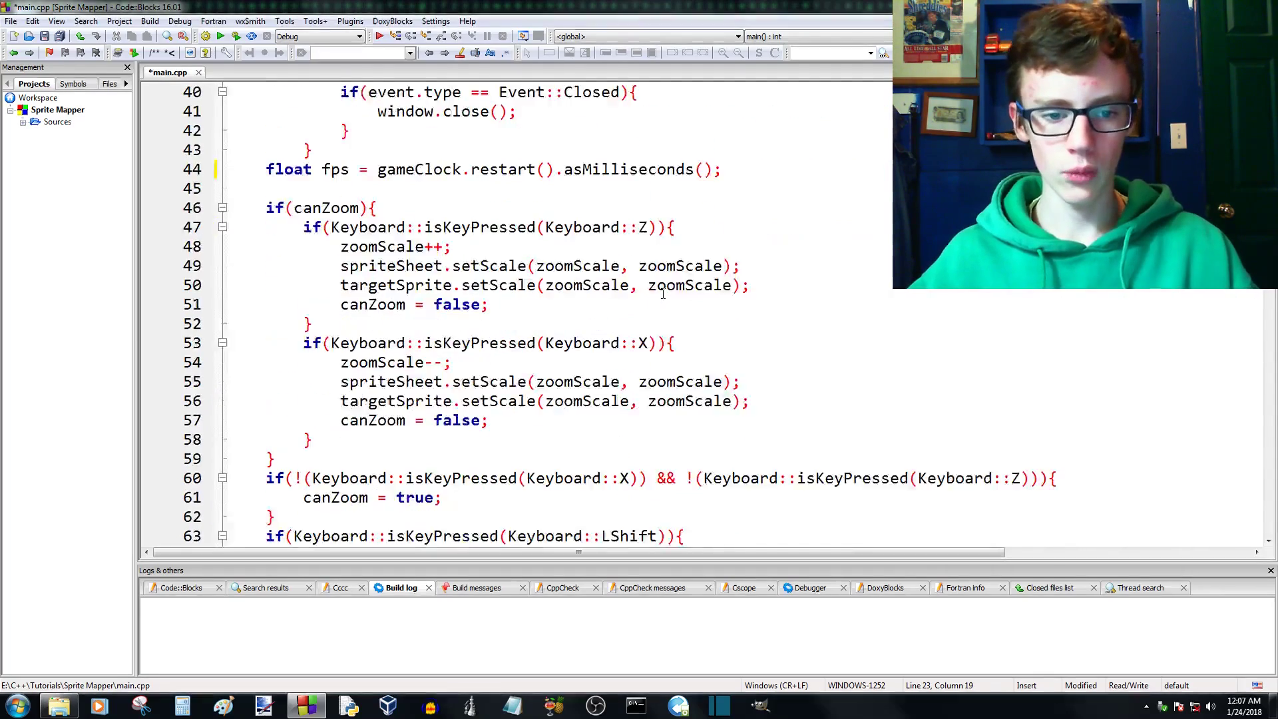
scroll(577, 294, up, 2)
scroll(577, 294, up, 1)
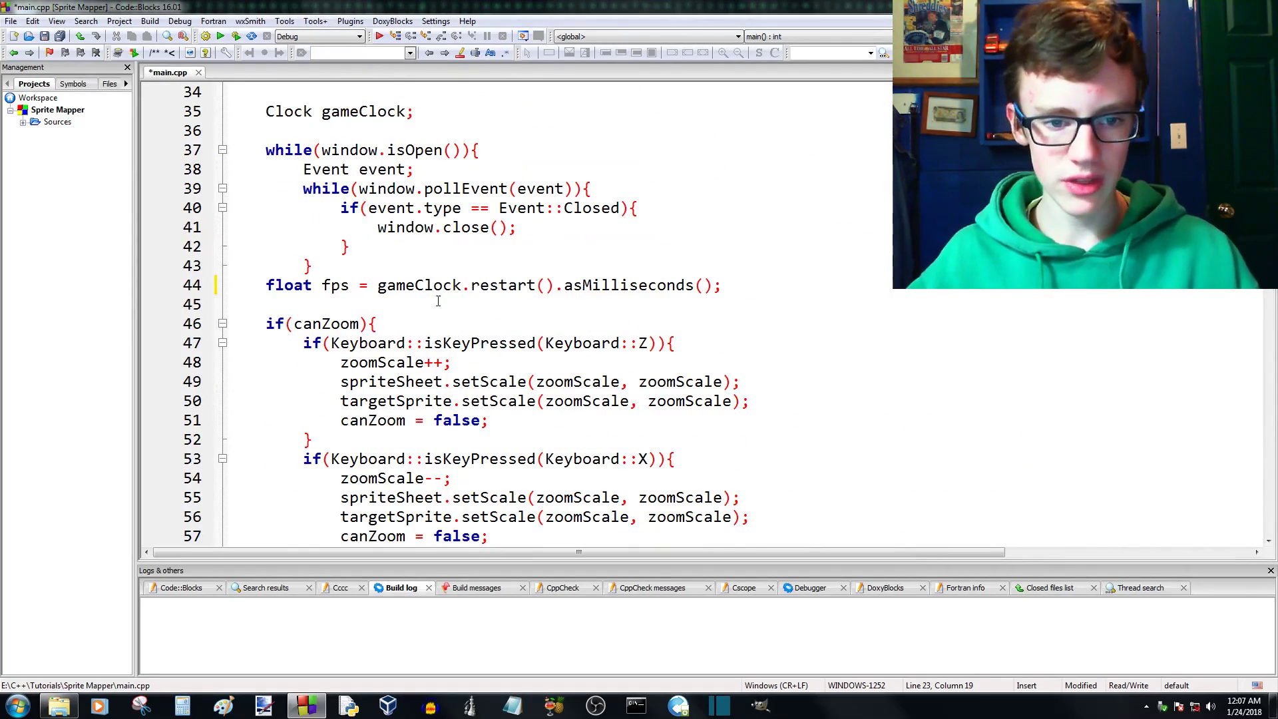
drag(730, 285, 488, 285)
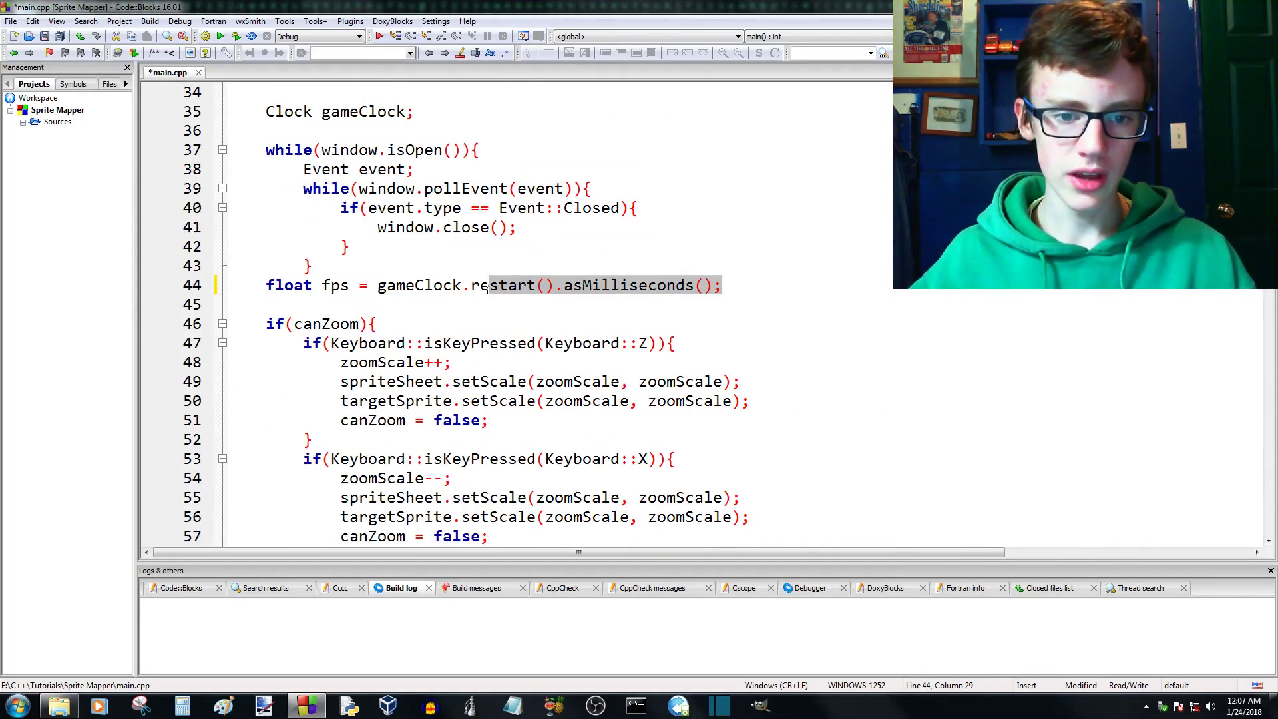
click(377, 286)
key(Return)
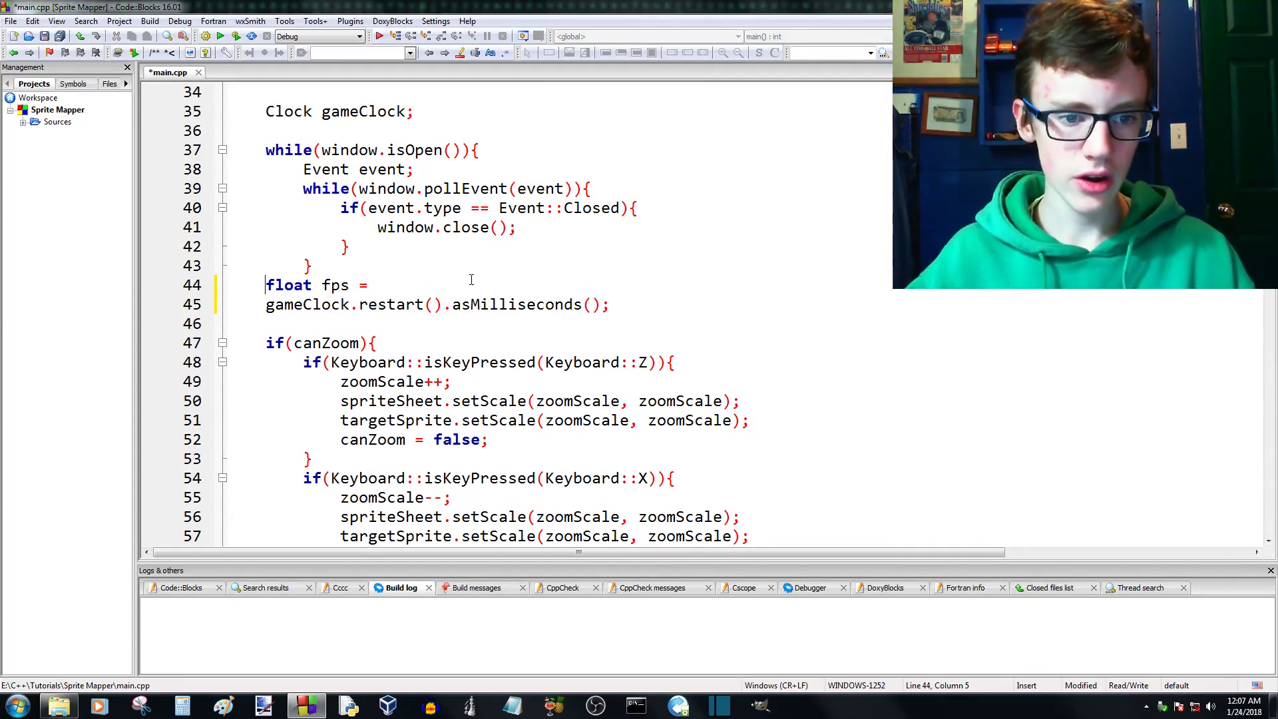
- Assign gameClock.getElapsedTime() to the fps variable on the line above the clock restart
click(404, 293)
text(gamd)
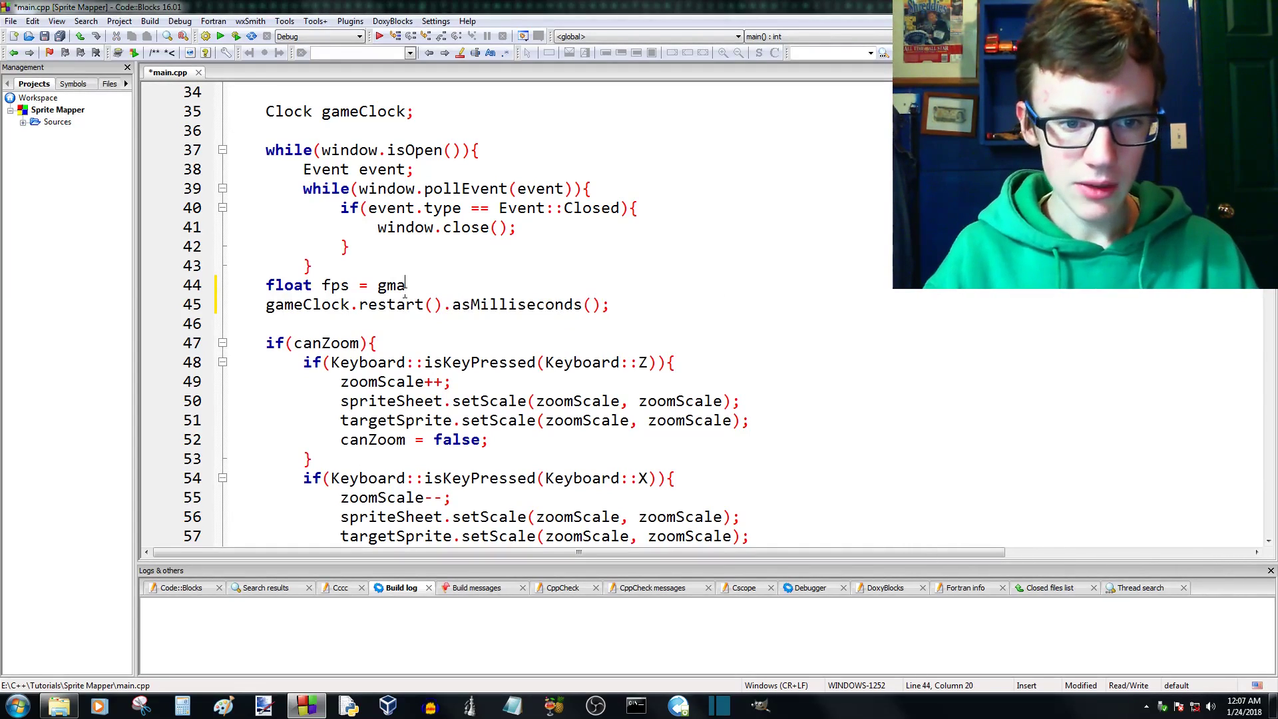
key(BackSpace)
key(BackSpace)
text(me)
key(Return)
text(.)
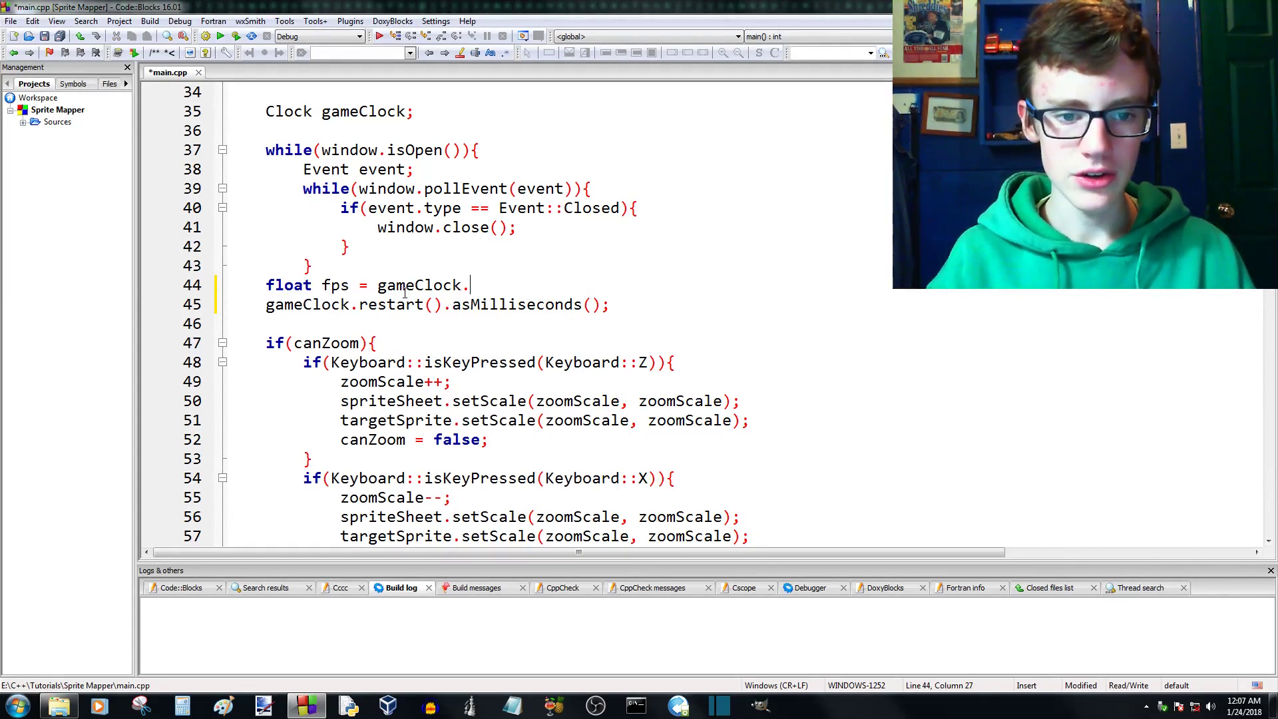
text(re)
key(BackSpace)
key(BackSpace)
key(BackSpace)
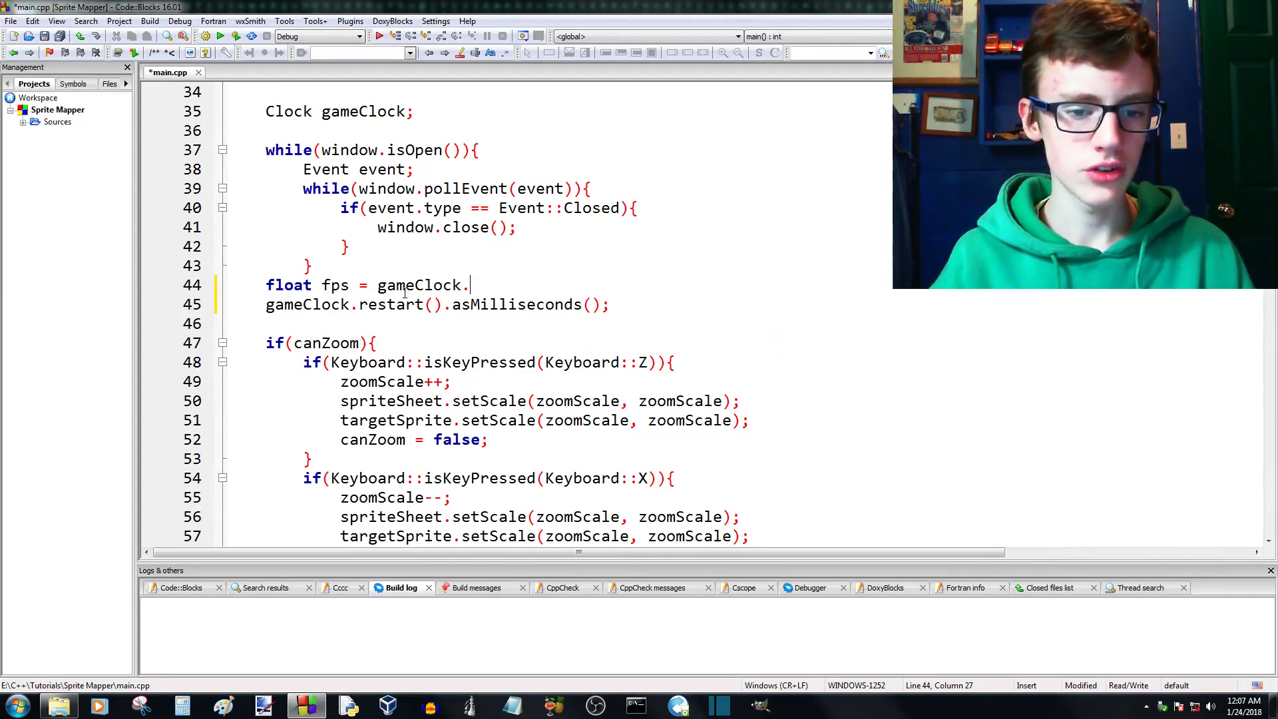
text(get)
key(Return)
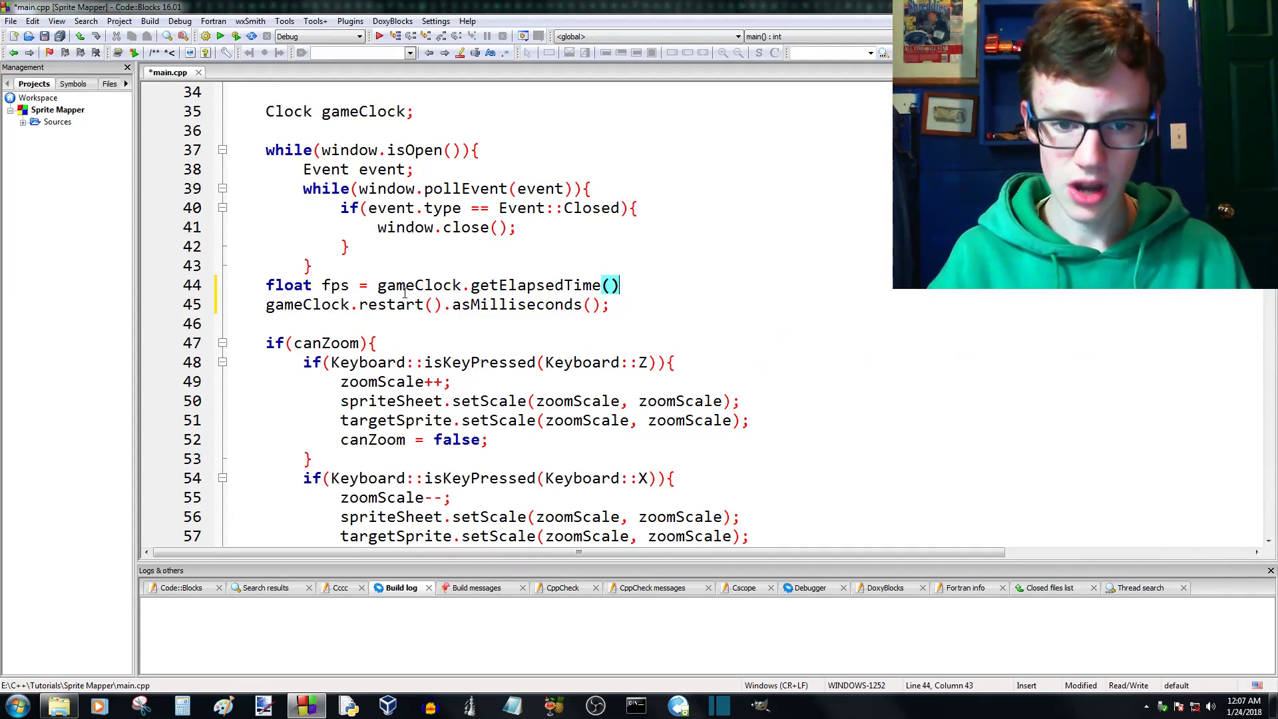
- Complete the fps assignment by appending .asSeconds(); to the elapsed time call
text(.)
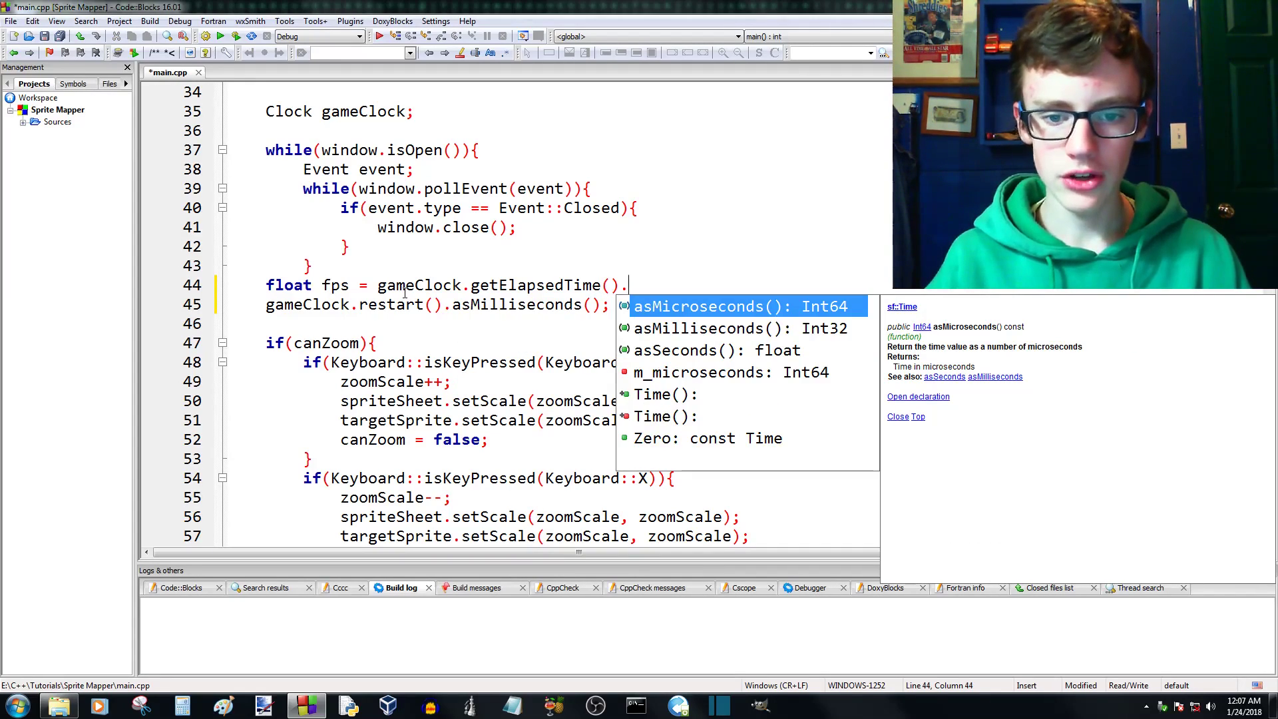
key(Down)
key(Down)
key(Return)
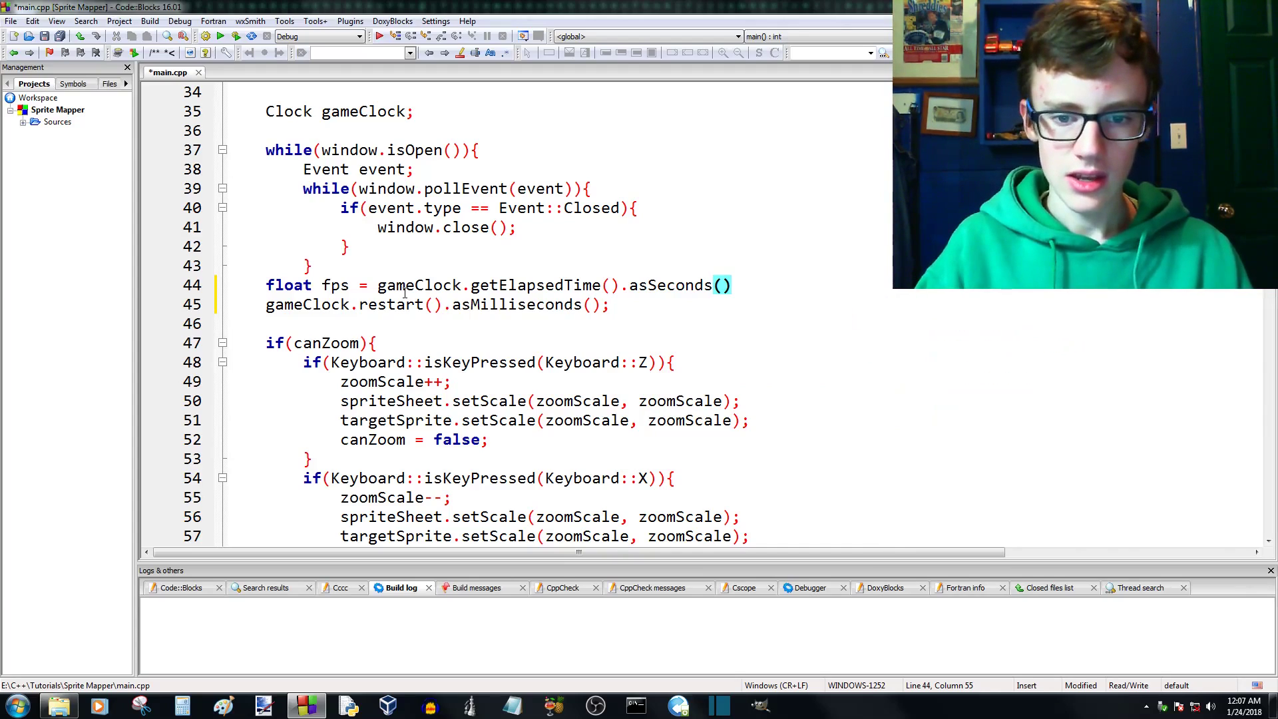
text(;)
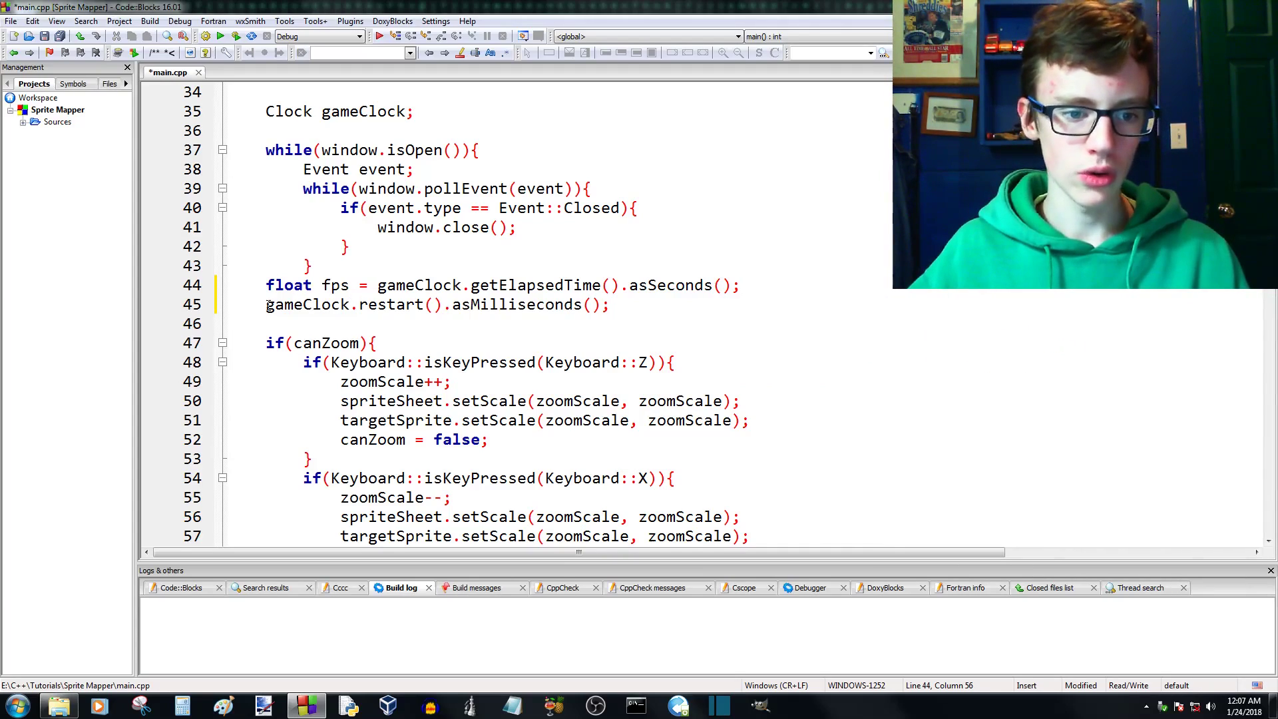
- Change asMilliseconds() to asSeconds() in the clock restart line, then save main.cpp and build and run the program
drag(523, 306, 471, 305)
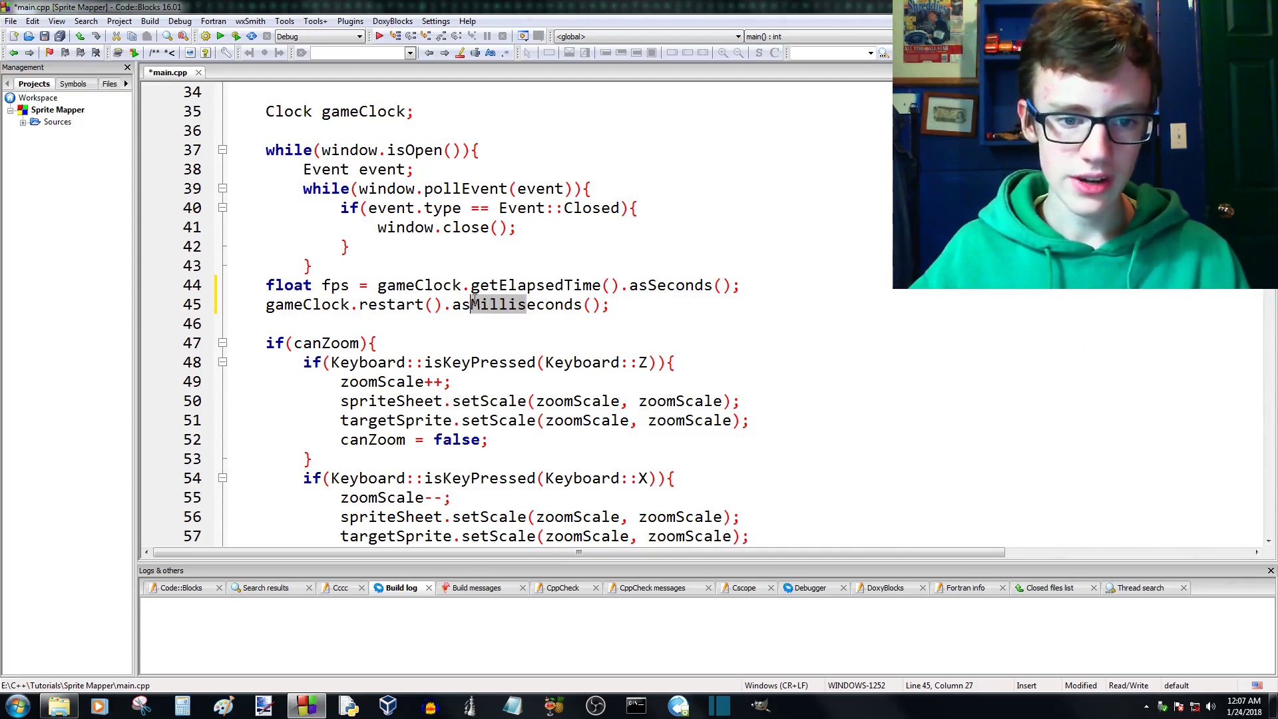
text(S)
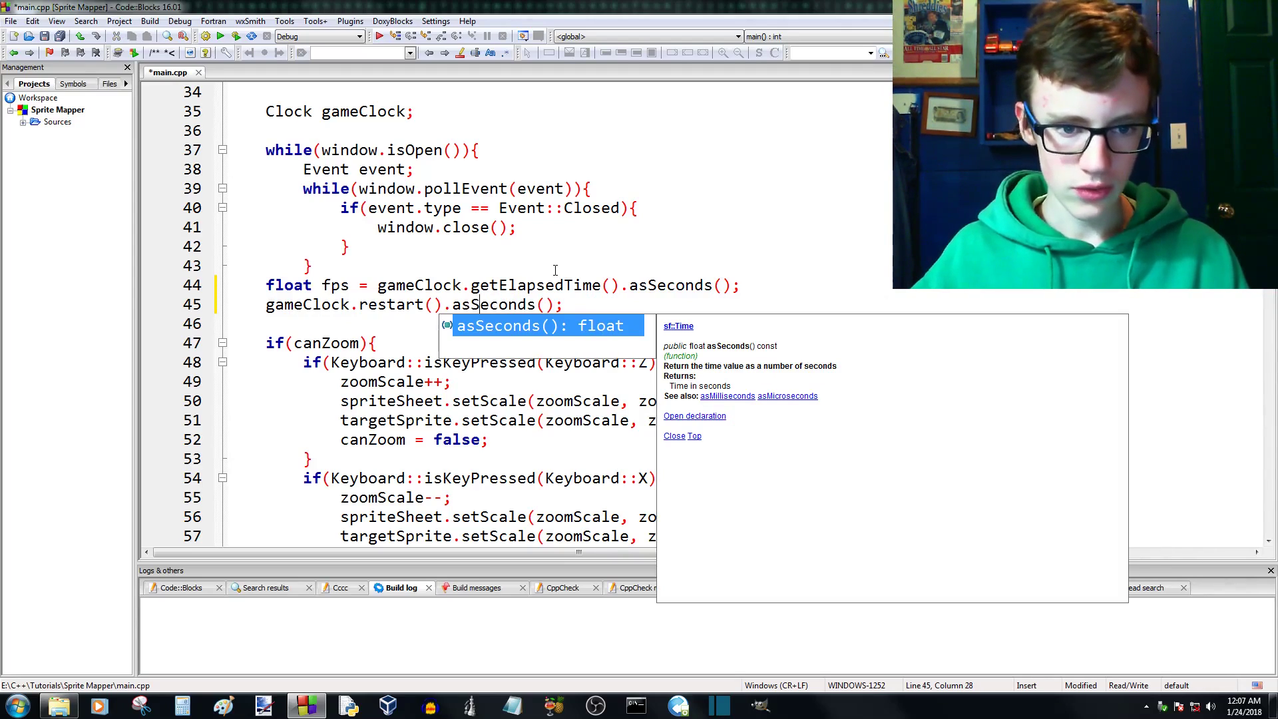
key(ctrl+s)
click(236, 36)
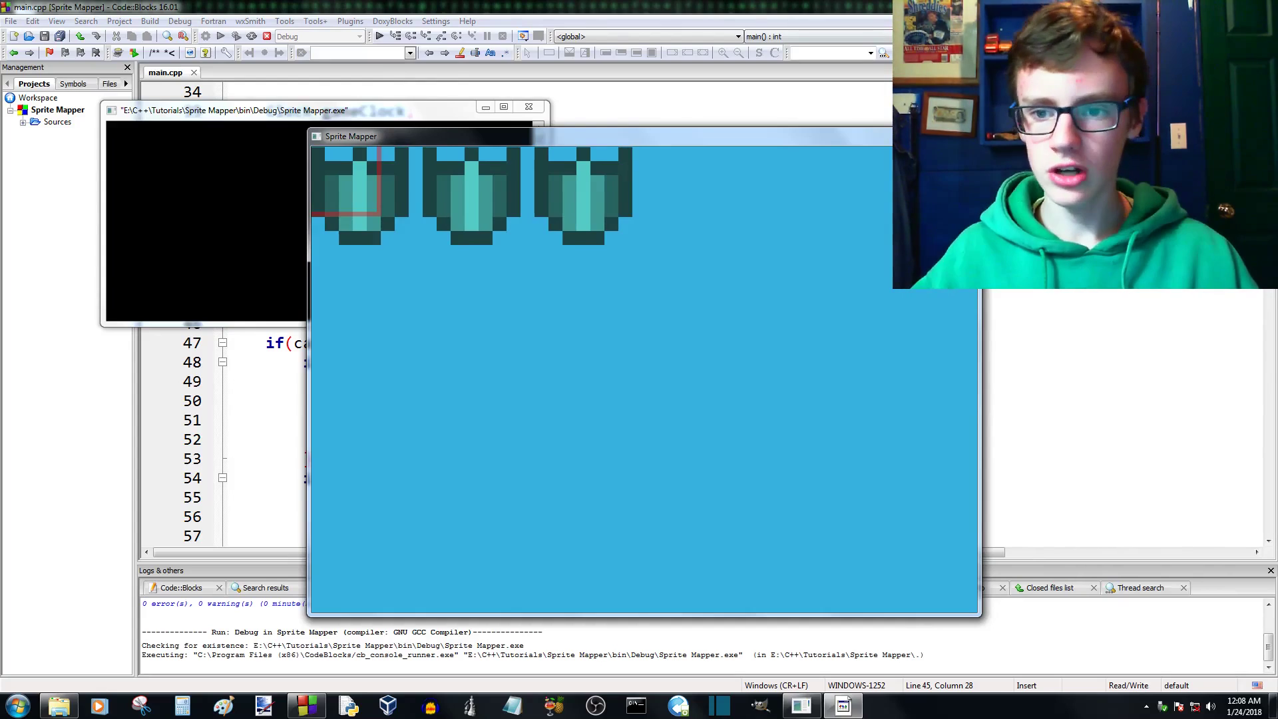
- Close the test run and set the Up key's yVel in the else branch of main.cpp to 5
click(960, 133)
click(531, 107)
scroll(515, 198, down, 7)
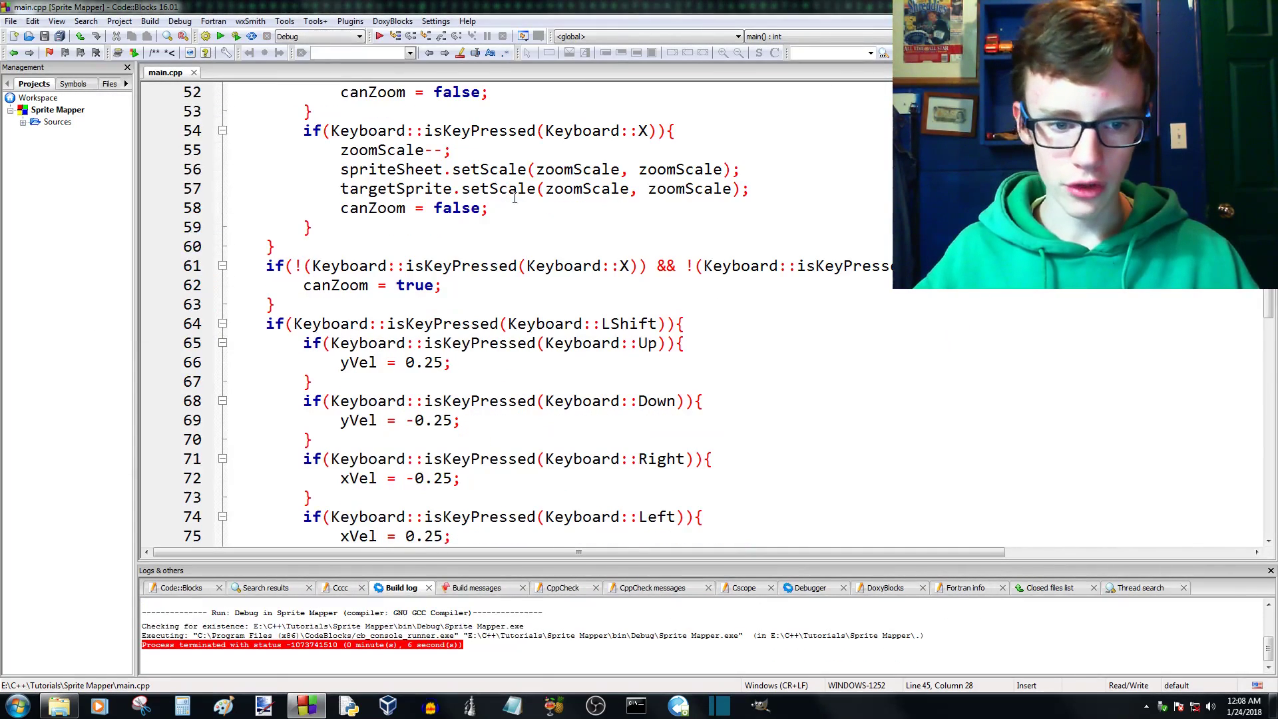
scroll(435, 255, down, 4)
scroll(435, 168, up, 1)
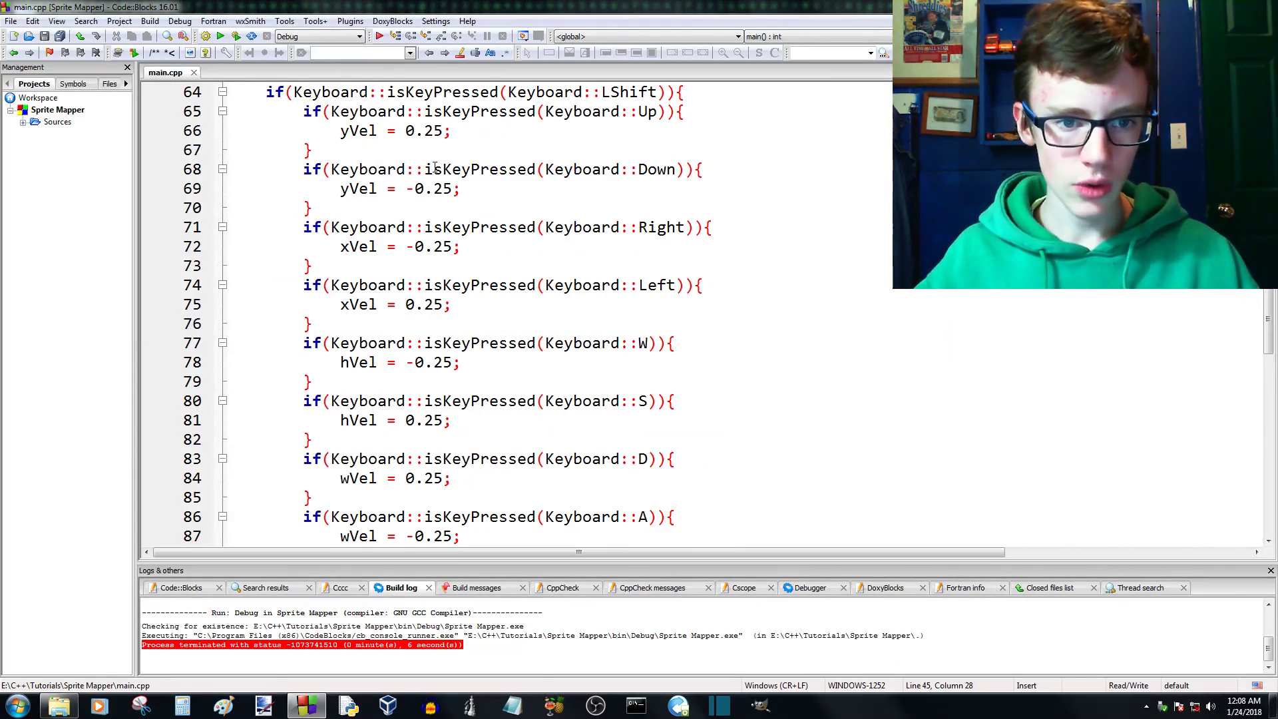
scroll(443, 131, down, 6)
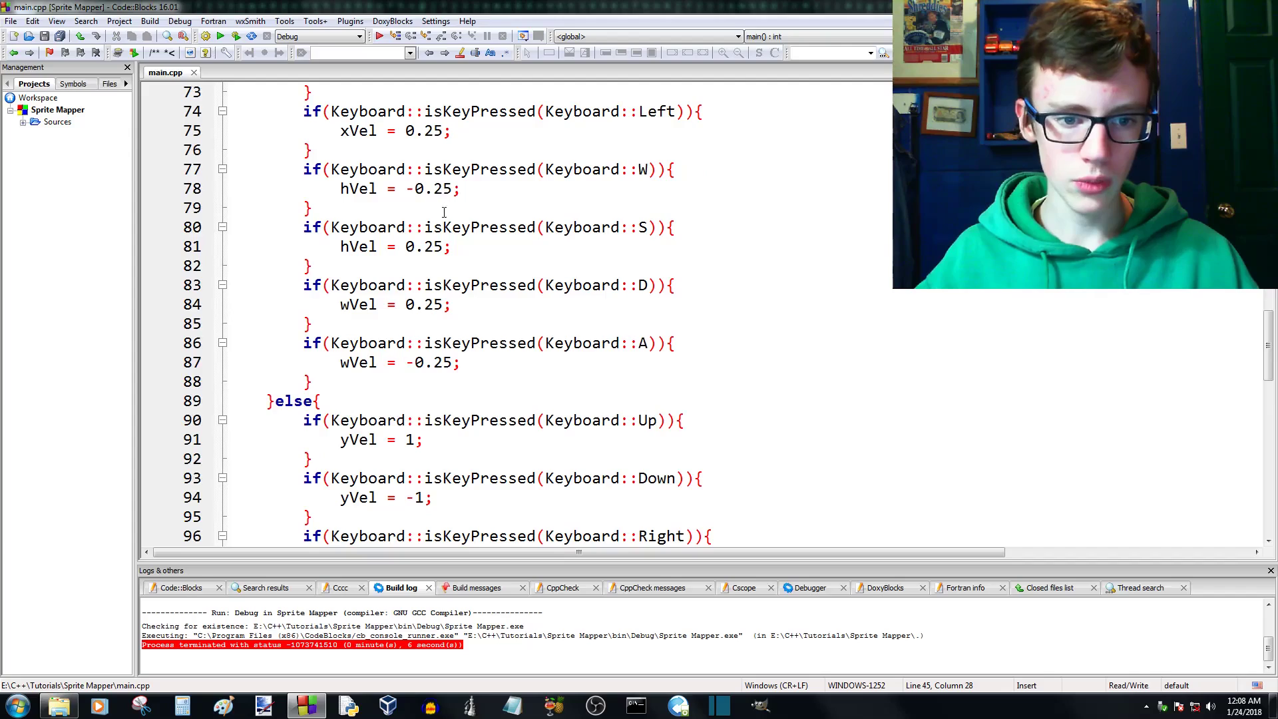
drag(415, 266, 405, 267)
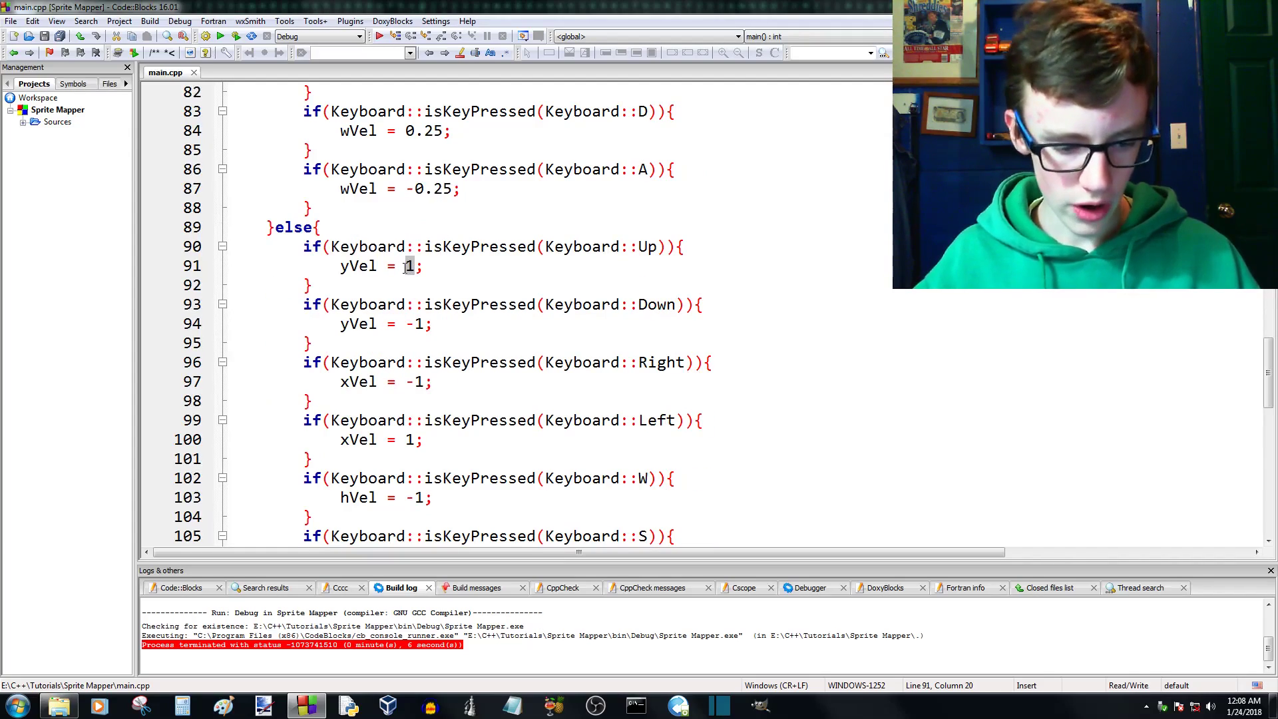
text(5)
drag(424, 324, 415, 325)
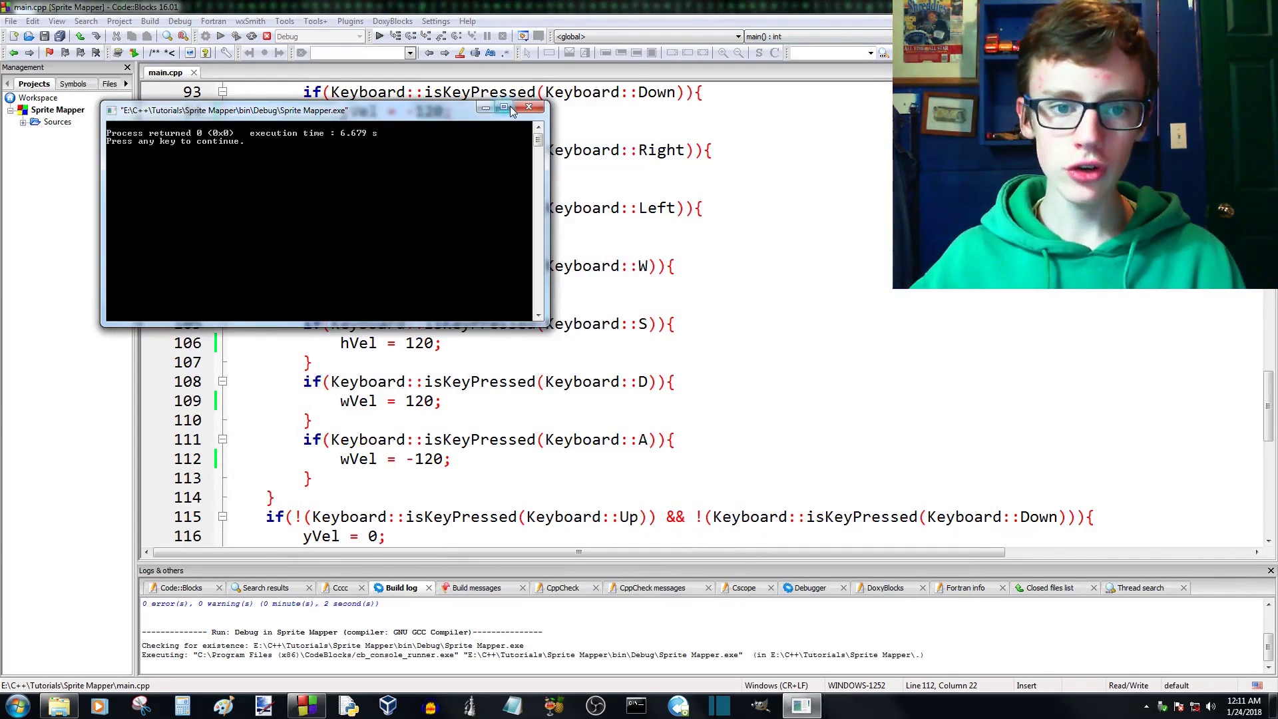
- Close the test run and review the velocity values in the LShift and else branches of main.cpp
click(511, 109)
scroll(500, 218, up, 7)
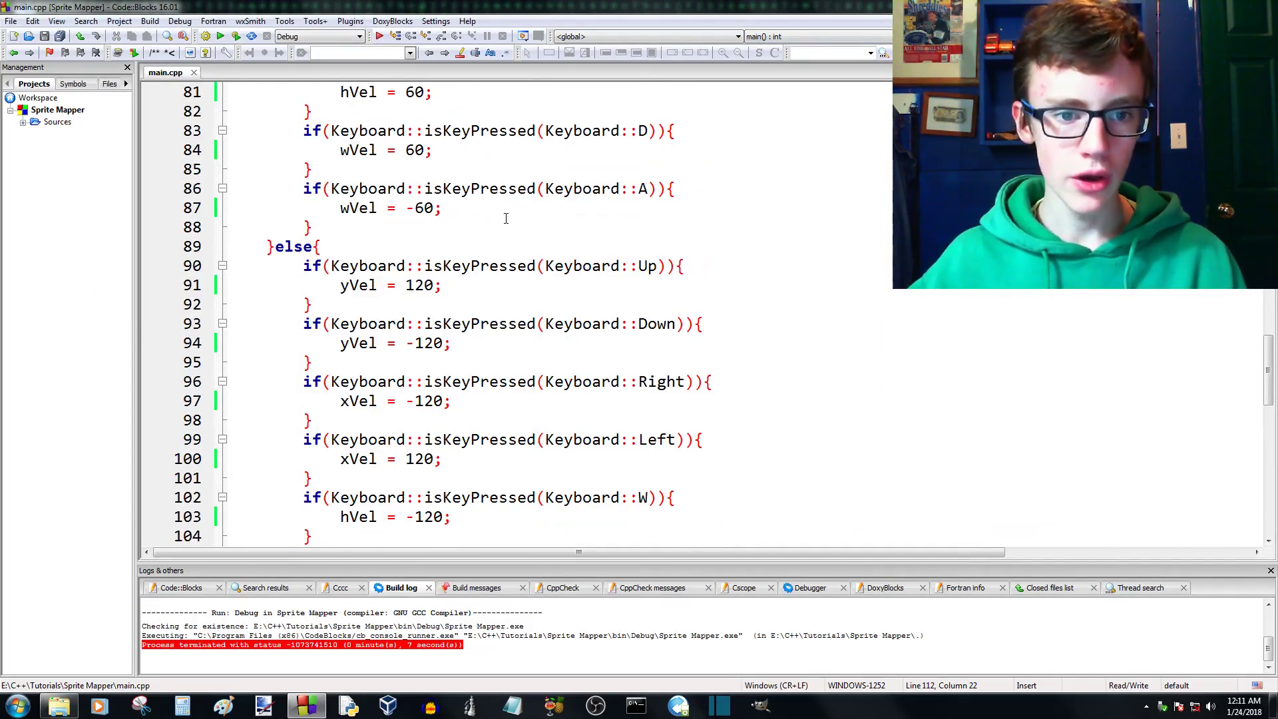
scroll(501, 219, up, 4)
scroll(428, 213, down, 3)
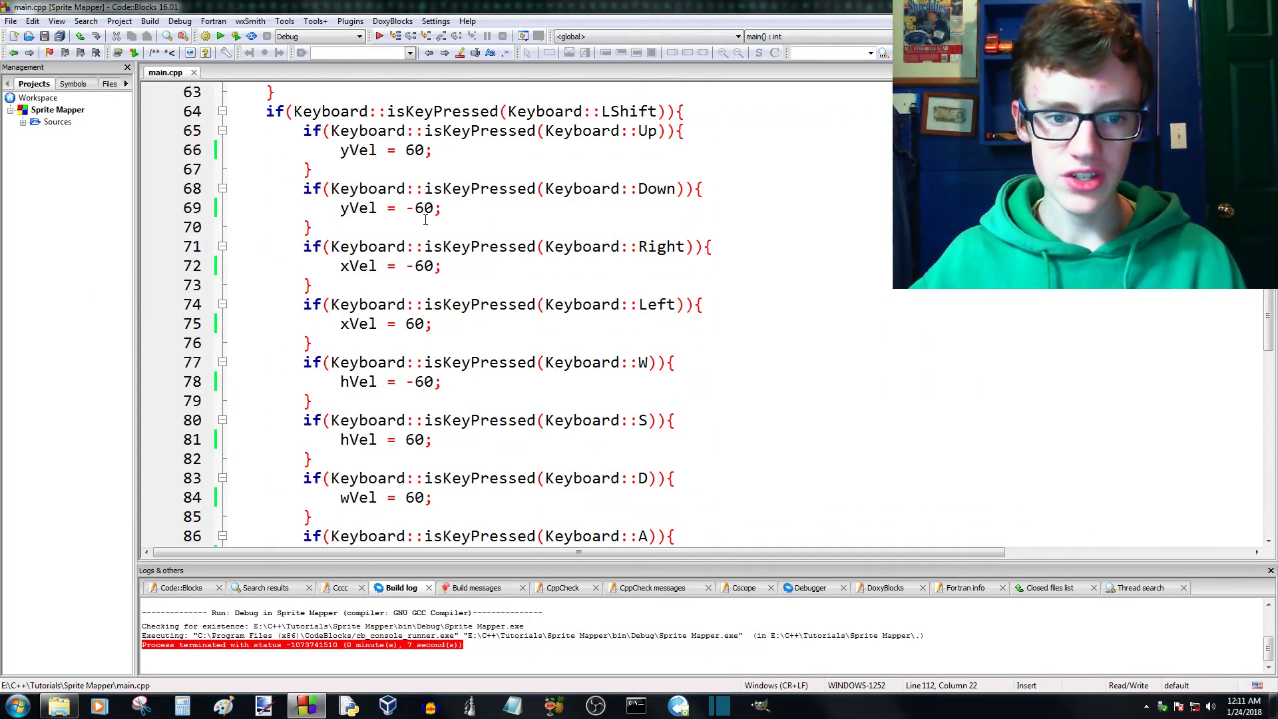
scroll(420, 241, down, 5)
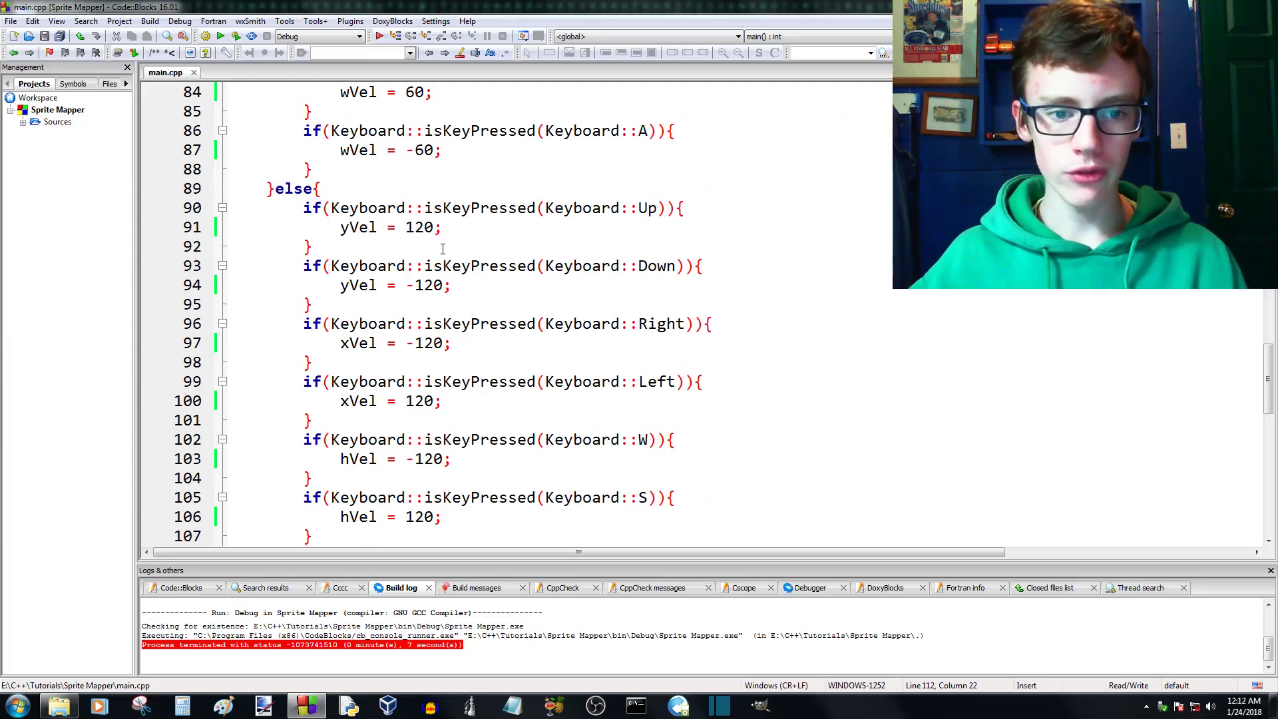
scroll(442, 249, down, 4)
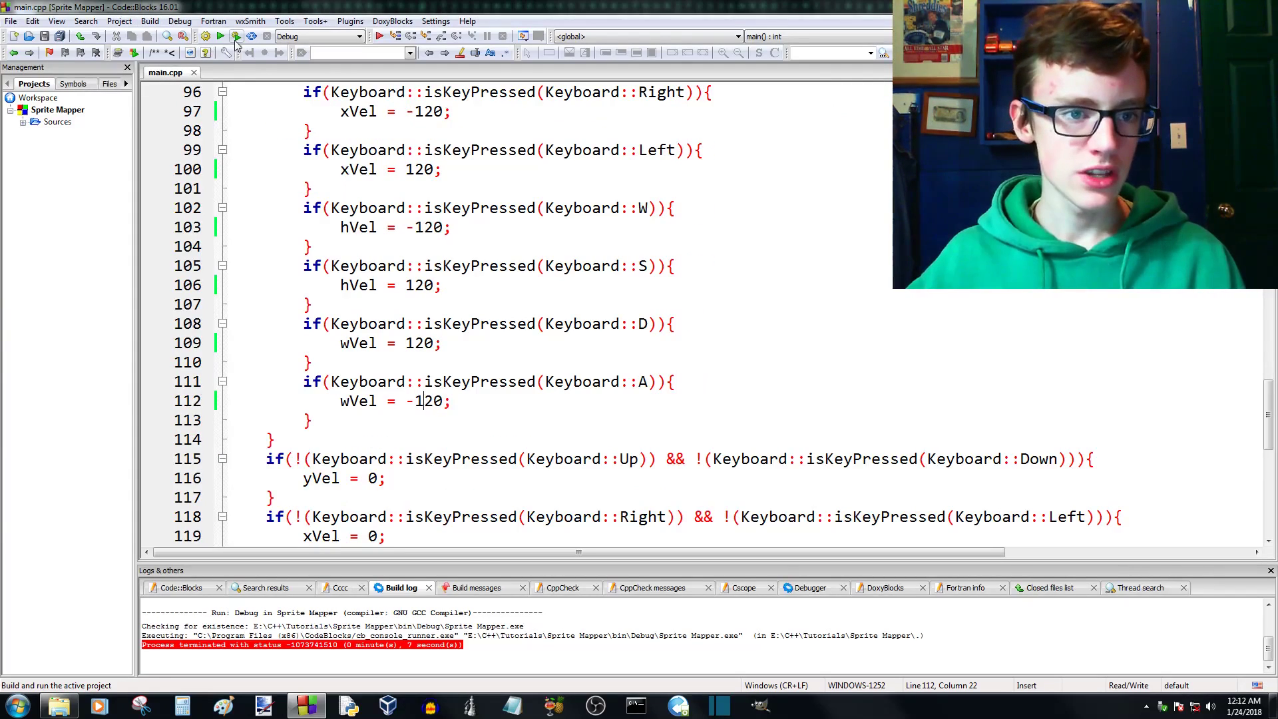
- Build and run the Sprite Mapper project, and test moving the sprite sheet horizontally and vertically
key(F9)
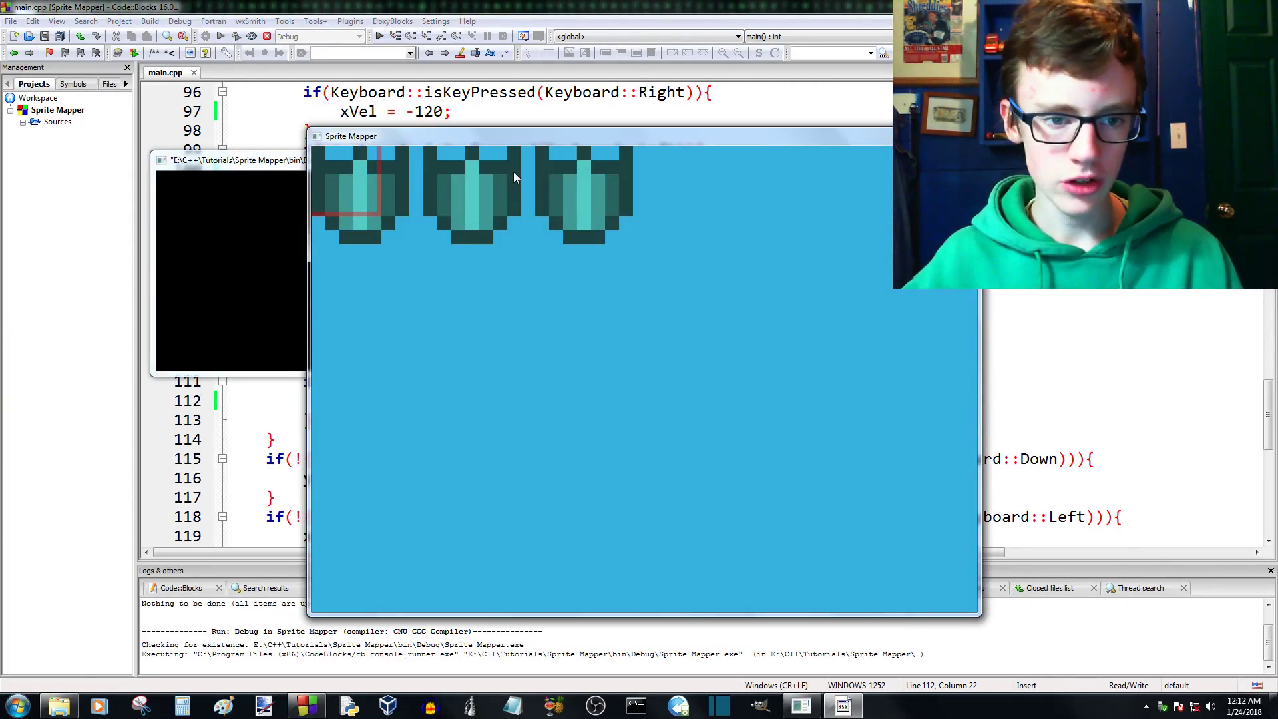
key(Left)
key(Right)
key(Left)
key(Right)
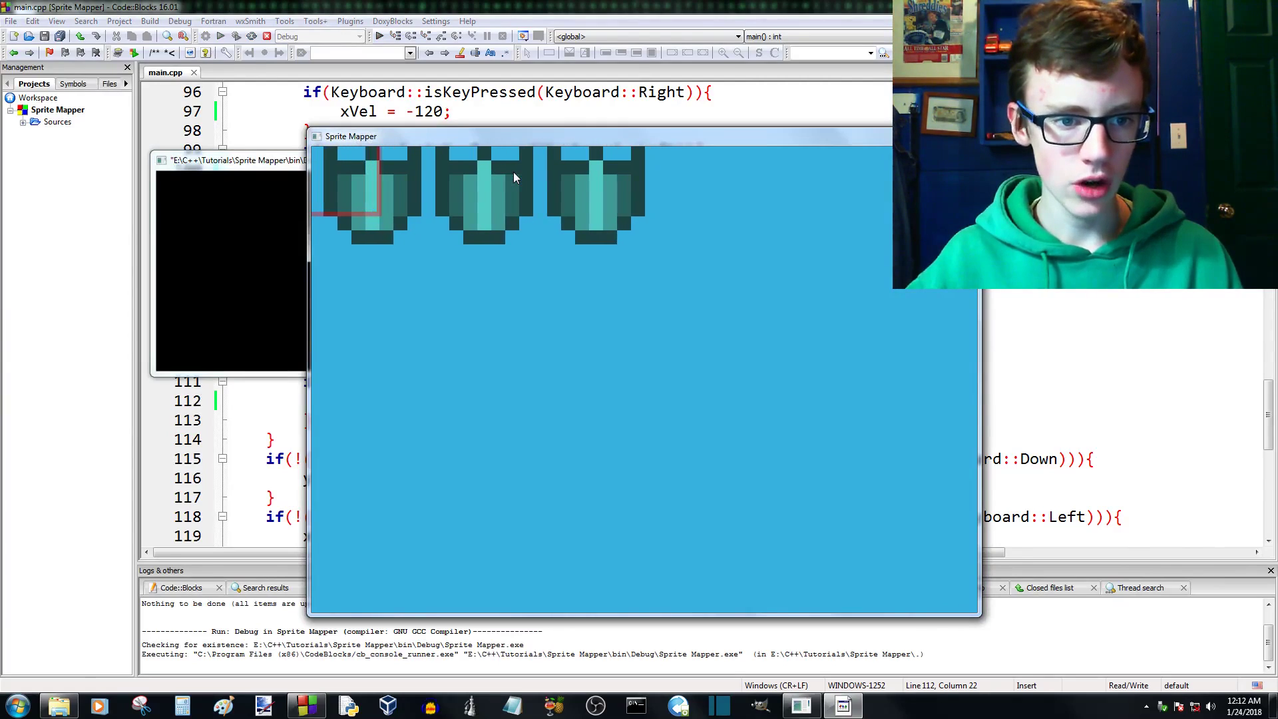
key(Up)
key(Down)
key(Down)
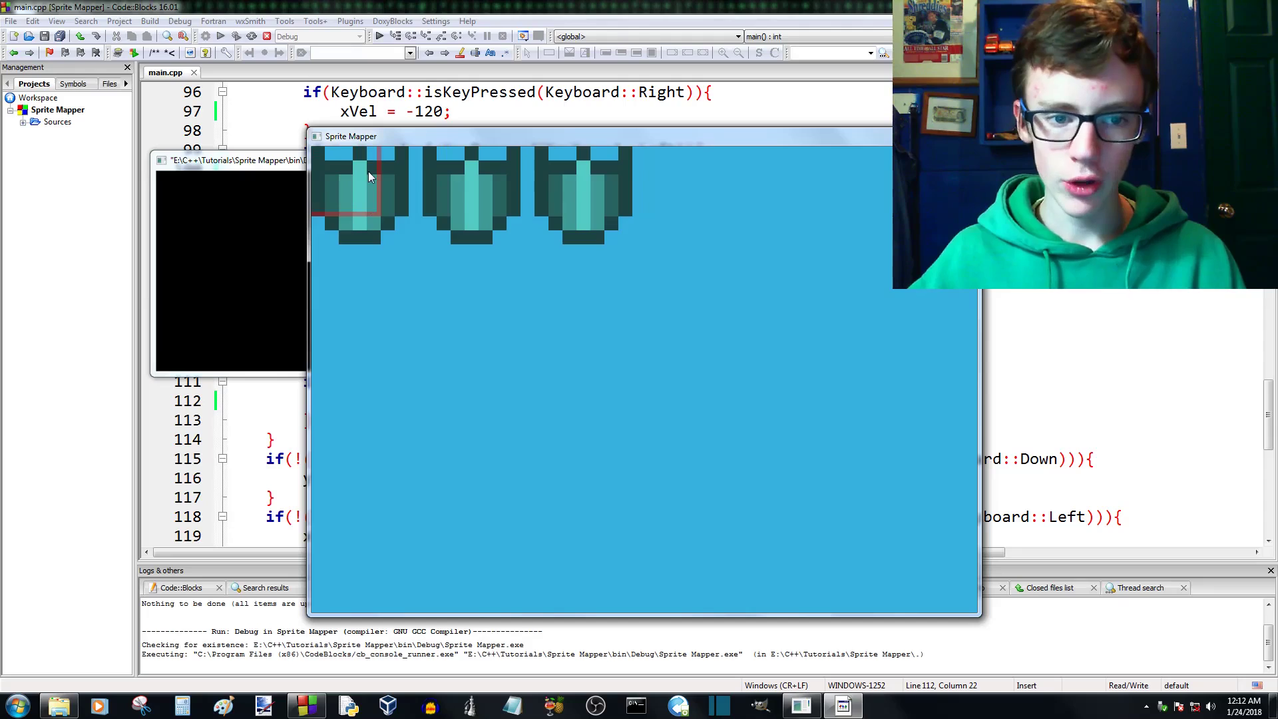
- Extend the red target frame down and sideways toward the lower corner of the first shield
key(s)
key(d)
key(s)
key(d)
key(s)
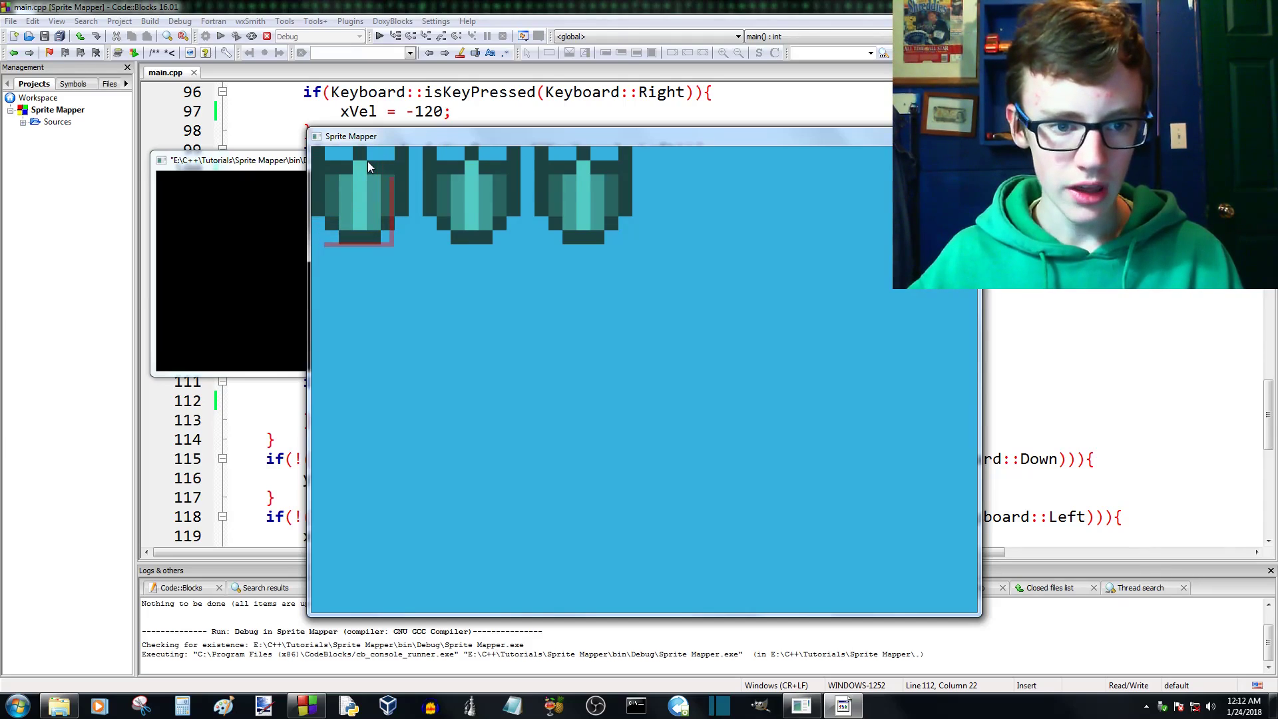
key(s)
key(d)
key(d)
key(d)
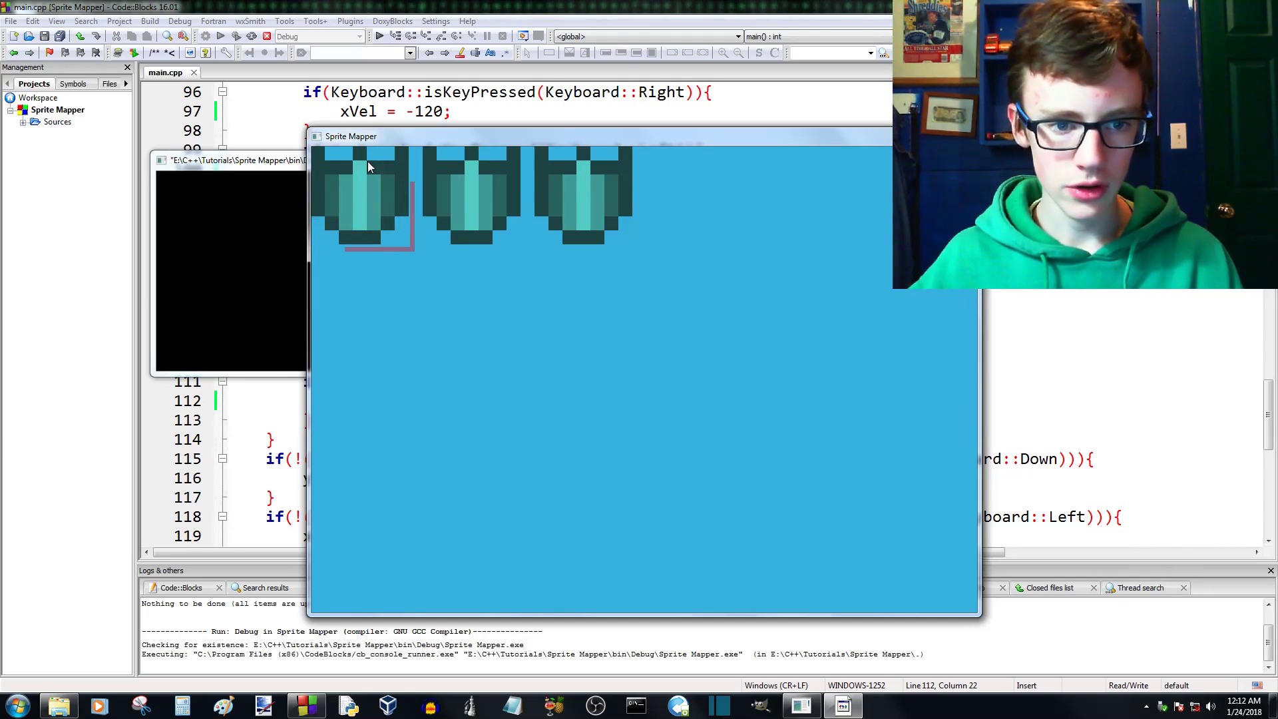
key(w)
key(s)
key(a)
key(d)
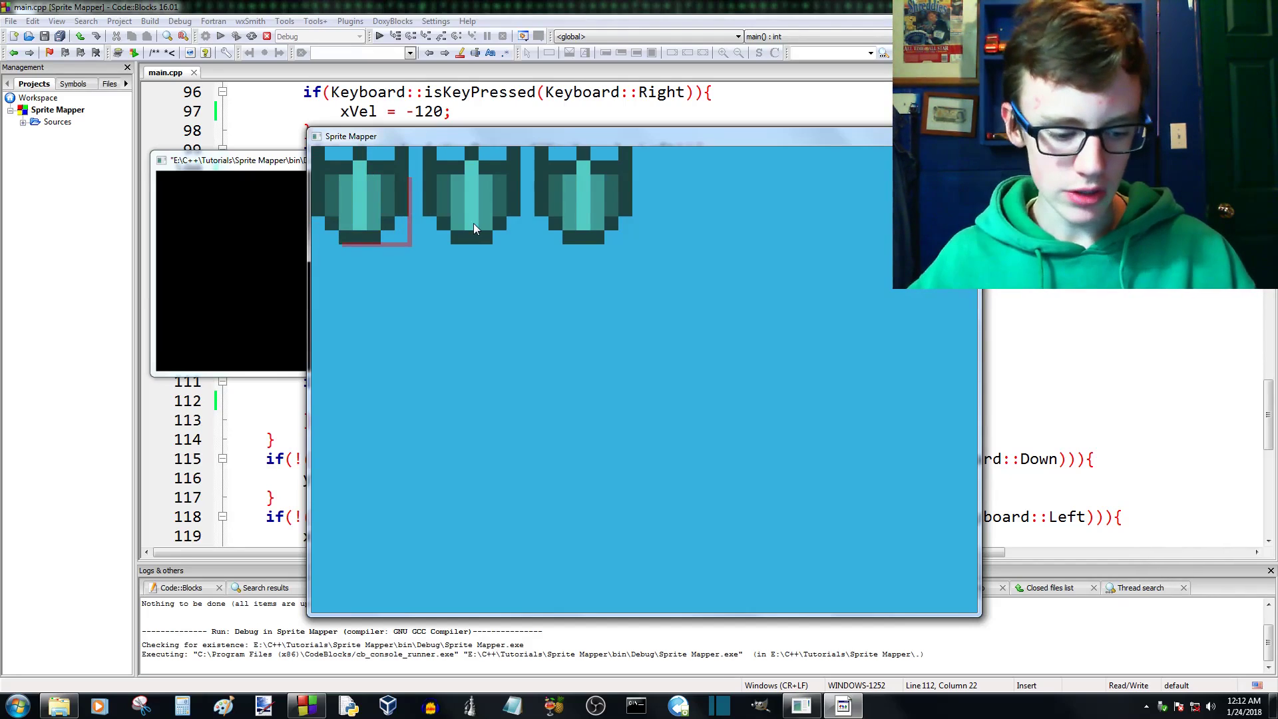
- Enlarge the sprite view and extend the red target frame to the first shield's lower edge
scroll(474, 222, up, 4)
scroll(474, 225, up, 3)
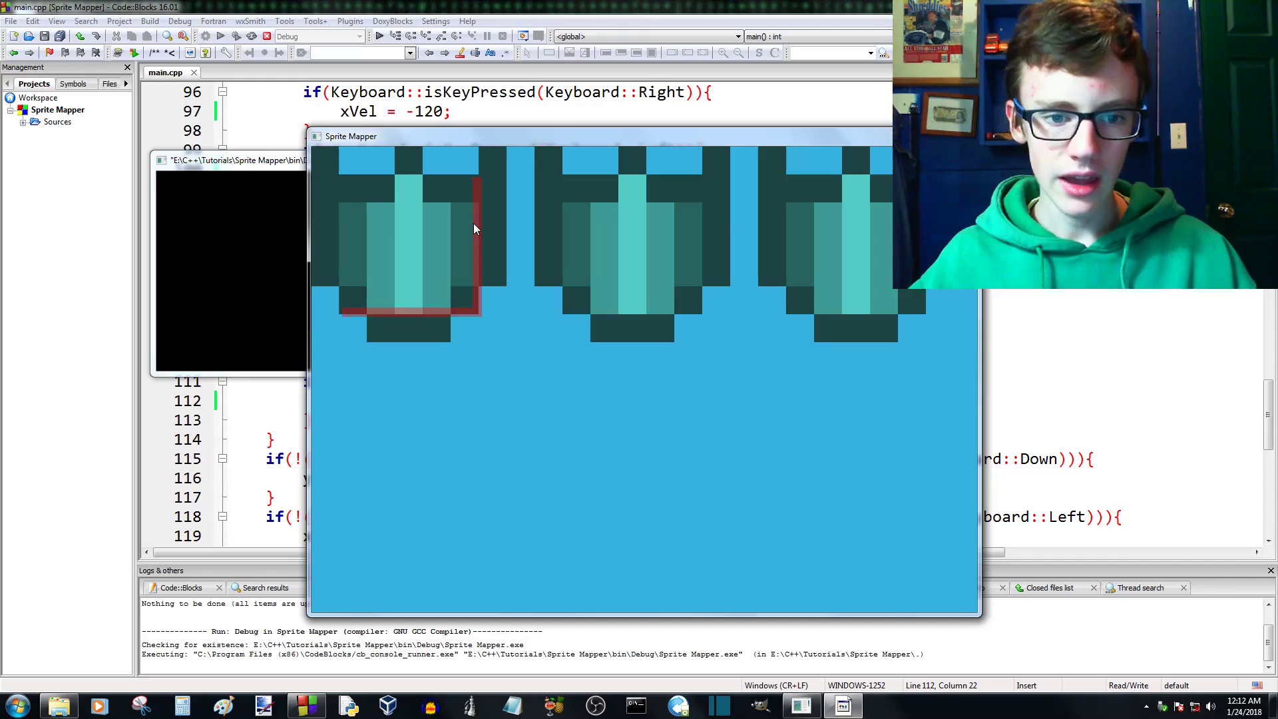
key(d)
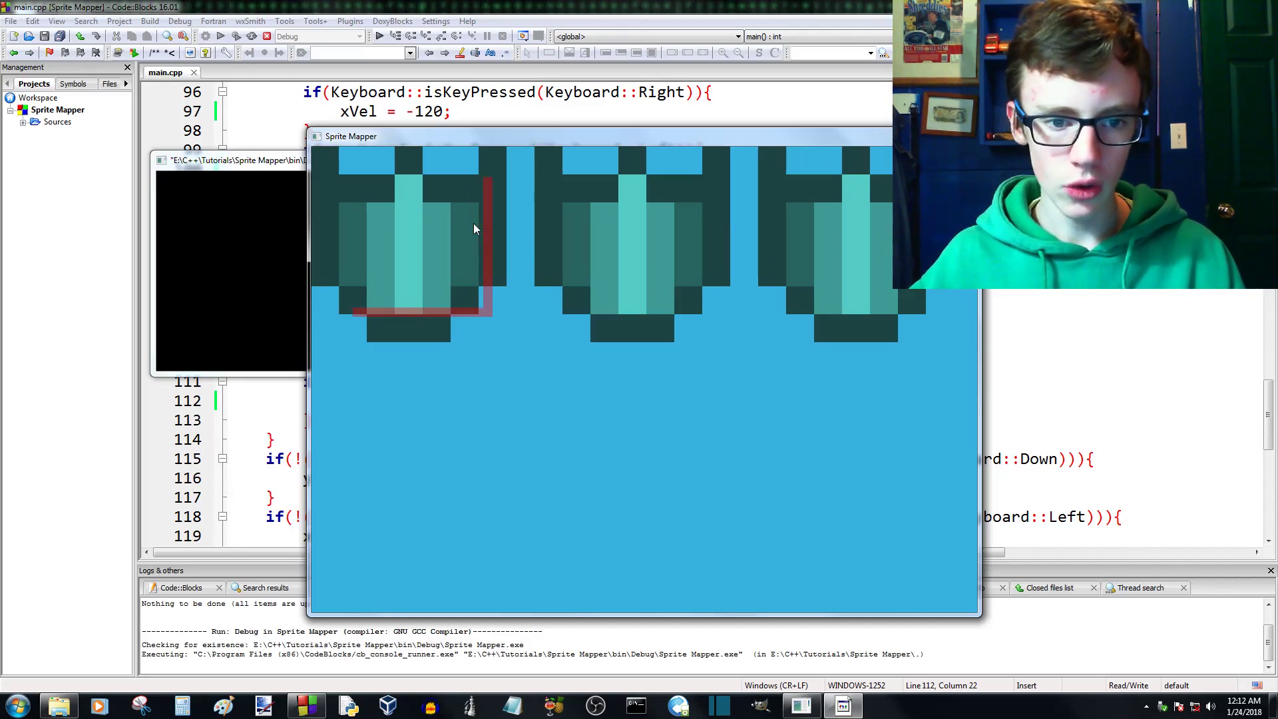
key(s)
key(d)
- Test shifting the target frame in different directions around the lower corner of the first shield
key(Left)
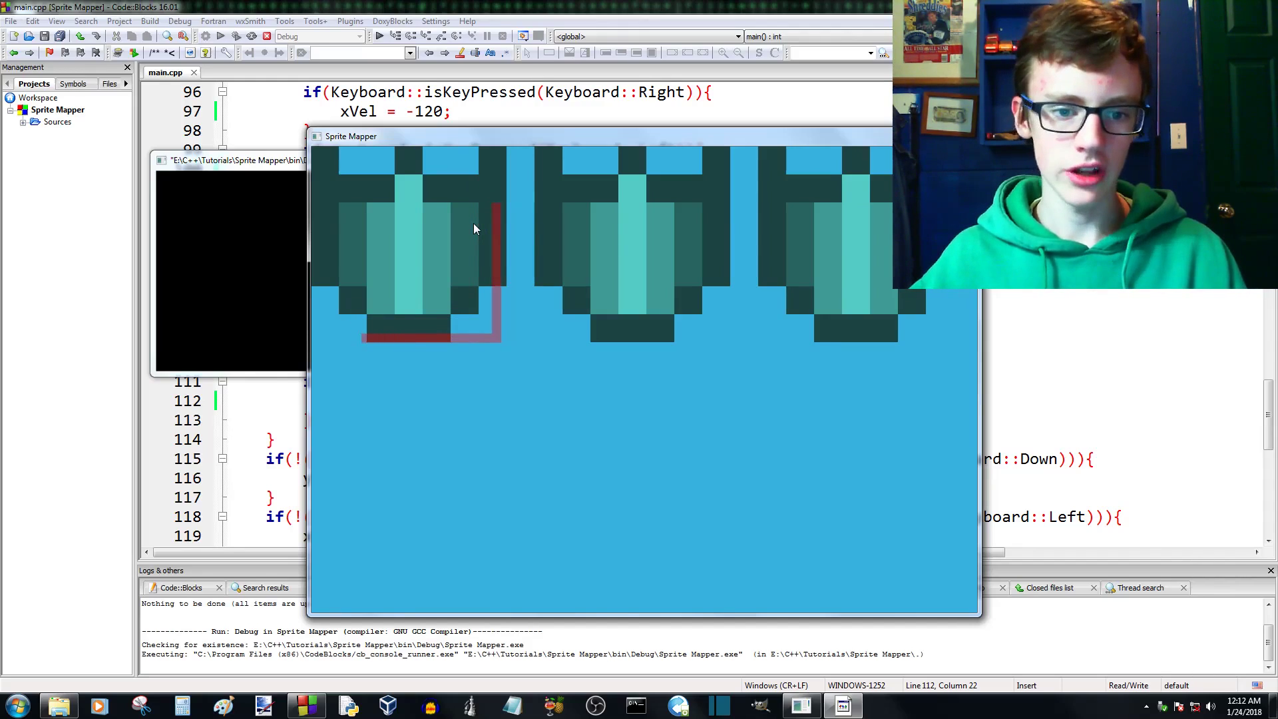
key(Down)
key(Right)
key(Up)
key(Left)
key(Down)
key(Right)
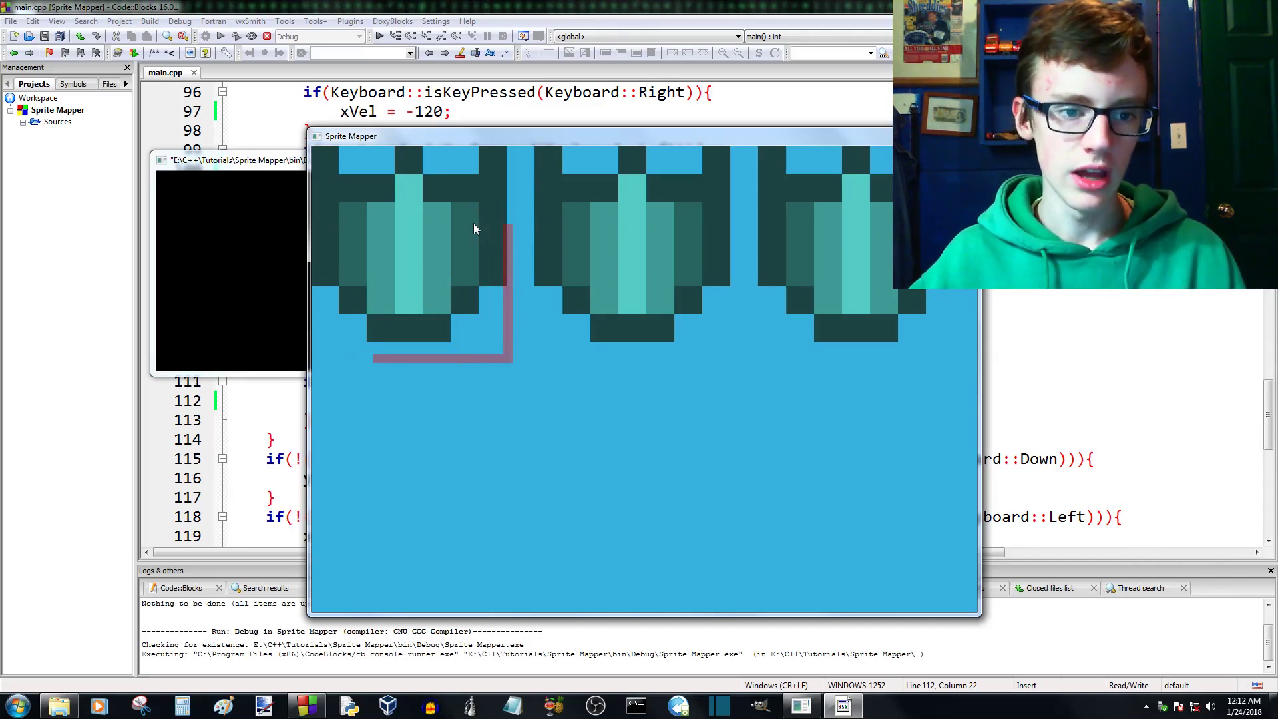
- Fine-tune the target frame so its edges line up with the outer and lower edges of the first shield
key(Up)
key(Left)
key(Right)
key(Up)
key(Down)
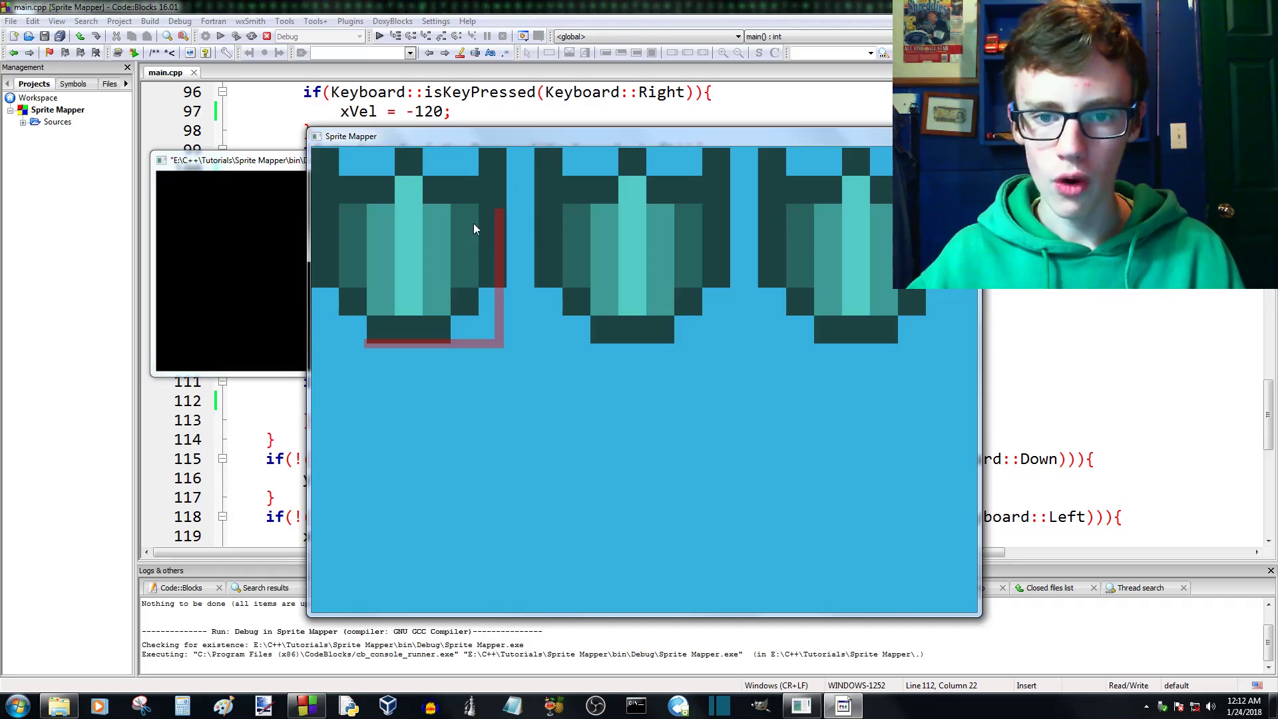
key(Down)
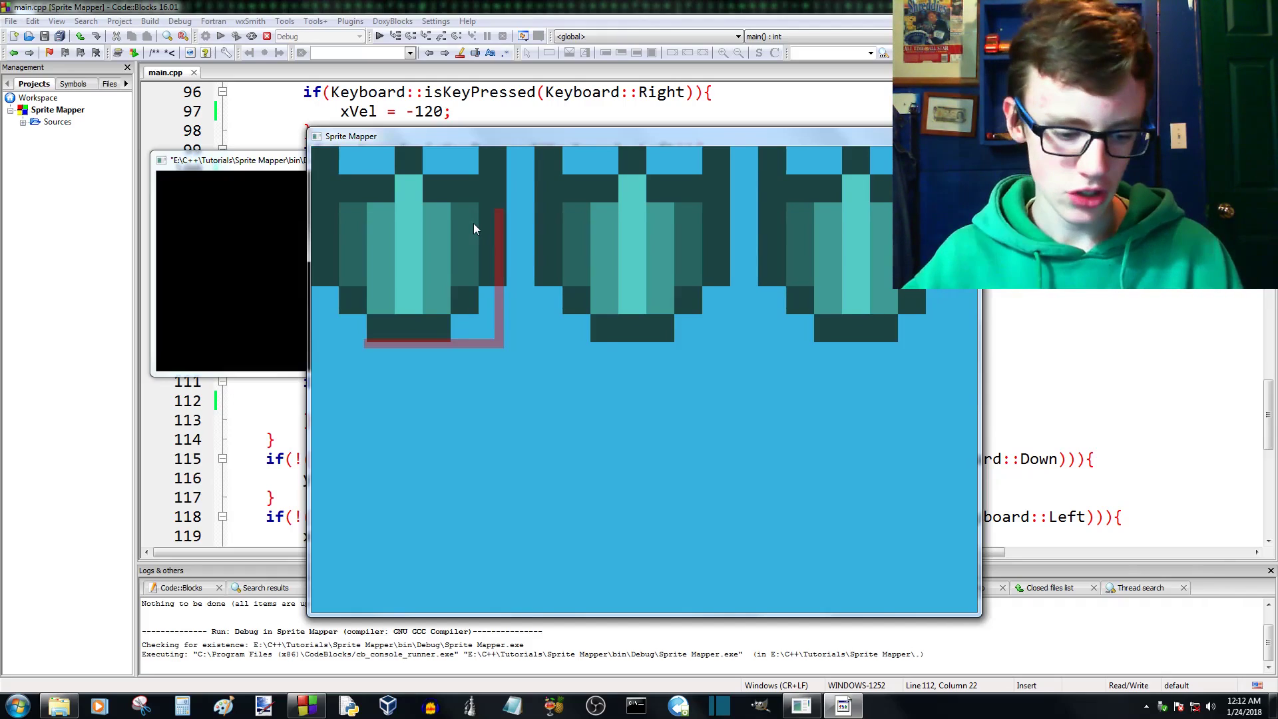
key(Right)
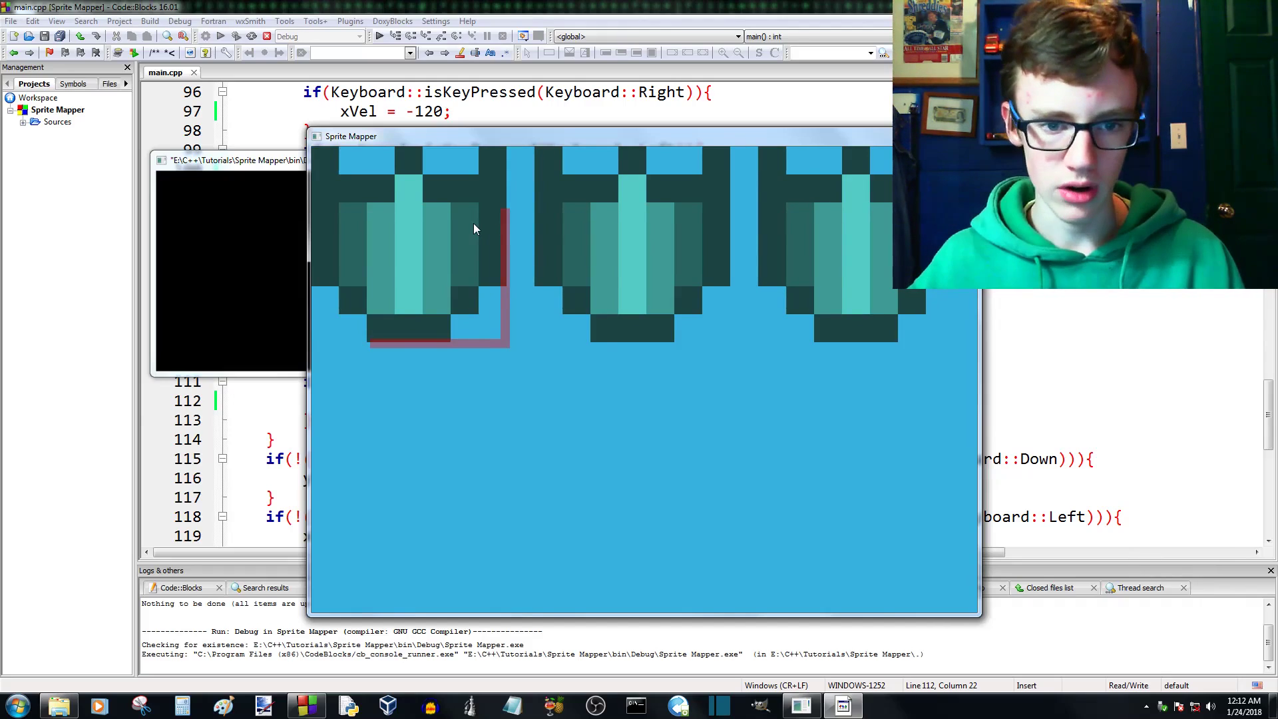
key(Right)
key(Left)
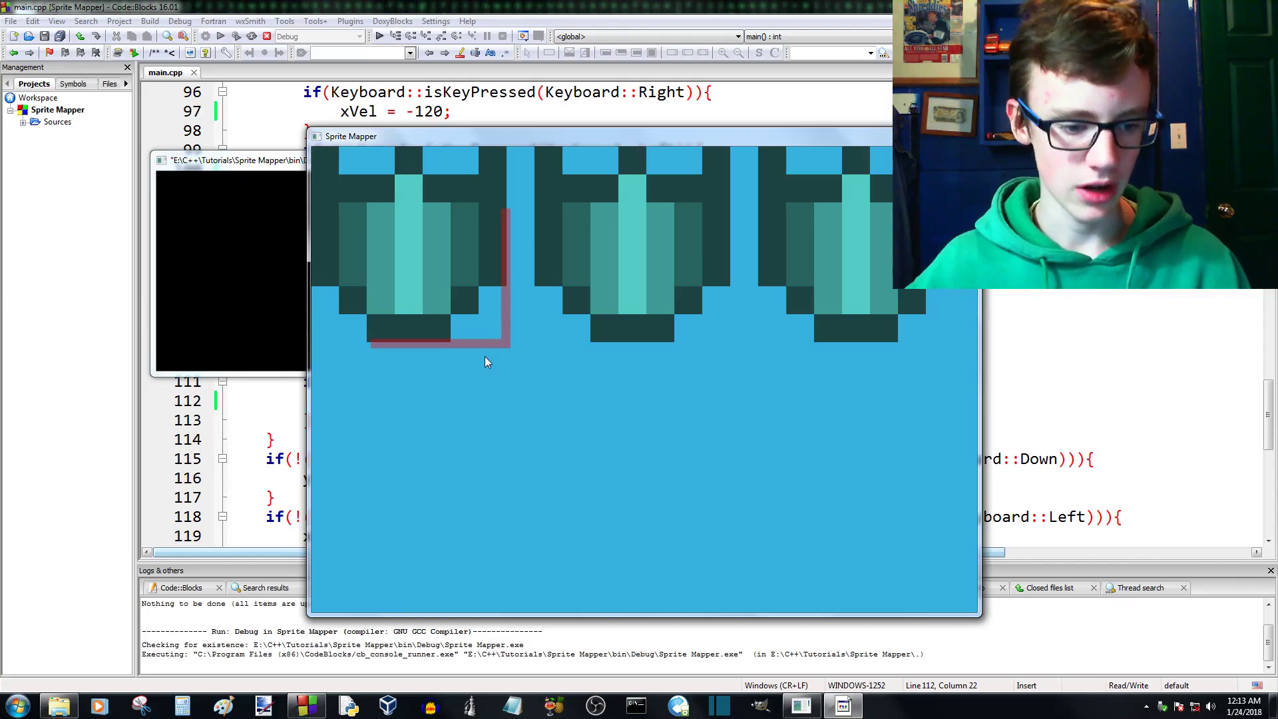
- Open the text file in the Sprite Mapper project's data\output folder and select its line of frame coordinates
click(59, 705)
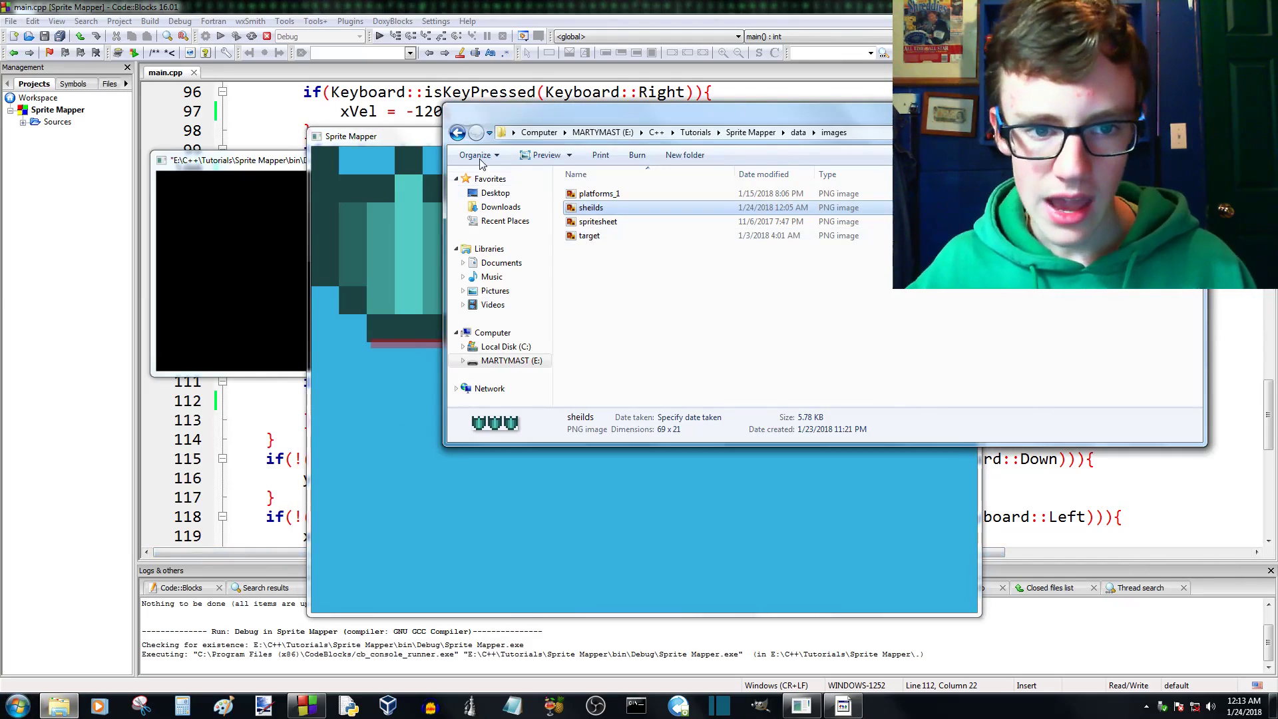
click(458, 132)
click(457, 132)
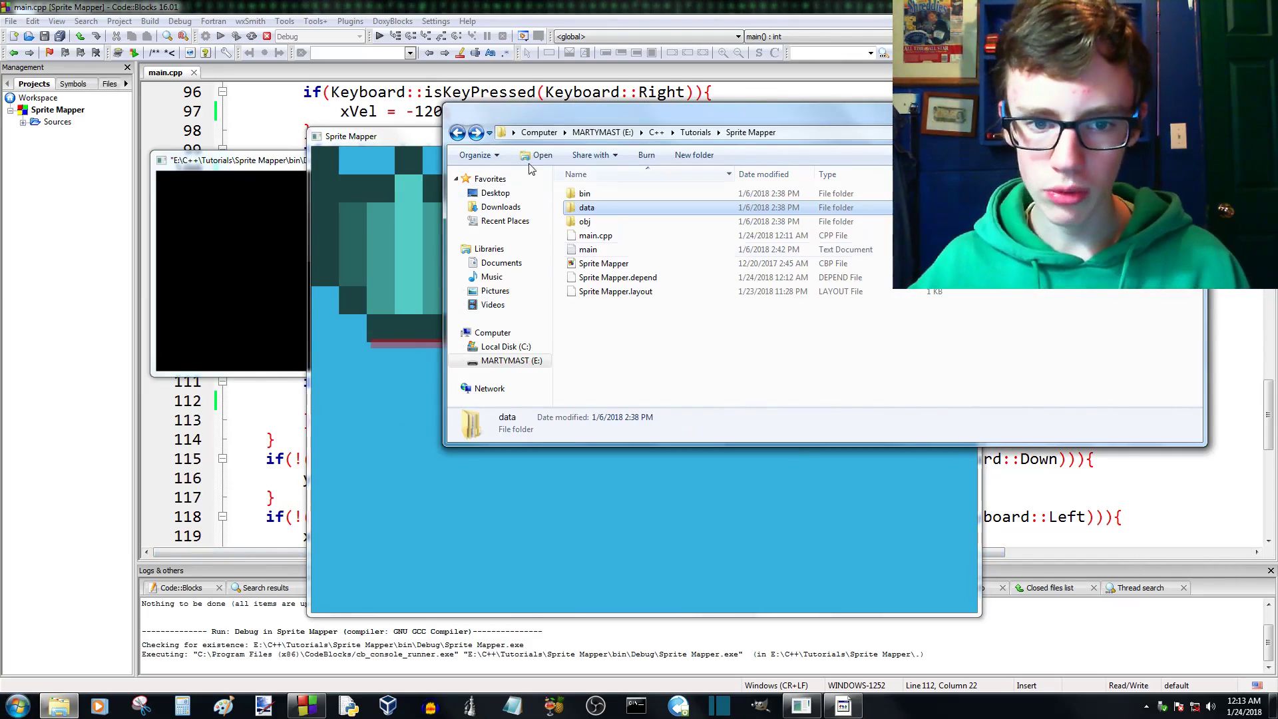
double_click(587, 208)
double_click(586, 207)
double_click(589, 194)
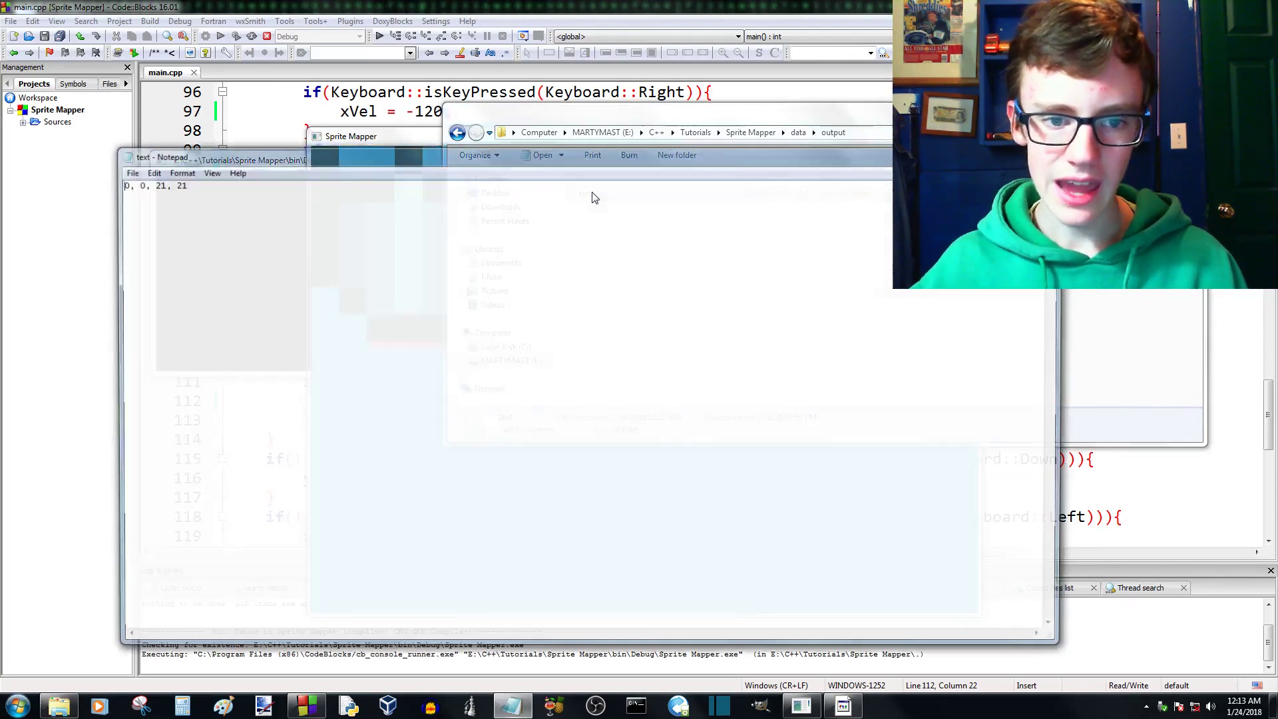
drag(253, 159, 585, 199)
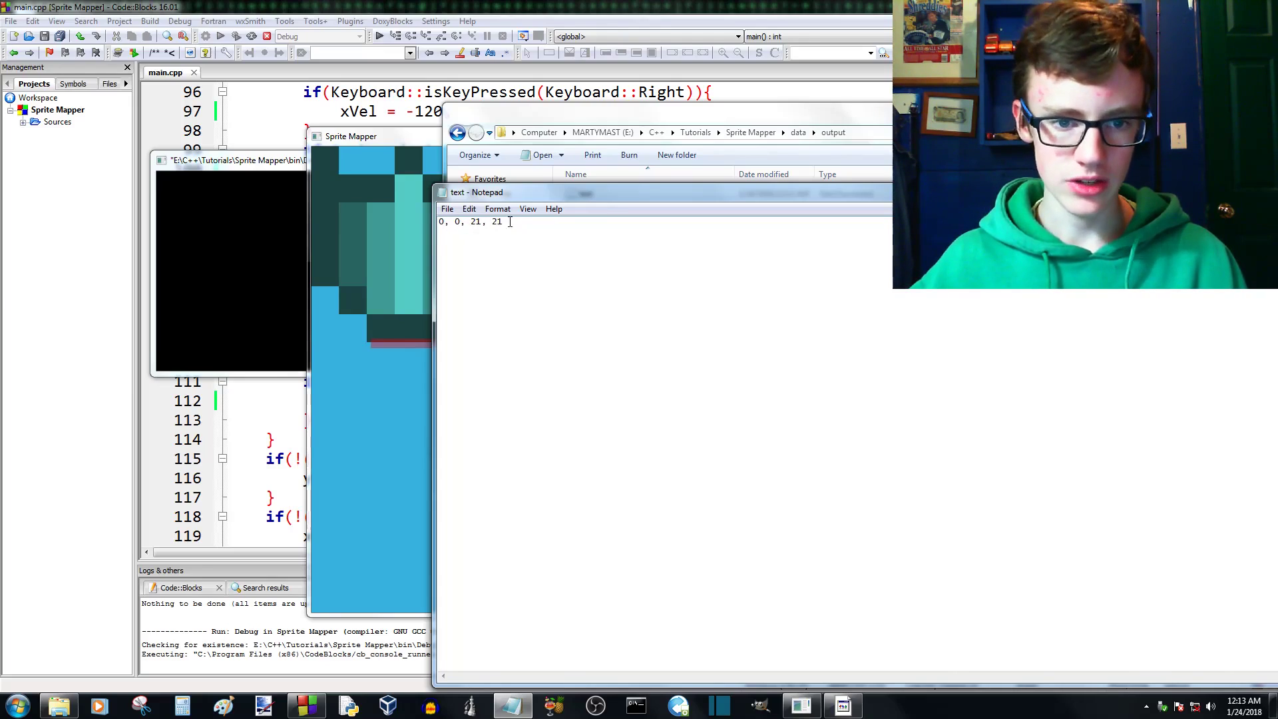
drag(510, 221, 444, 220)
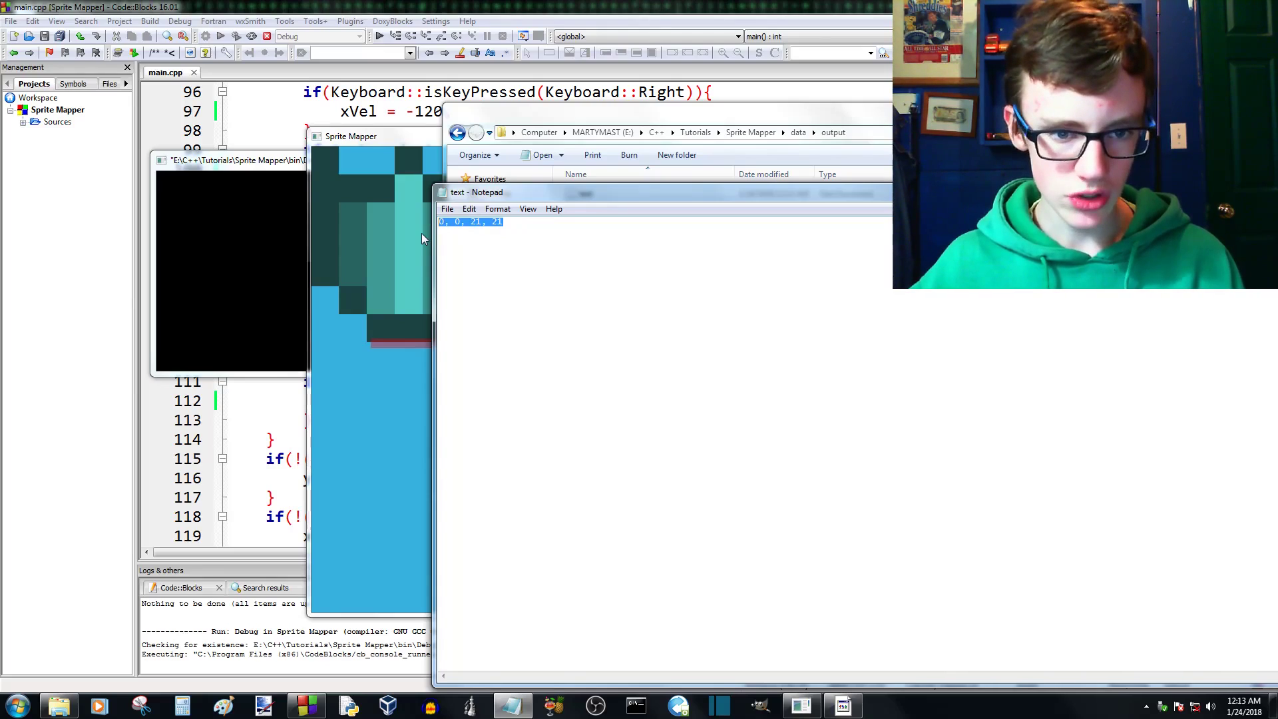
- Browse to the Tutorials\2D Platformer C++ folder and open the 2D Platformer C++ project file
click(60, 705)
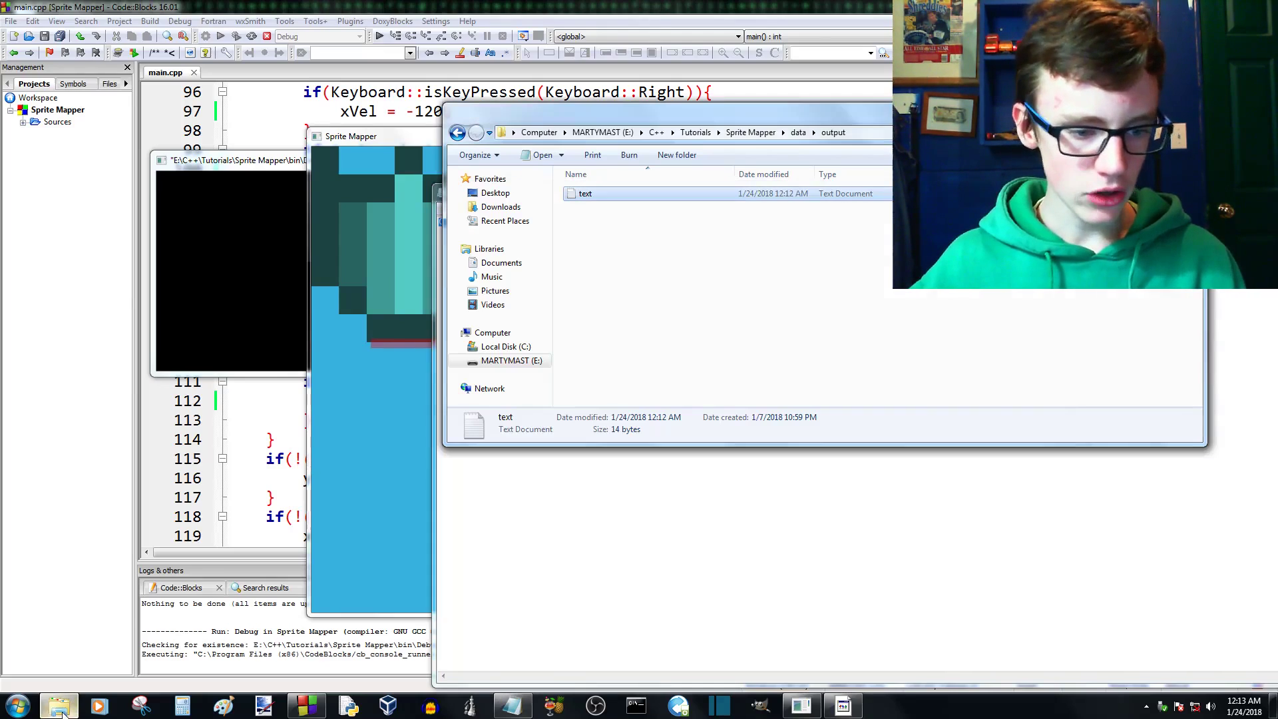
click(455, 133)
click(456, 133)
click(457, 133)
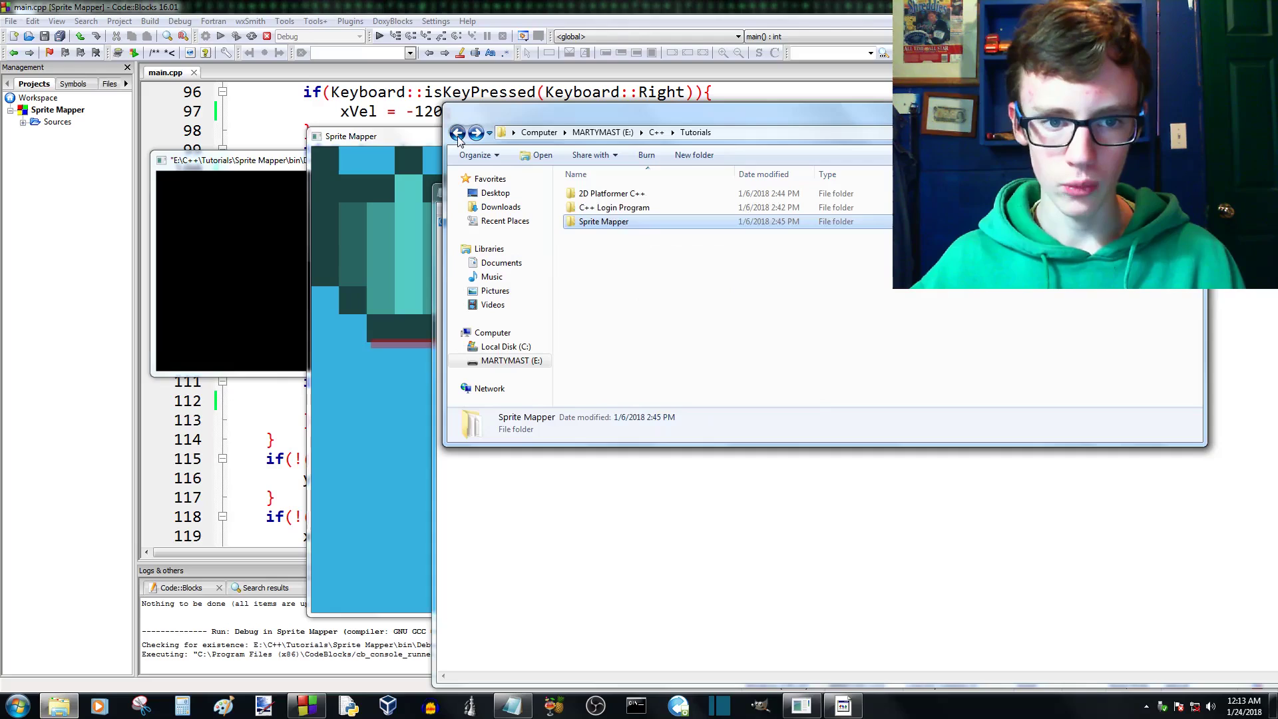
click(458, 133)
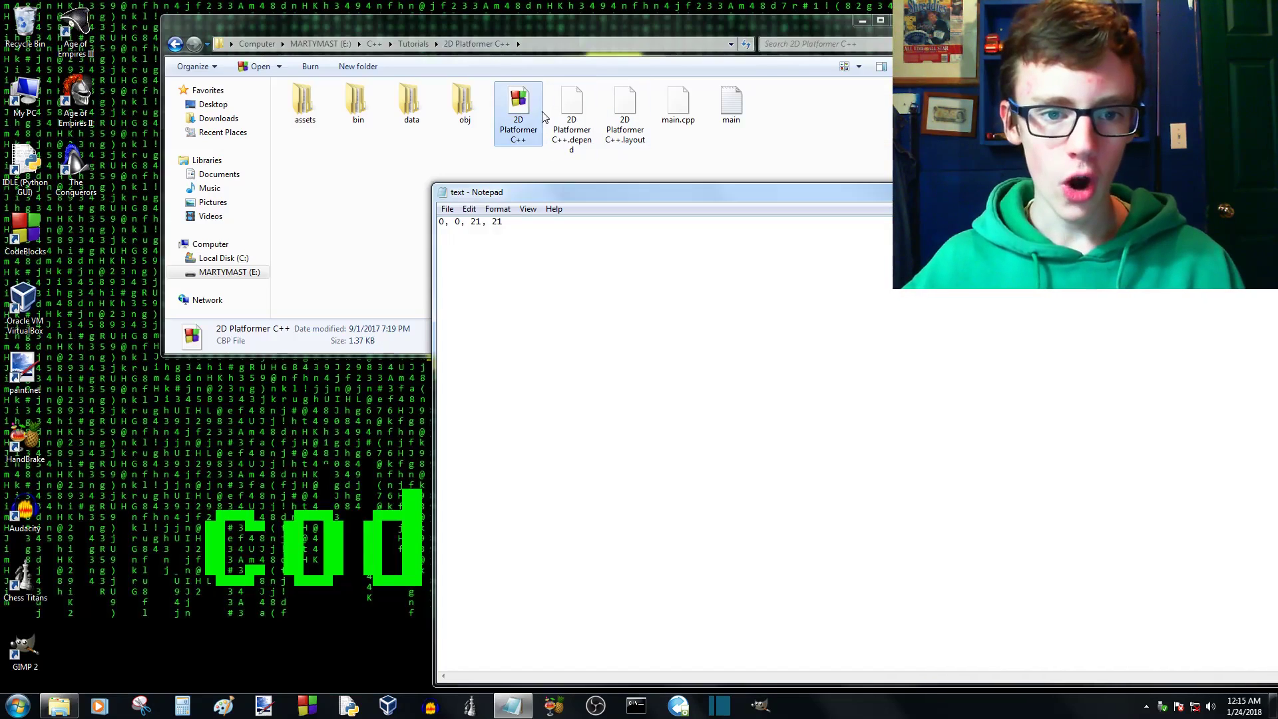
double_click(522, 113)
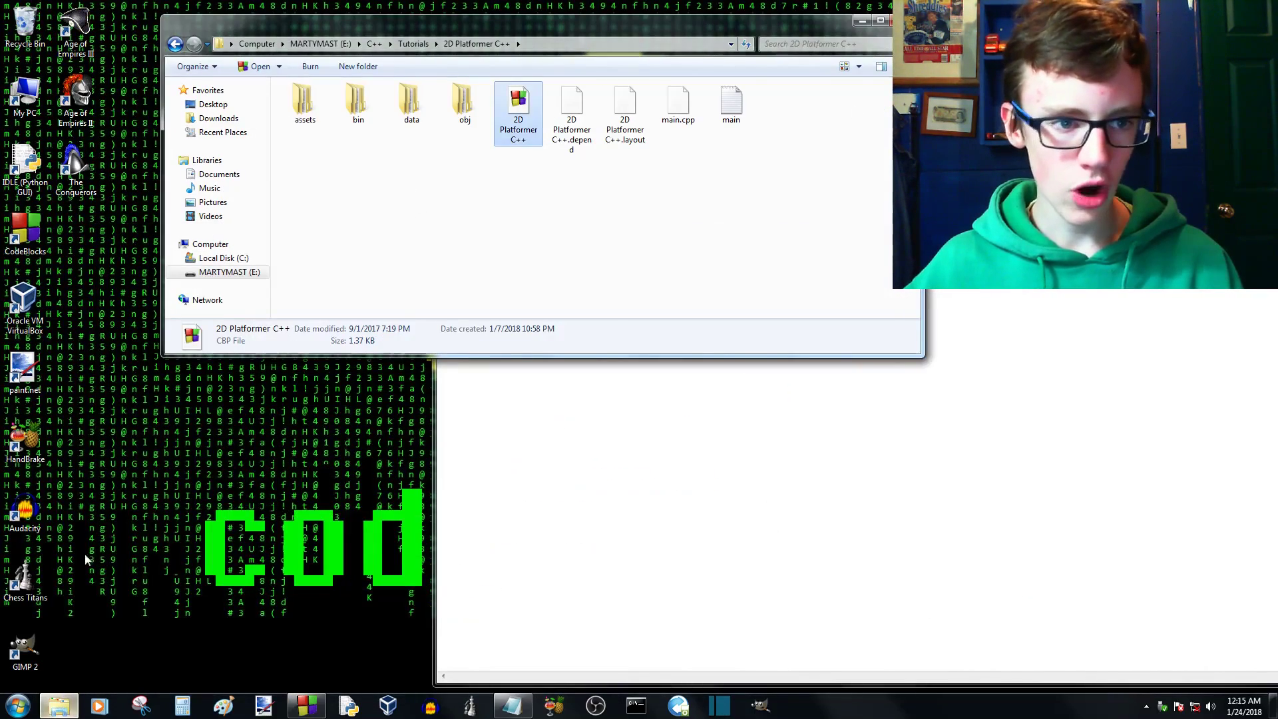
- Open a second file browser window at the Tutorials\Sprite Mapper\data\images folder on the E: drive
double_click(25, 100)
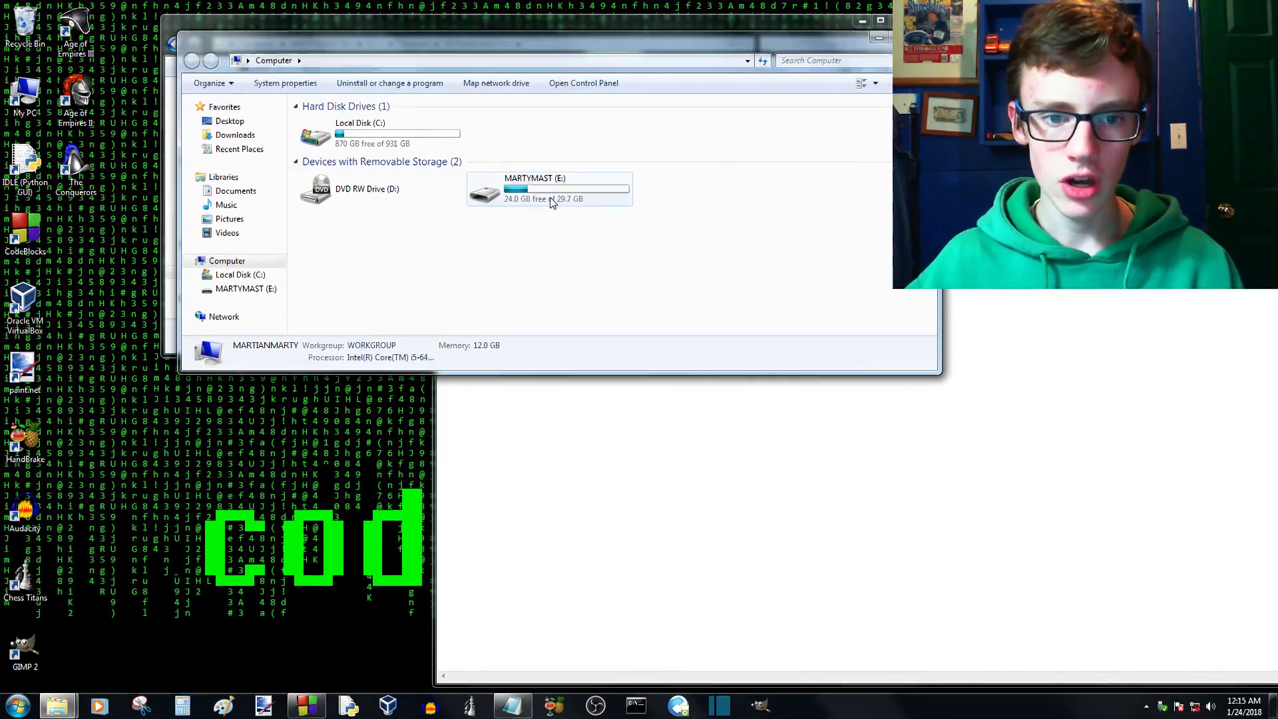
double_click(546, 190)
click(321, 152)
double_click(321, 163)
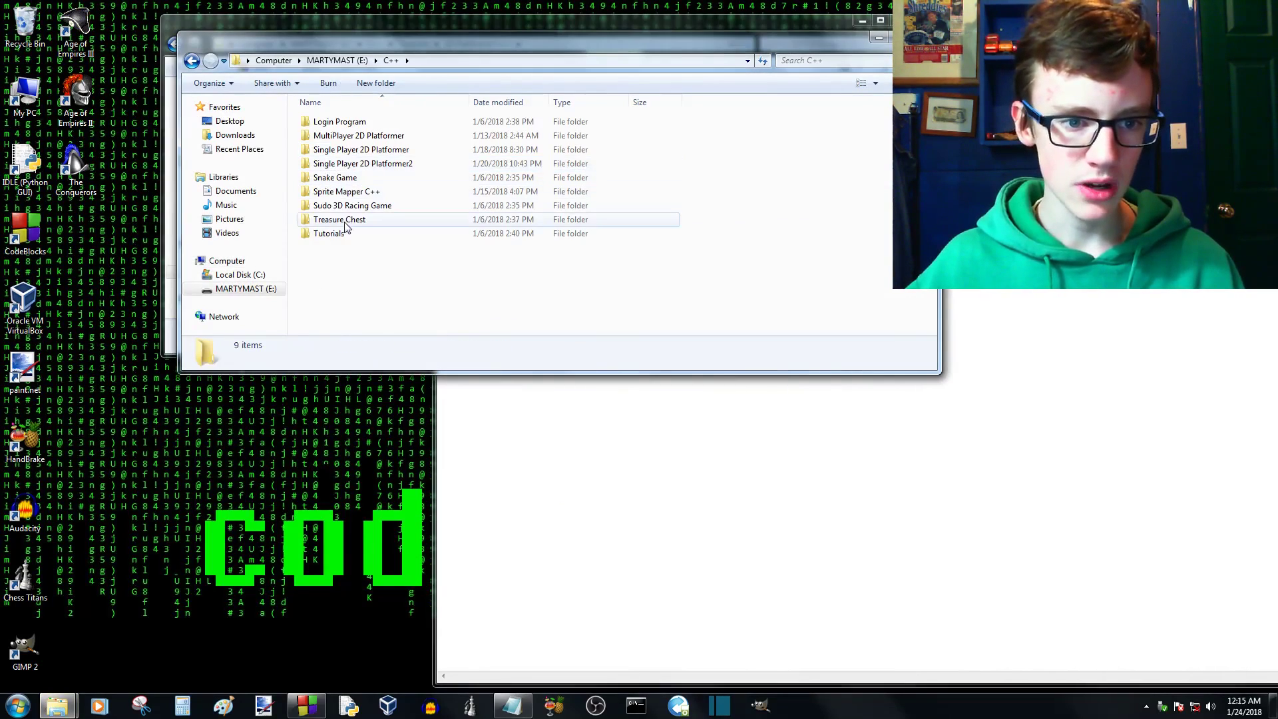
double_click(328, 234)
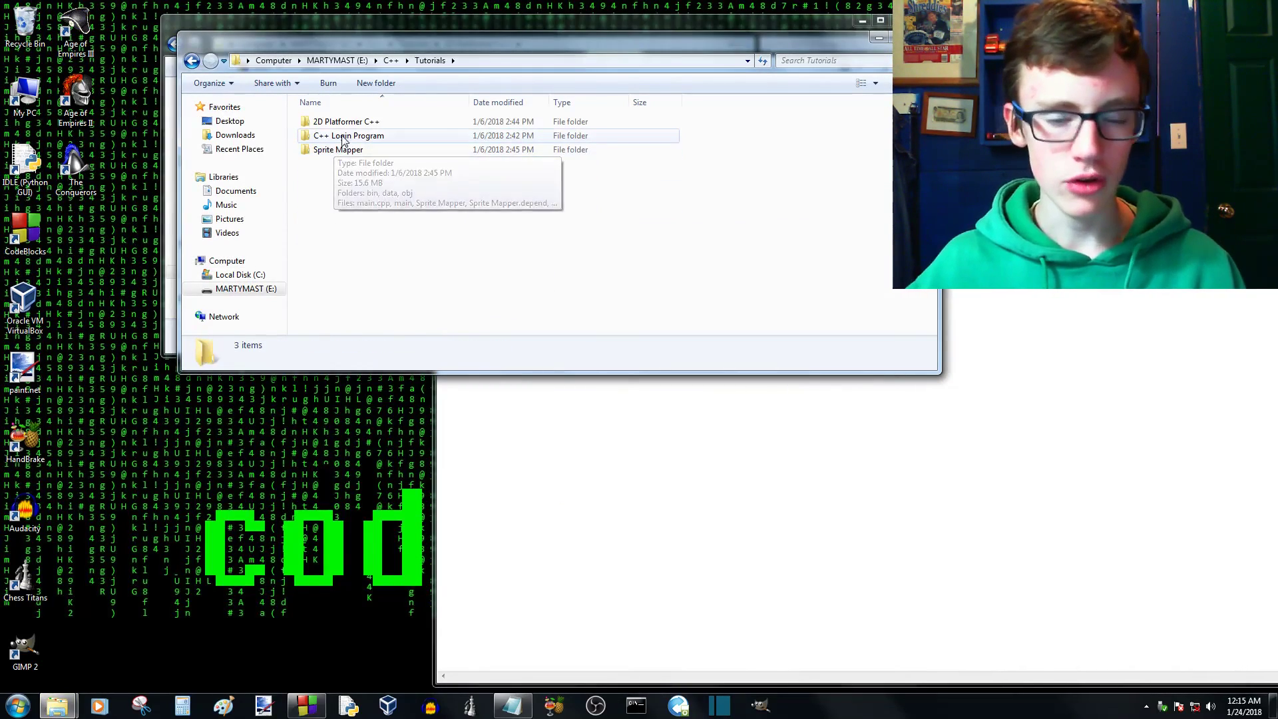
double_click(341, 152)
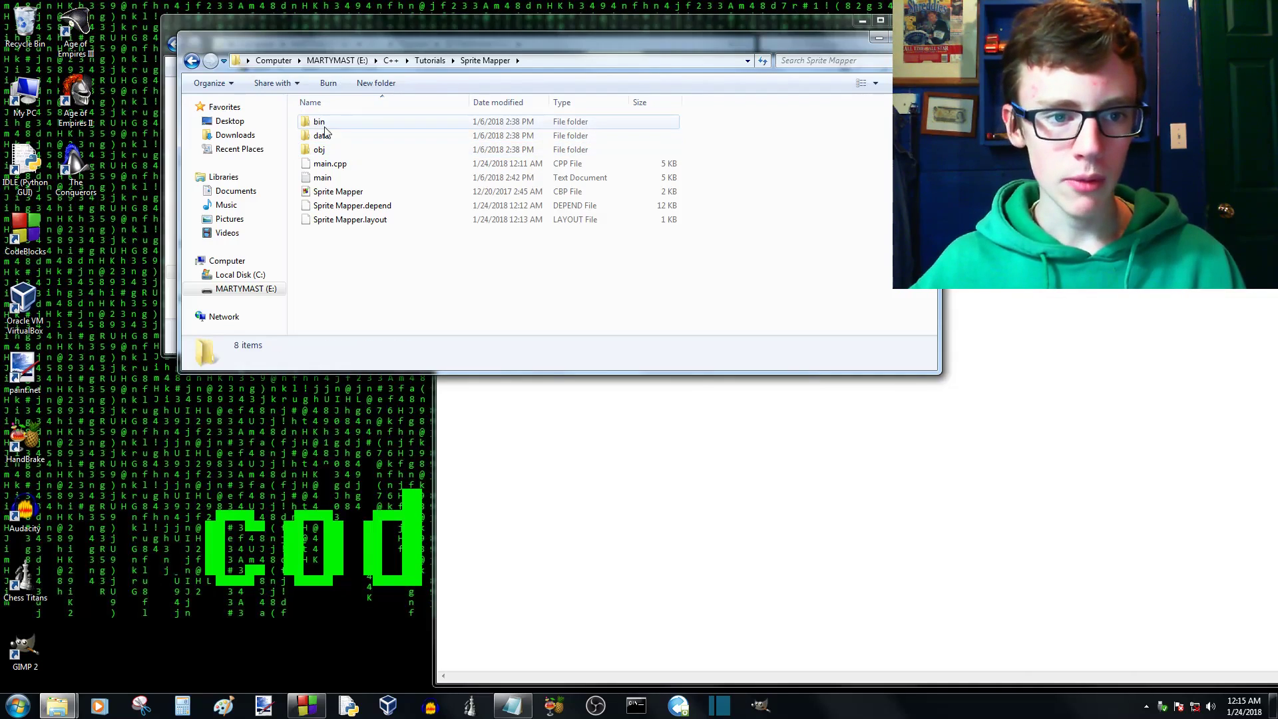
double_click(336, 135)
double_click(341, 119)
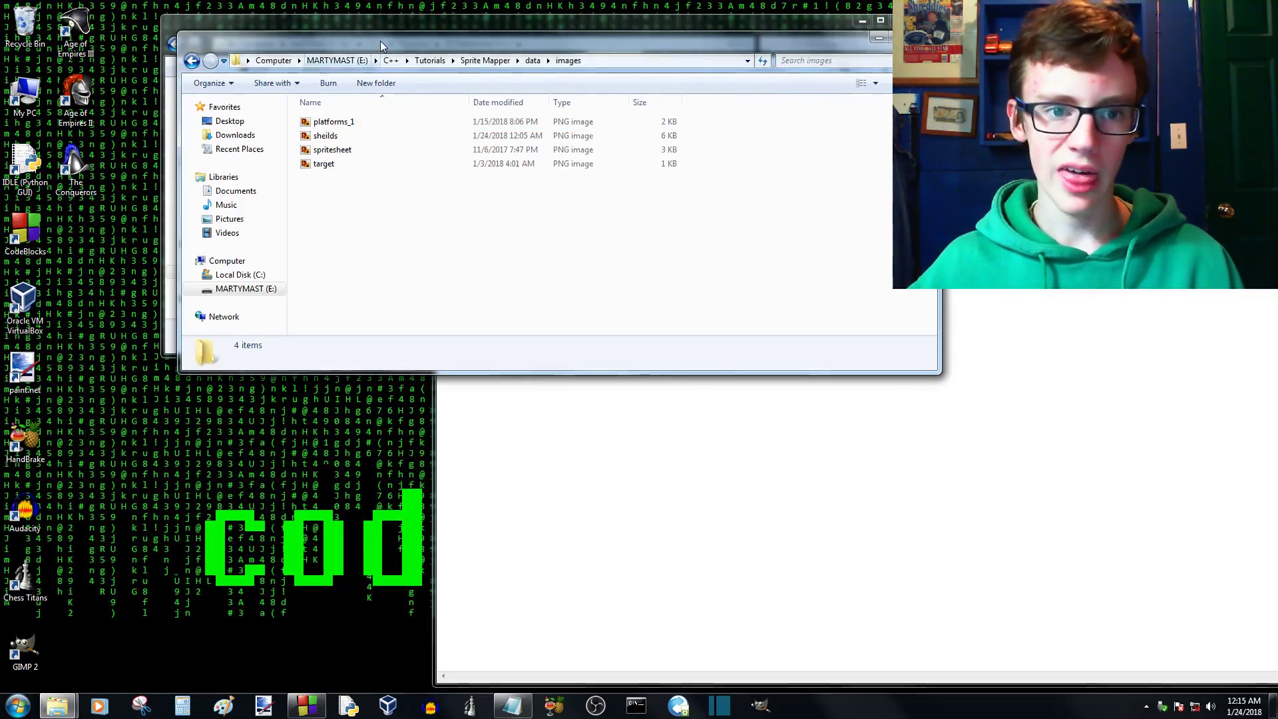
- Arrange the two folder windows side by side and open the 2D Platformer C++ project's assets\images folder
drag(559, 40, 1091, 69)
drag(560, 36, 433, 38)
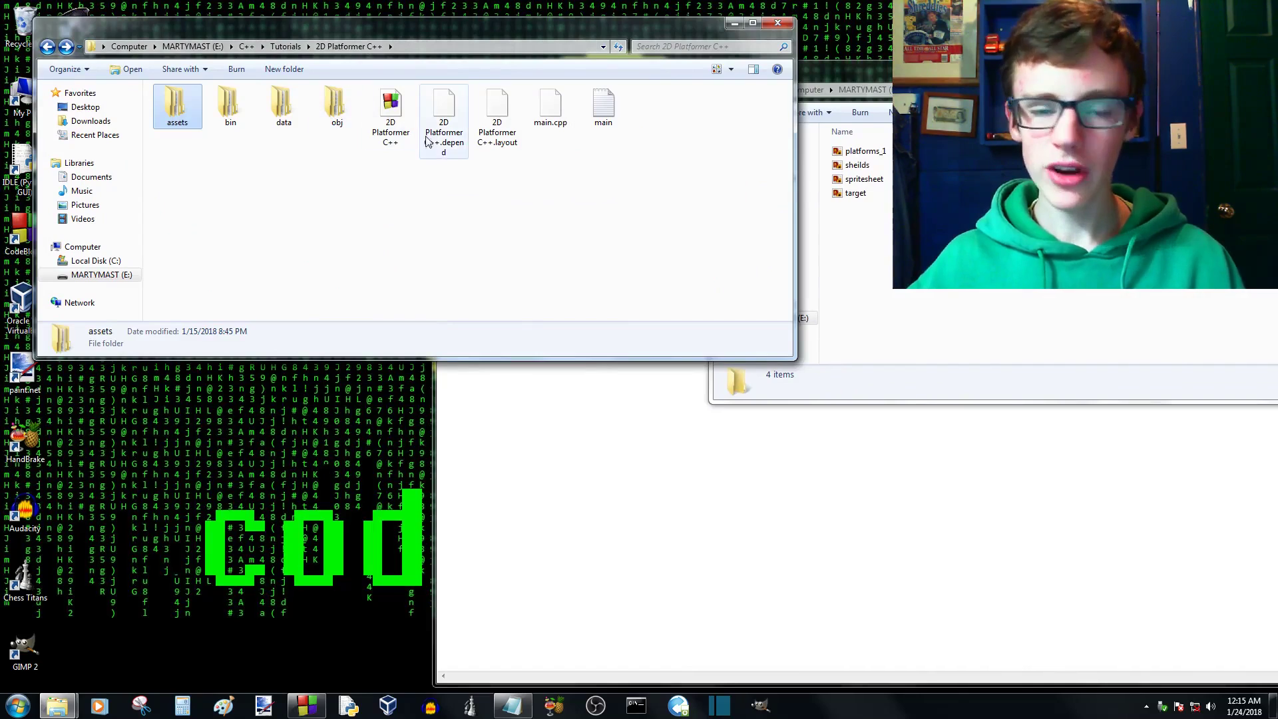
double_click(193, 116)
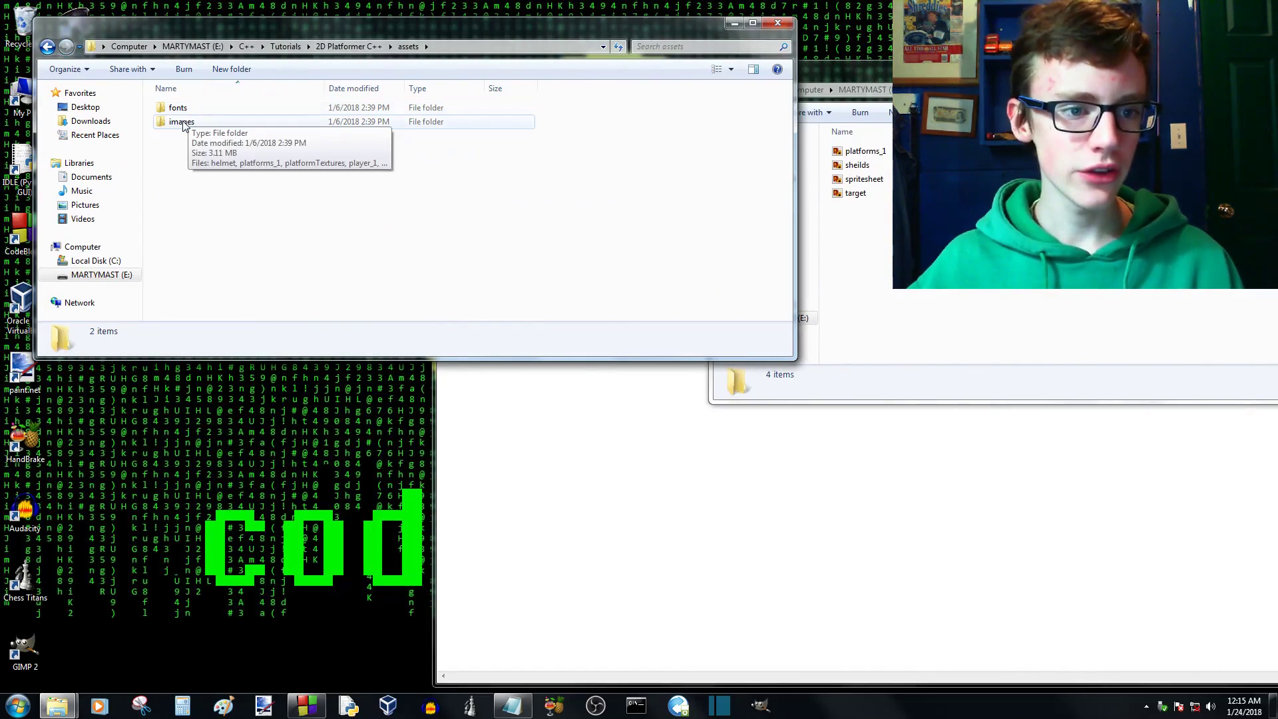
double_click(190, 122)
- Copy sheilds.png from the Sprite Mapper images folder into the platformer's assets\images folder, replacing the existing file
click(932, 230)
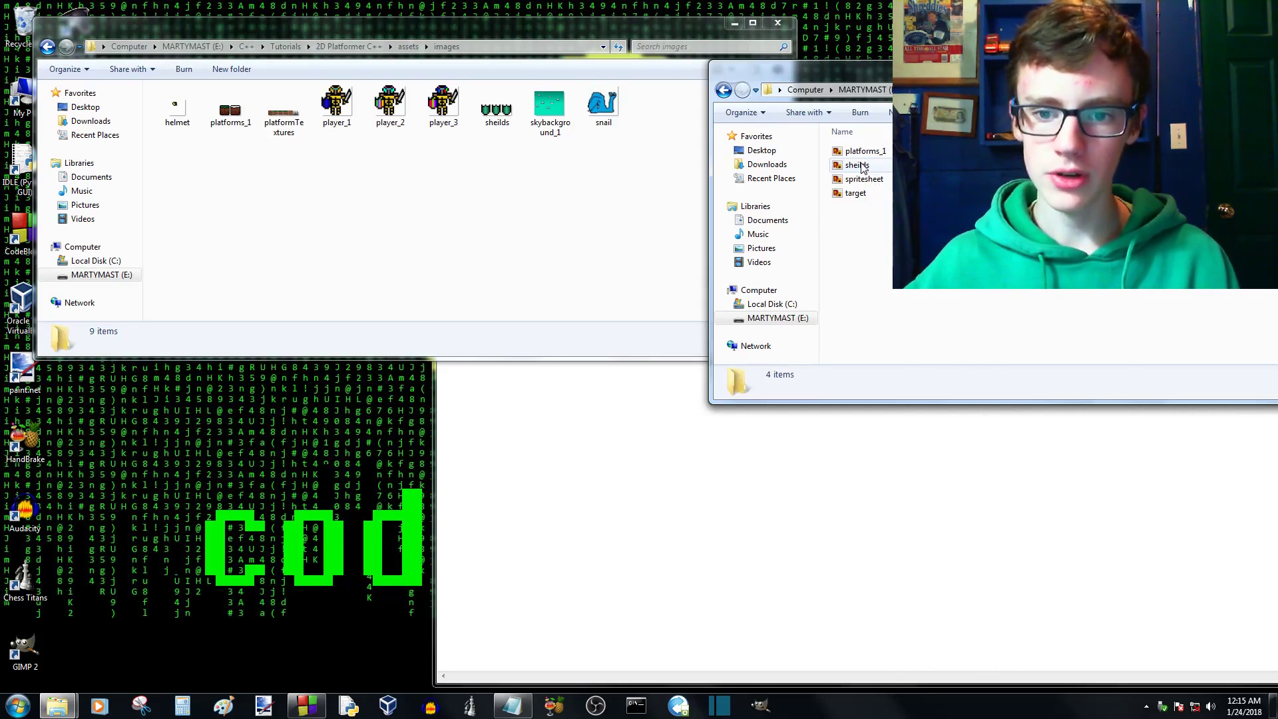
drag(860, 166, 541, 200)
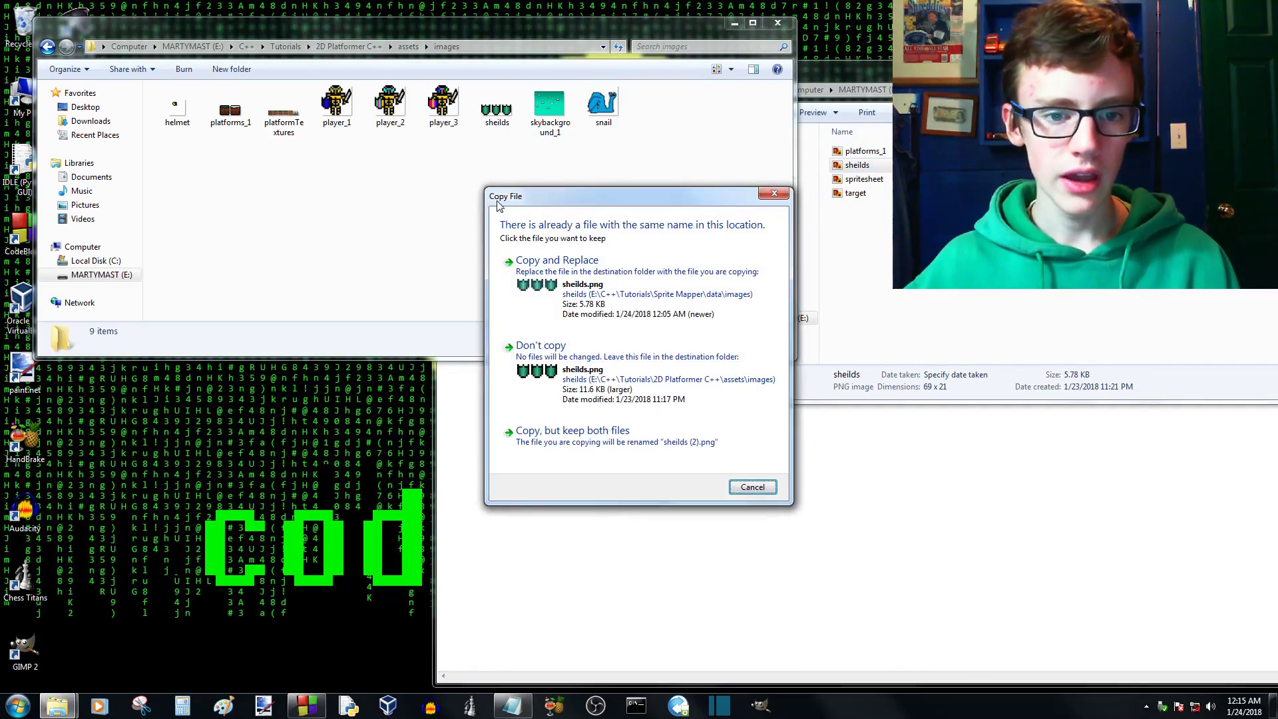
click(751, 487)
drag(858, 165, 732, 160)
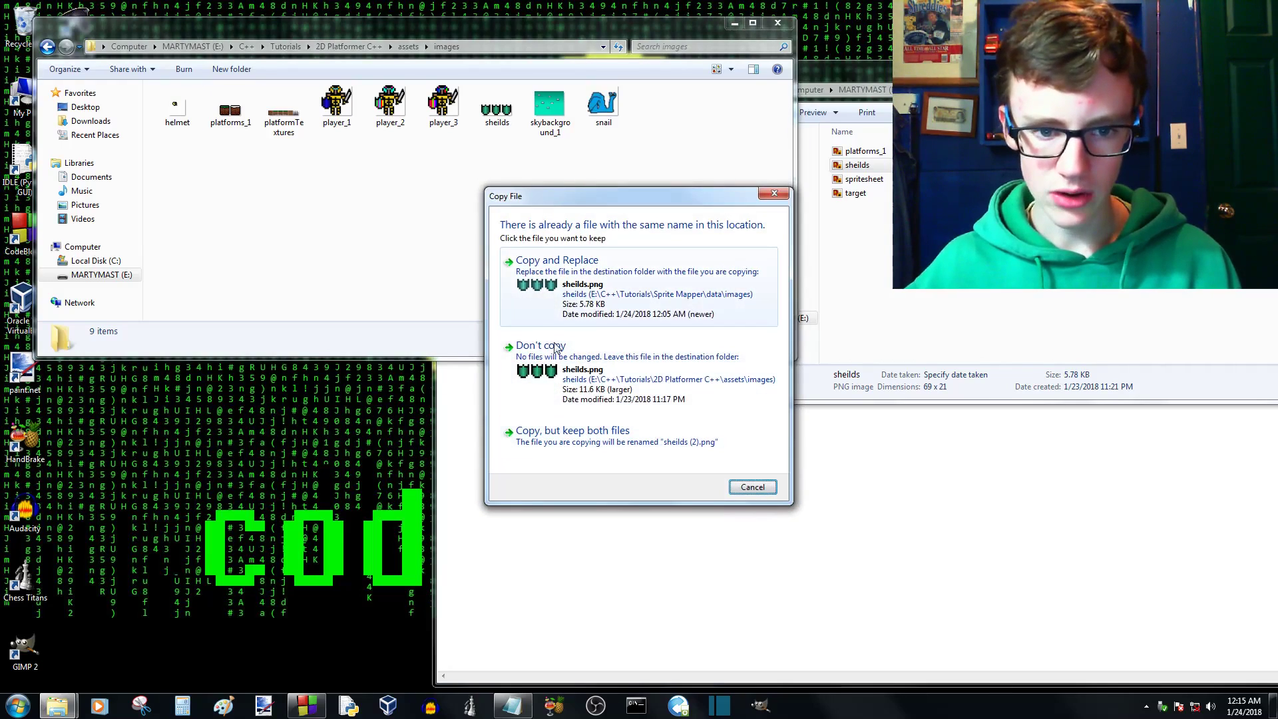
click(536, 287)
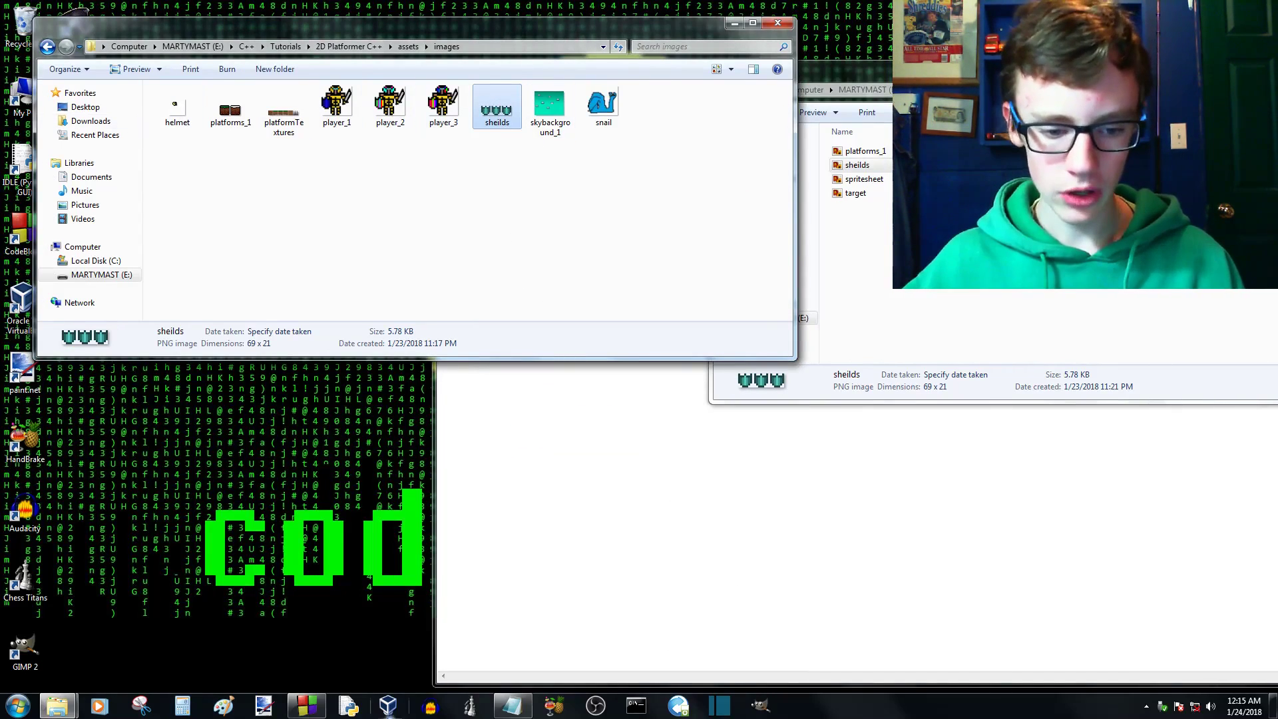
- Switch to Code::Blocks and declare "Texture sheildTexture;" in main.cpp below the earthSprite1.setTextureRect line
click(306, 705)
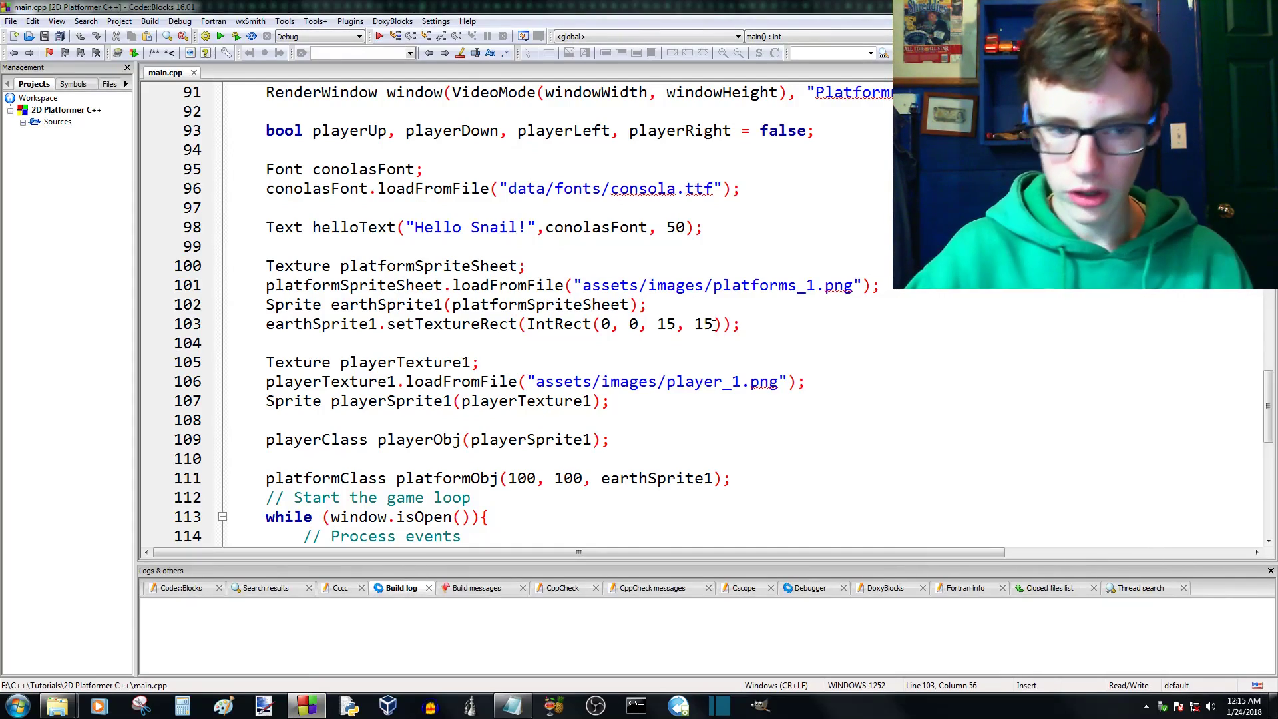
key(Return)
key(Return)
text(Textu)
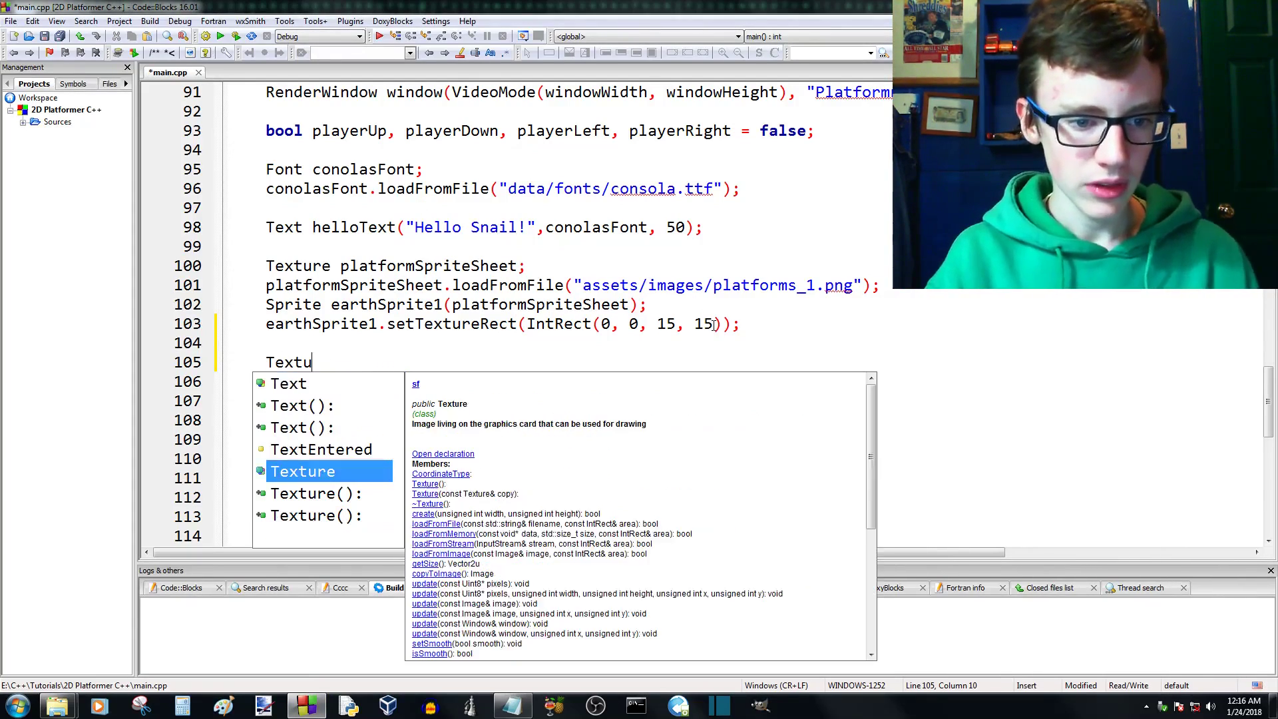
text(rte)
key(BackSpace)
key(BackSpace)
text(e)
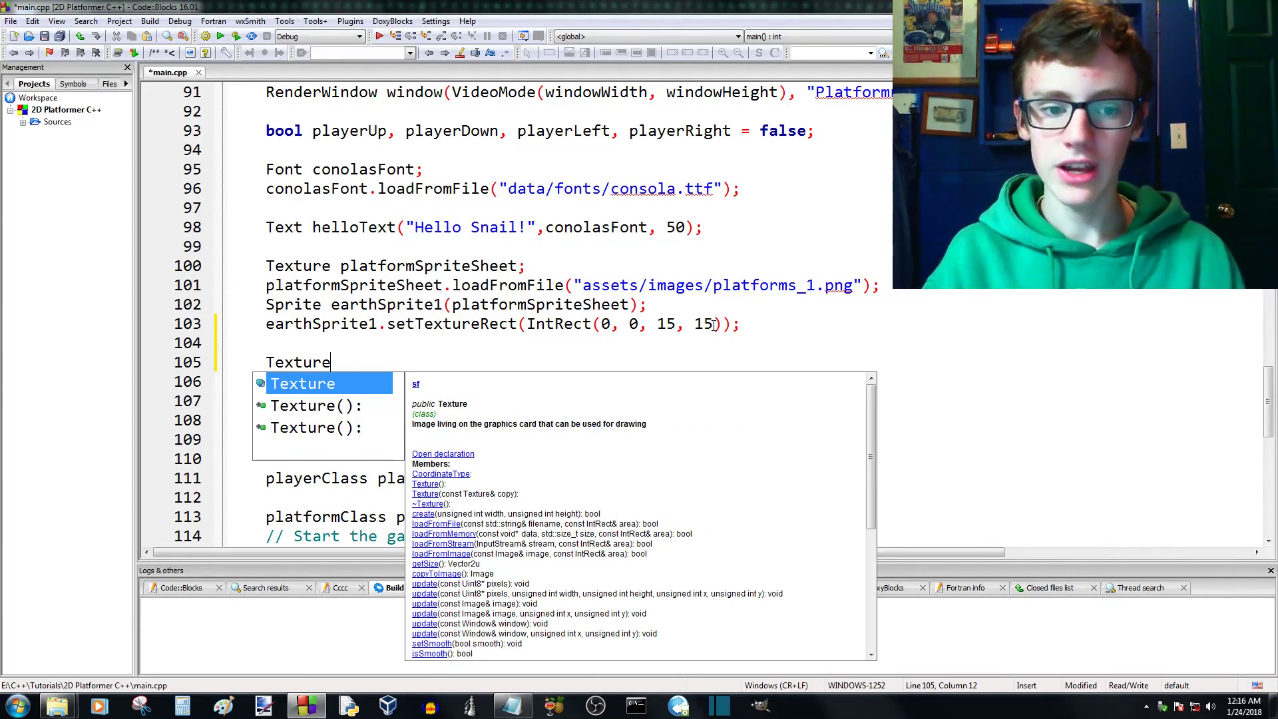
text( sheild)
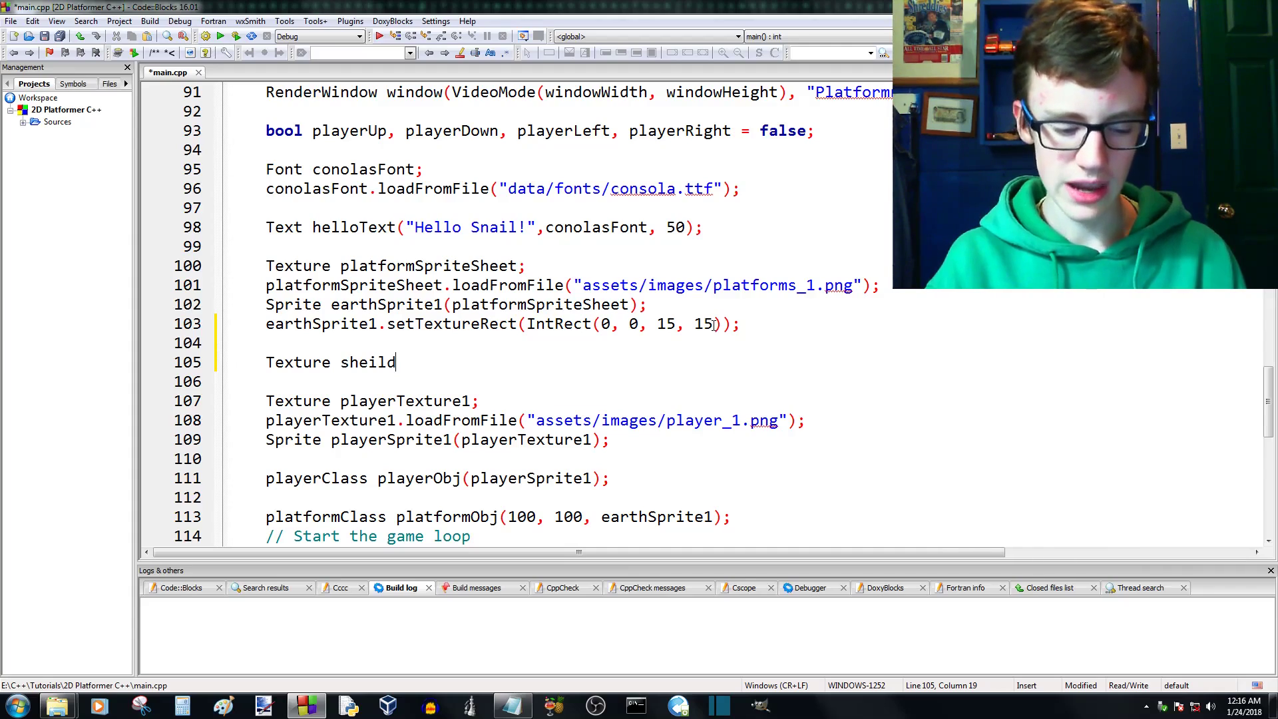
text(Texture;)
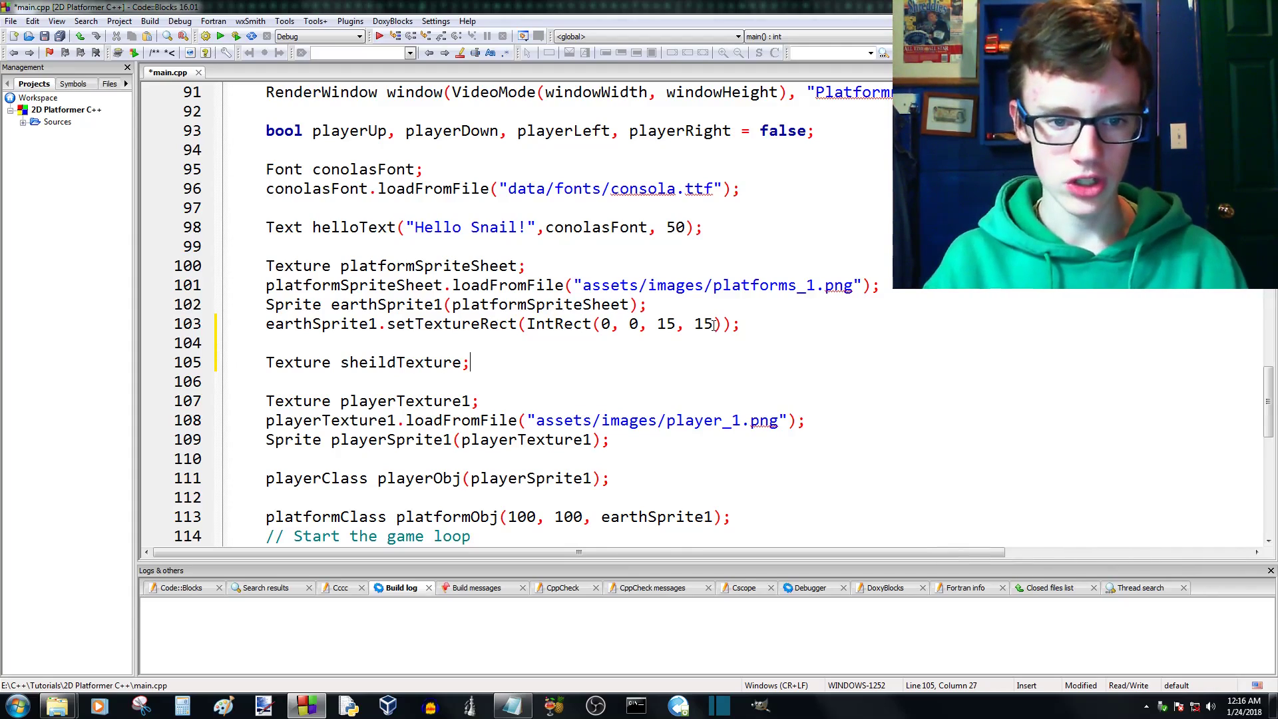
- Add a loadFromFile() call on sheildTexture on the line below its declaration
key(Return)
text(sheildTexture)
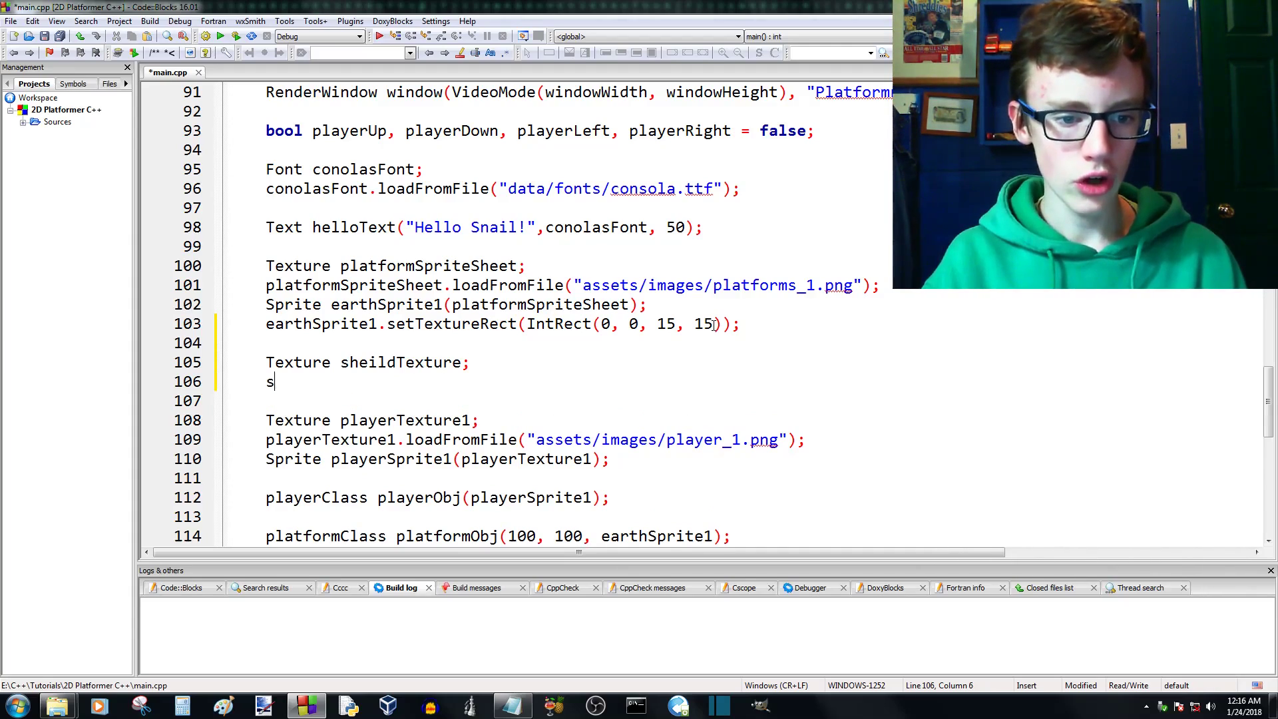
key(Return)
text(.loaf)
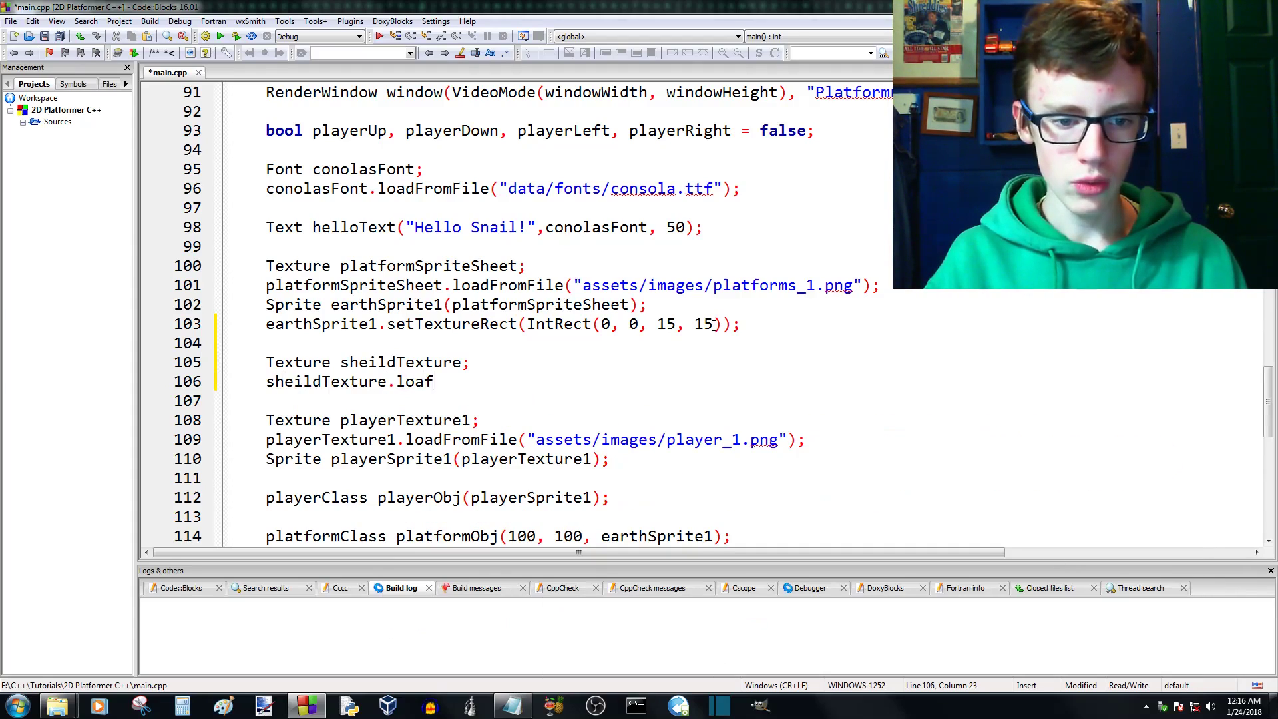
key(BackSpace)
text(d)
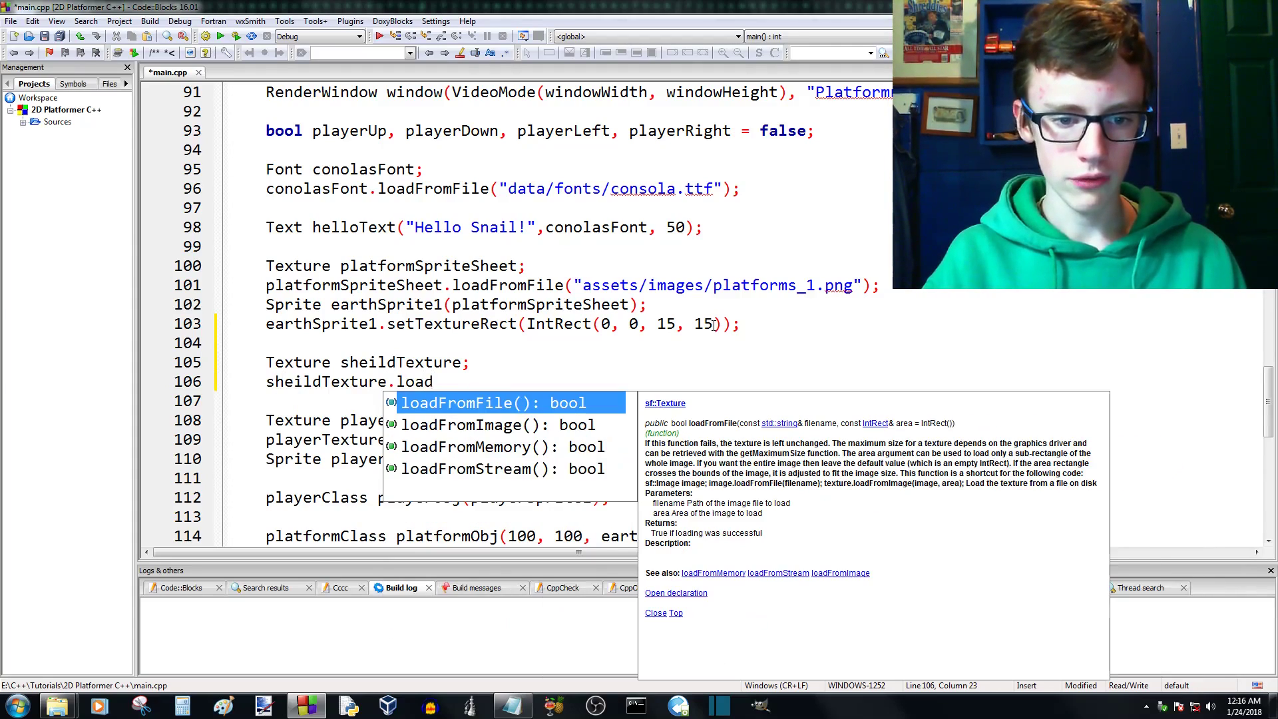
key(Return)
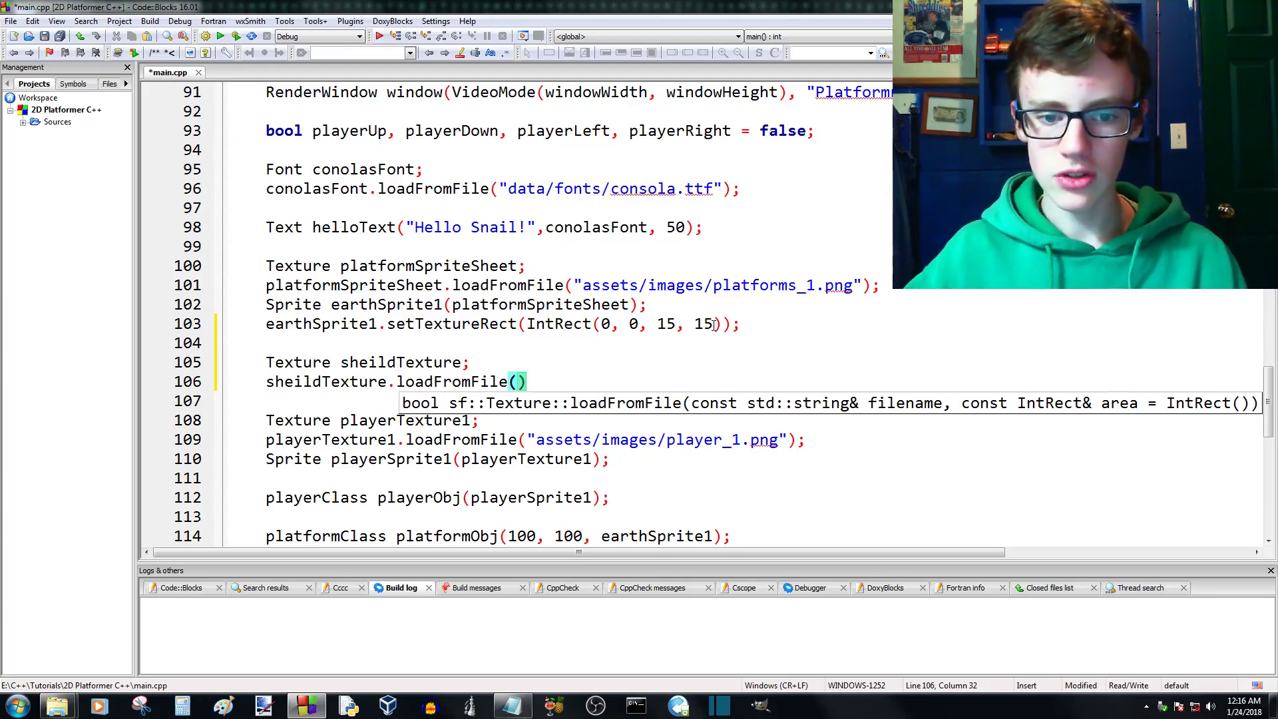
text(assets)
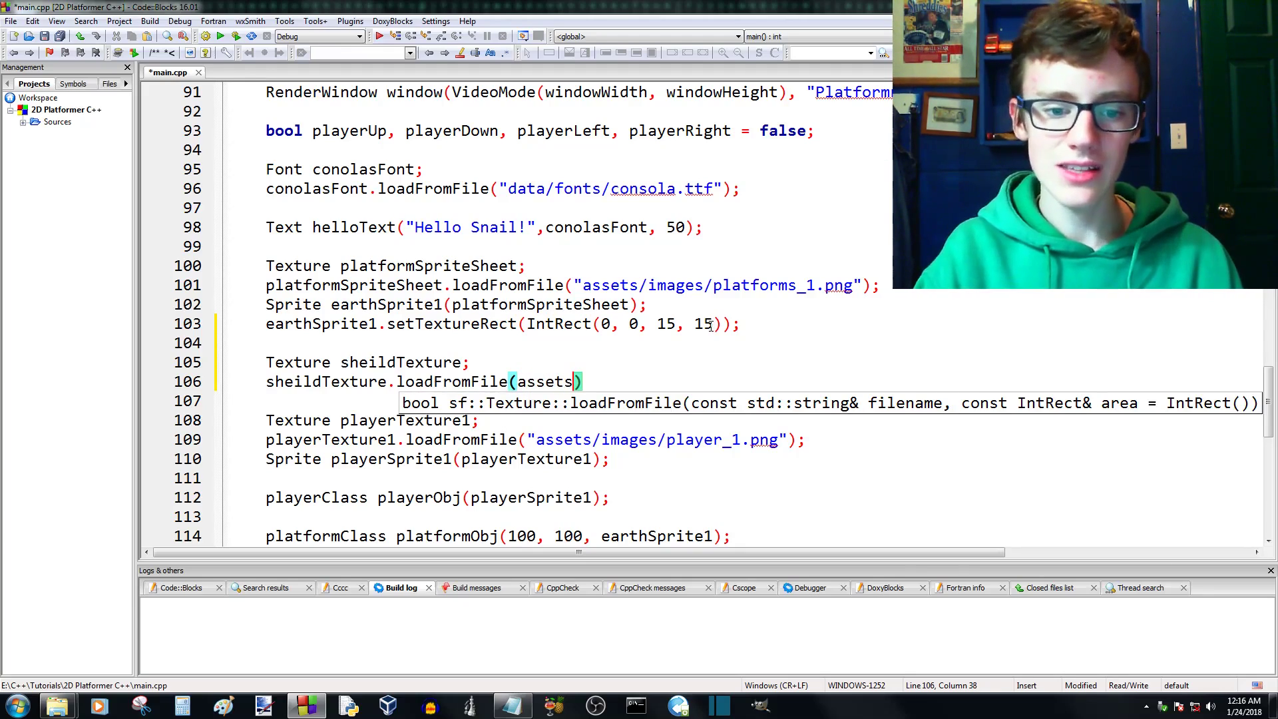
key(BackSpace)
key(BackSpace)
key(BackSpace)
key(BackSpace)
key(BackSpace)
key(BackSpace)
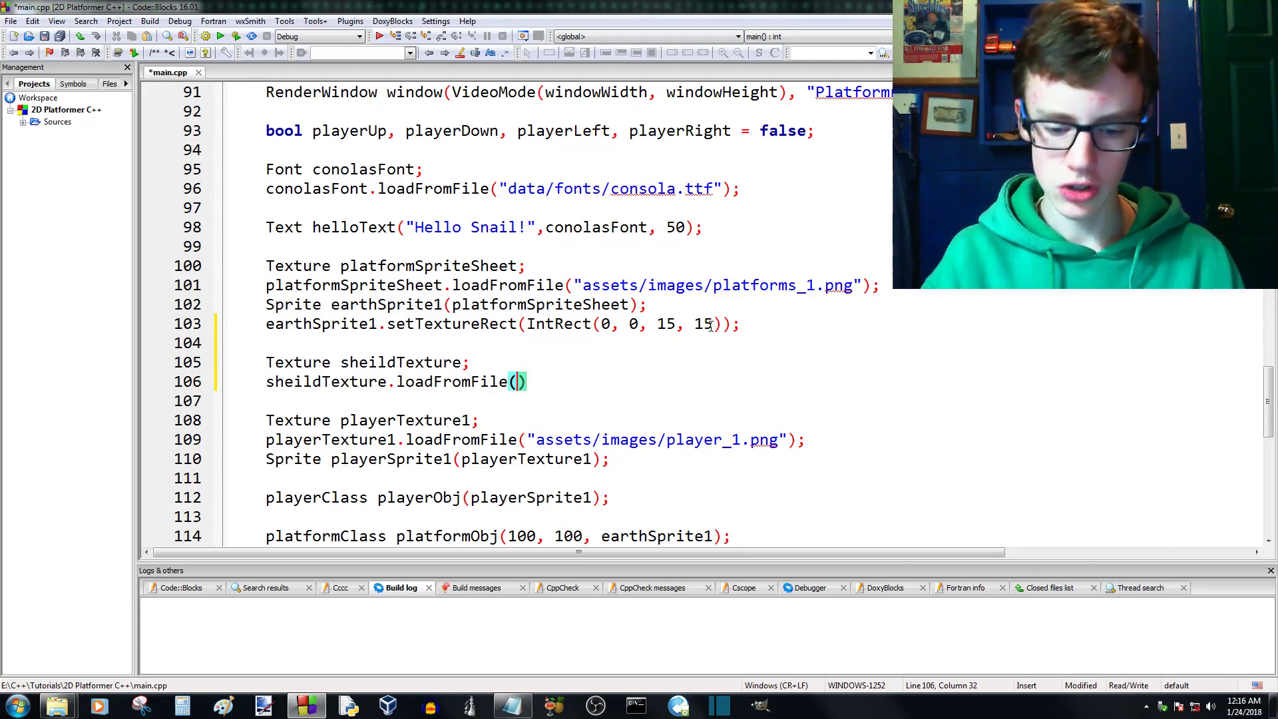
- Pass "assets/images/sheilds.png" as the file path to sheildTexture.loadFromFile and end the statement with a semicolon
text("assets/)
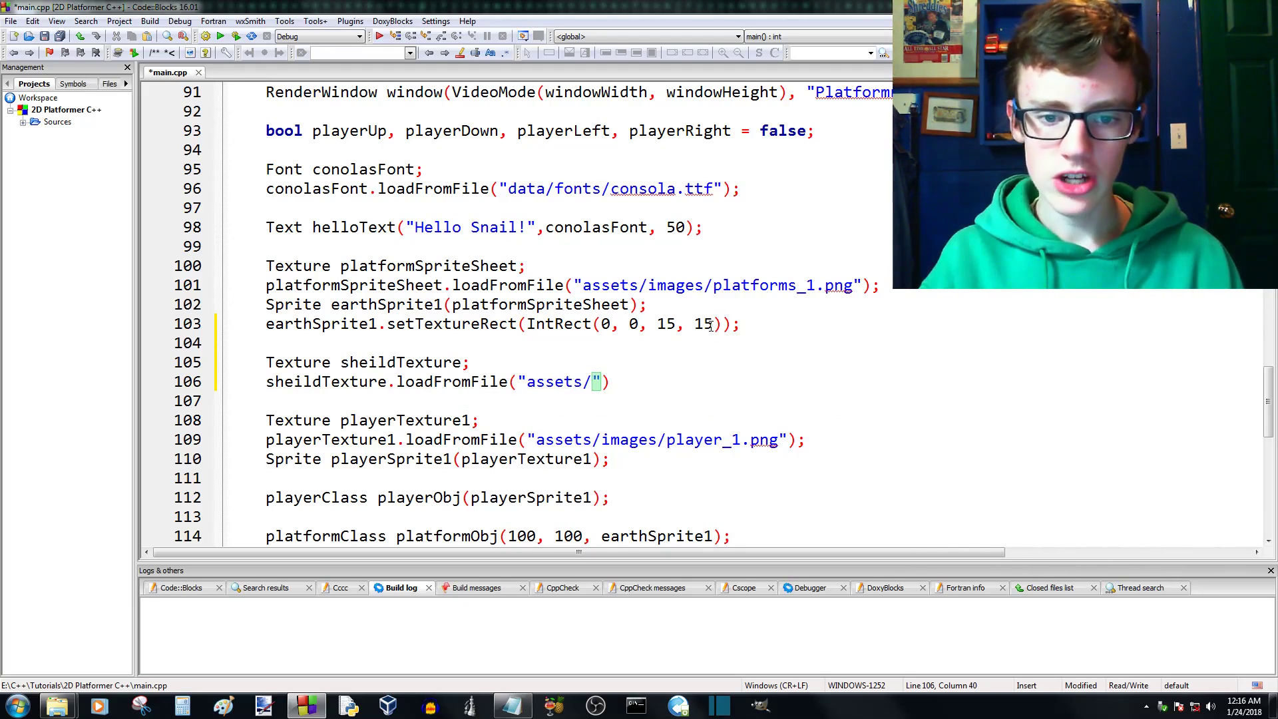
text(images/)
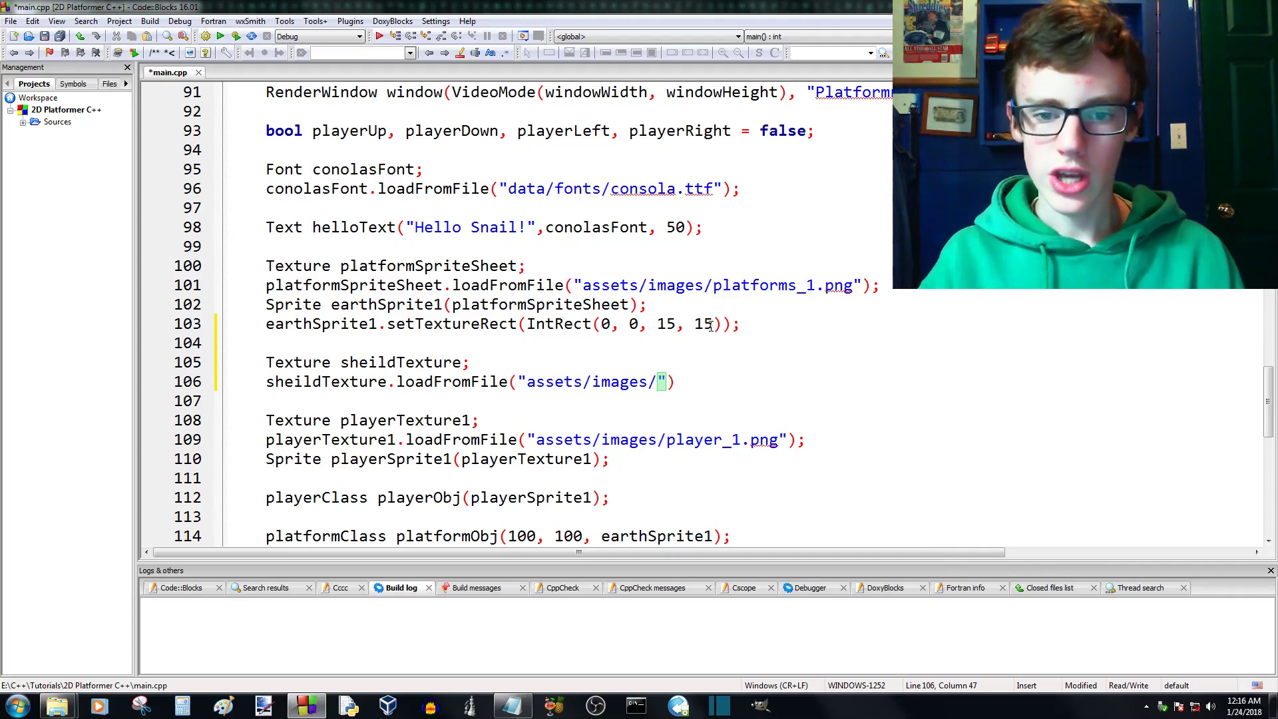
text(sheilds.p)
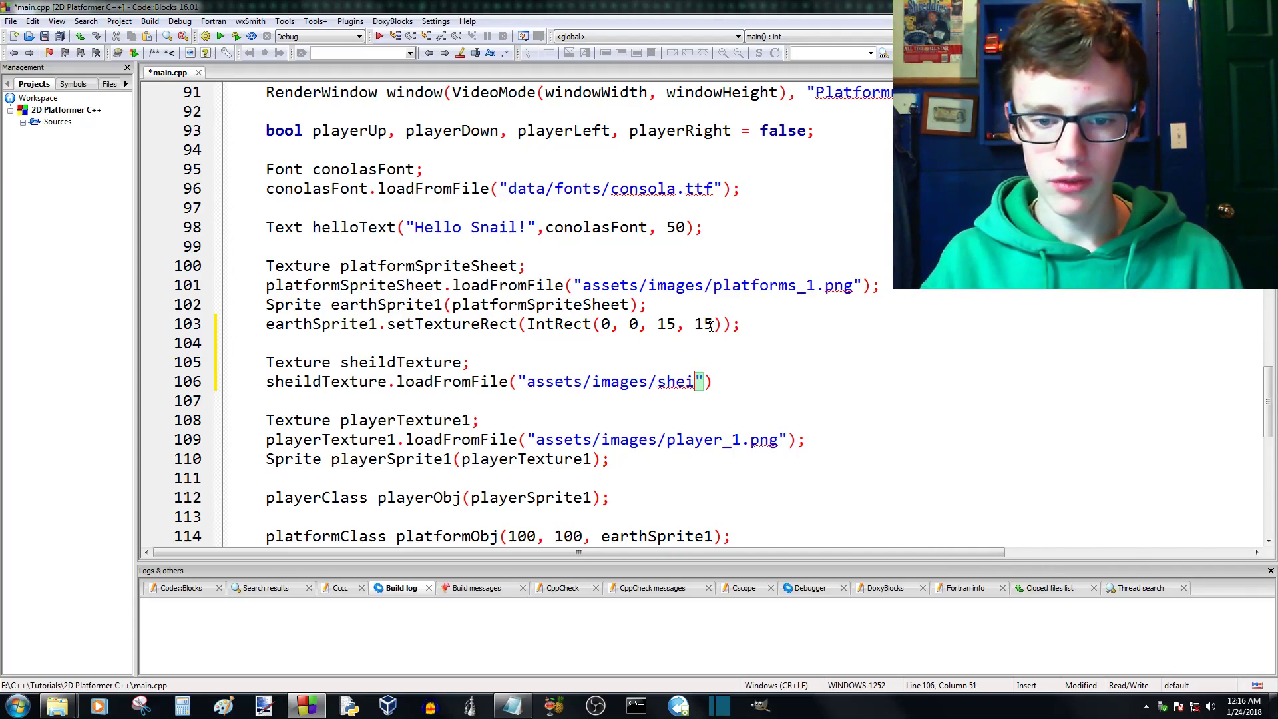
text(ng)
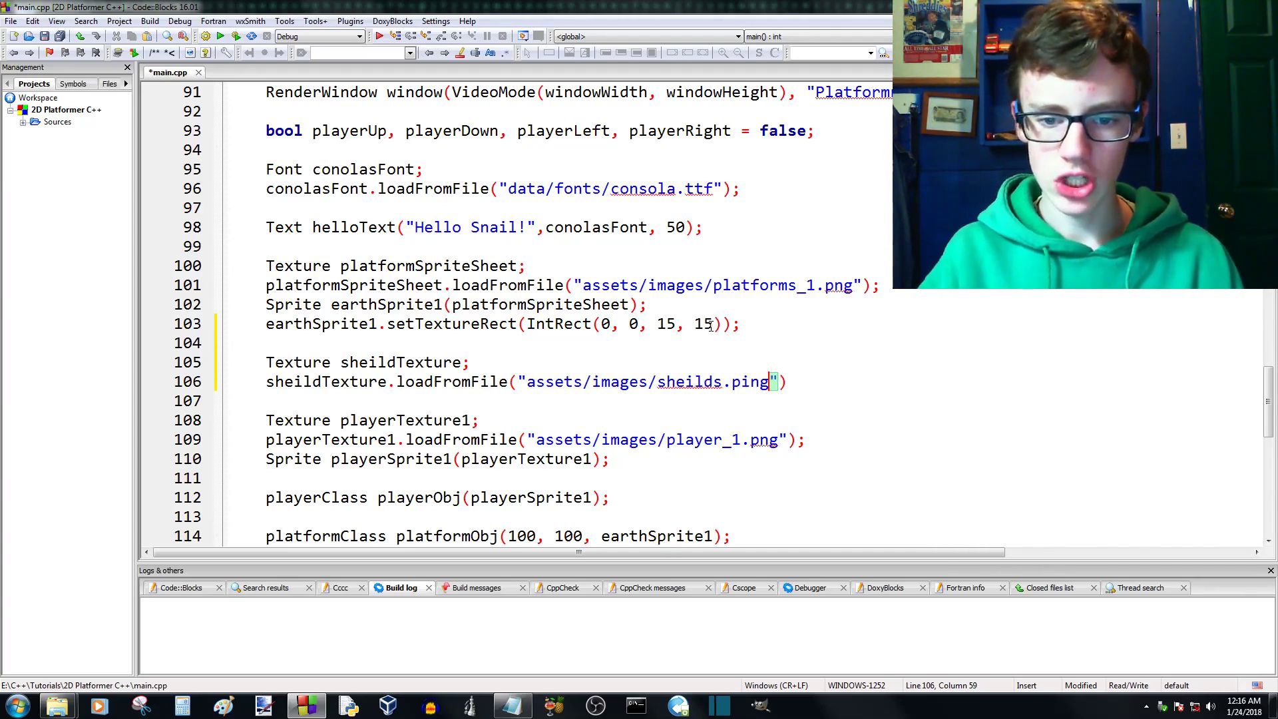
key(BackSpace)
key(BackSpace)
text(ni)
key(BackSpace)
text(g)
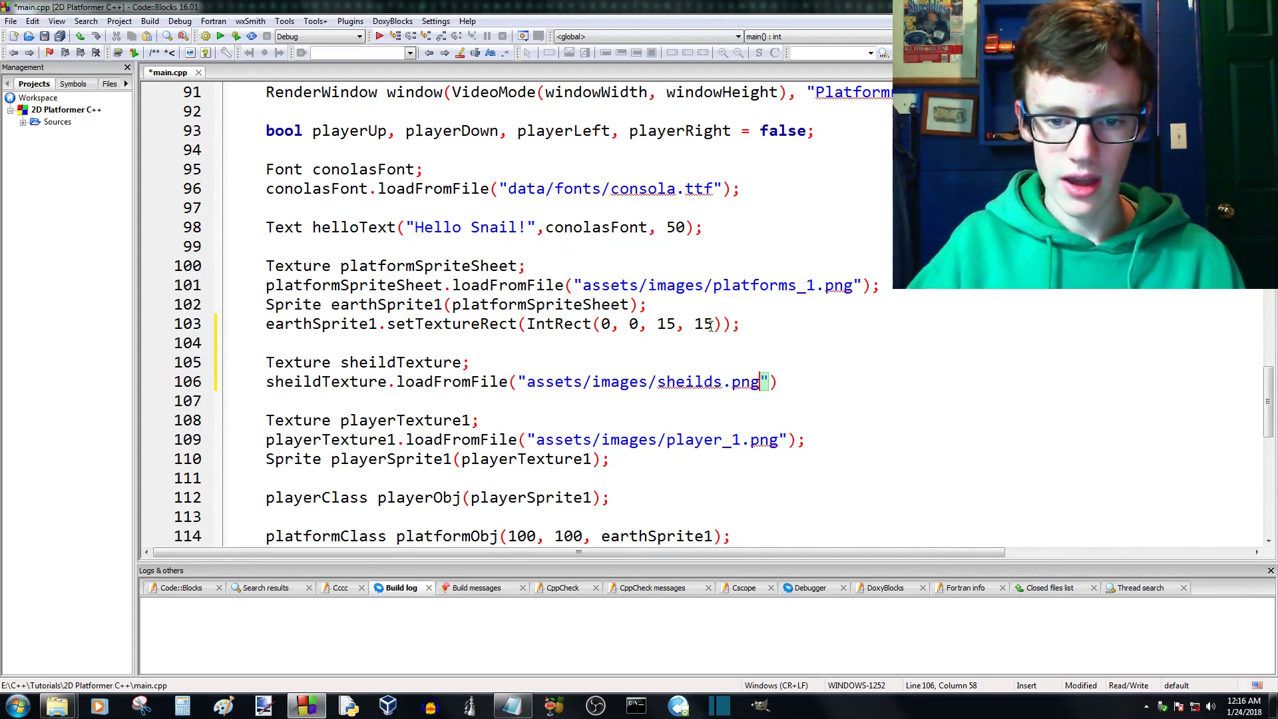
key(Right)
key(Right)
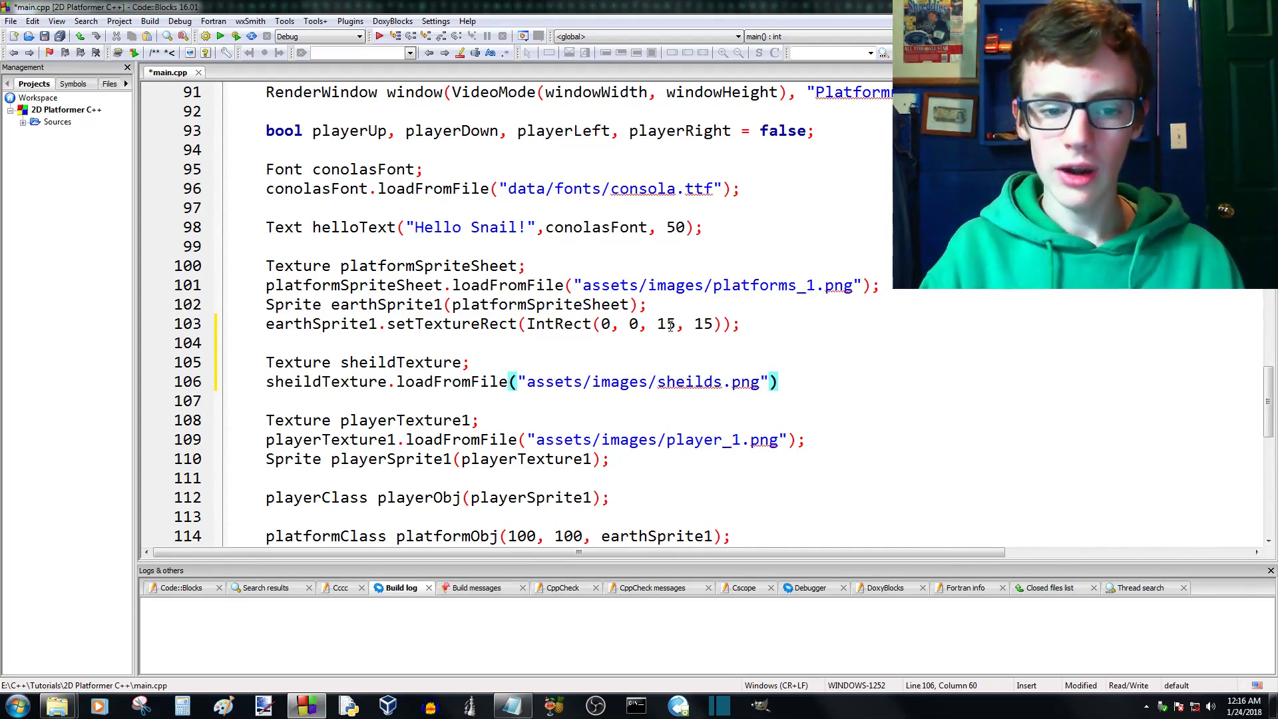
text(;)
- Begin a Sprite declaration in main.cpp on a new line below the sheildTexture.loadFromFile call
key(Return)
text(Sp)
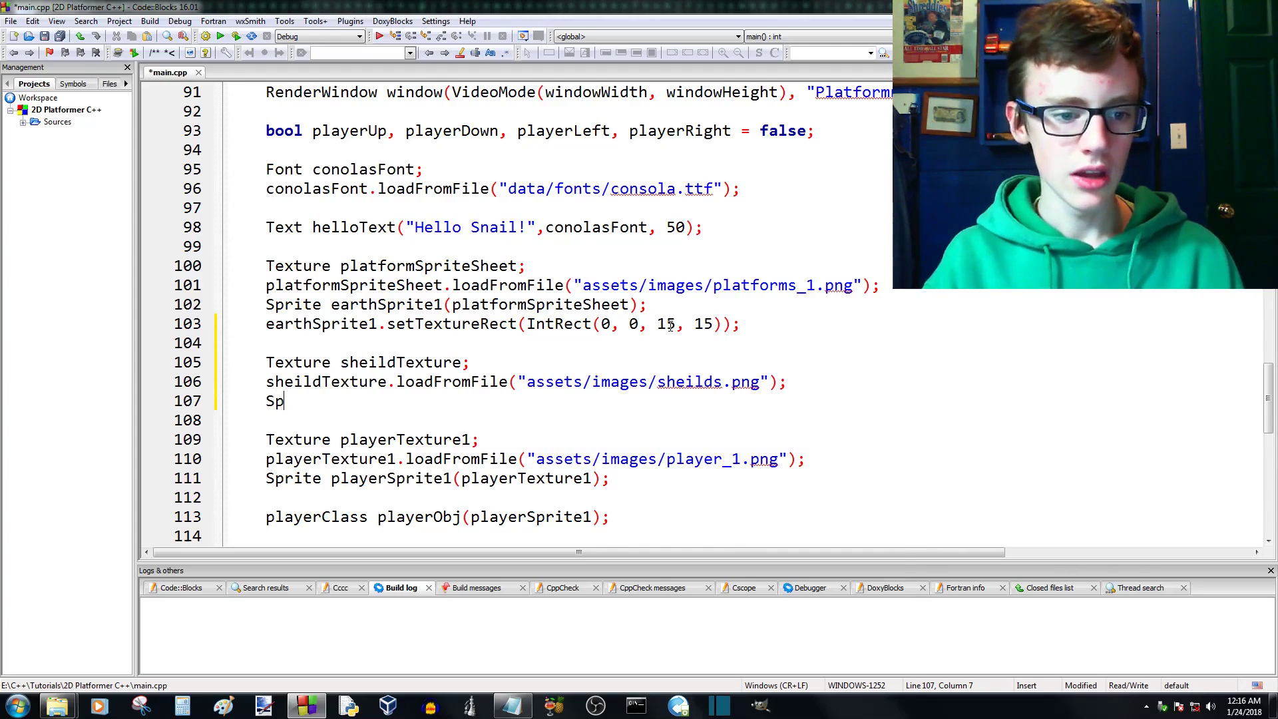
text(r)
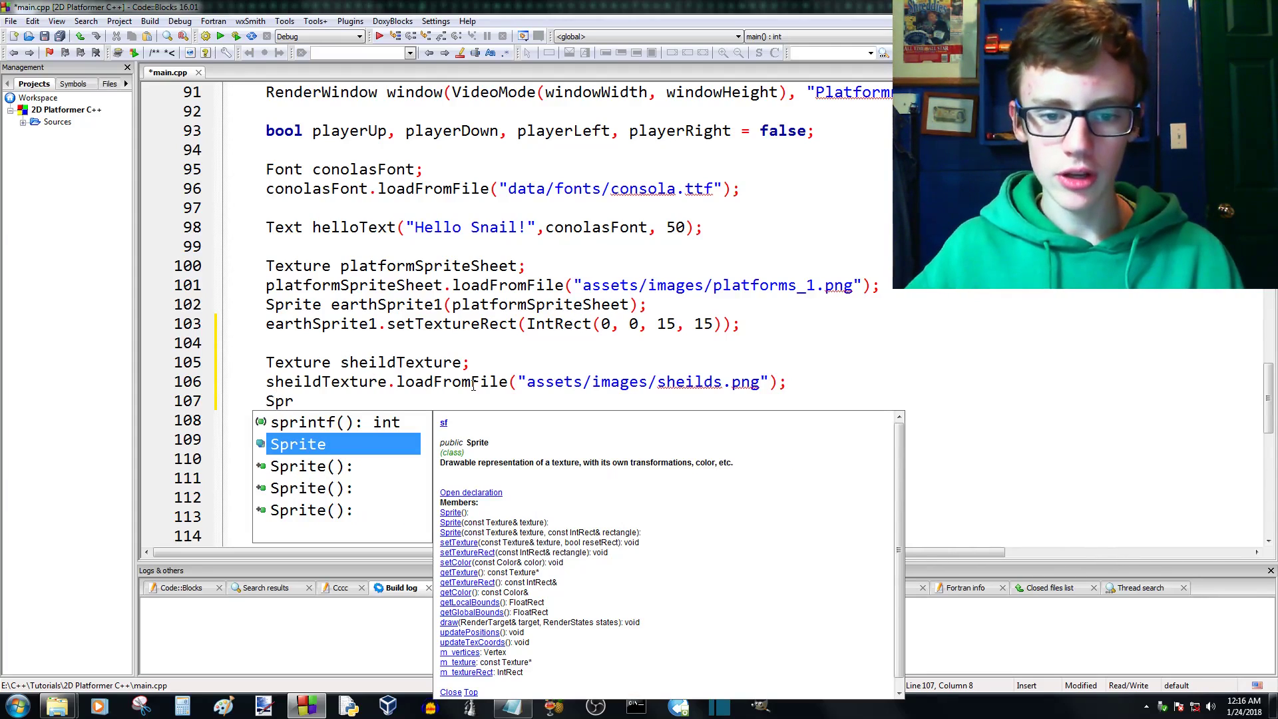
key(Escape)
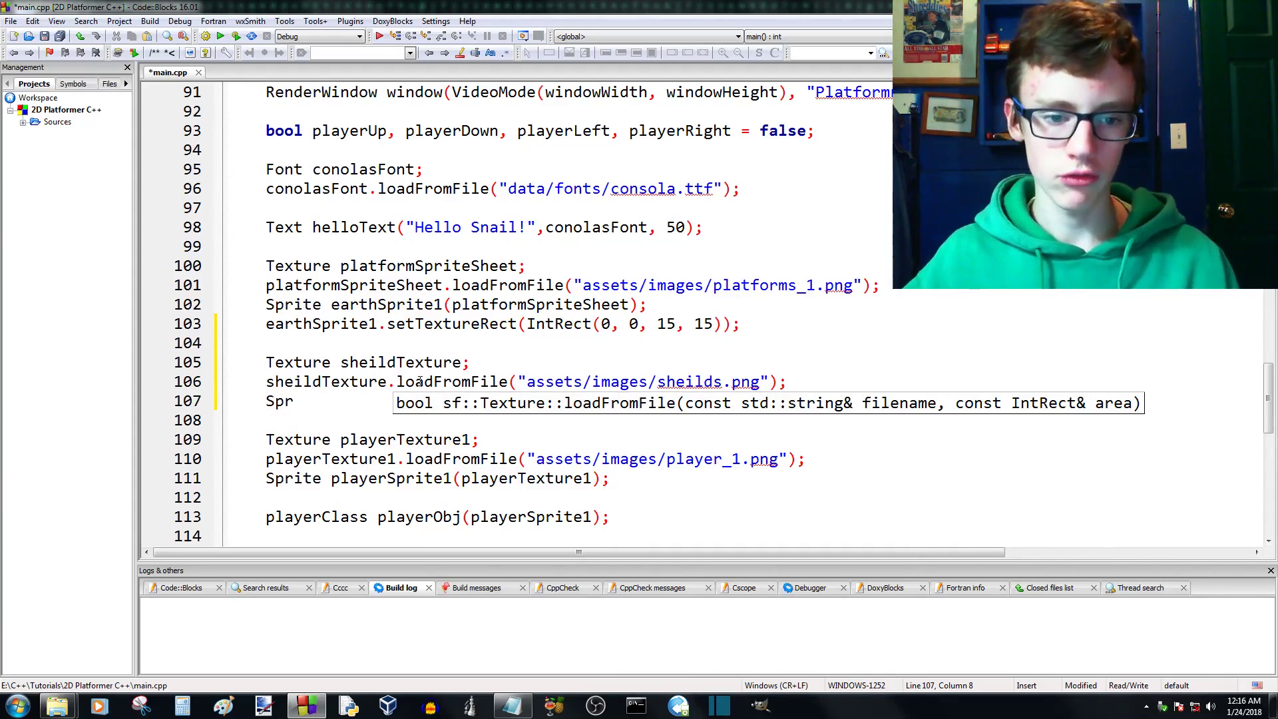
key(Escape)
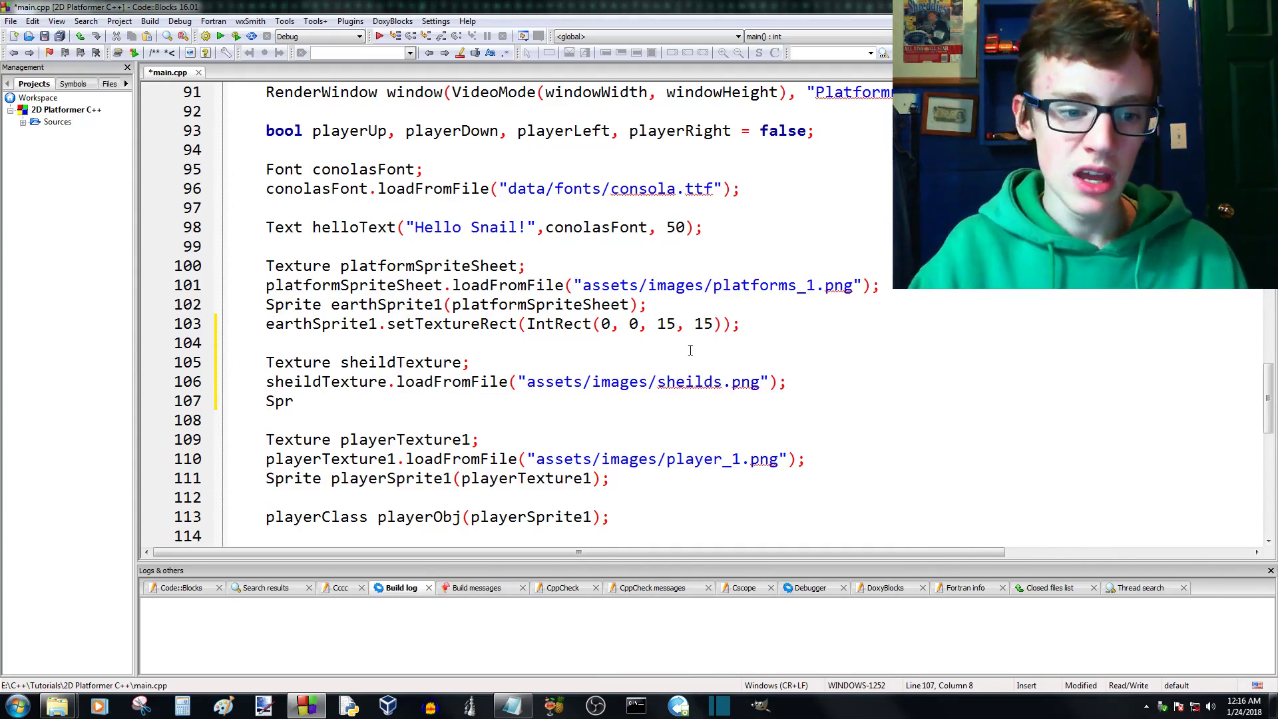
text(r)
key(BackSpace)
text(ite)
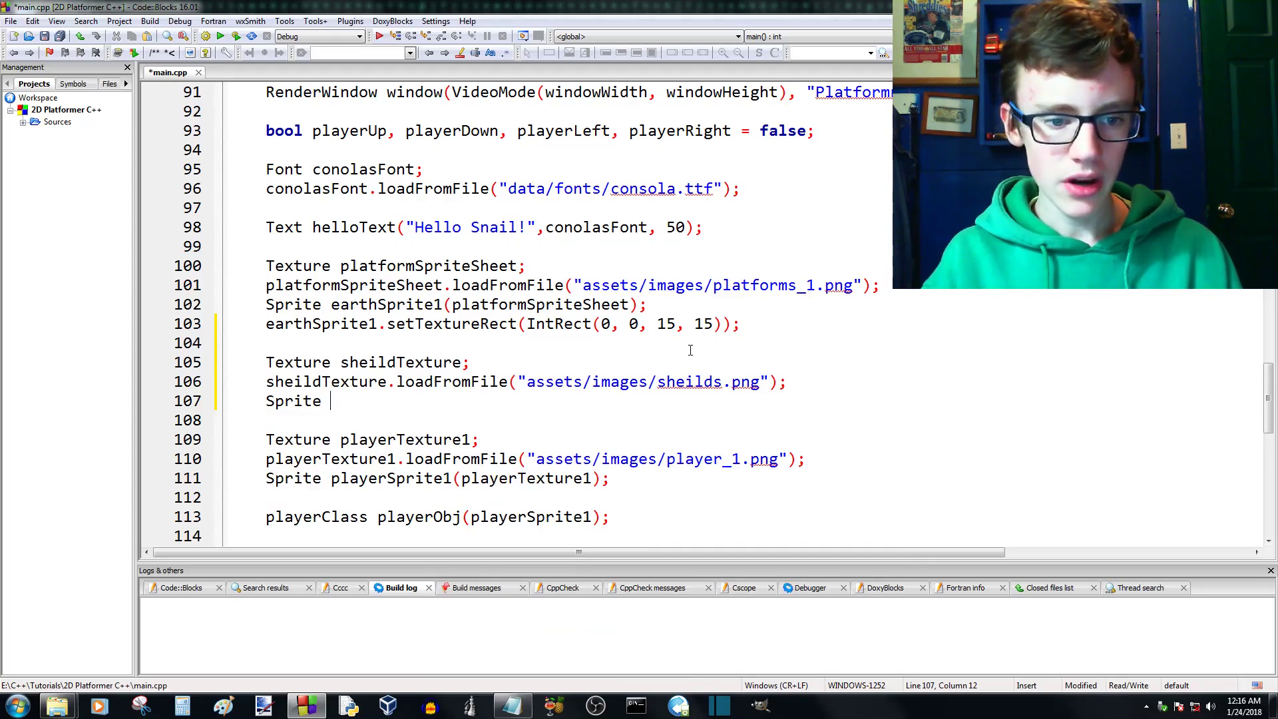
text( shiel)
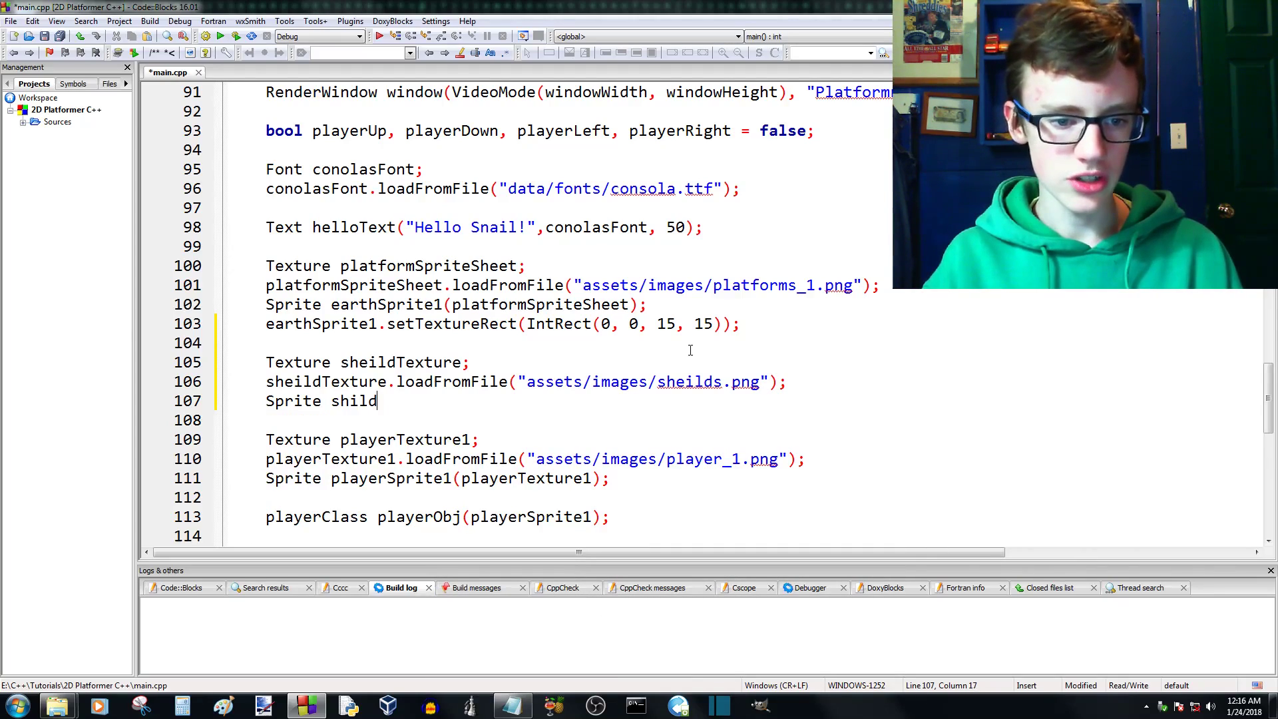
- Name the new sprite sheild1 and add empty constructor parentheses with a closing semicolon
key(BackSpace)
key(BackSpace)
key(BackSpace)
text(eild)
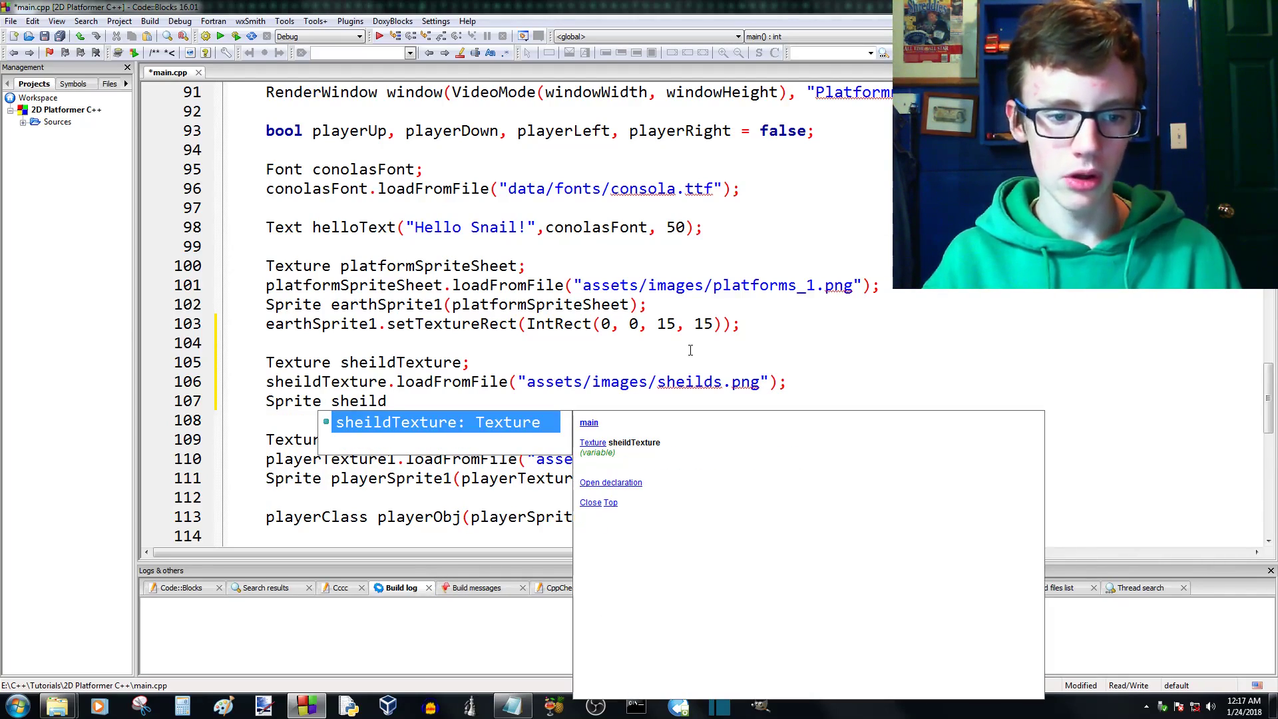
text(1)
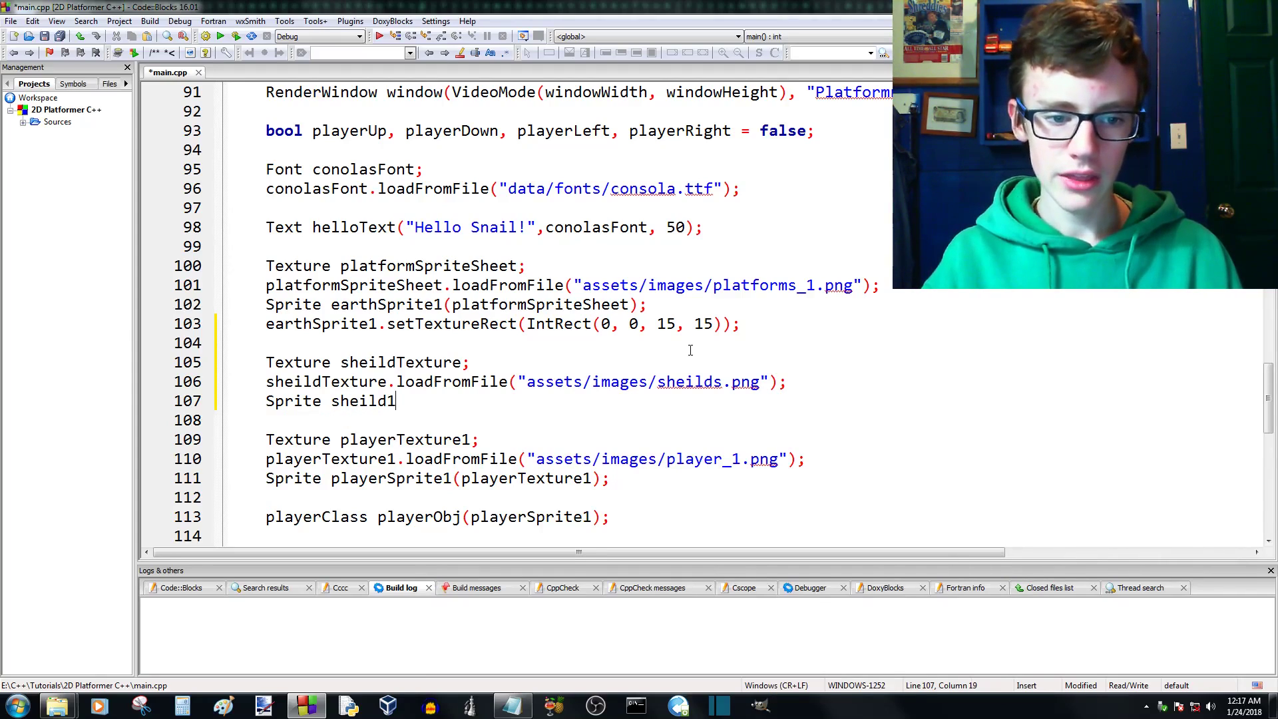
text(();)
key(Up)
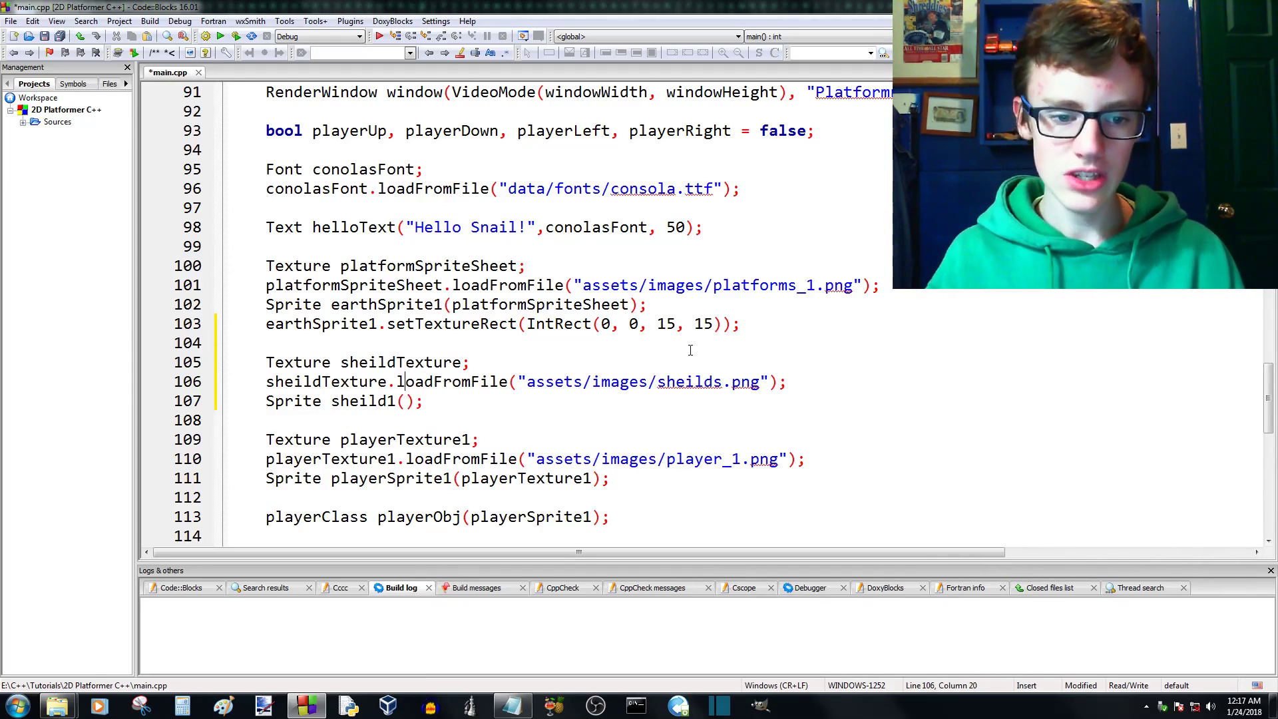
- Pass sheildTexture as the constructor argument of the sheild1 sprite
key(Down)
key(Right)
text(shil)
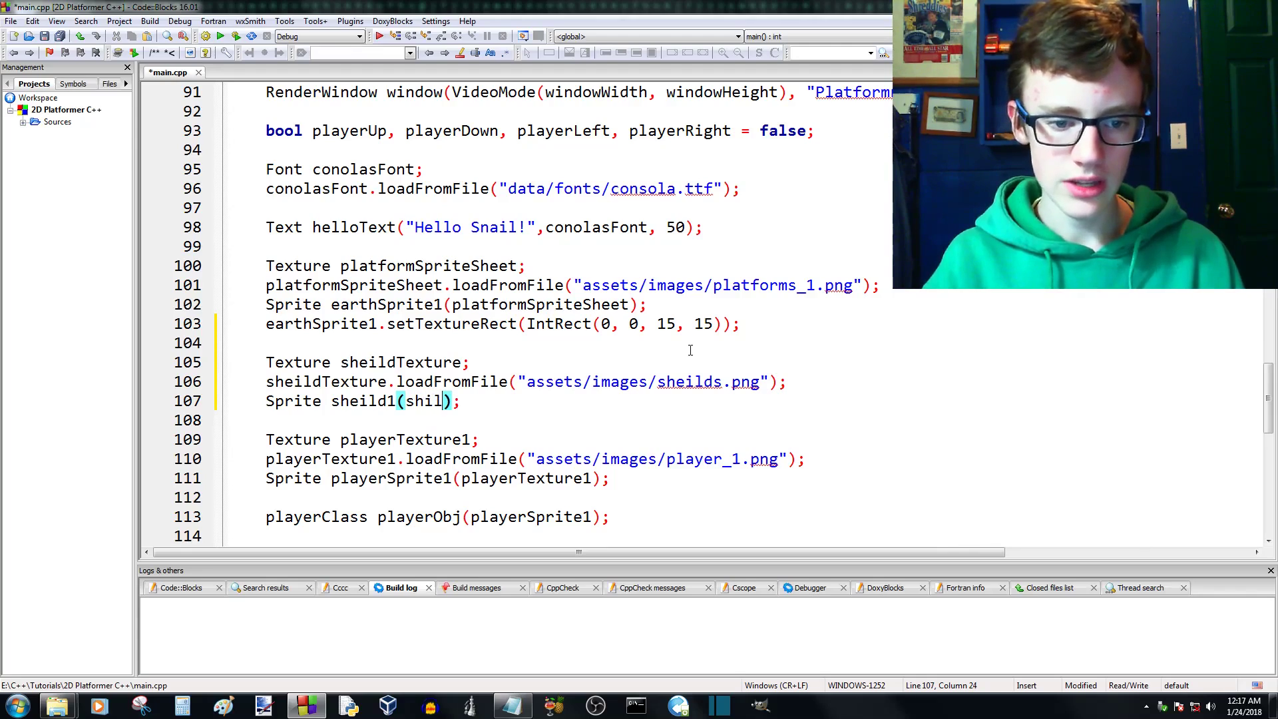
key(BackSpace)
key(BackSpace)
text(eil)
key(Down)
key(Return)
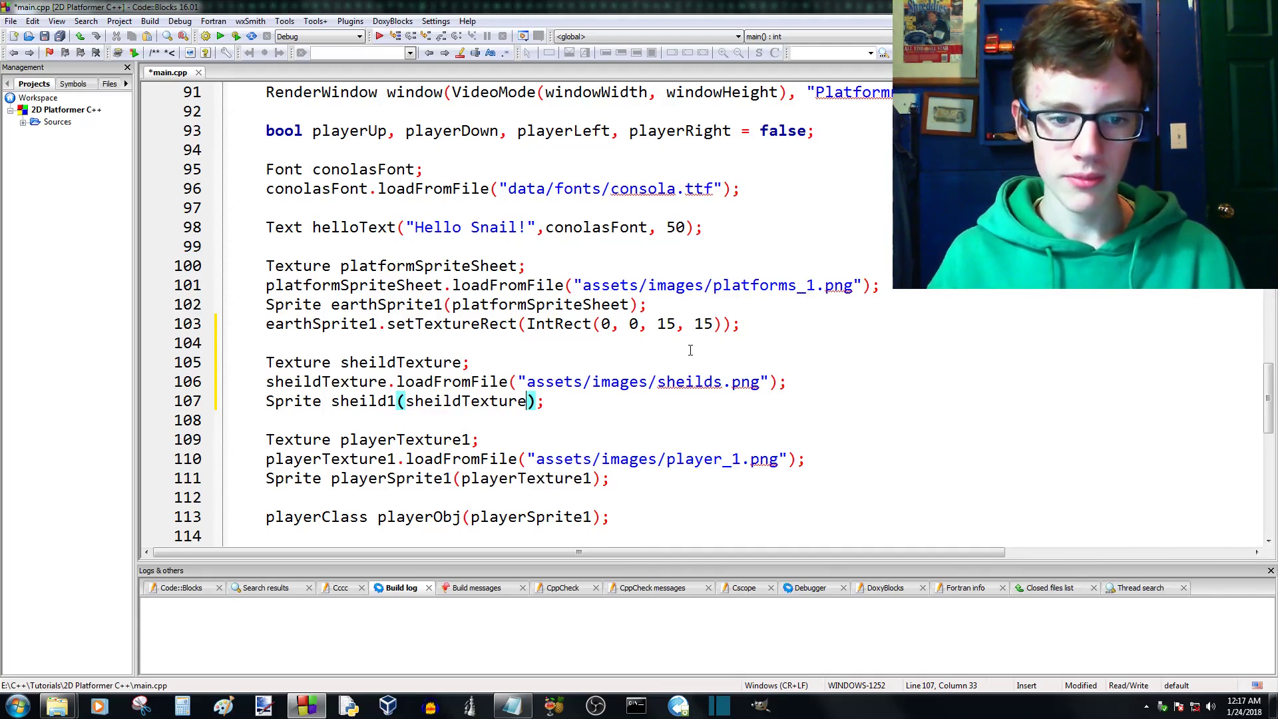
text(0)
key(BackSpace)
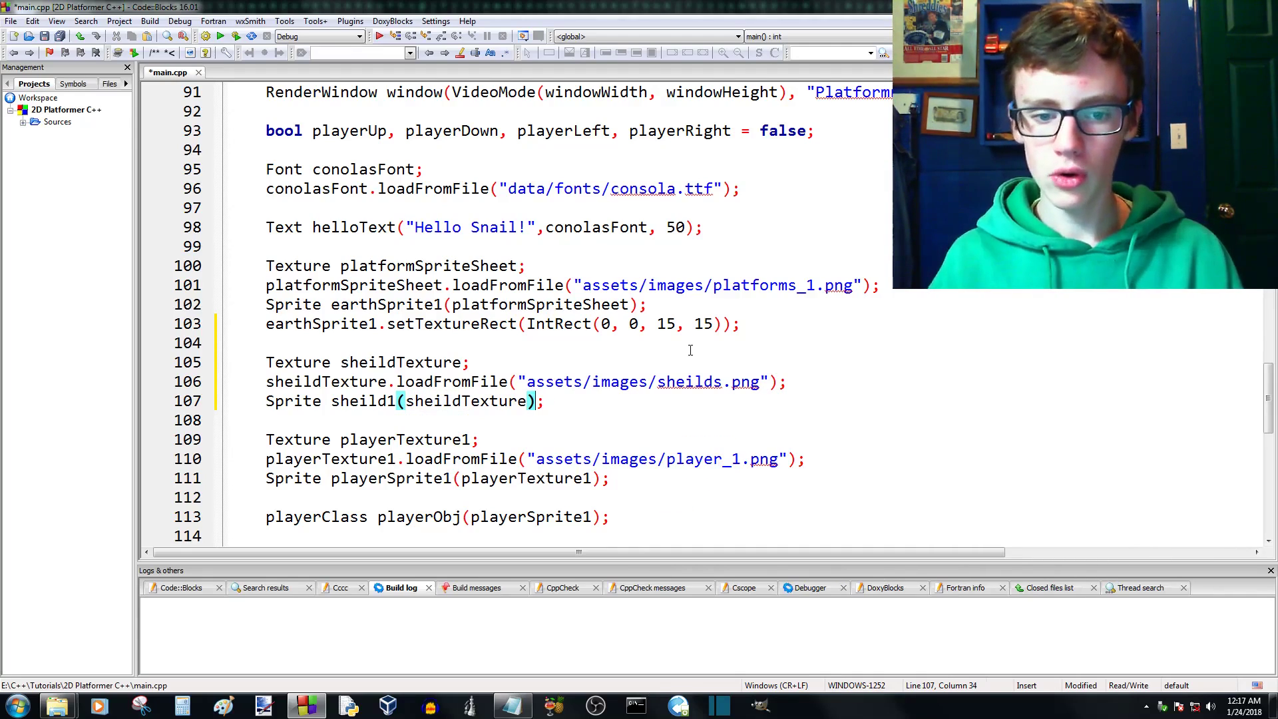
- Add a sheild1.setTextureRect() call on a new line below the sheild1 declaration
key(End)
key(Return)
scroll(566, 345, down, 1)
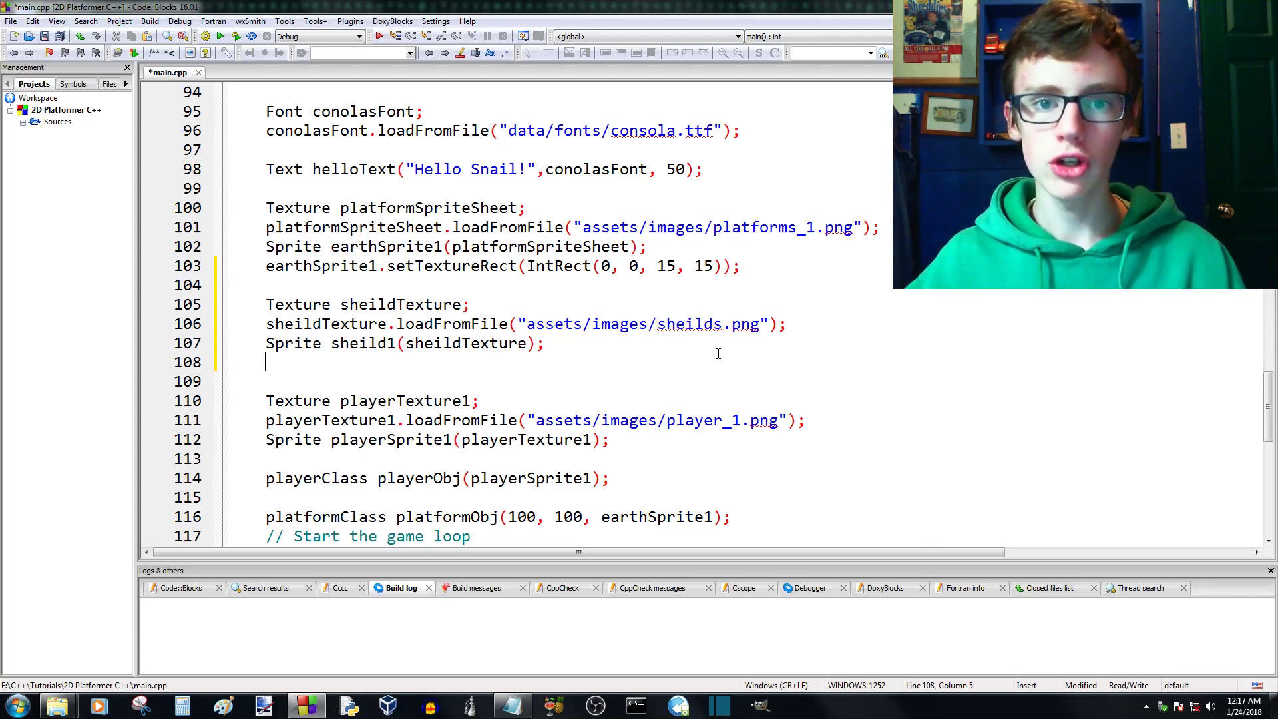
scroll(600, 409, down, 1)
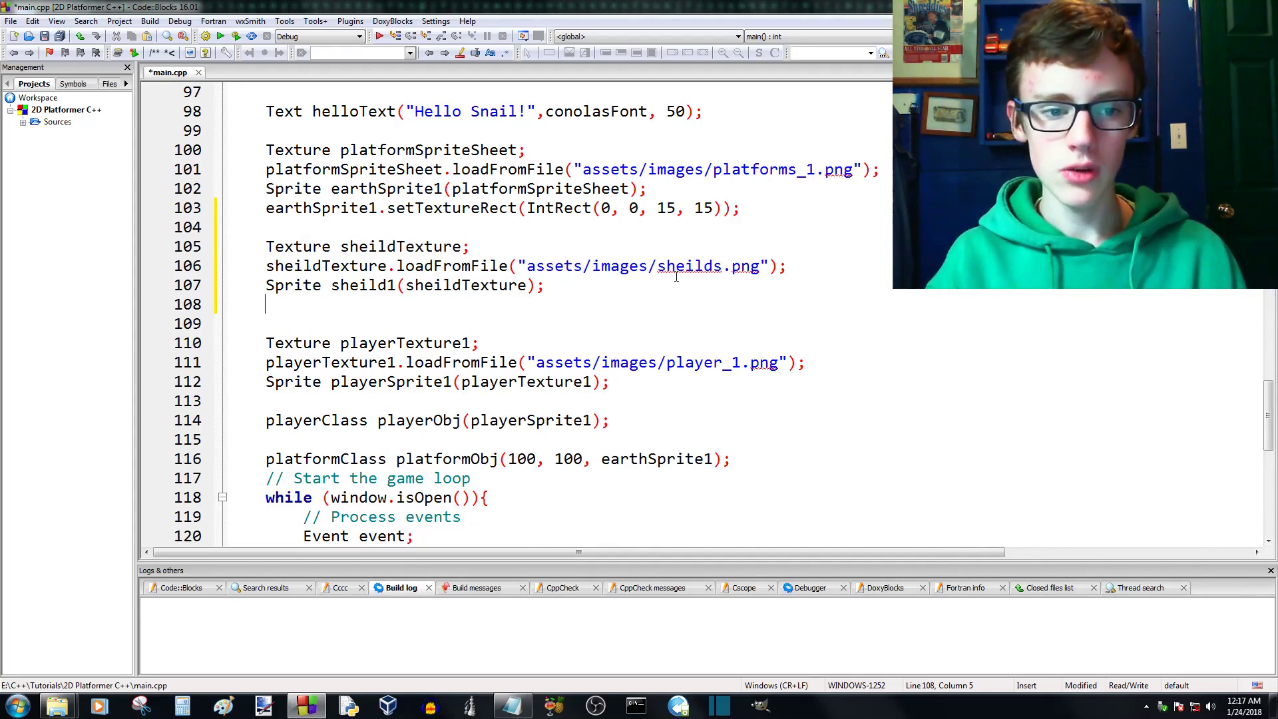
text(shid)
key(BackSpace)
key(BackSpace)
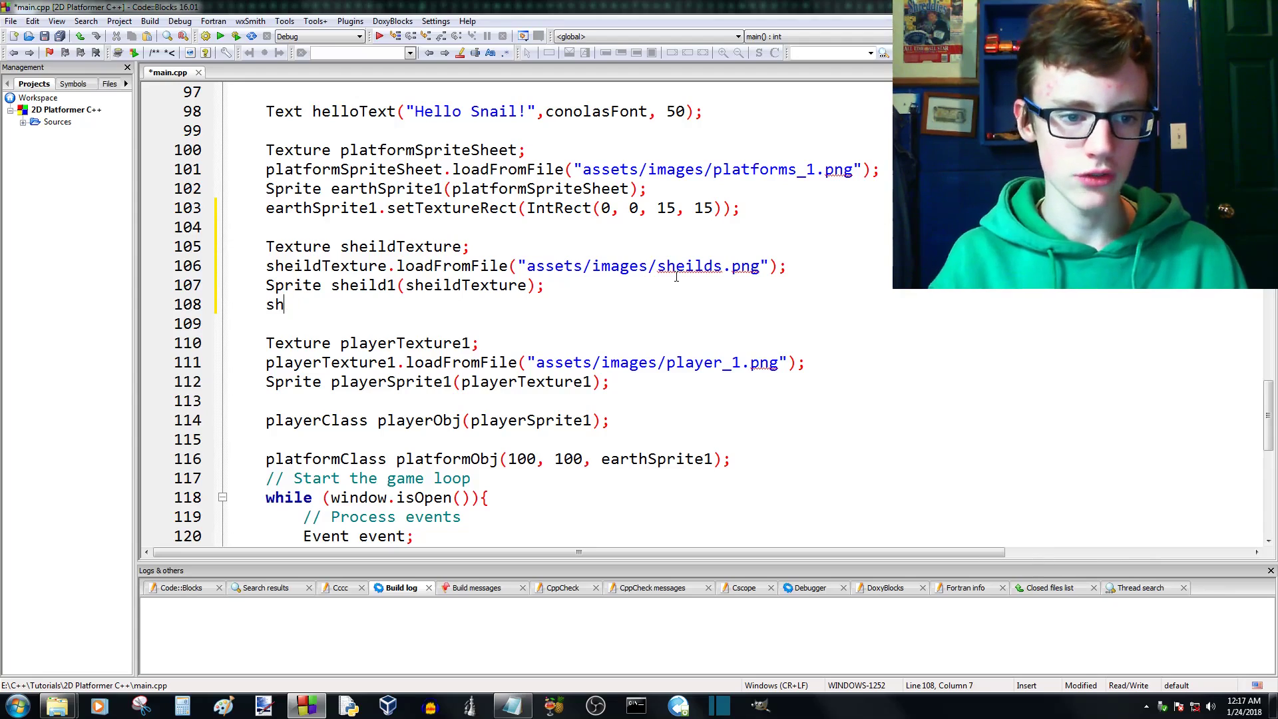
text(eil)
key(Return)
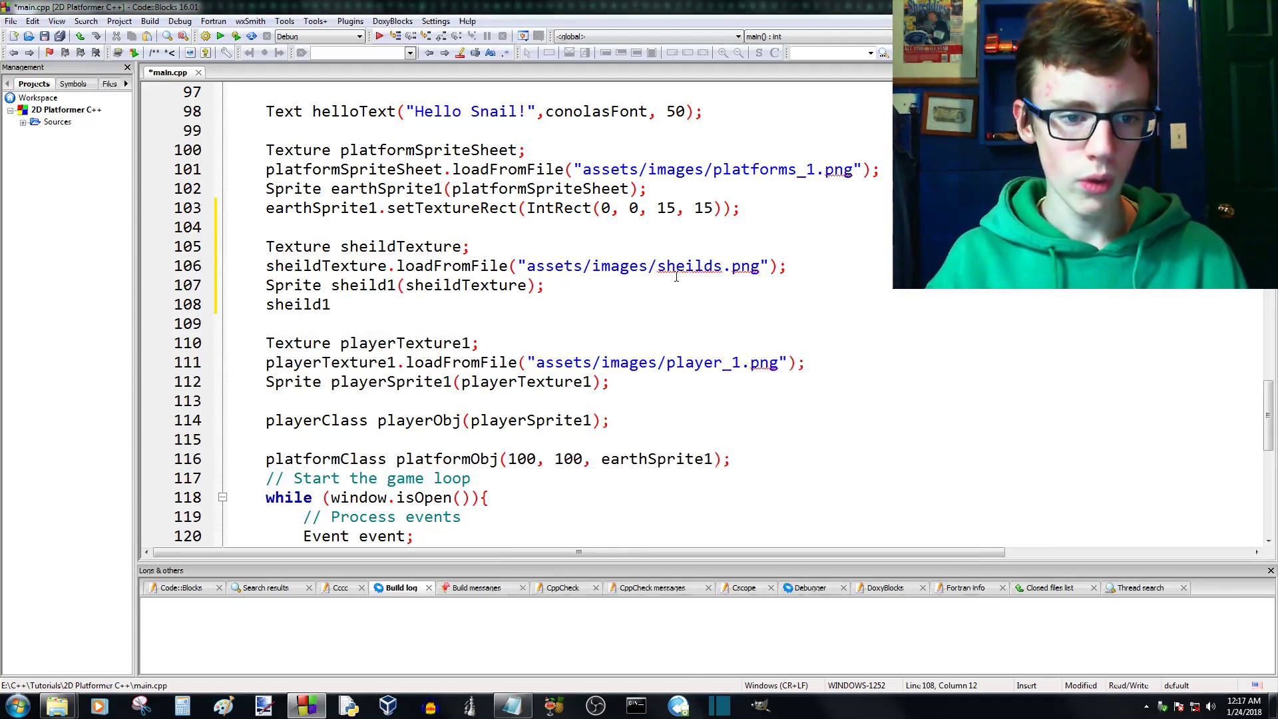
text(.setTexture)
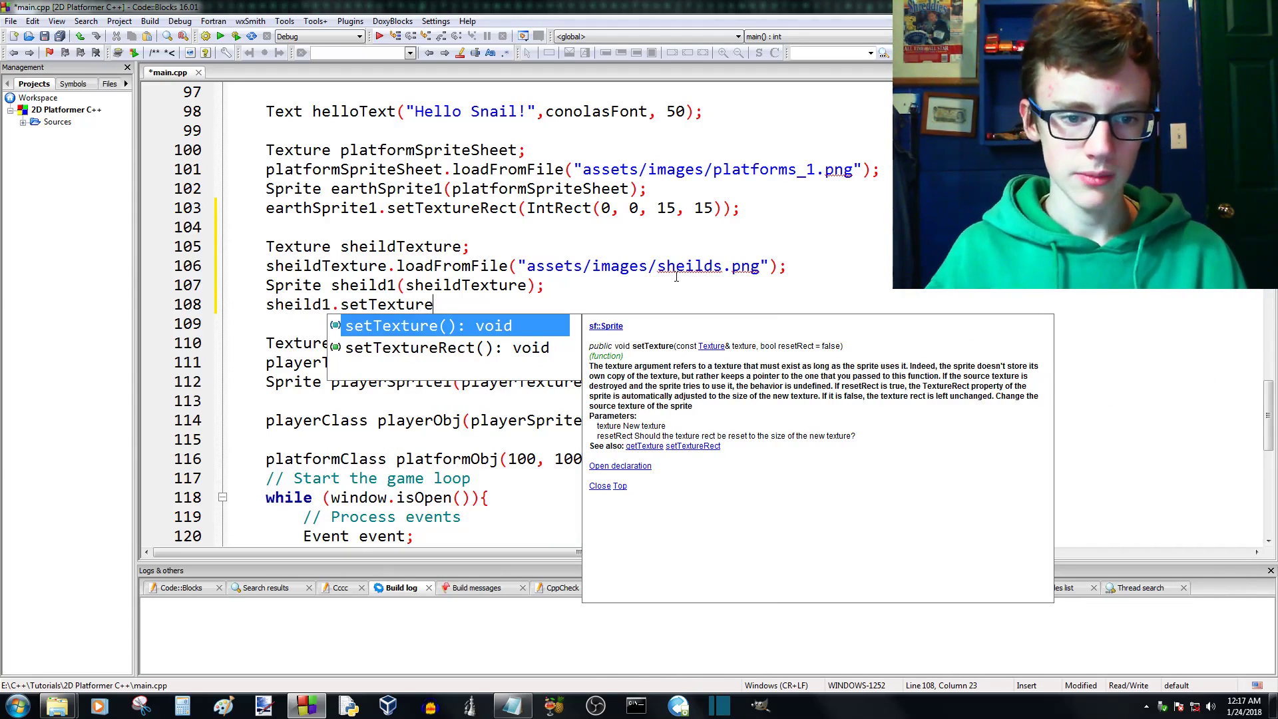
key(Down)
key(Return)
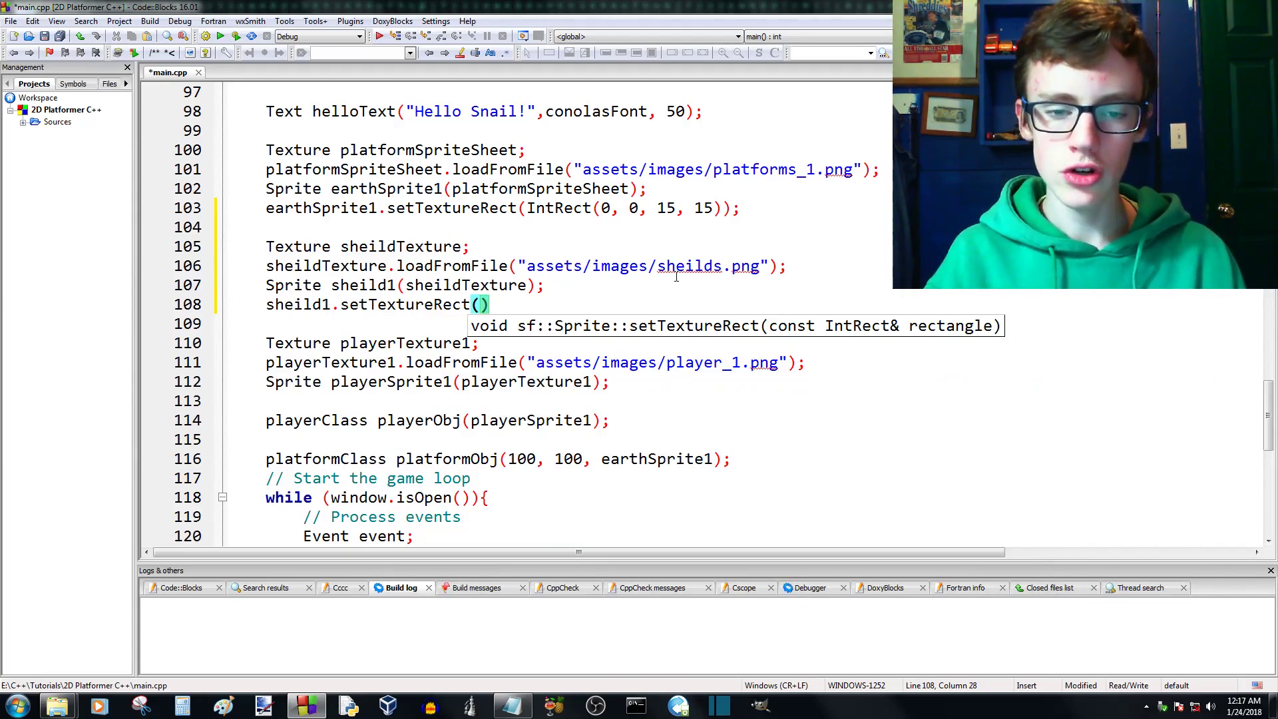
- Pass IntRect(0, 0, 21, 21) to sheild1.setTextureRect and end the statement with a semicolon
text(in)
key(BackSpace)
key(BackSpace)
text(Int)
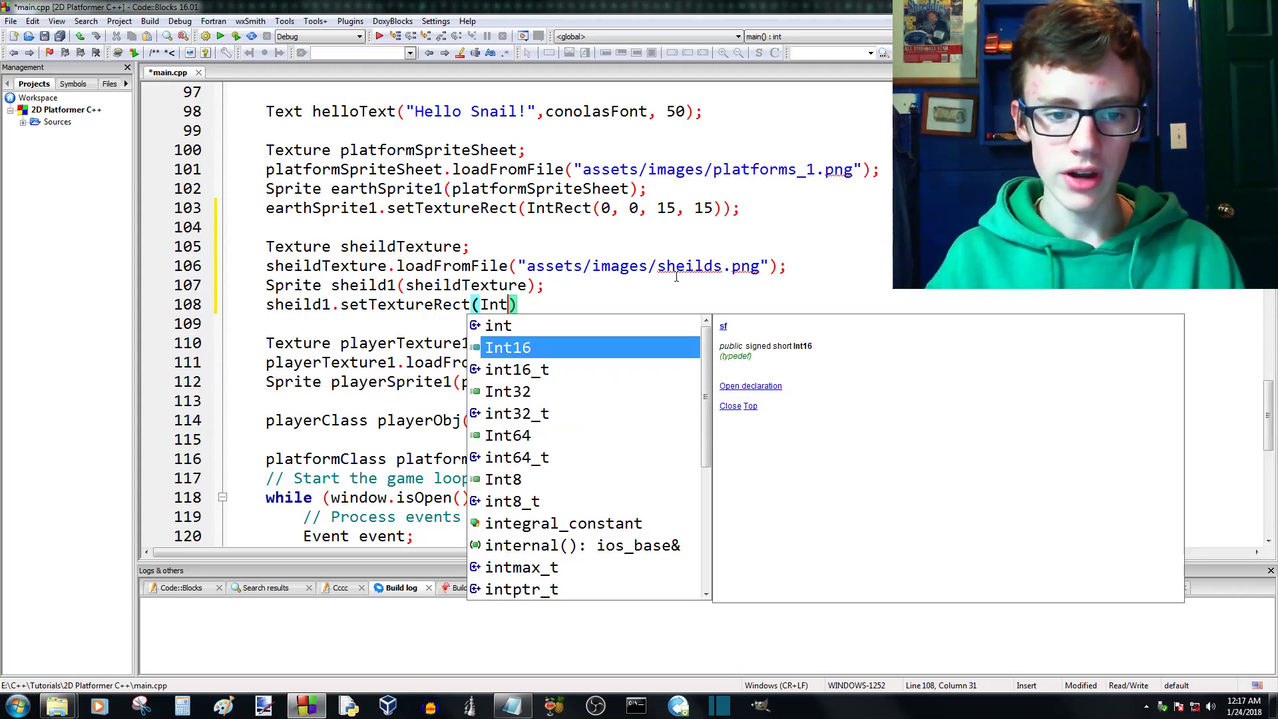
text(Rec)
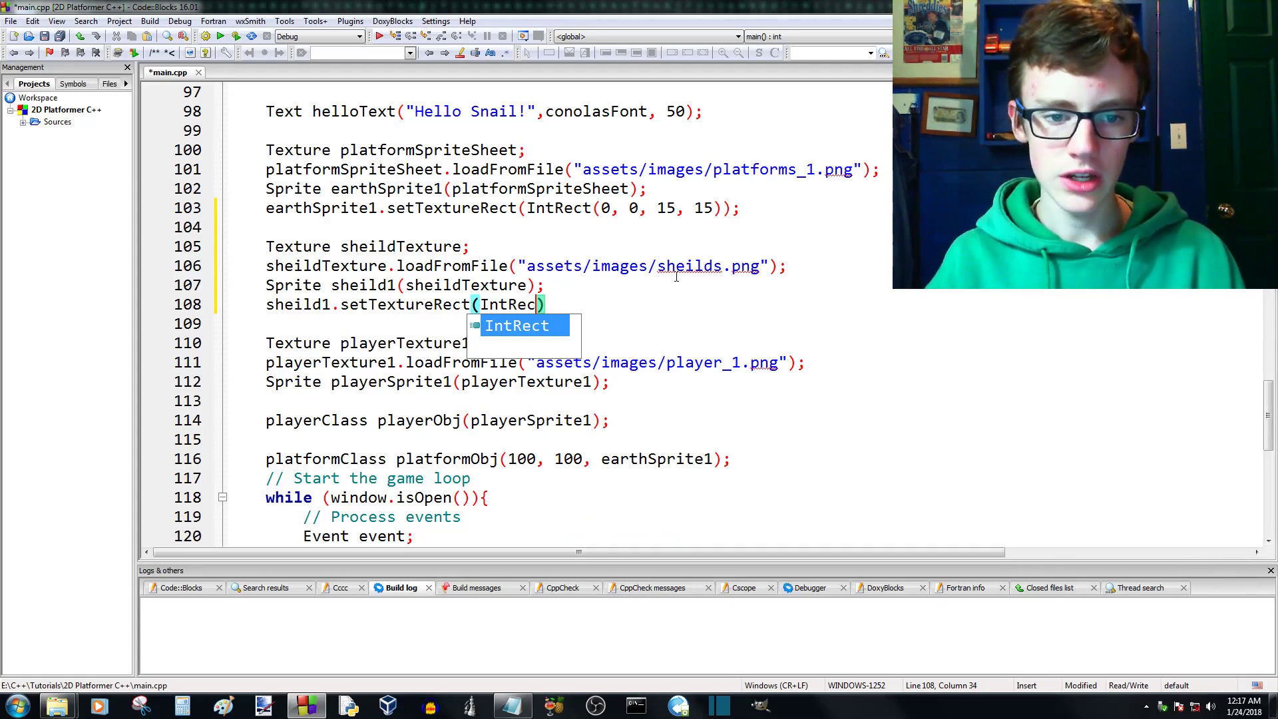
text(t)
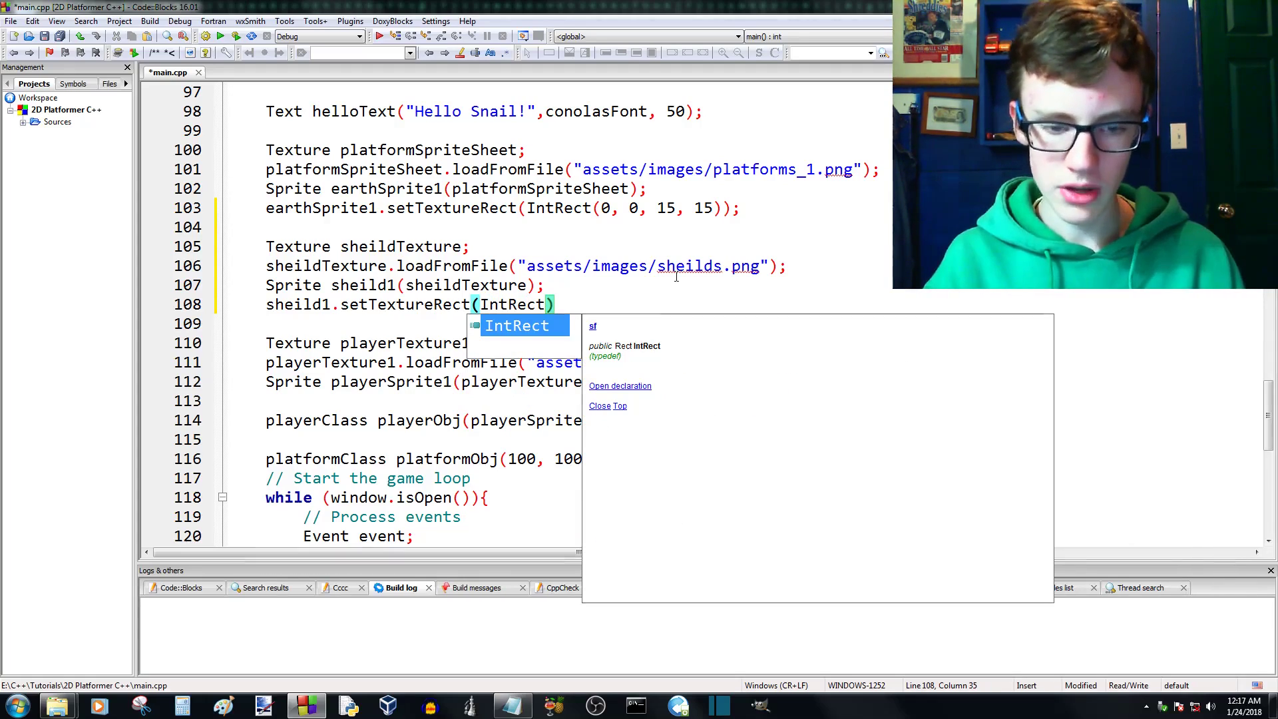
text(()
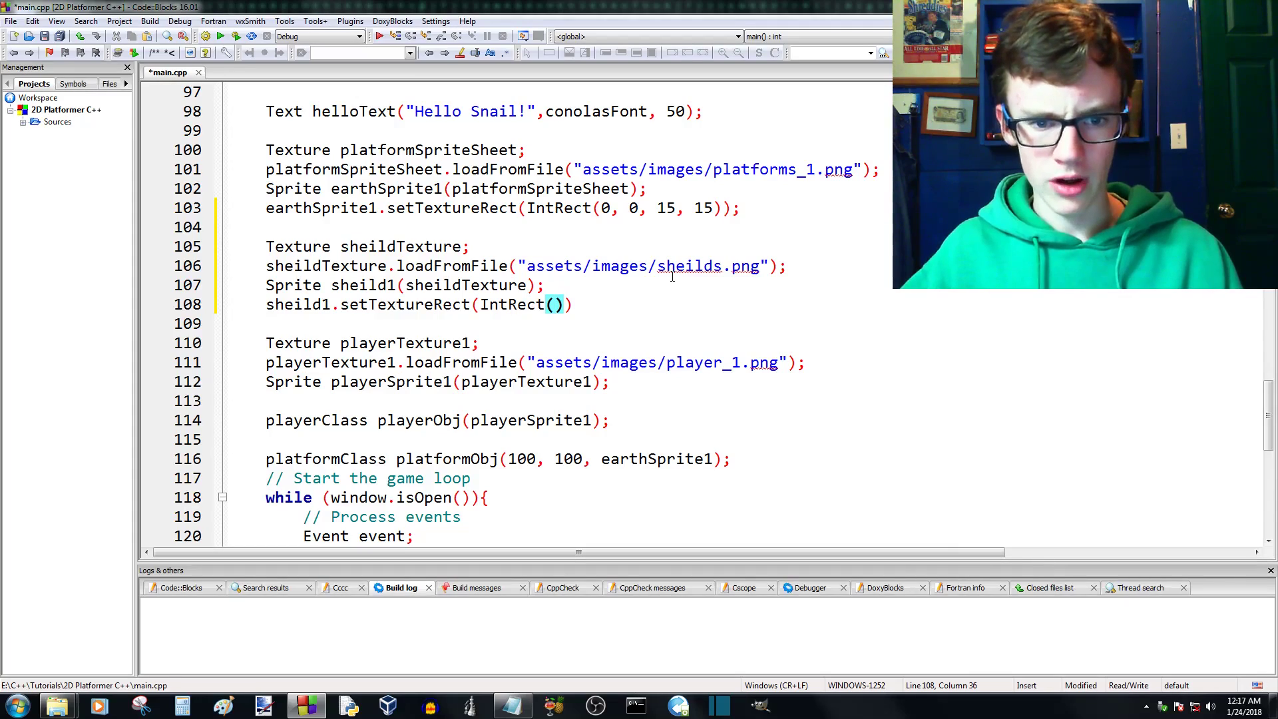
text(0, 0, 21, 21)
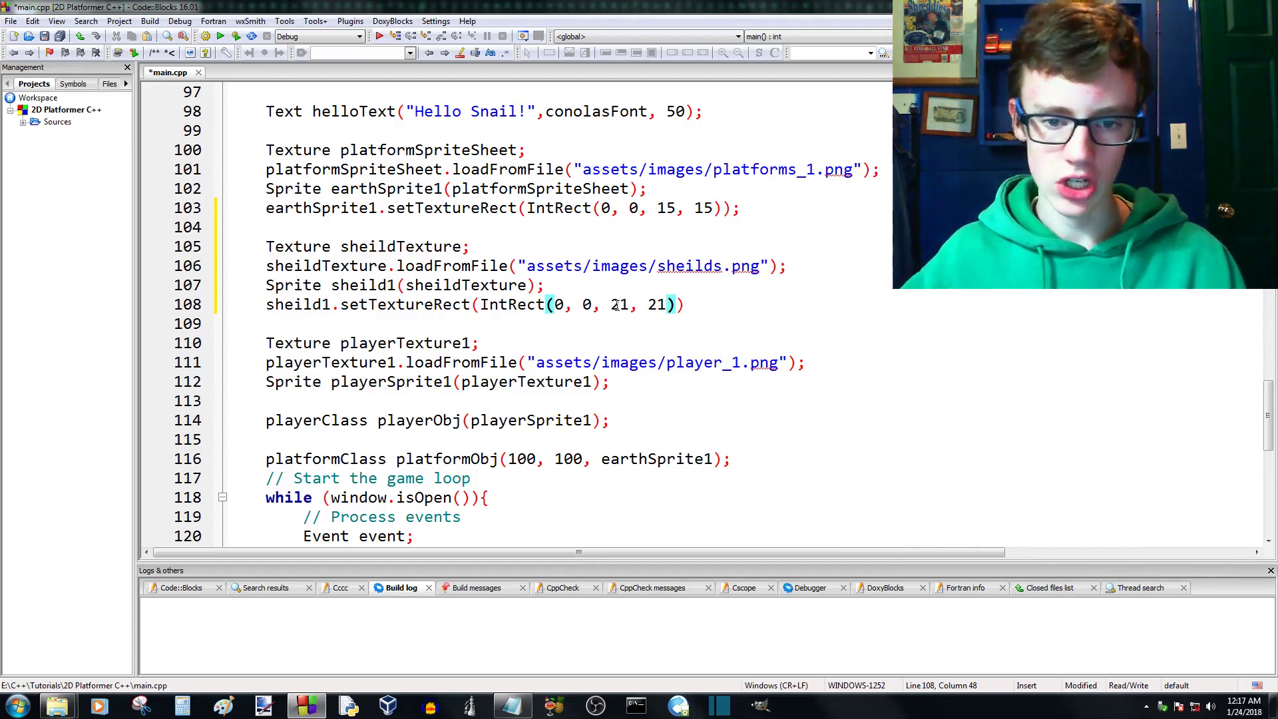
key(Right)
text(;)
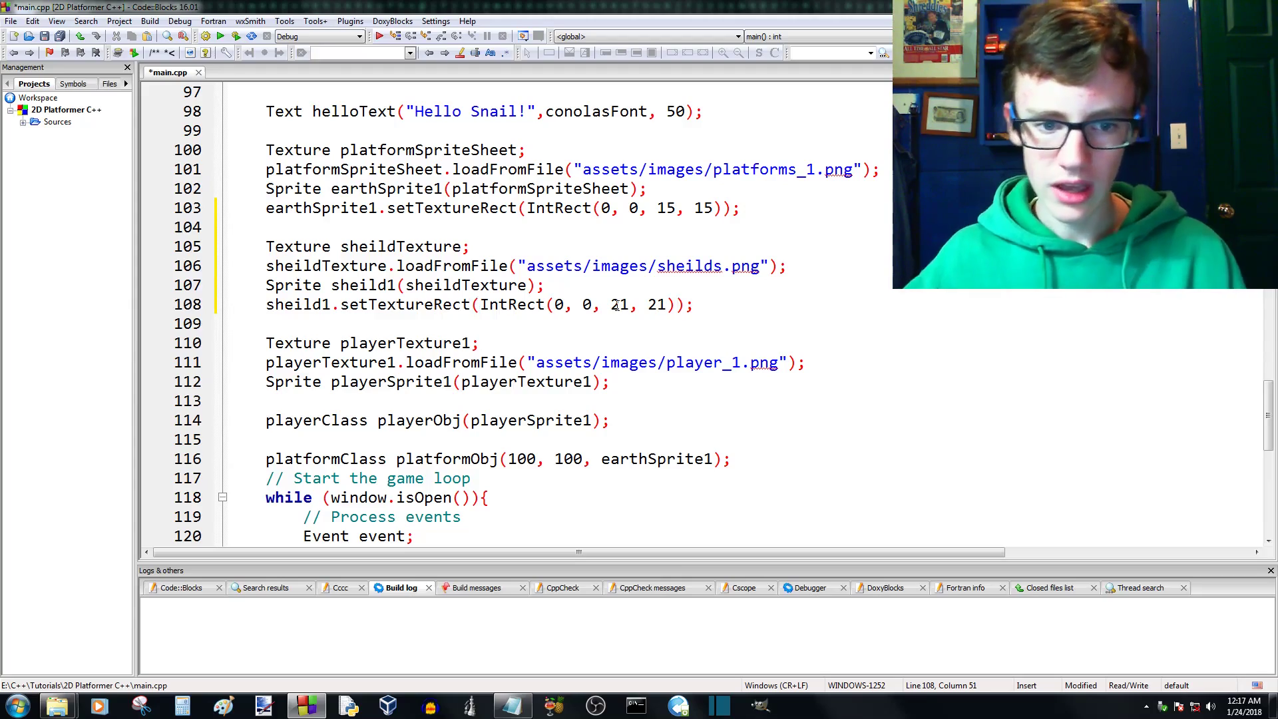
- Start a window.draw statement in the game loop on a new line below window.draw(playerObj.image)
scroll(556, 339, down, 10)
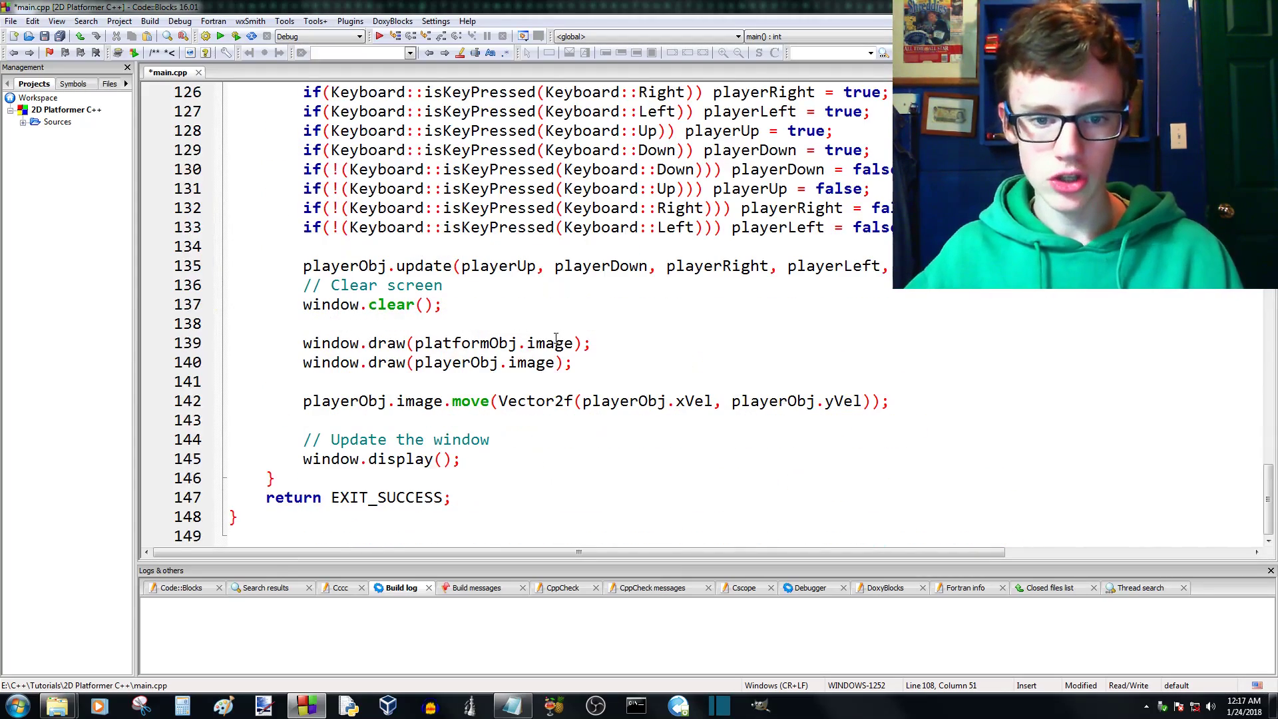
scroll(566, 336, up, 12)
scroll(590, 332, down, 1)
scroll(590, 333, down, 11)
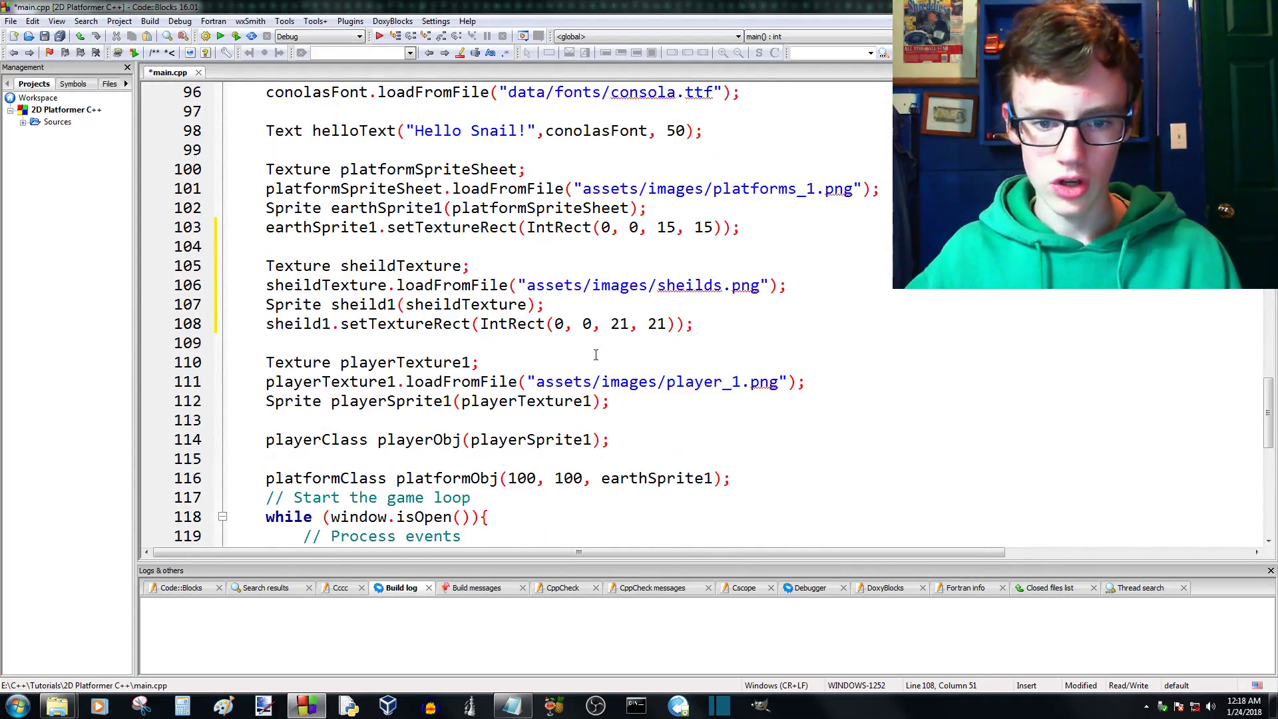
click(570, 365)
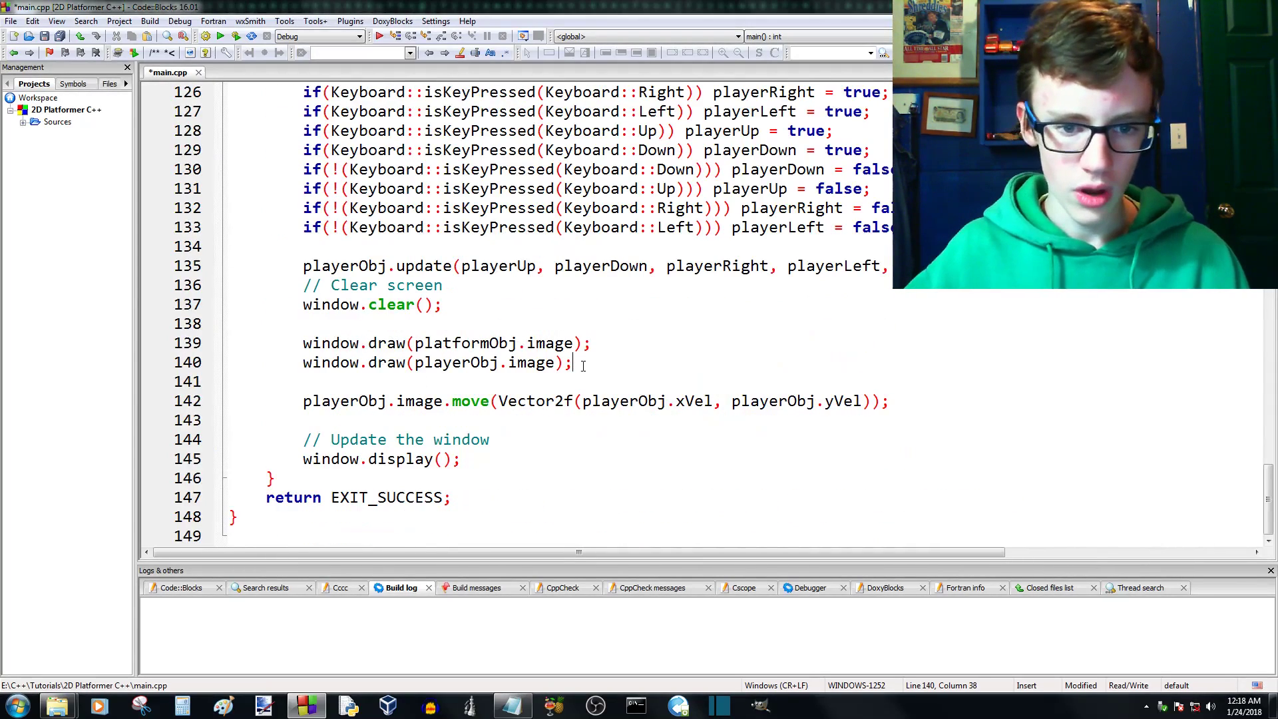
key(Return)
text(window)
key(BackSpace)
key(BackSpace)
text(dd)
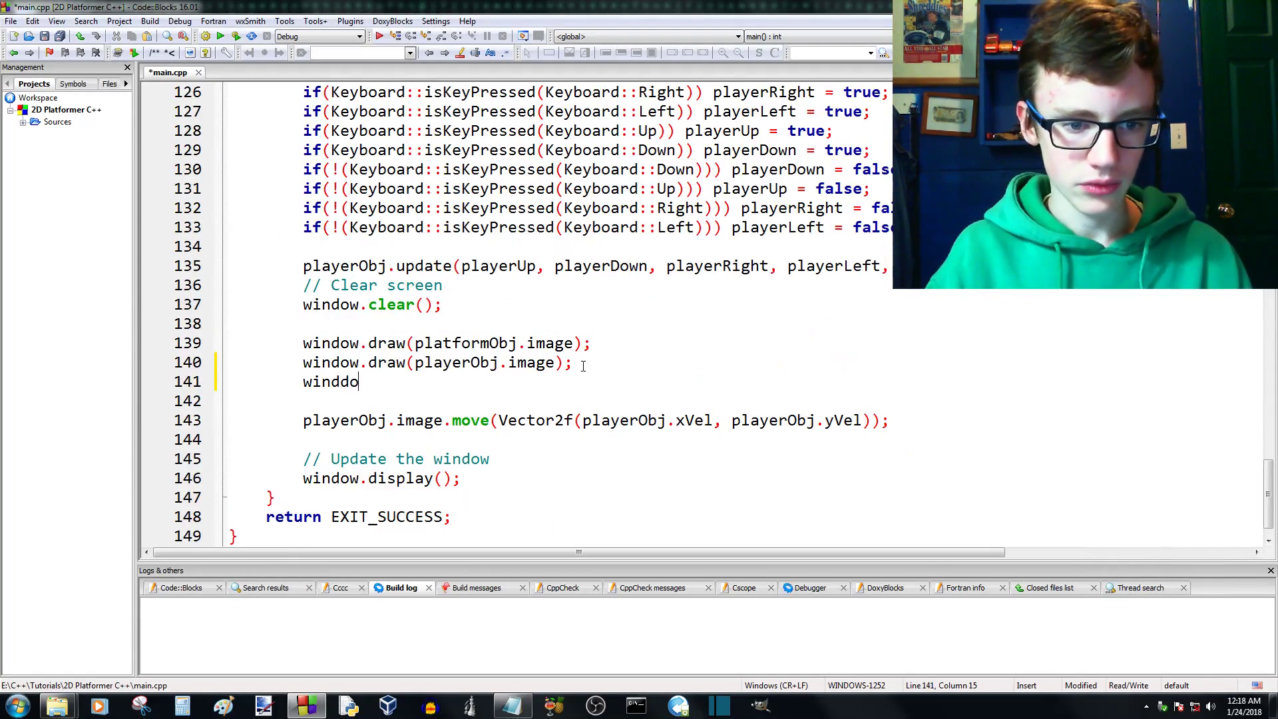
key(BackSpace)
key(BackSpace)
text(ow.draw)
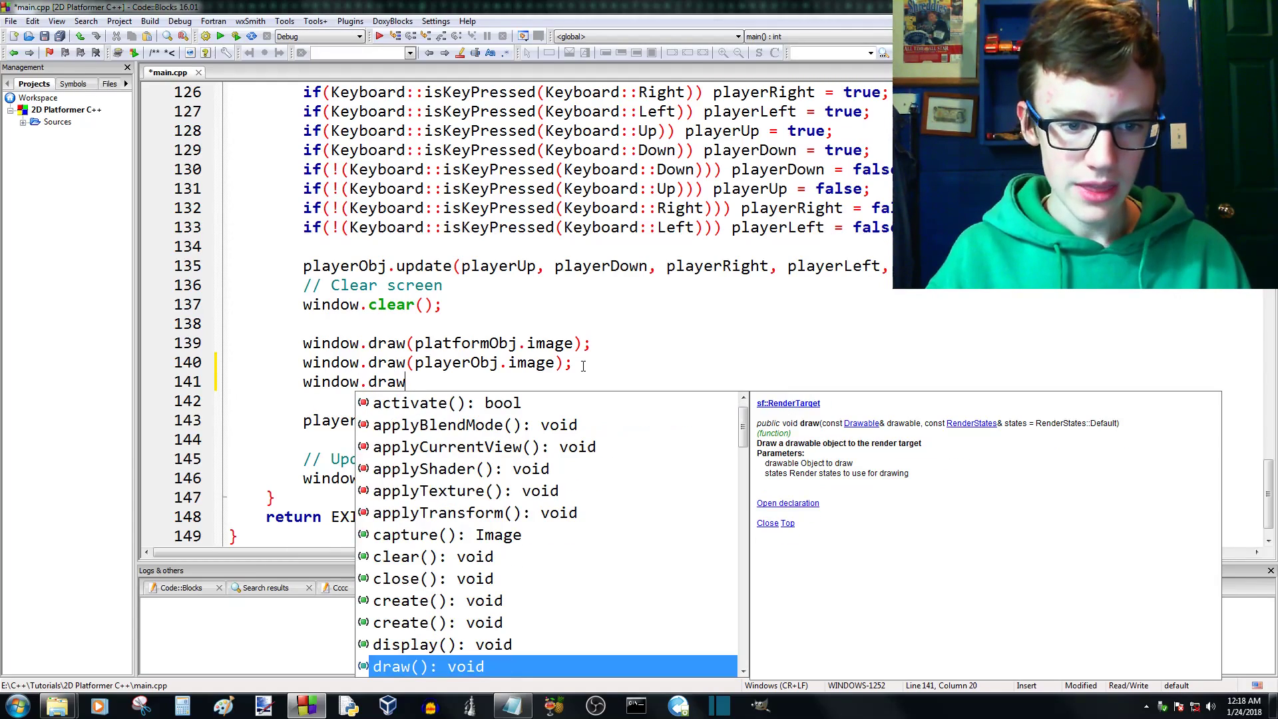
key(Escape)
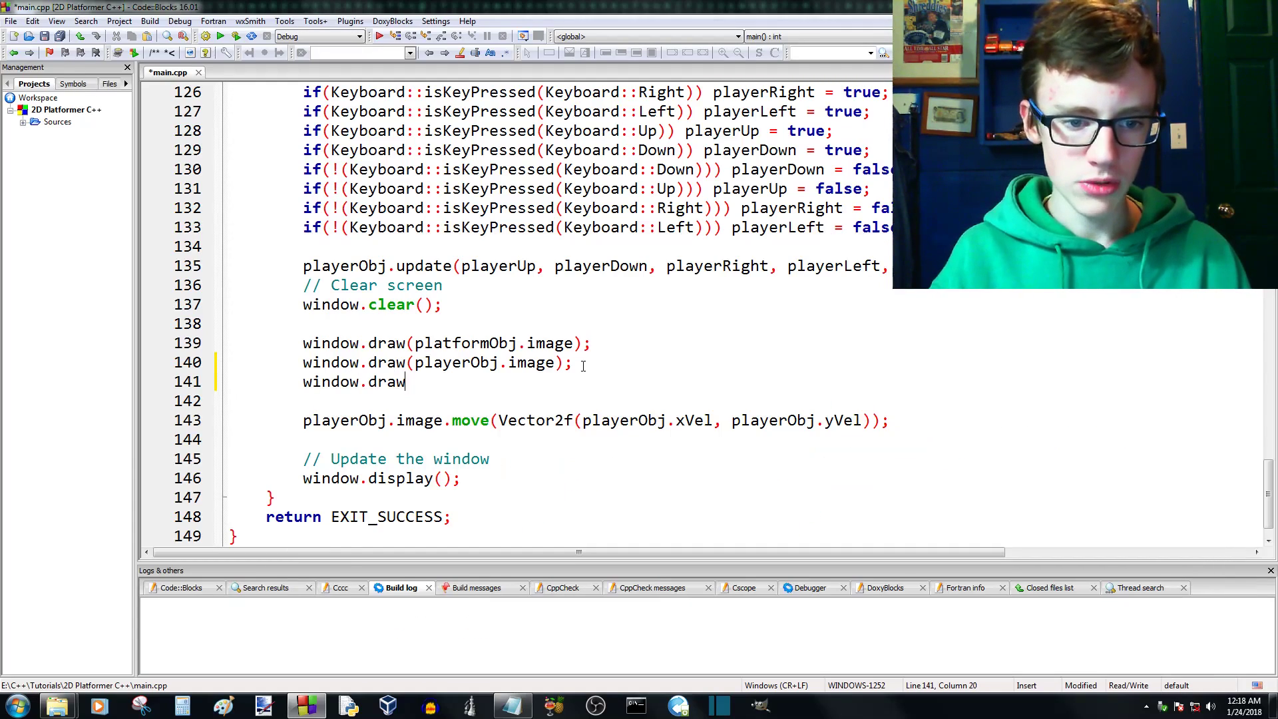
- Complete the new window.draw call with sheild1 as its argument and a closing semicolon
text(())
key(BackSpace)
key(BackSpace)
text(();)
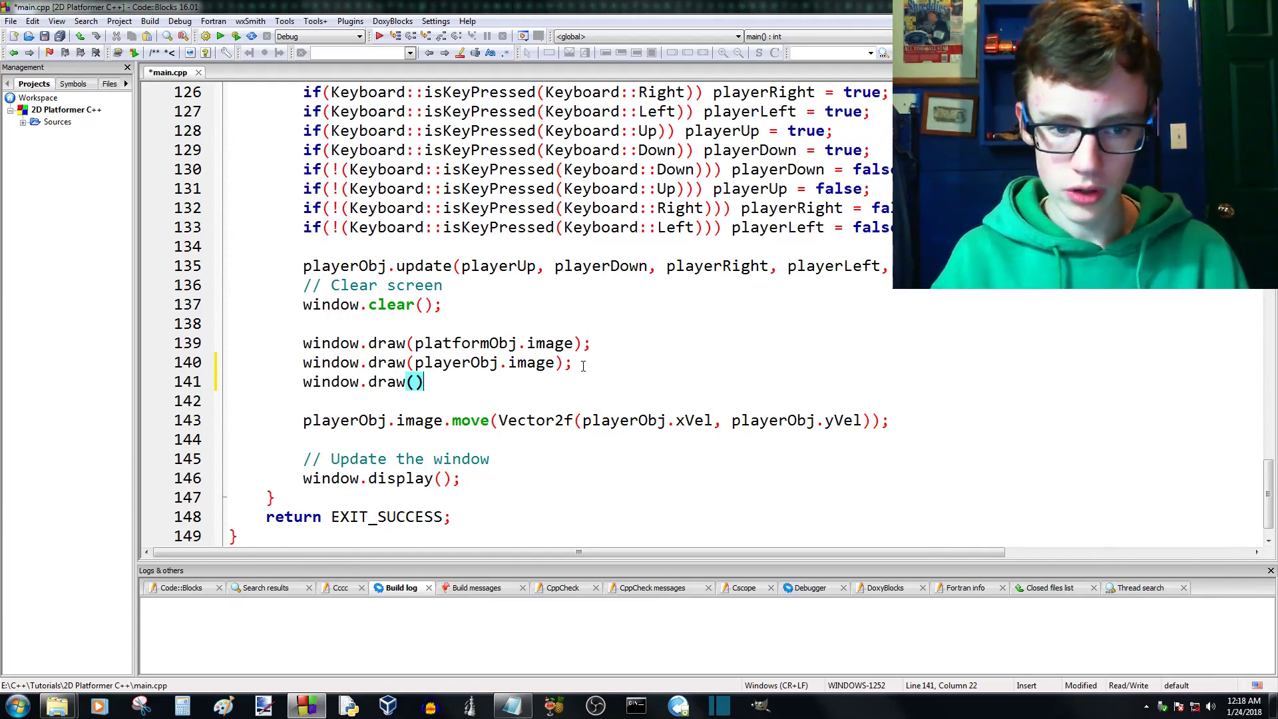
key(Left)
key(Left)
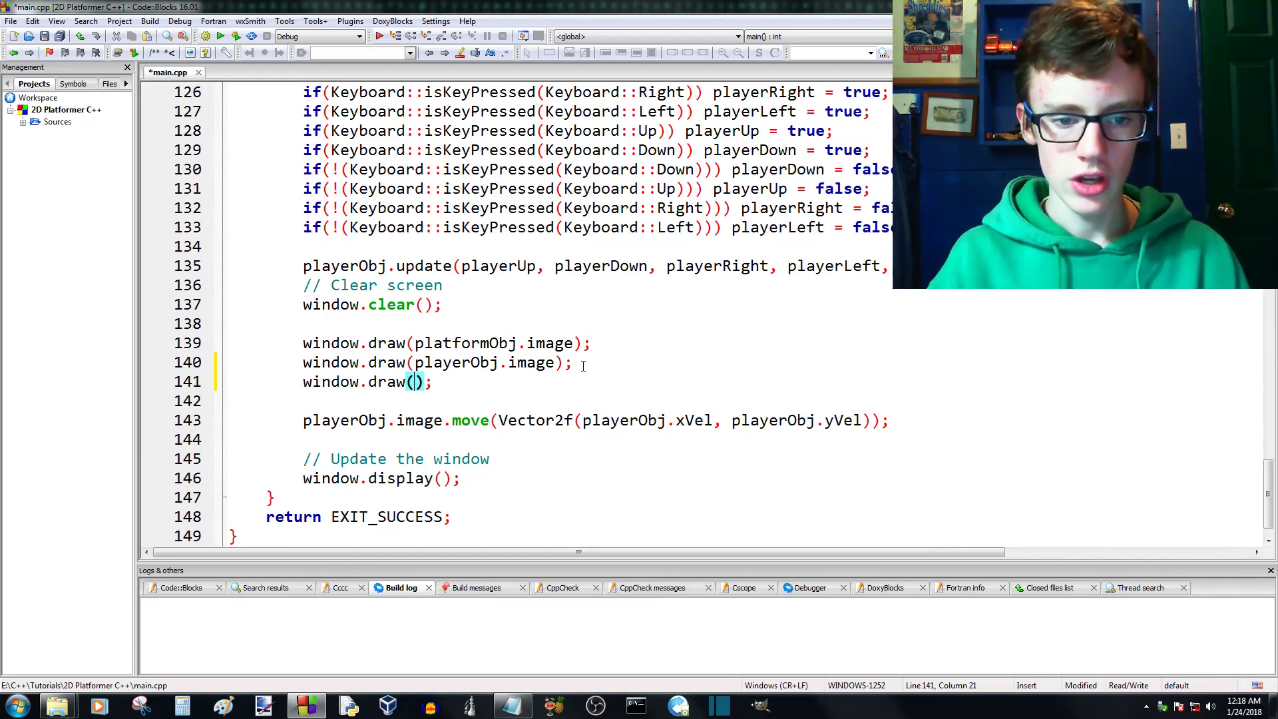
text(shel)
key(BackSpace)
text(il)
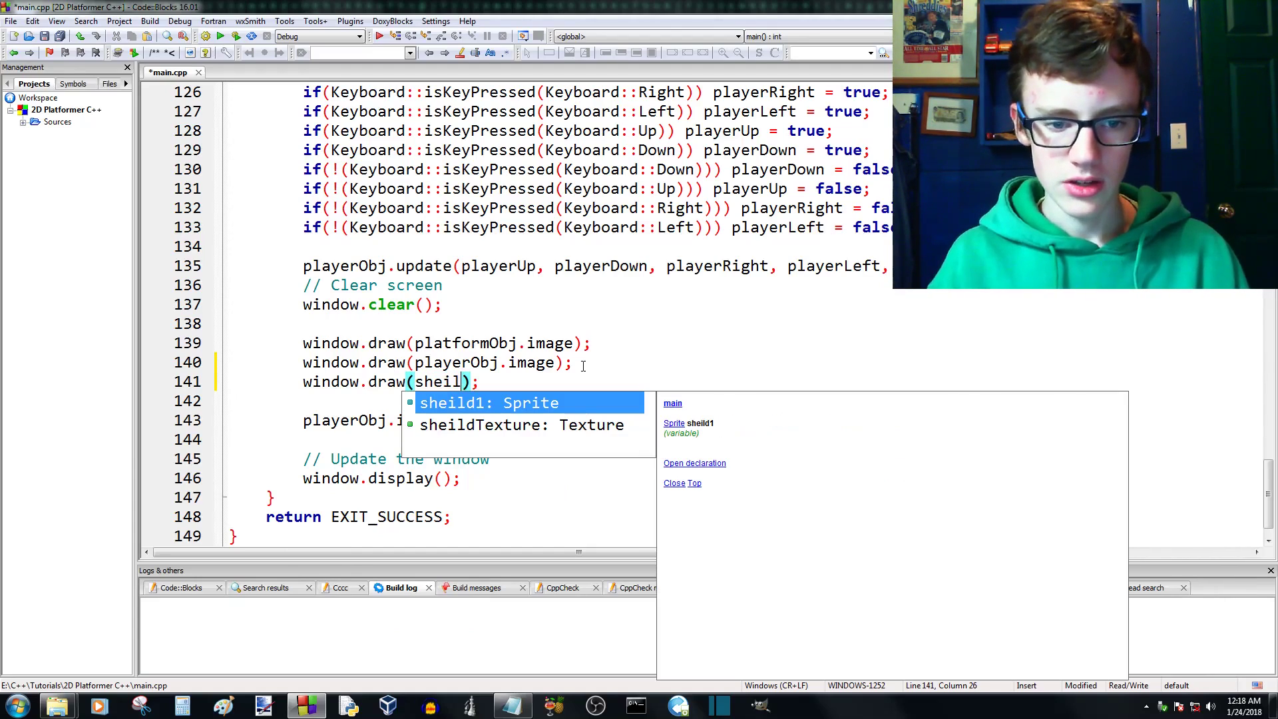
key(Return)
- Save main.cpp, and build and run the game to test moving the player around its window
key(ctrl+s)
click(236, 36)
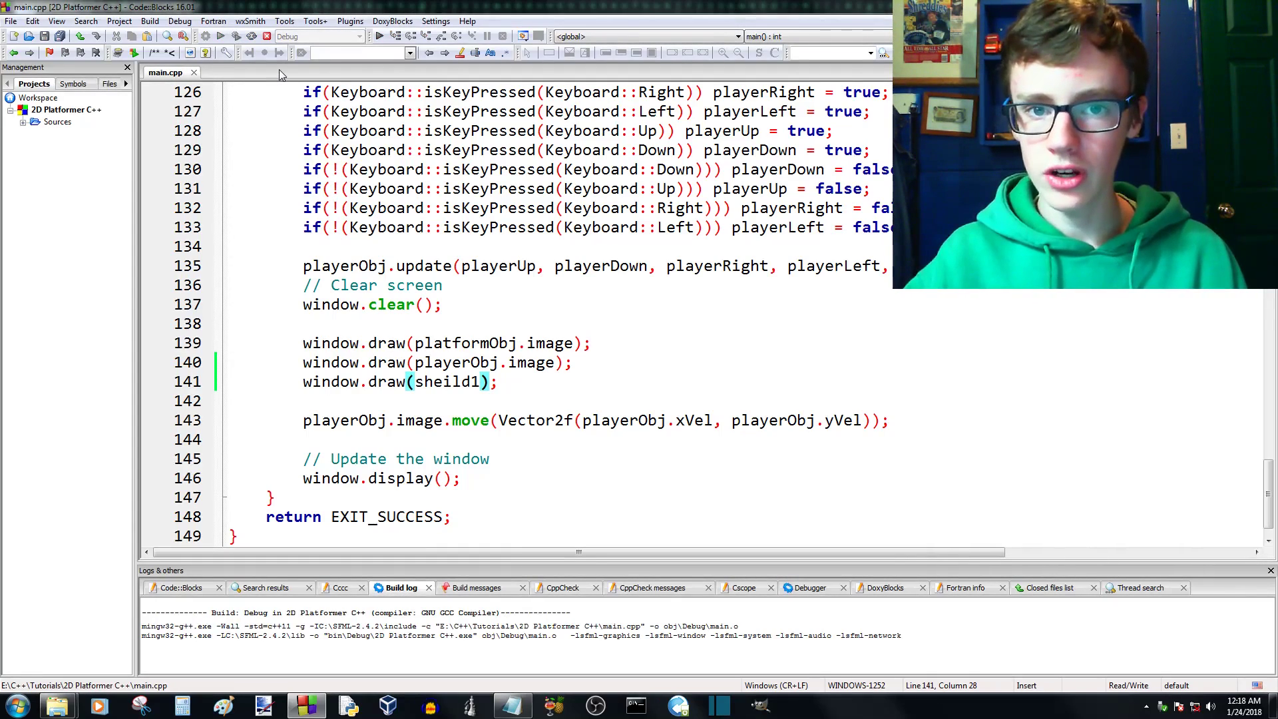
key(Right)
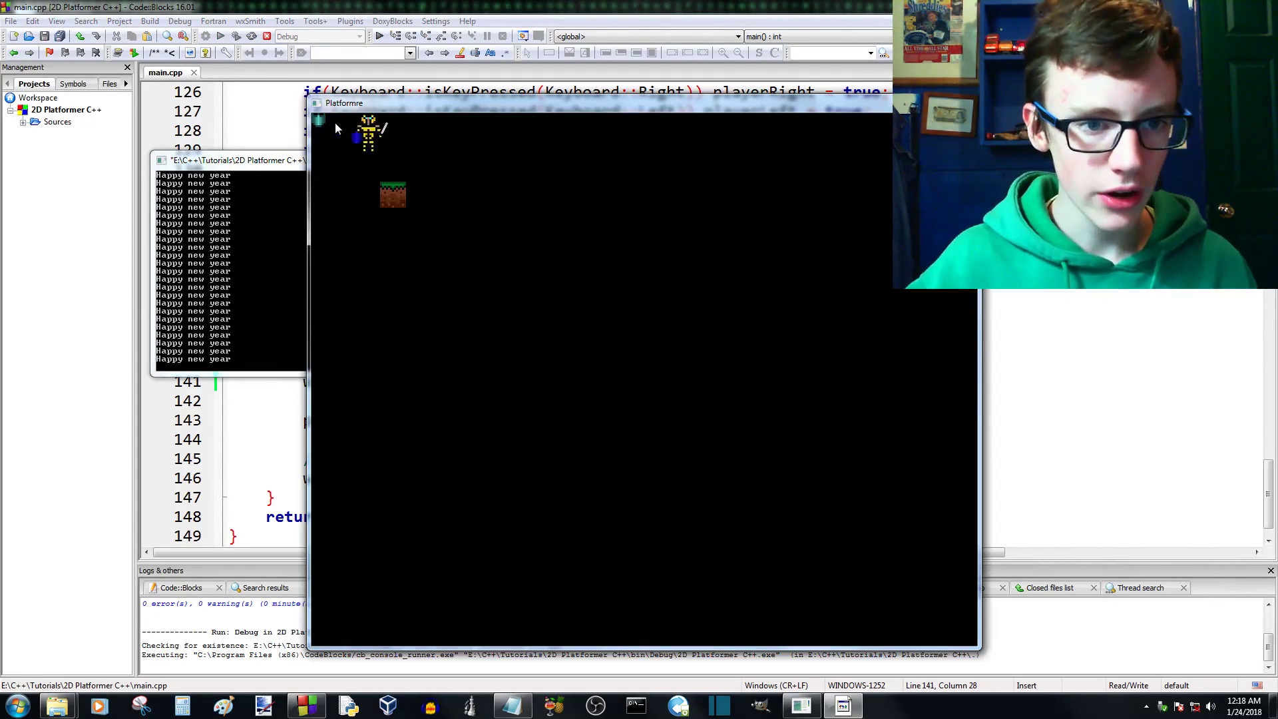
key(Down)
key(Up)
key(Left)
key(Right)
key(Down)
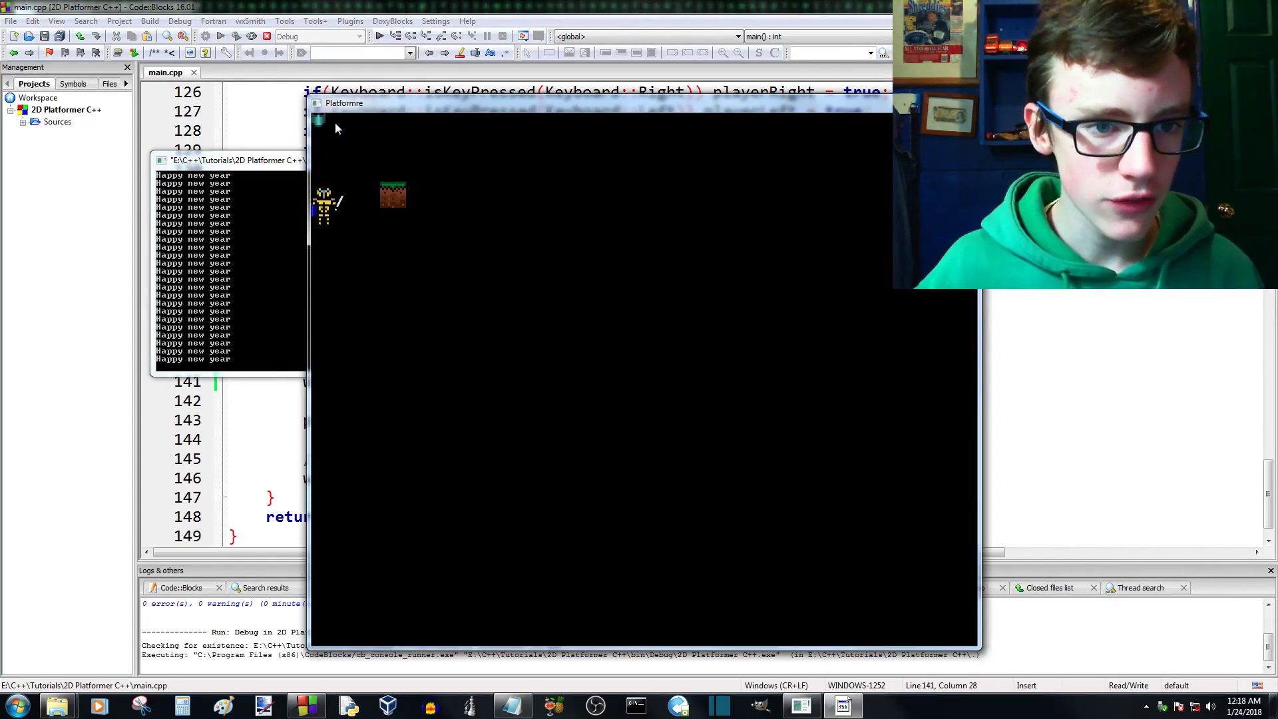
key(Up)
key(Up)
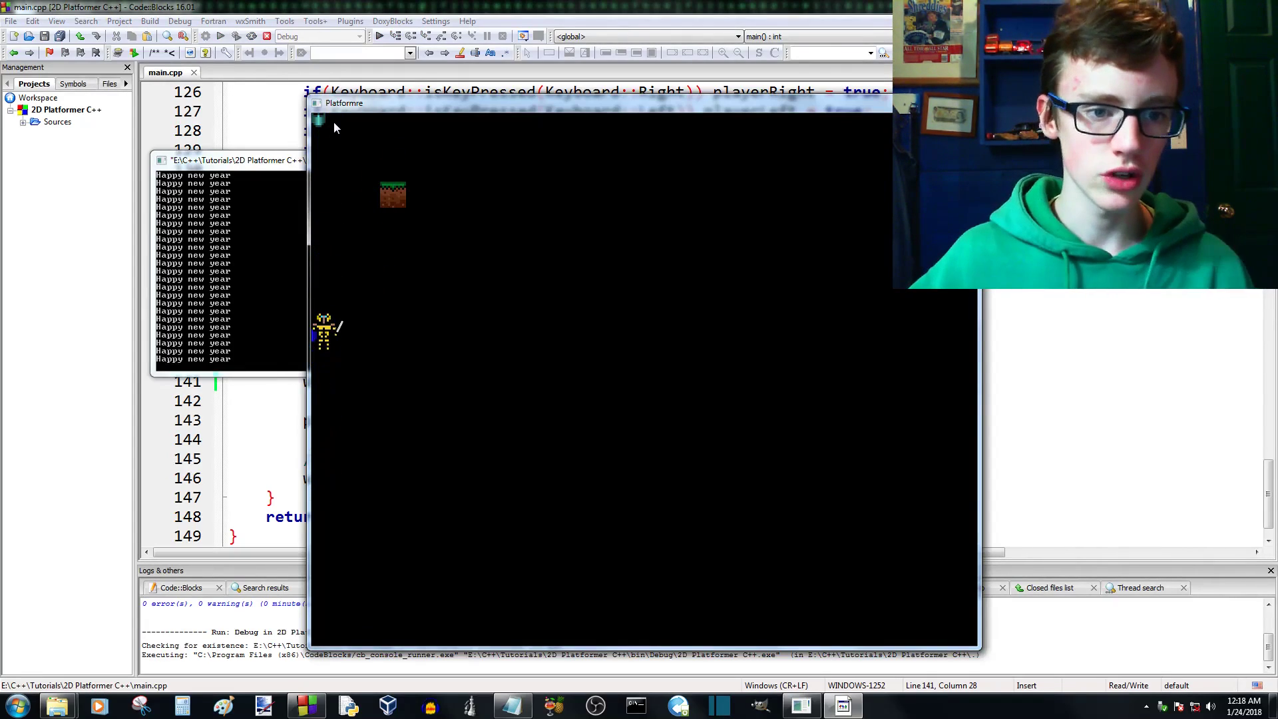